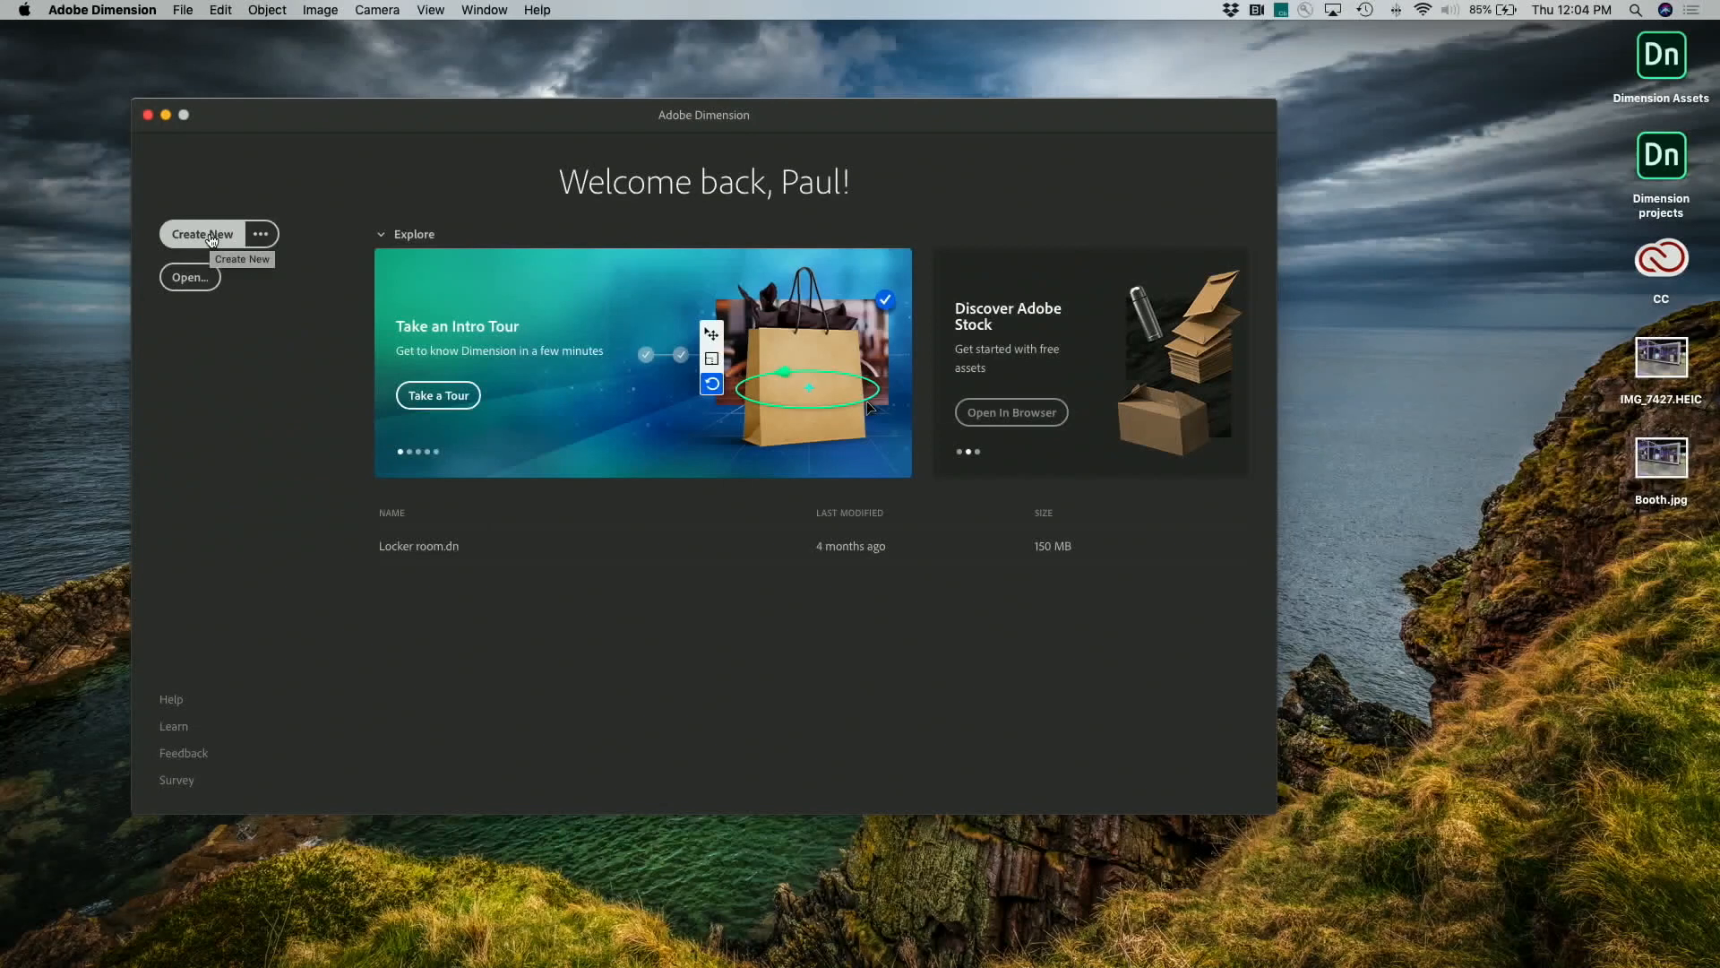
Create a new blank project and enlarge its window to fill the screen
click(212, 237)
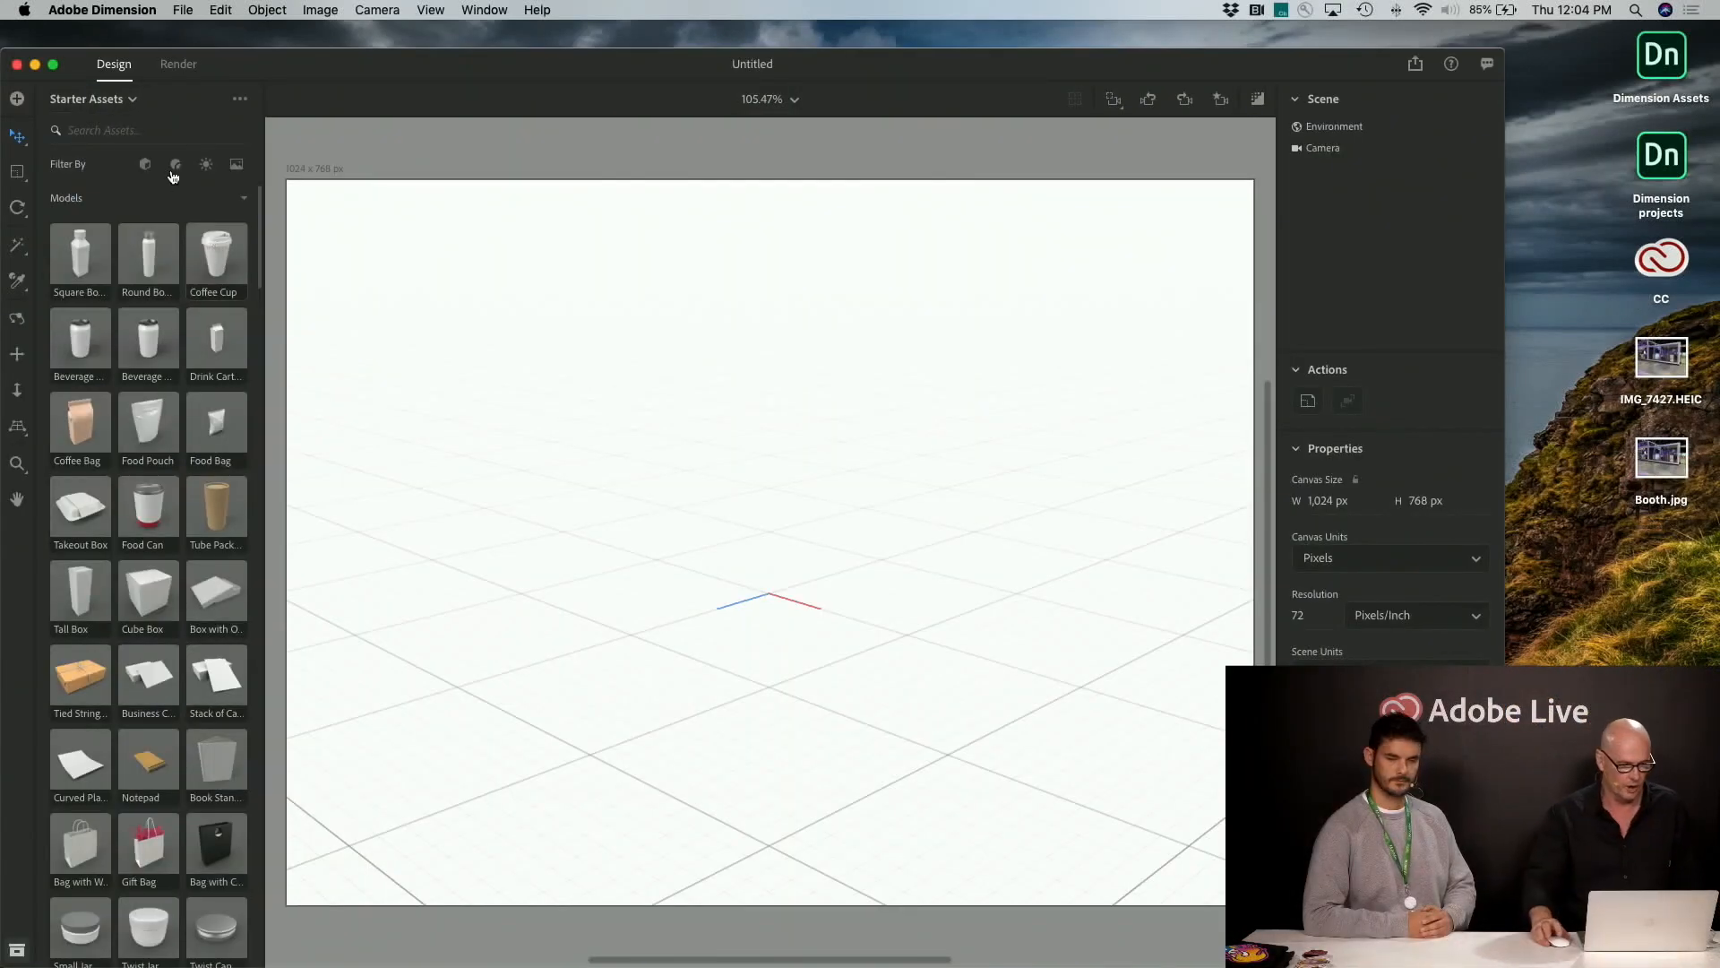
click(53, 64)
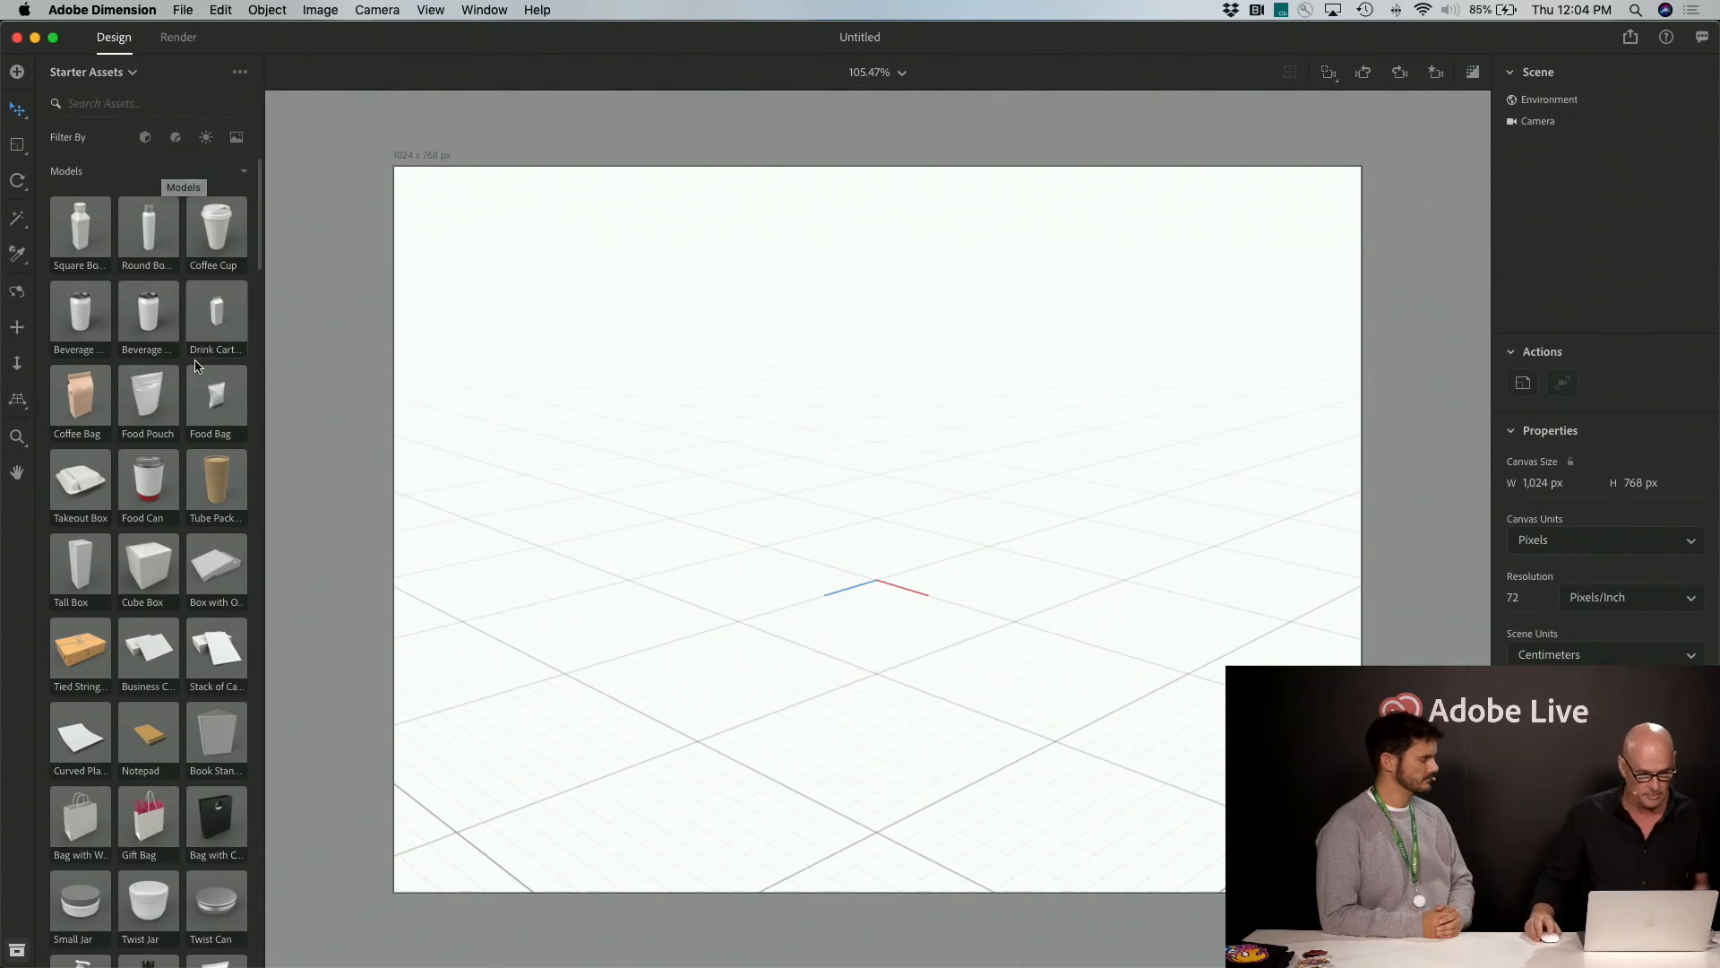
Look through the starter assets, examining the available models, materials, lights and images
scroll(175, 355, down, 10)
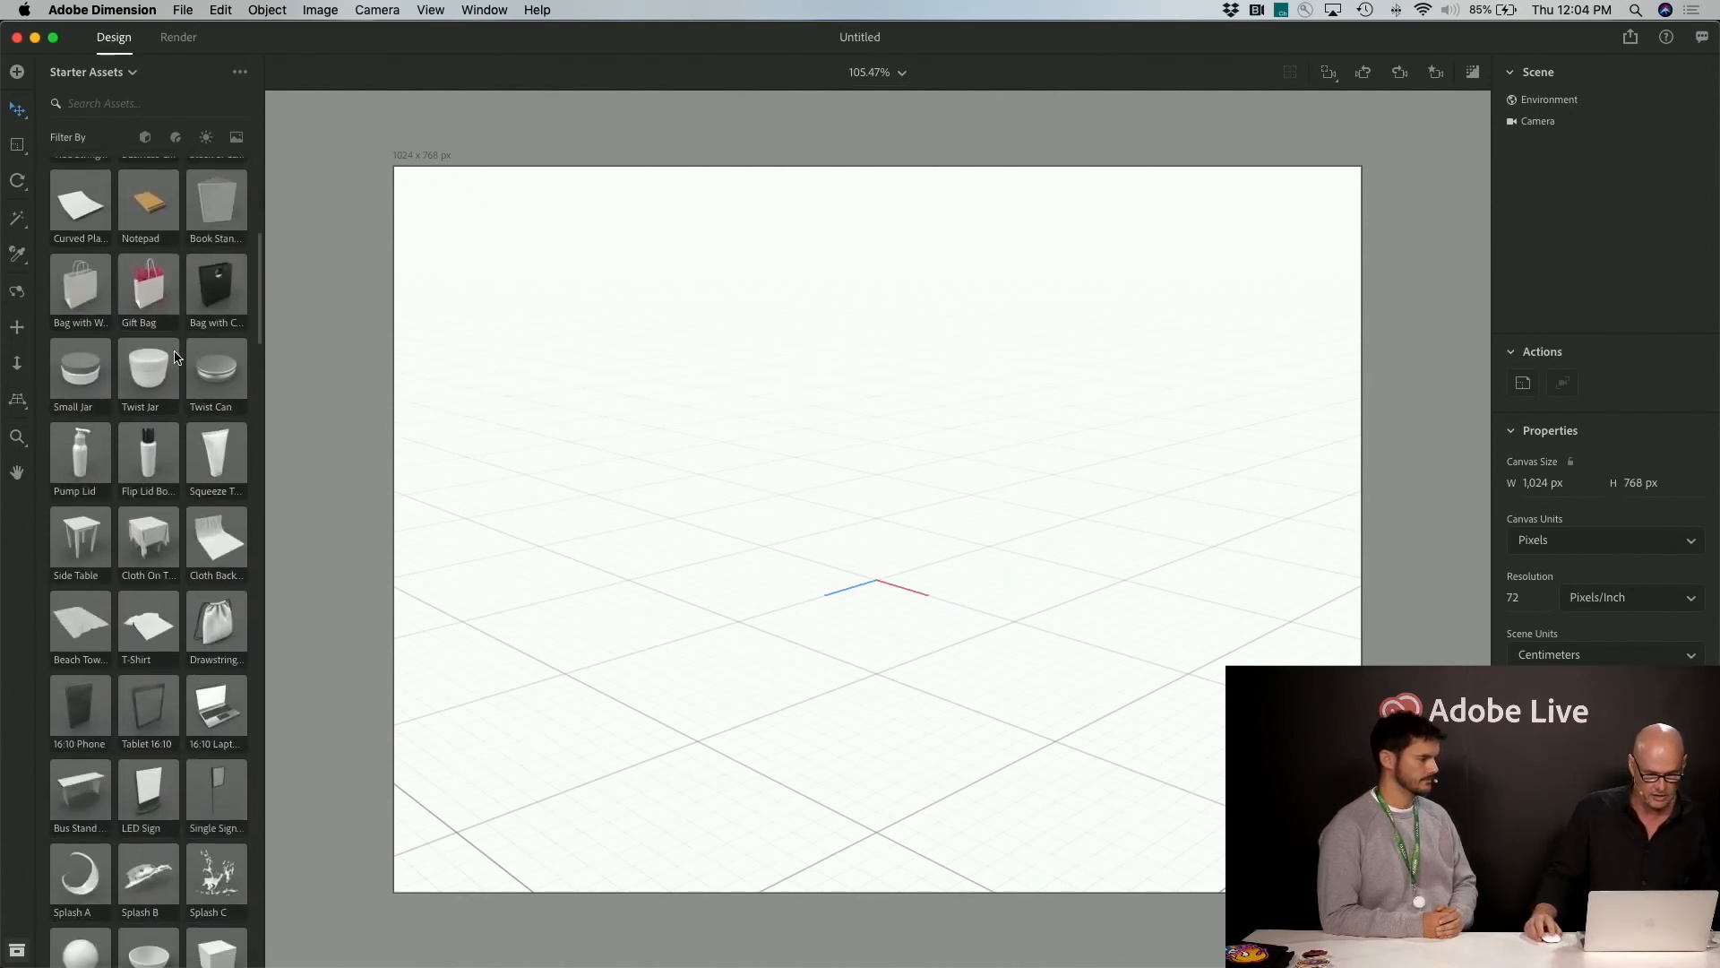
scroll(175, 355, down, 15)
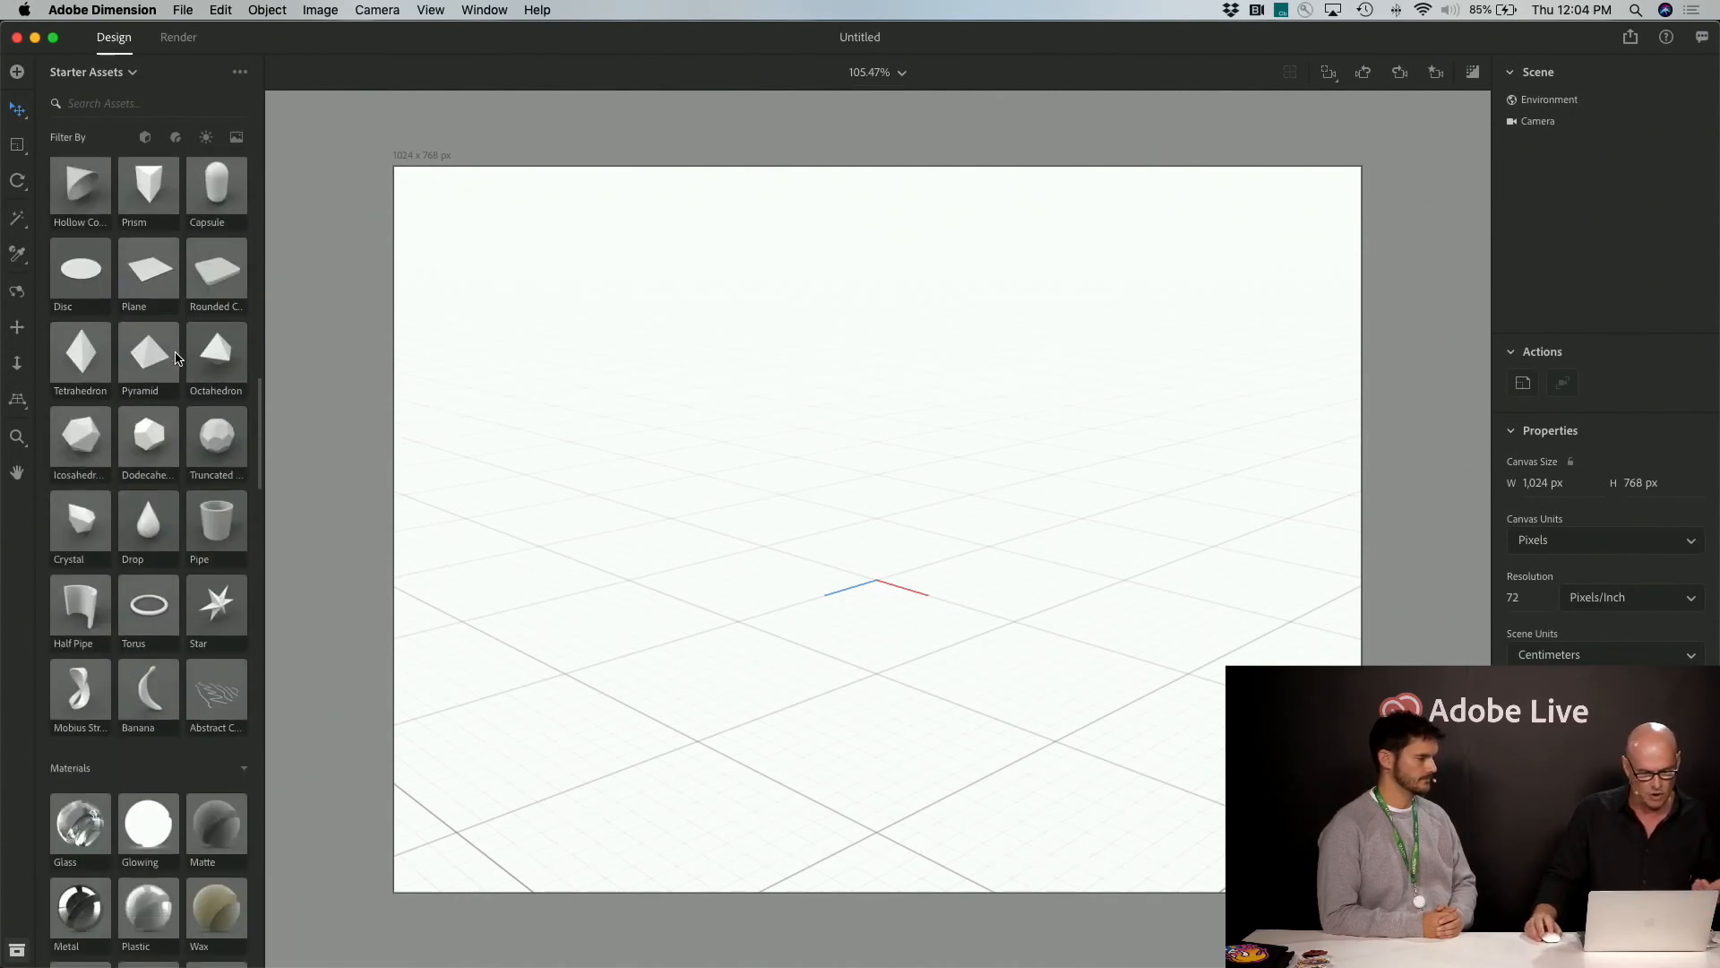
scroll(174, 358, down, 2)
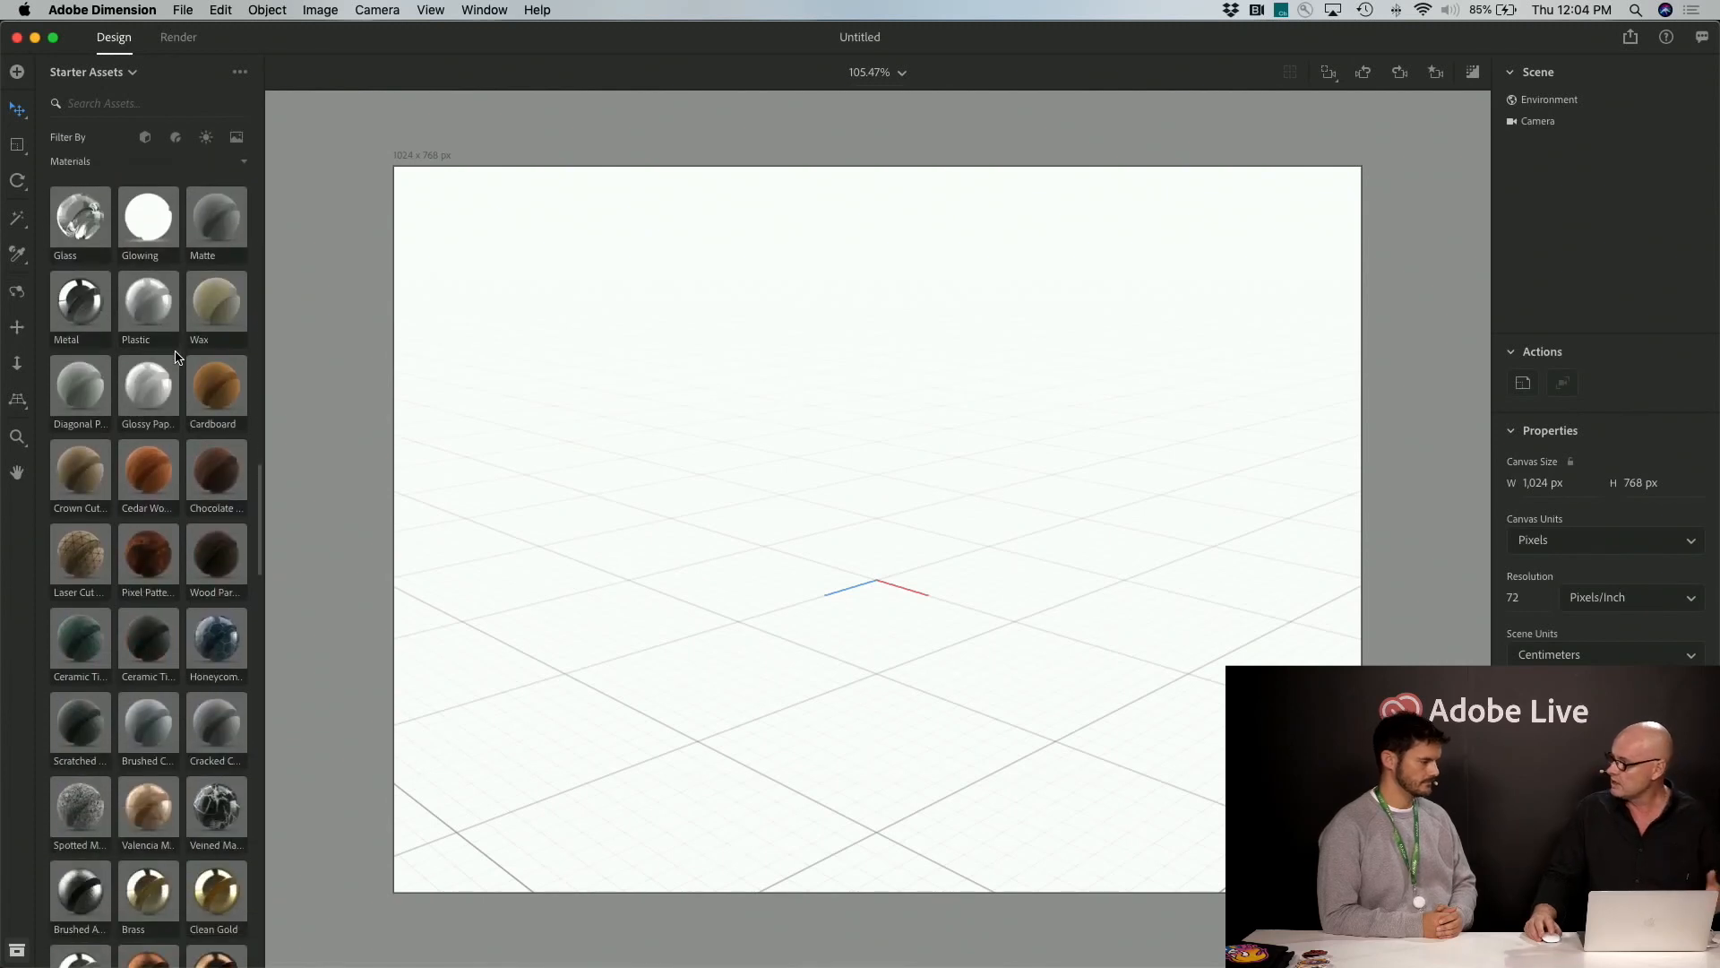
scroll(176, 356, down, 12)
scroll(175, 355, down, 12)
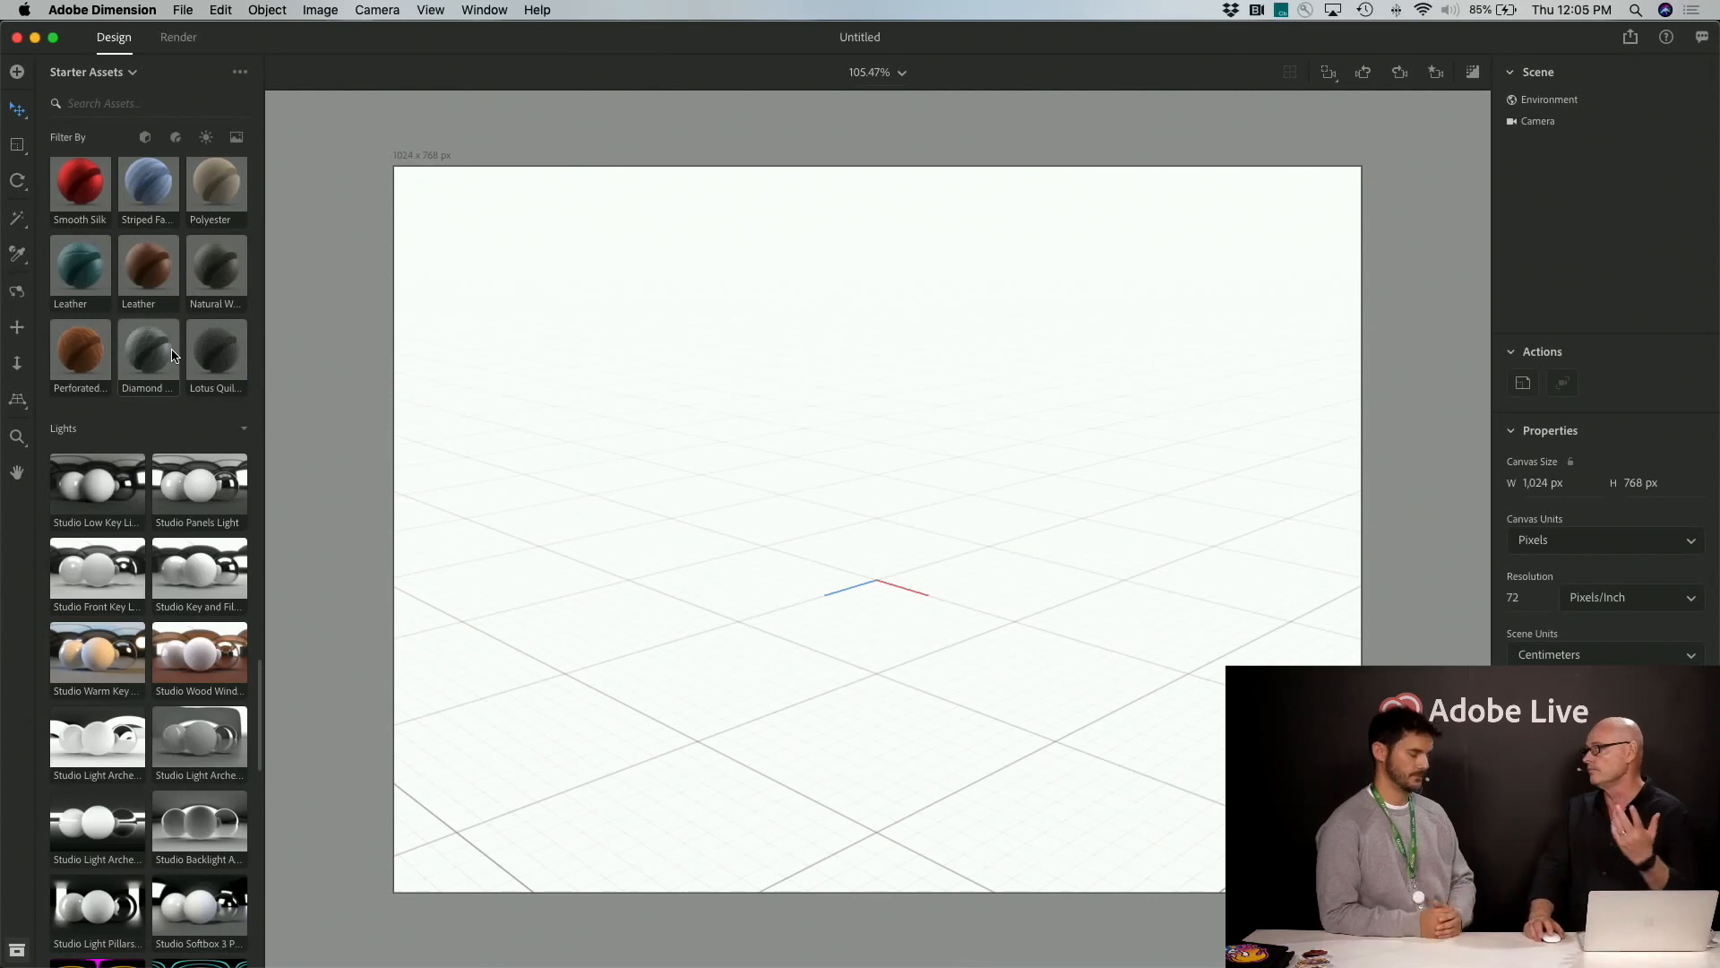
scroll(175, 356, down, 10)
scroll(173, 349, down, 1)
scroll(173, 350, down, 10)
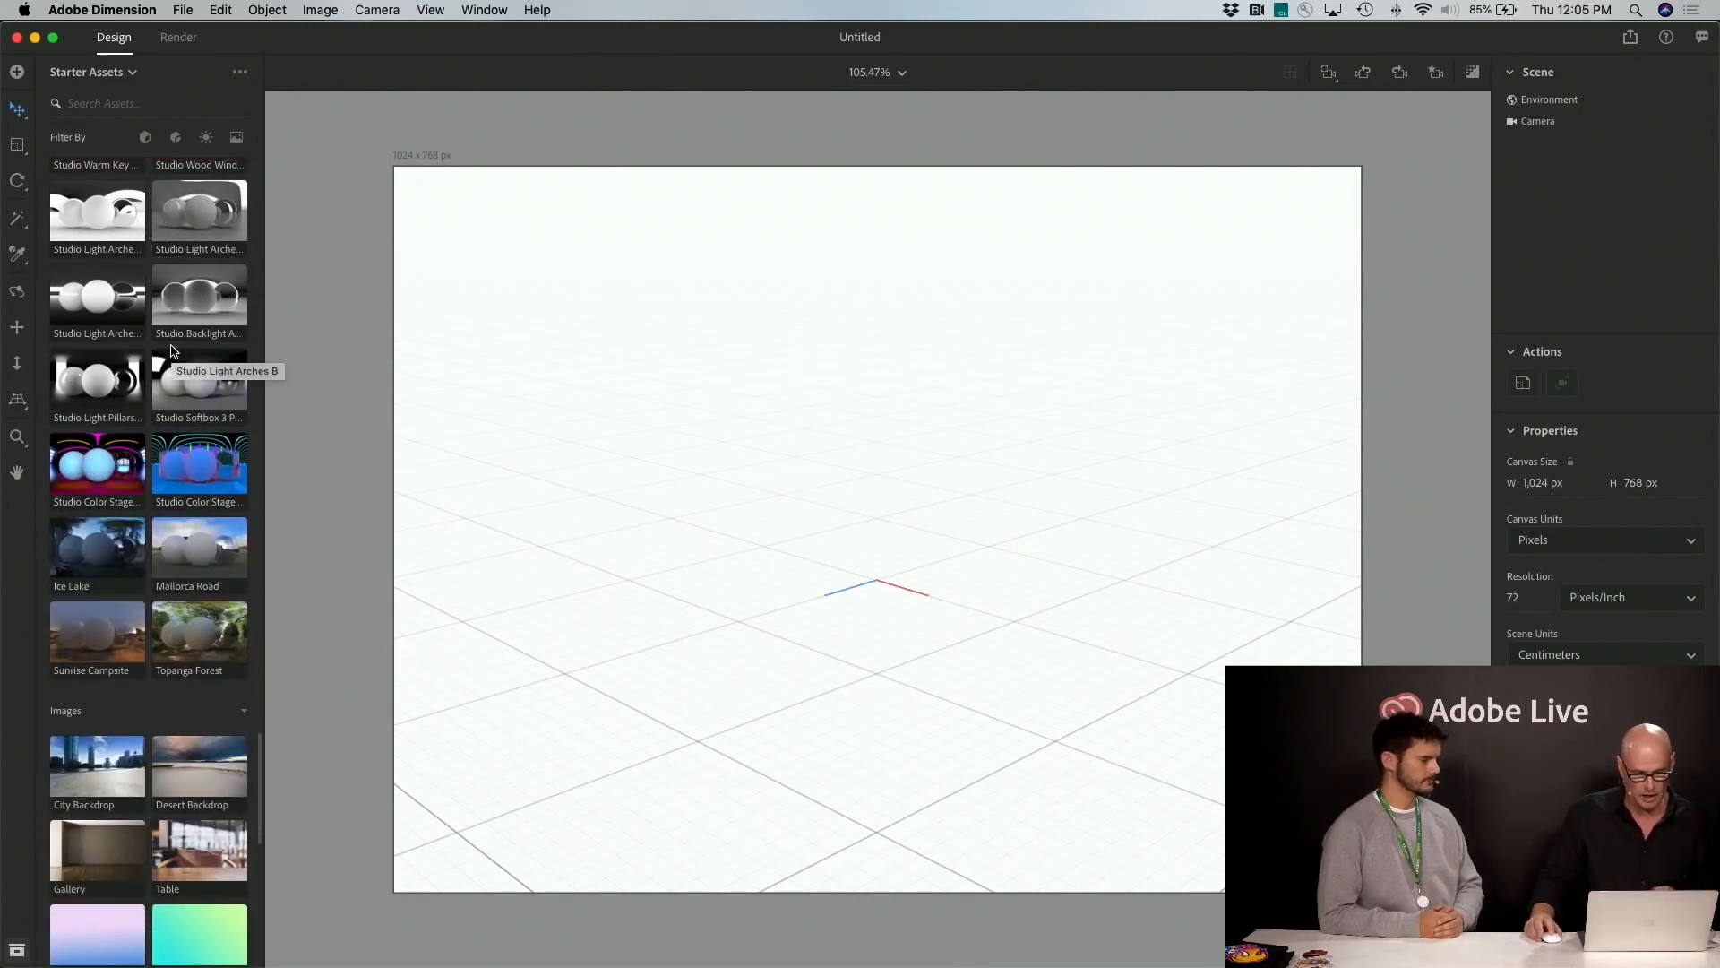
scroll(174, 348, down, 15)
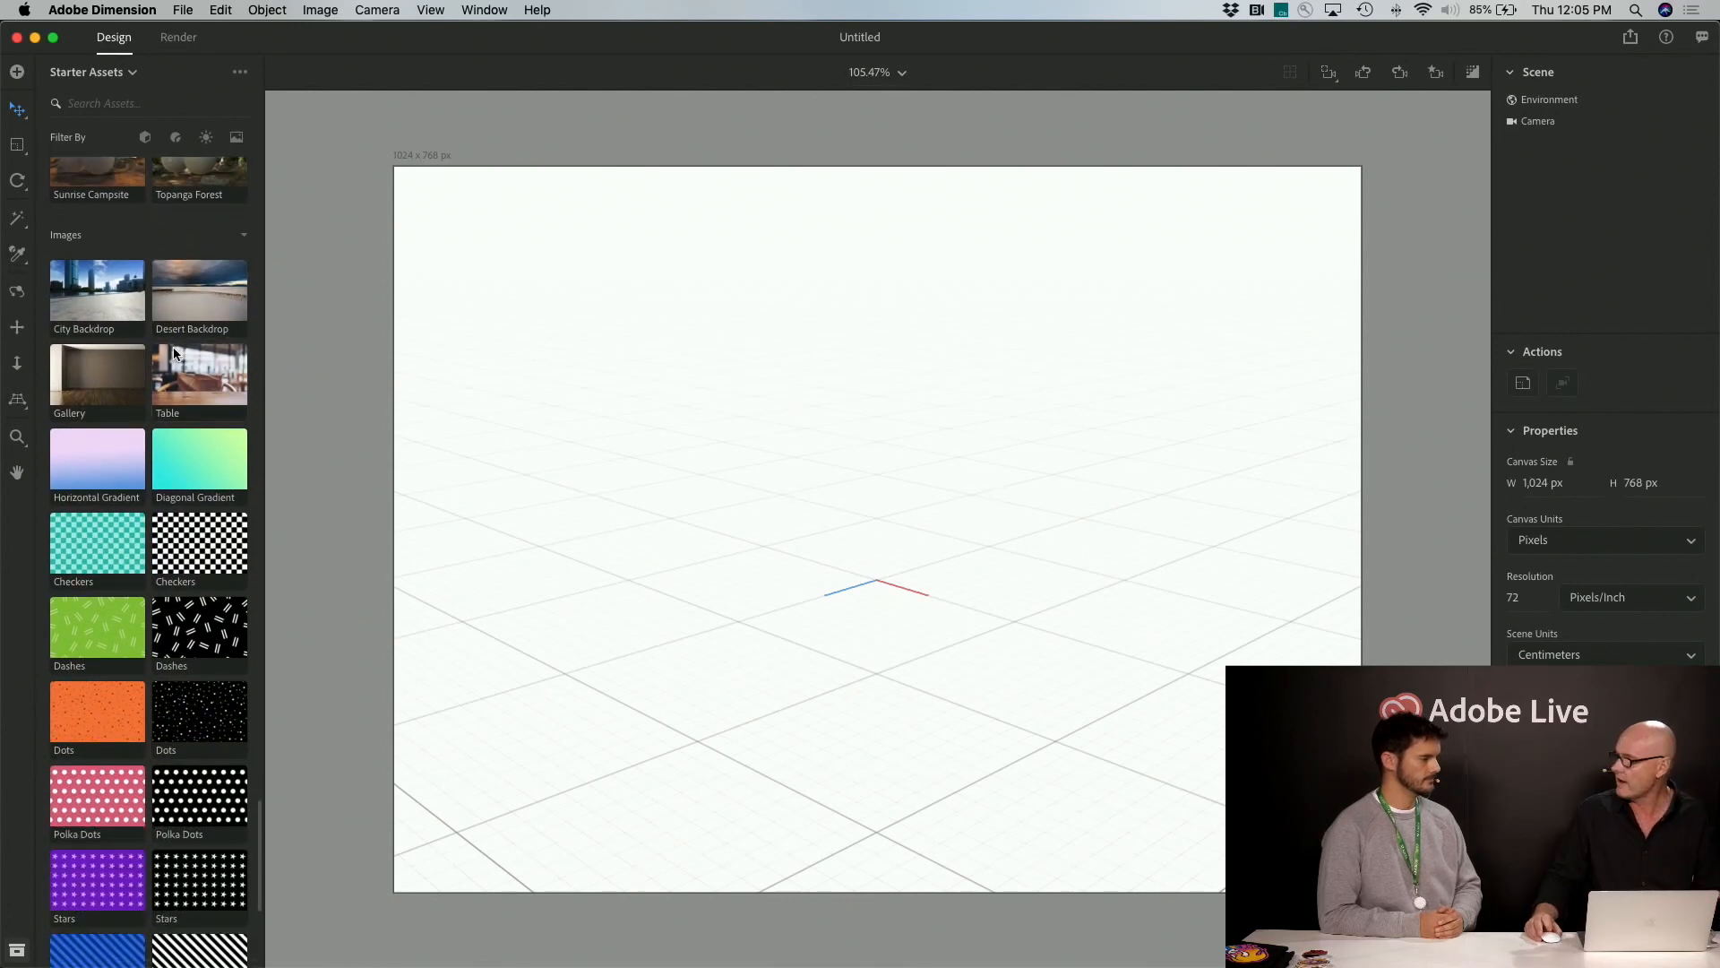
scroll(174, 350, up, 20)
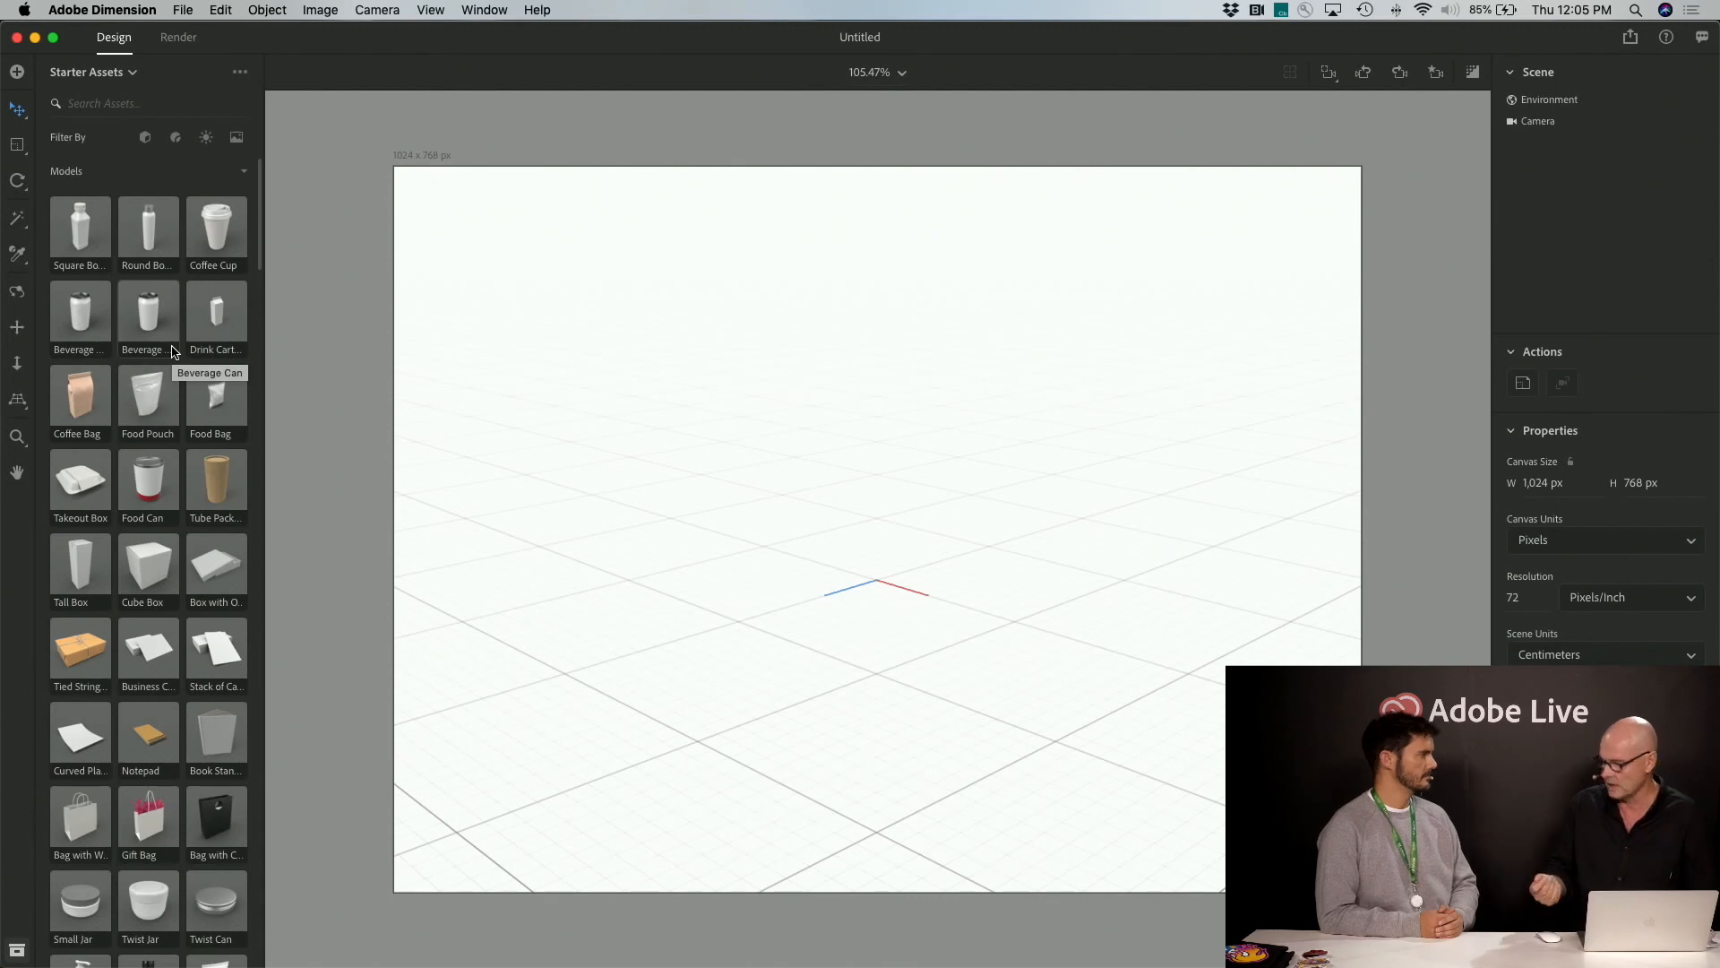
Set the tabletop library graphic as background and match the scene to it: canvas to Image Aspect Ratio, environment light, sunlight and camera perspective
click(128, 73)
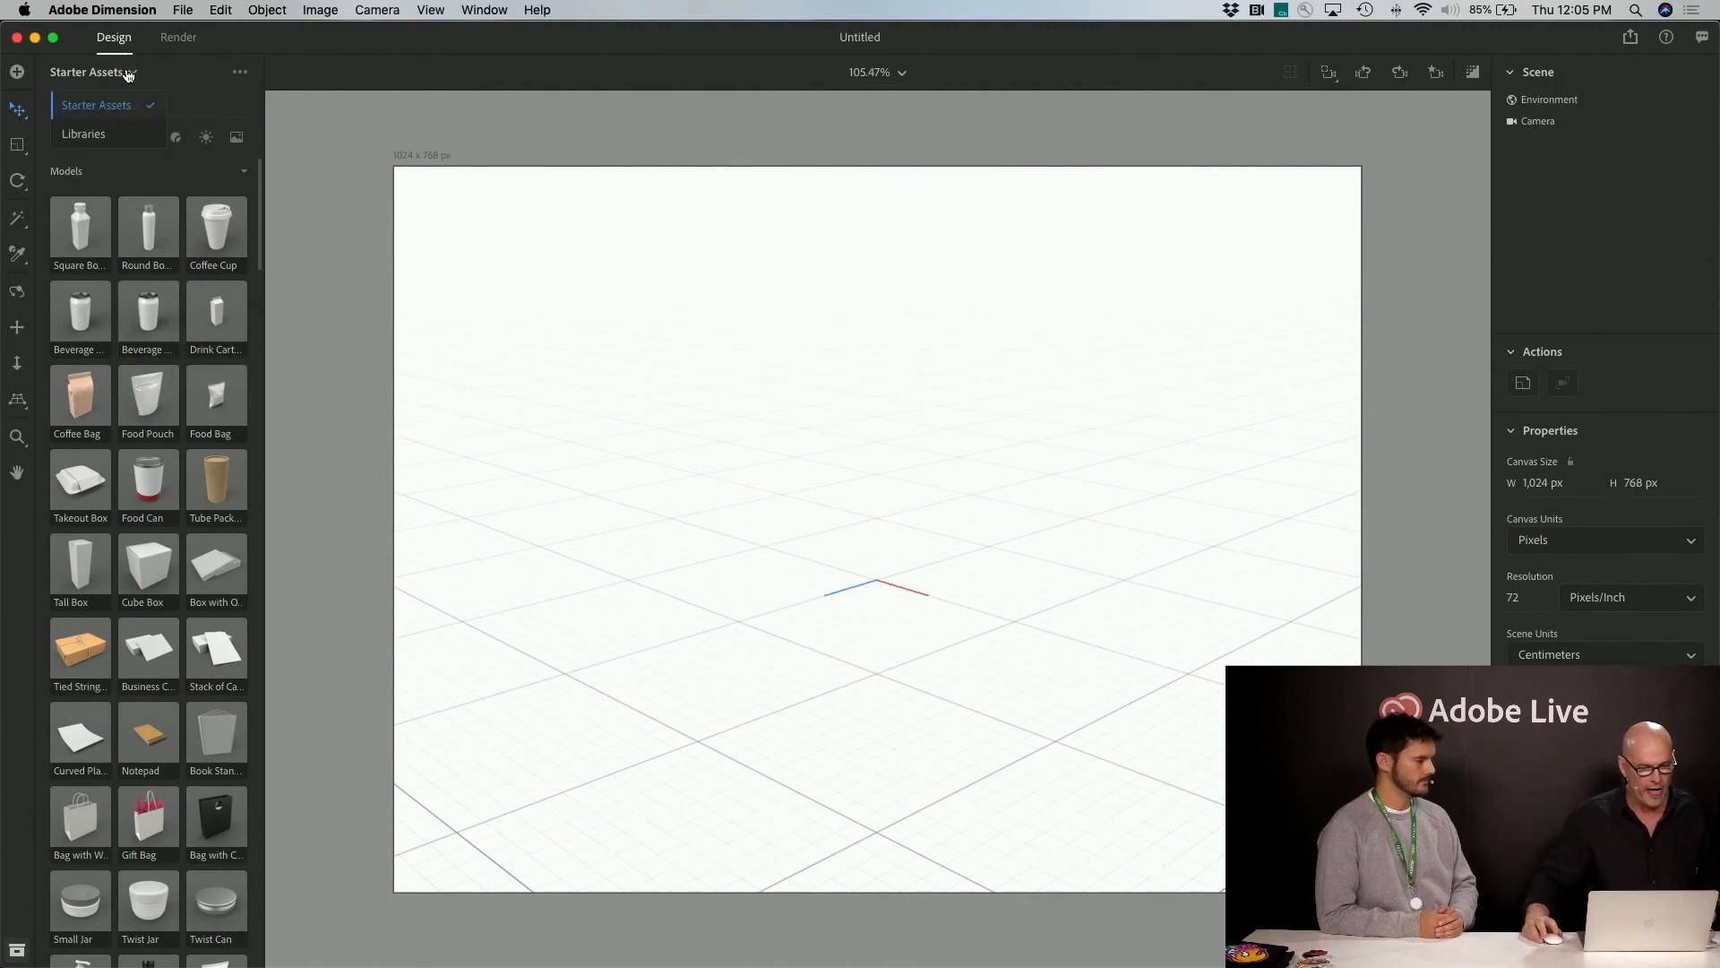
click(90, 136)
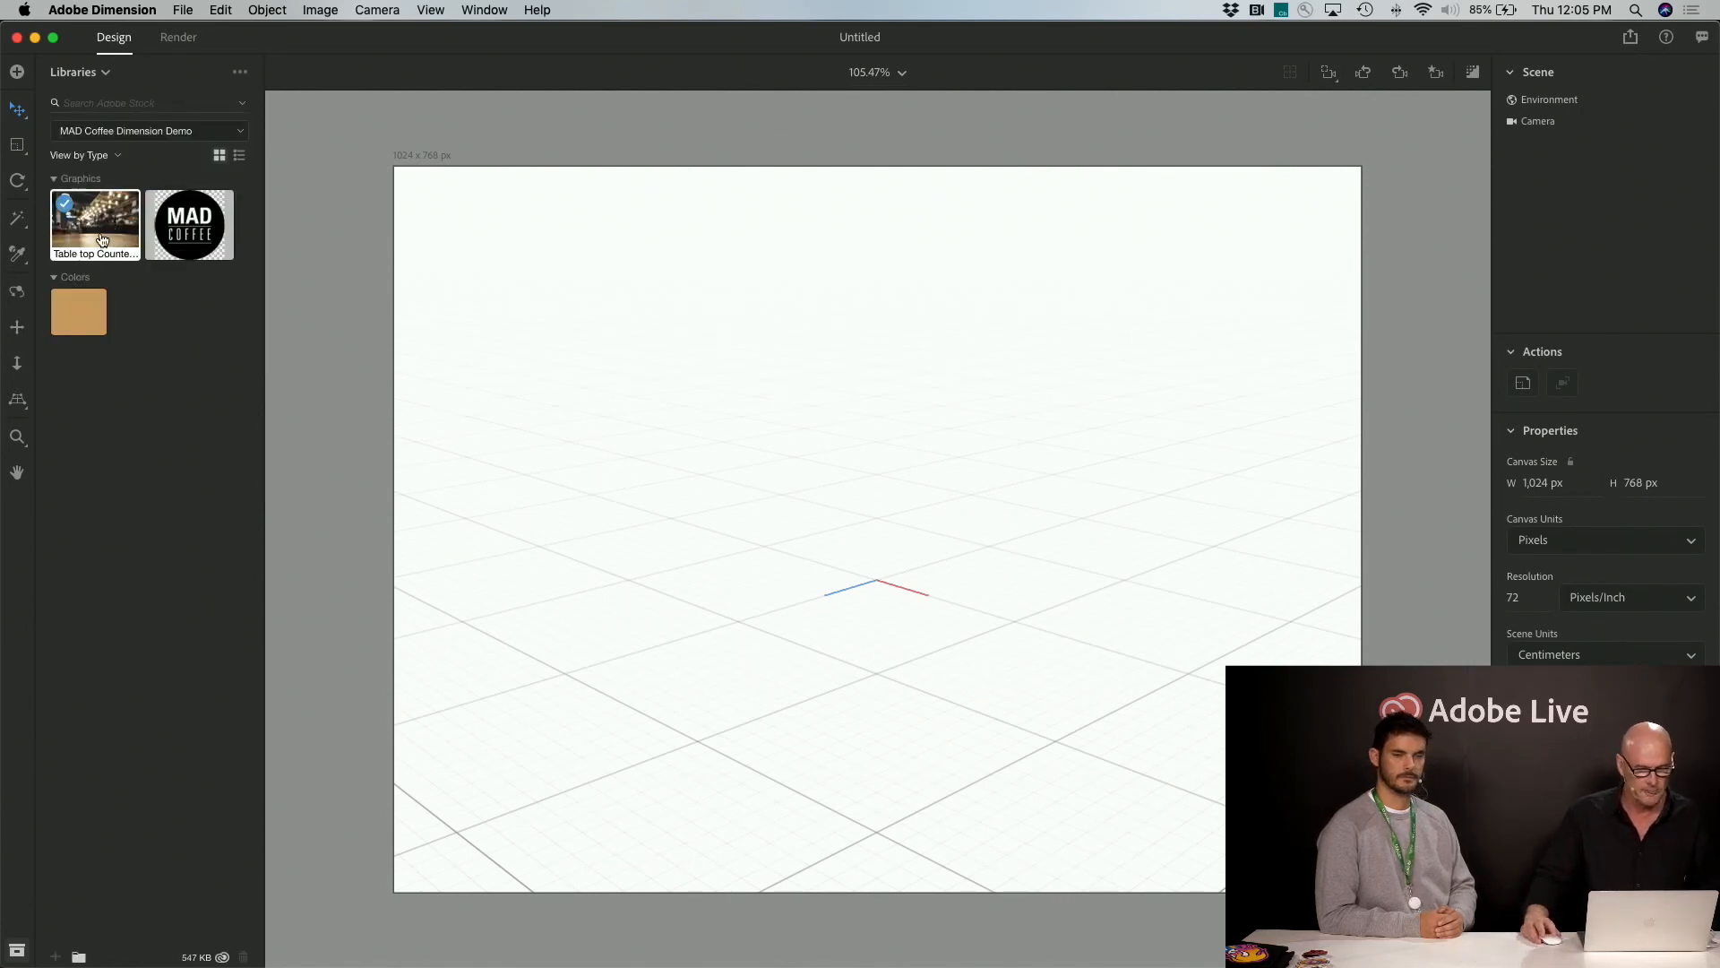
mouse_move(100, 230)
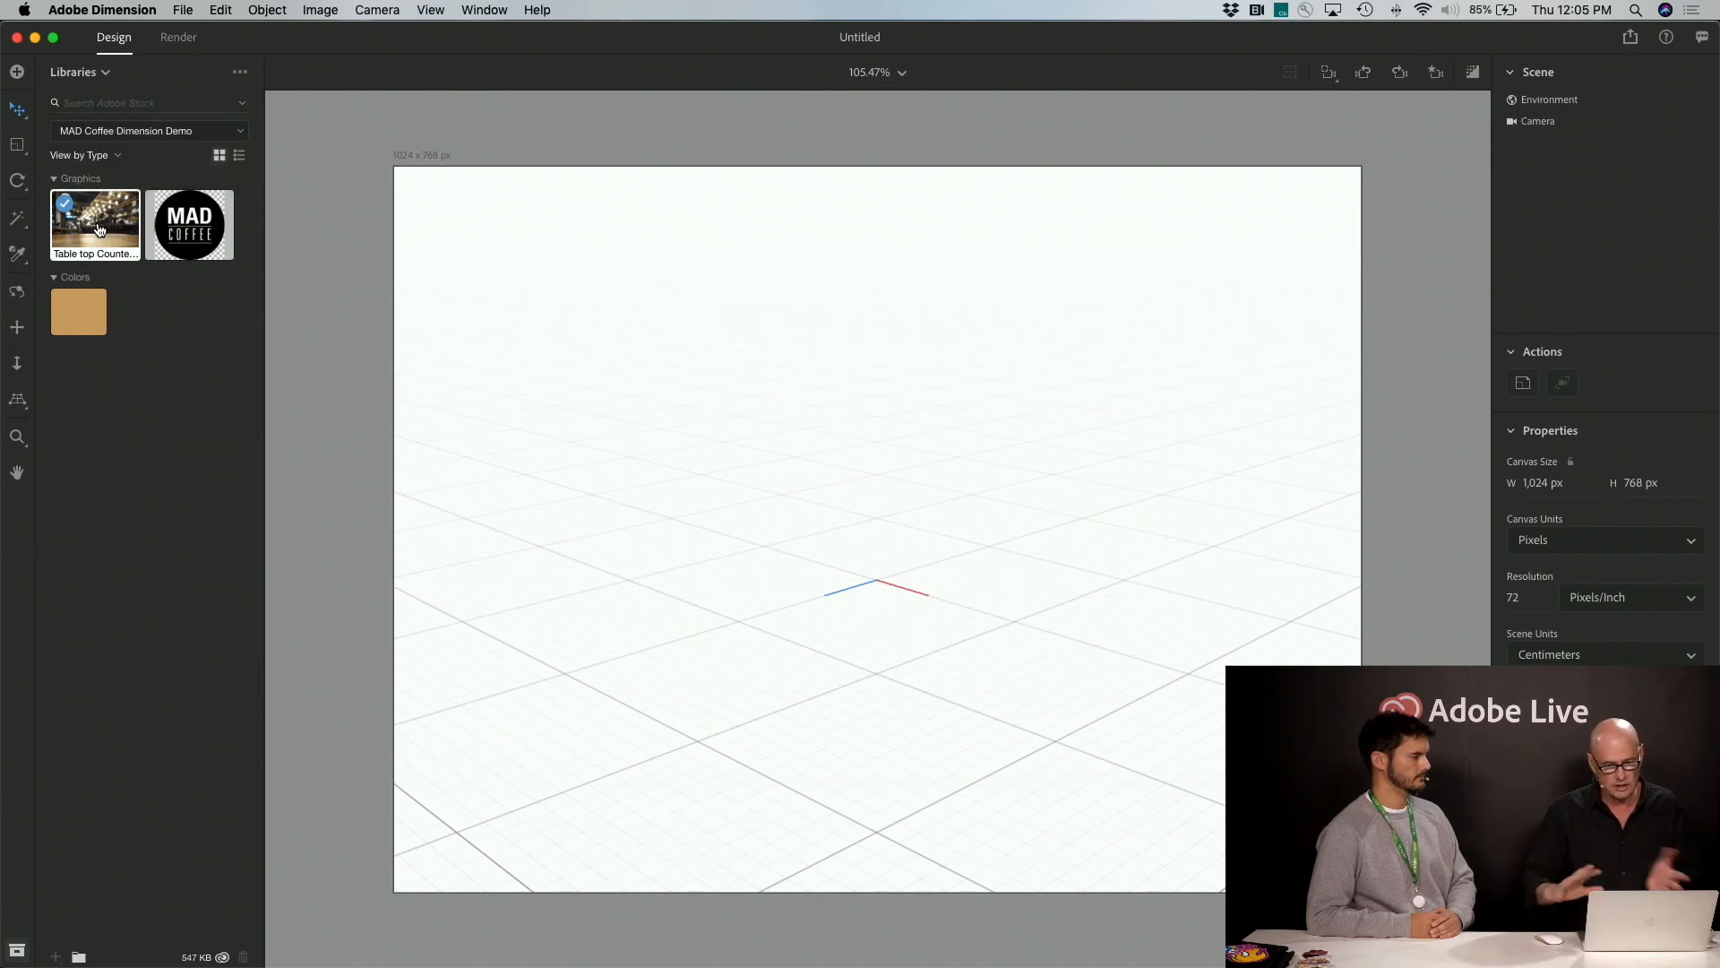
click(102, 226)
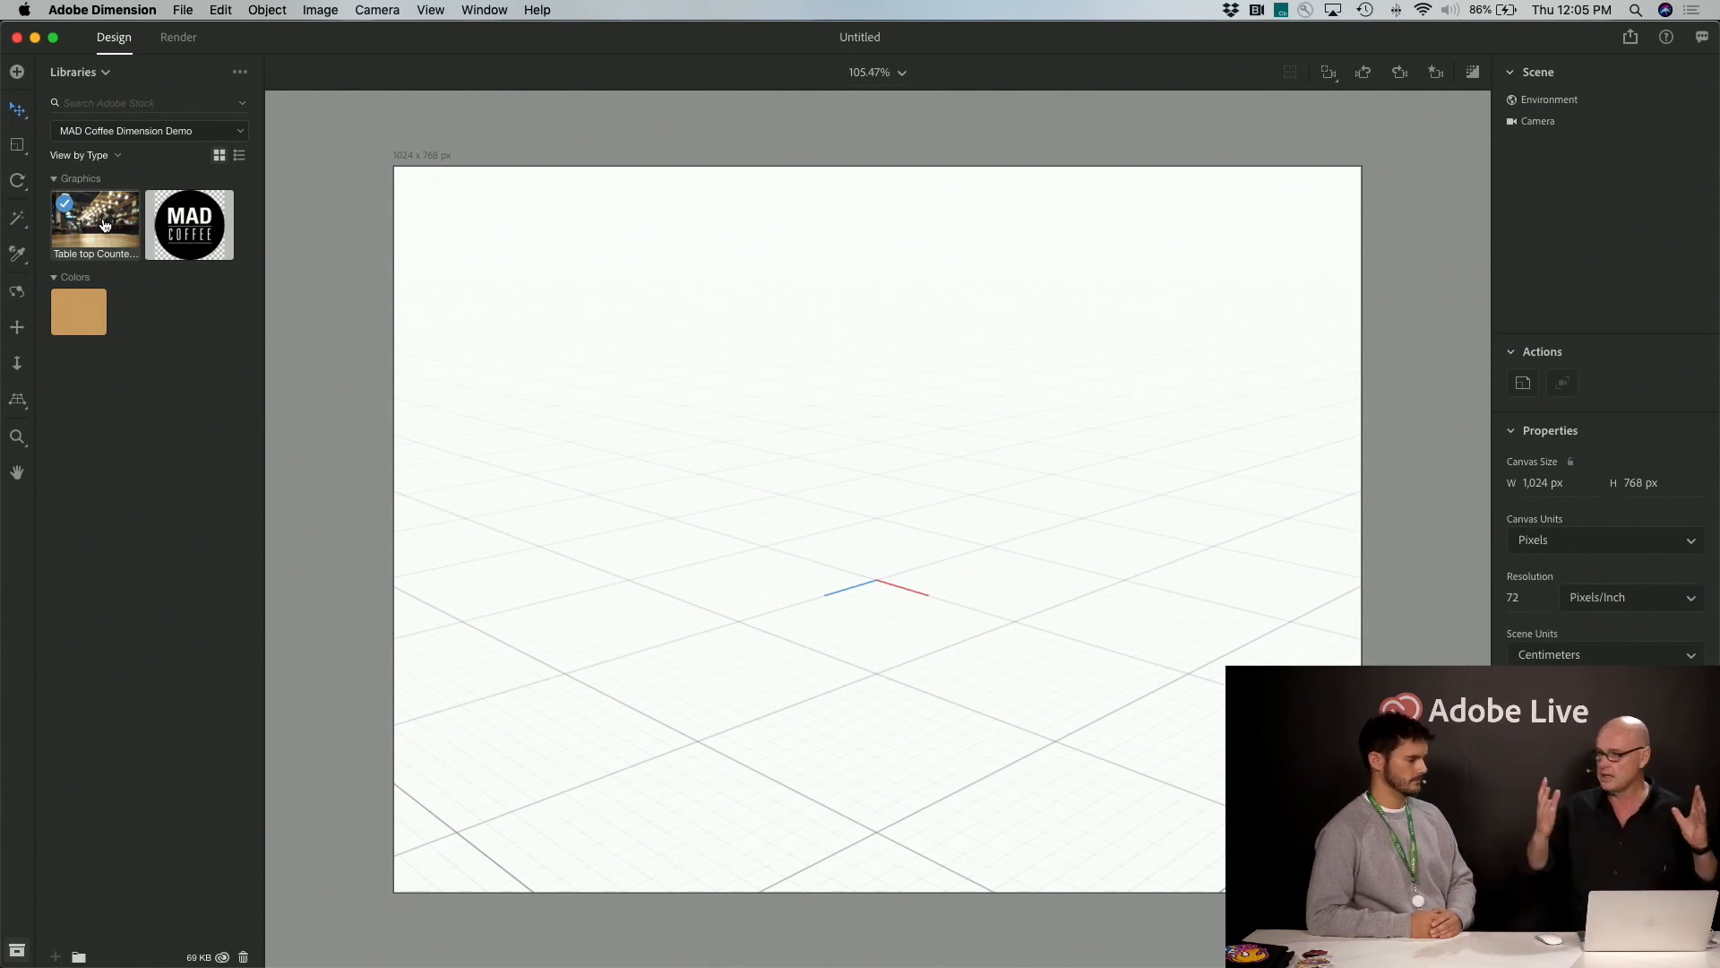
click(102, 226)
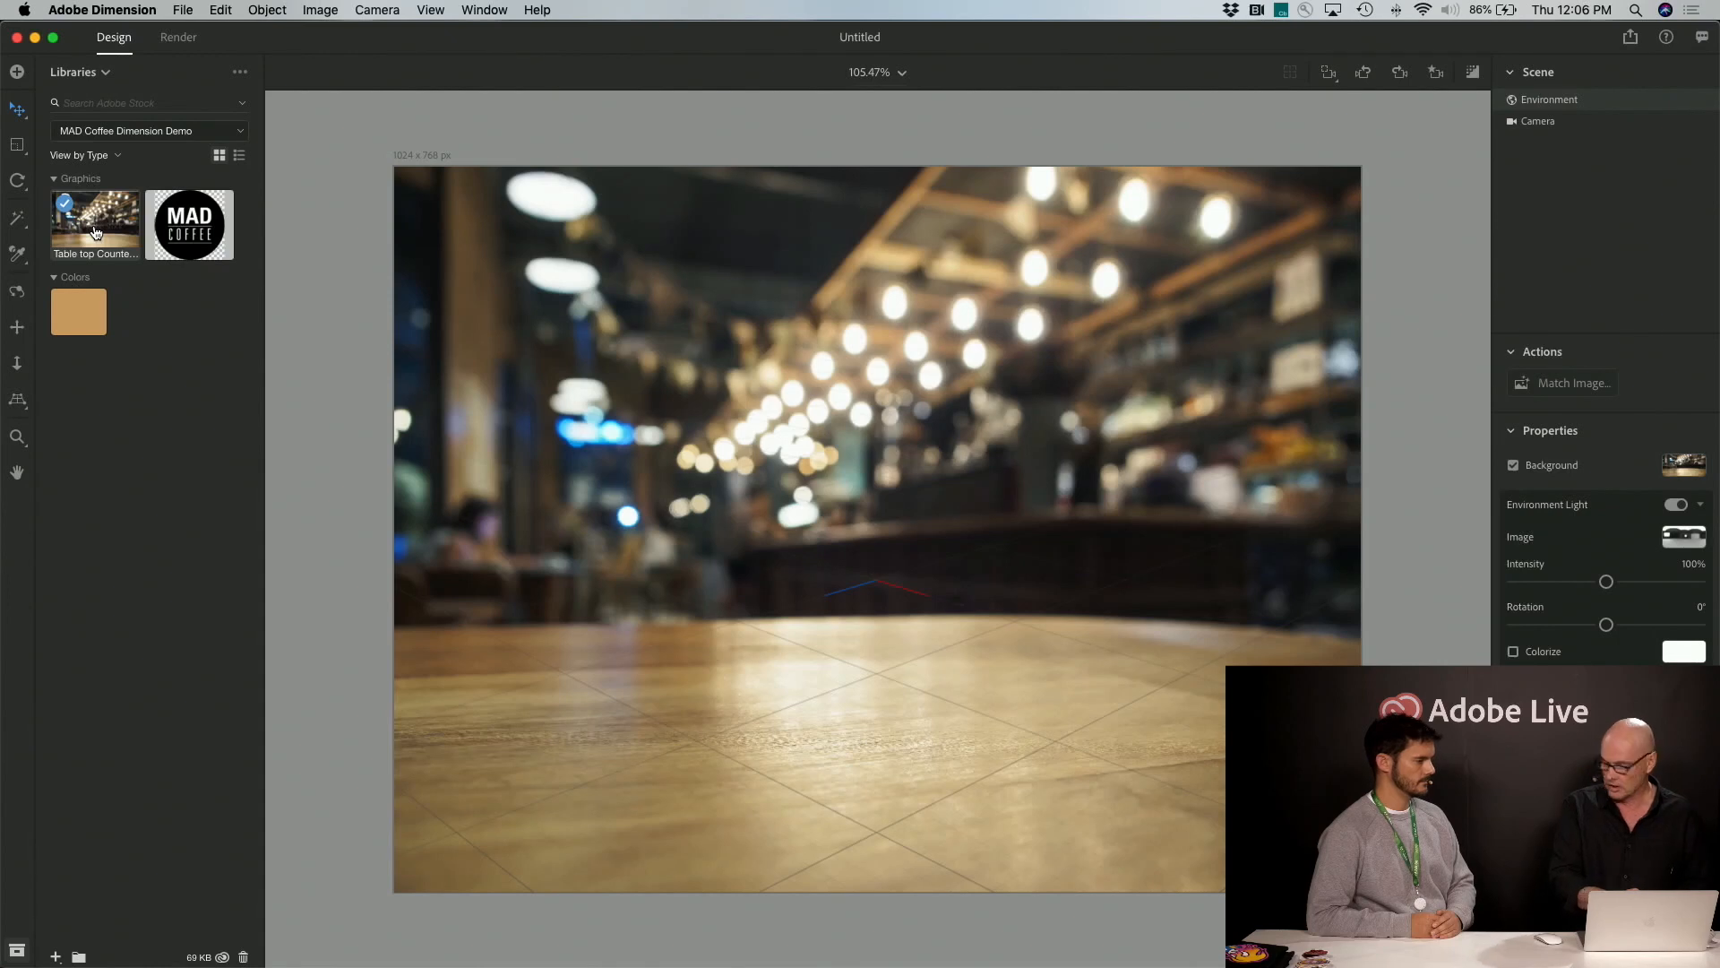
click(1563, 385)
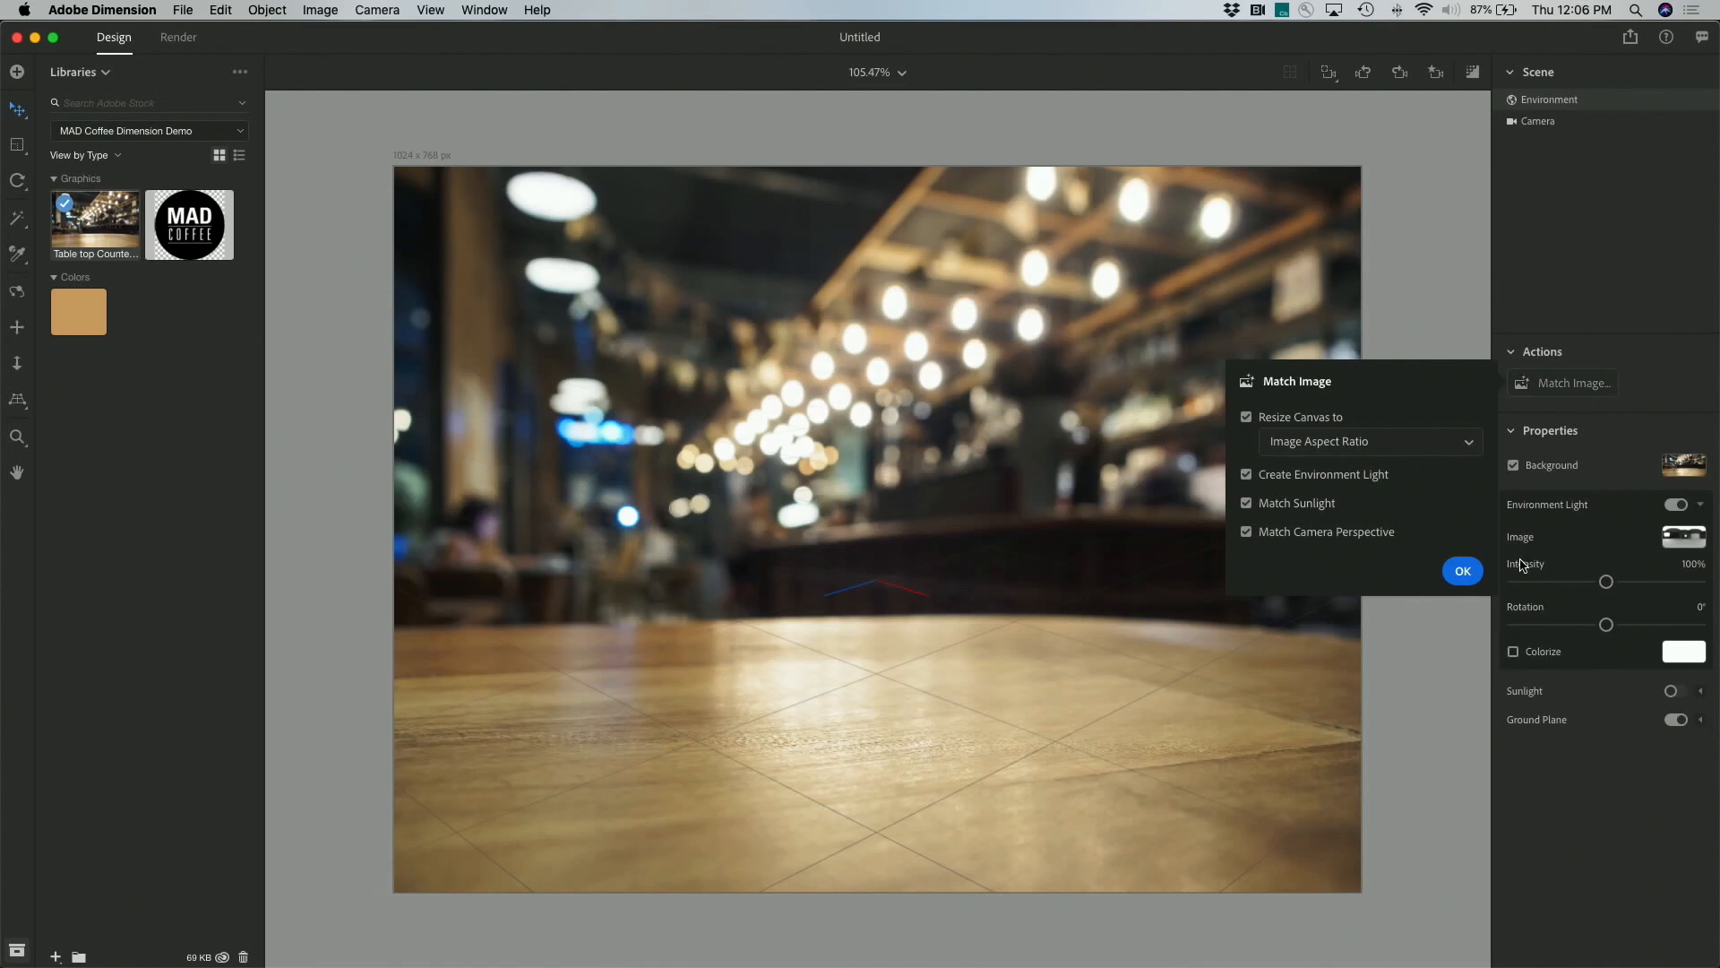
click(1464, 572)
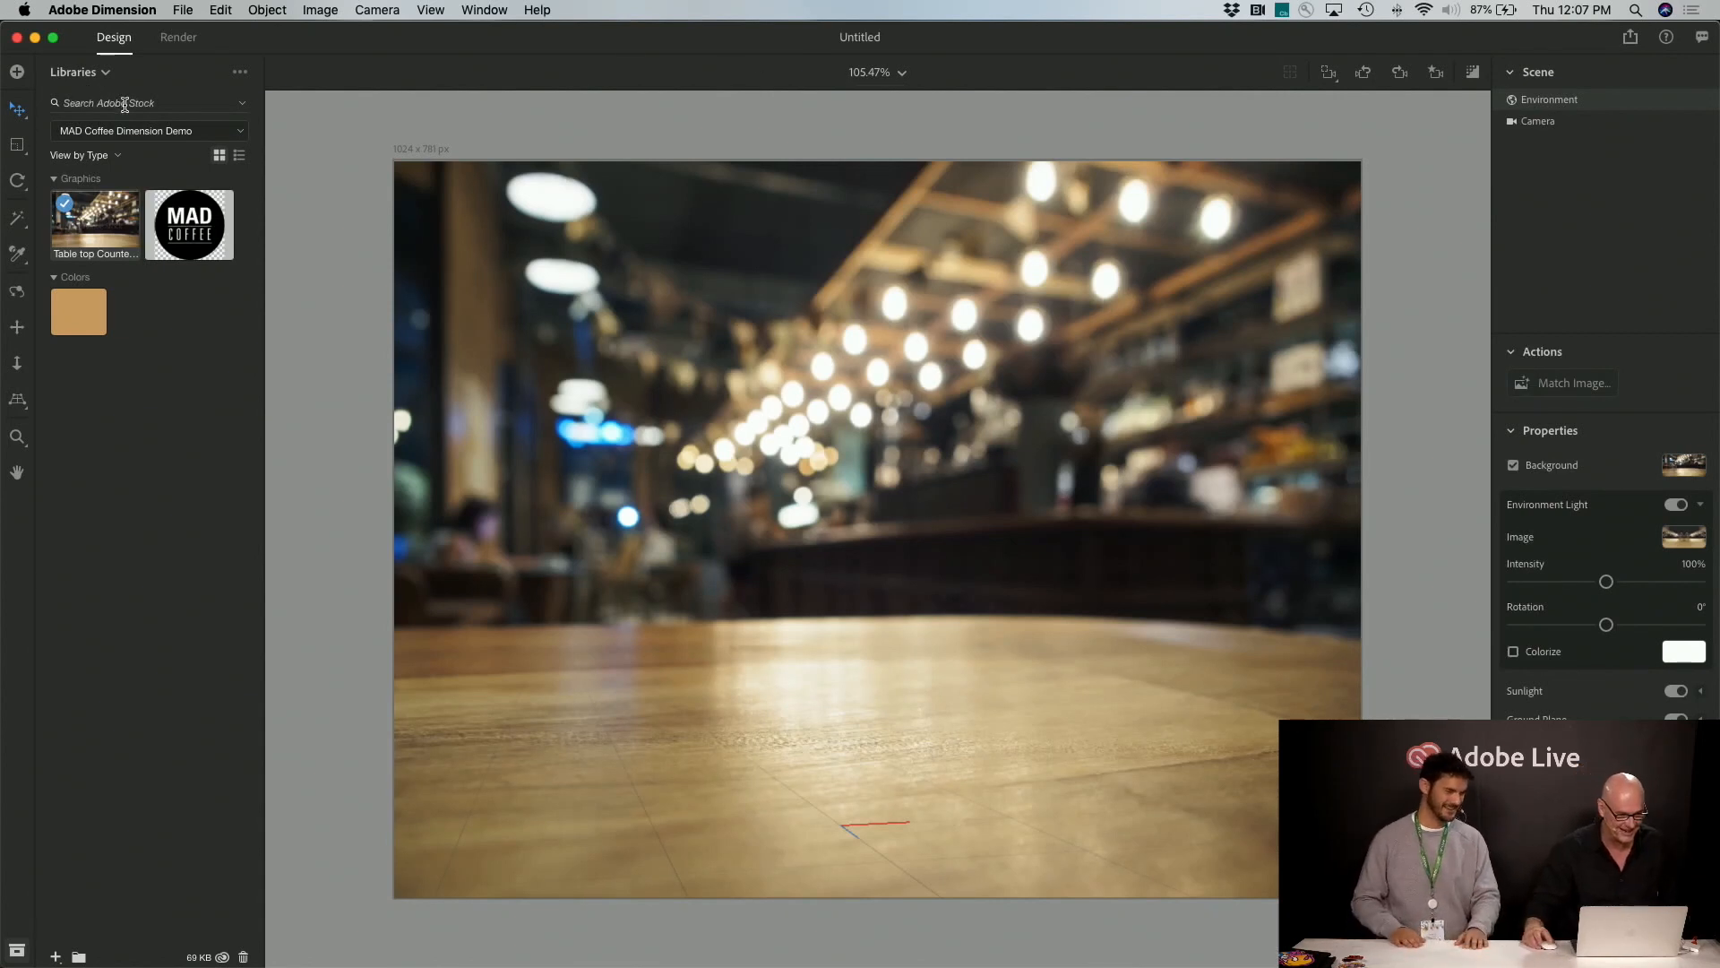
Add the Coffee Cup model from the starter assets to the scene
click(106, 75)
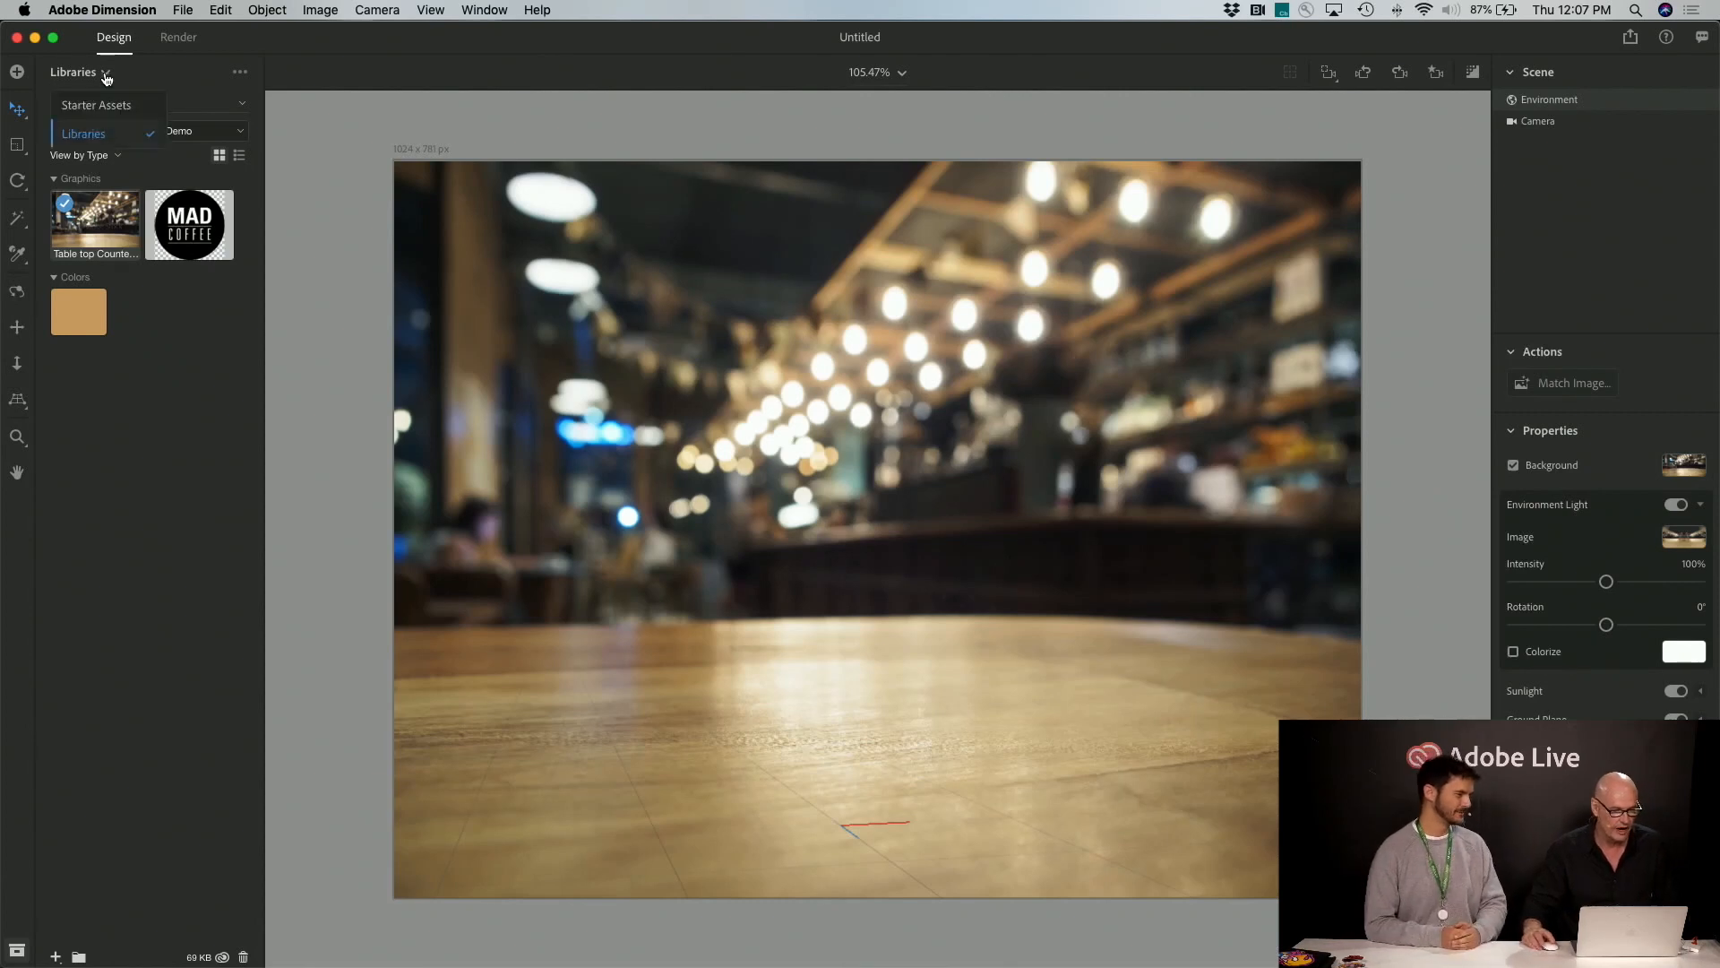
click(101, 114)
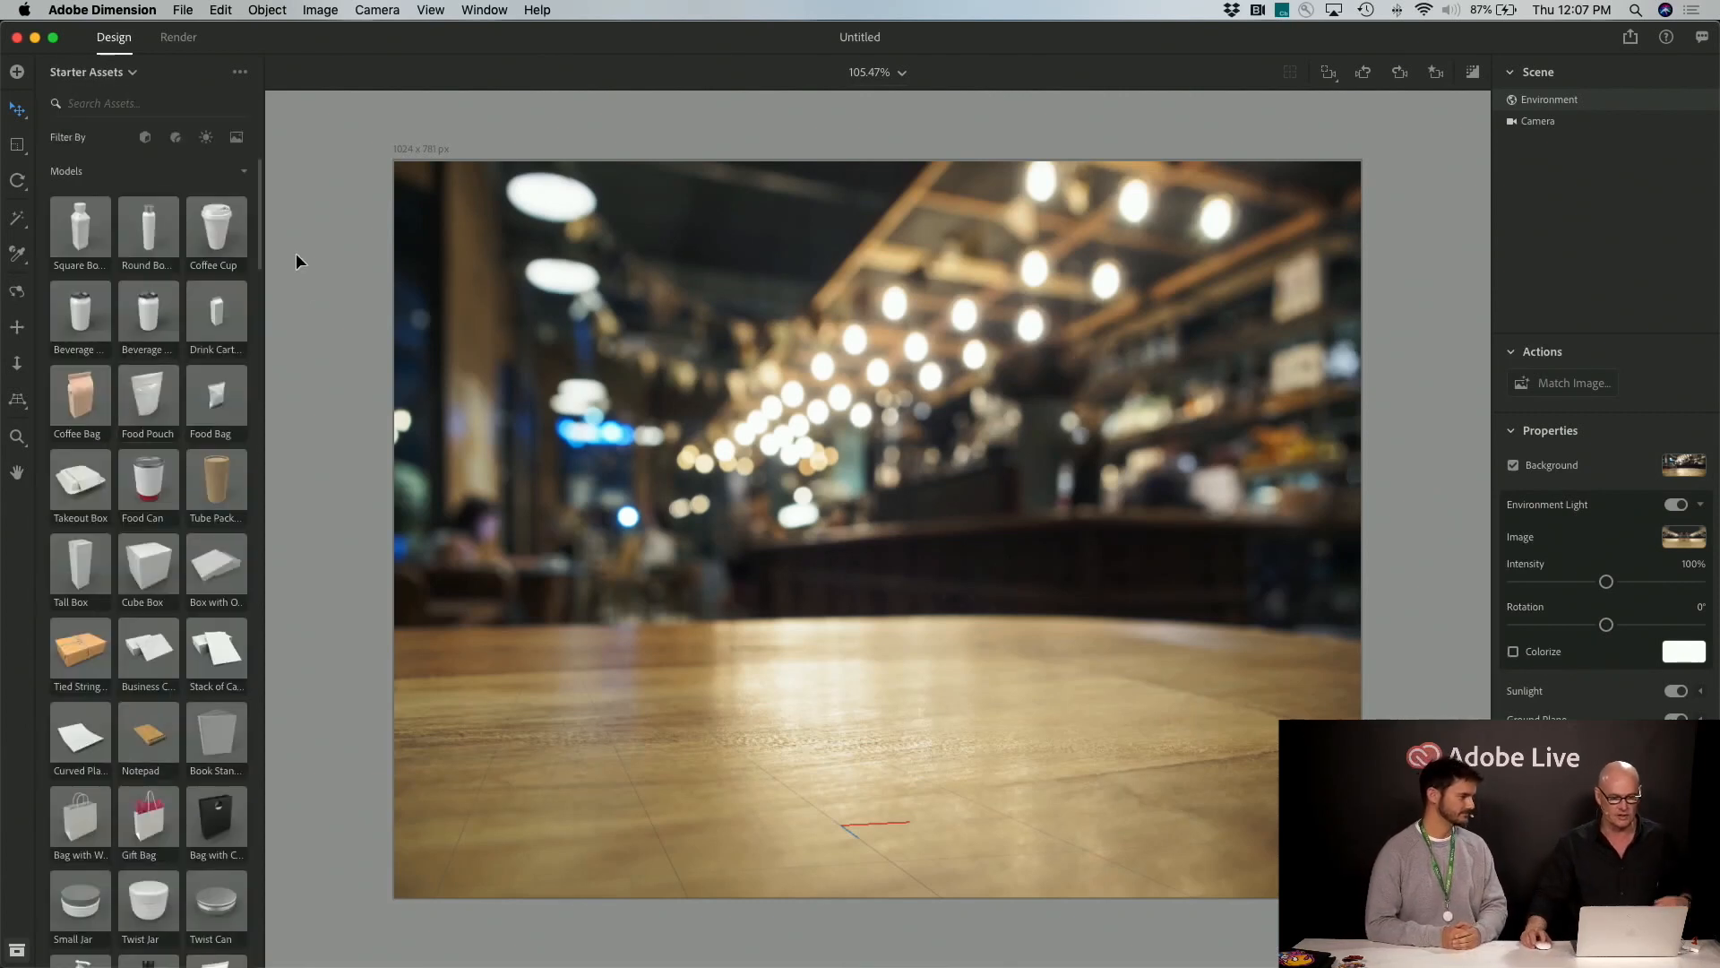
click(219, 234)
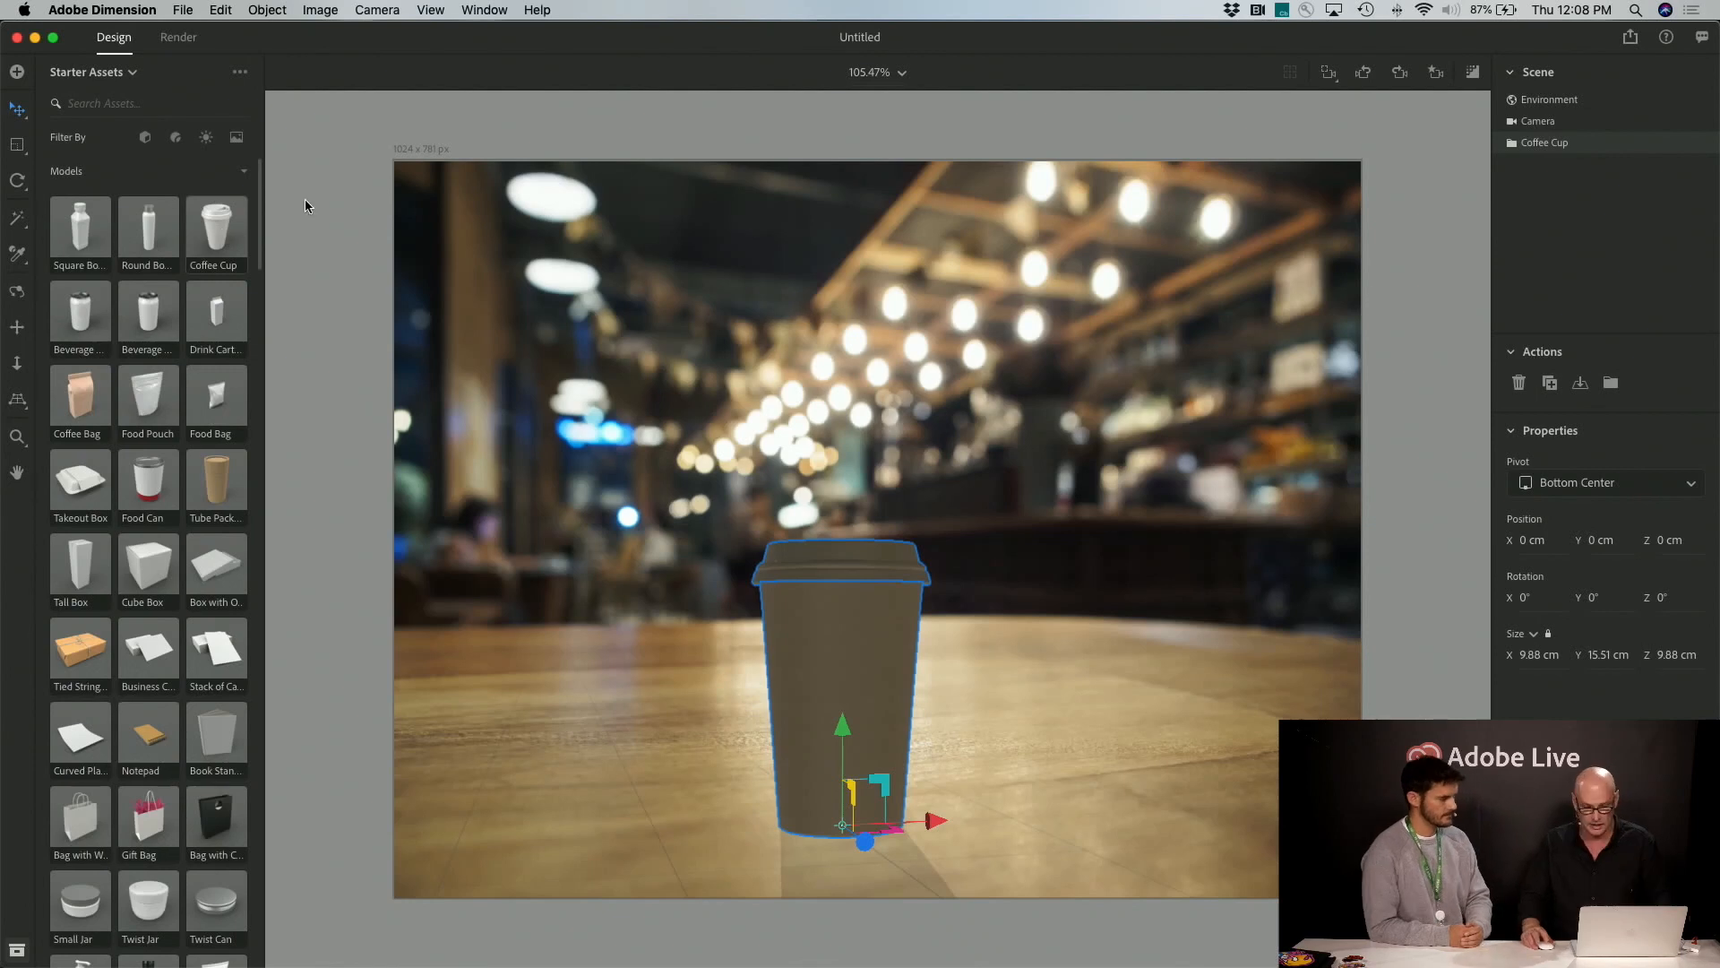
Set the environment light to about 110% intensity and 45.4° rotation, and the sunlight to about 31° height and -24.5° rotation
click(1548, 101)
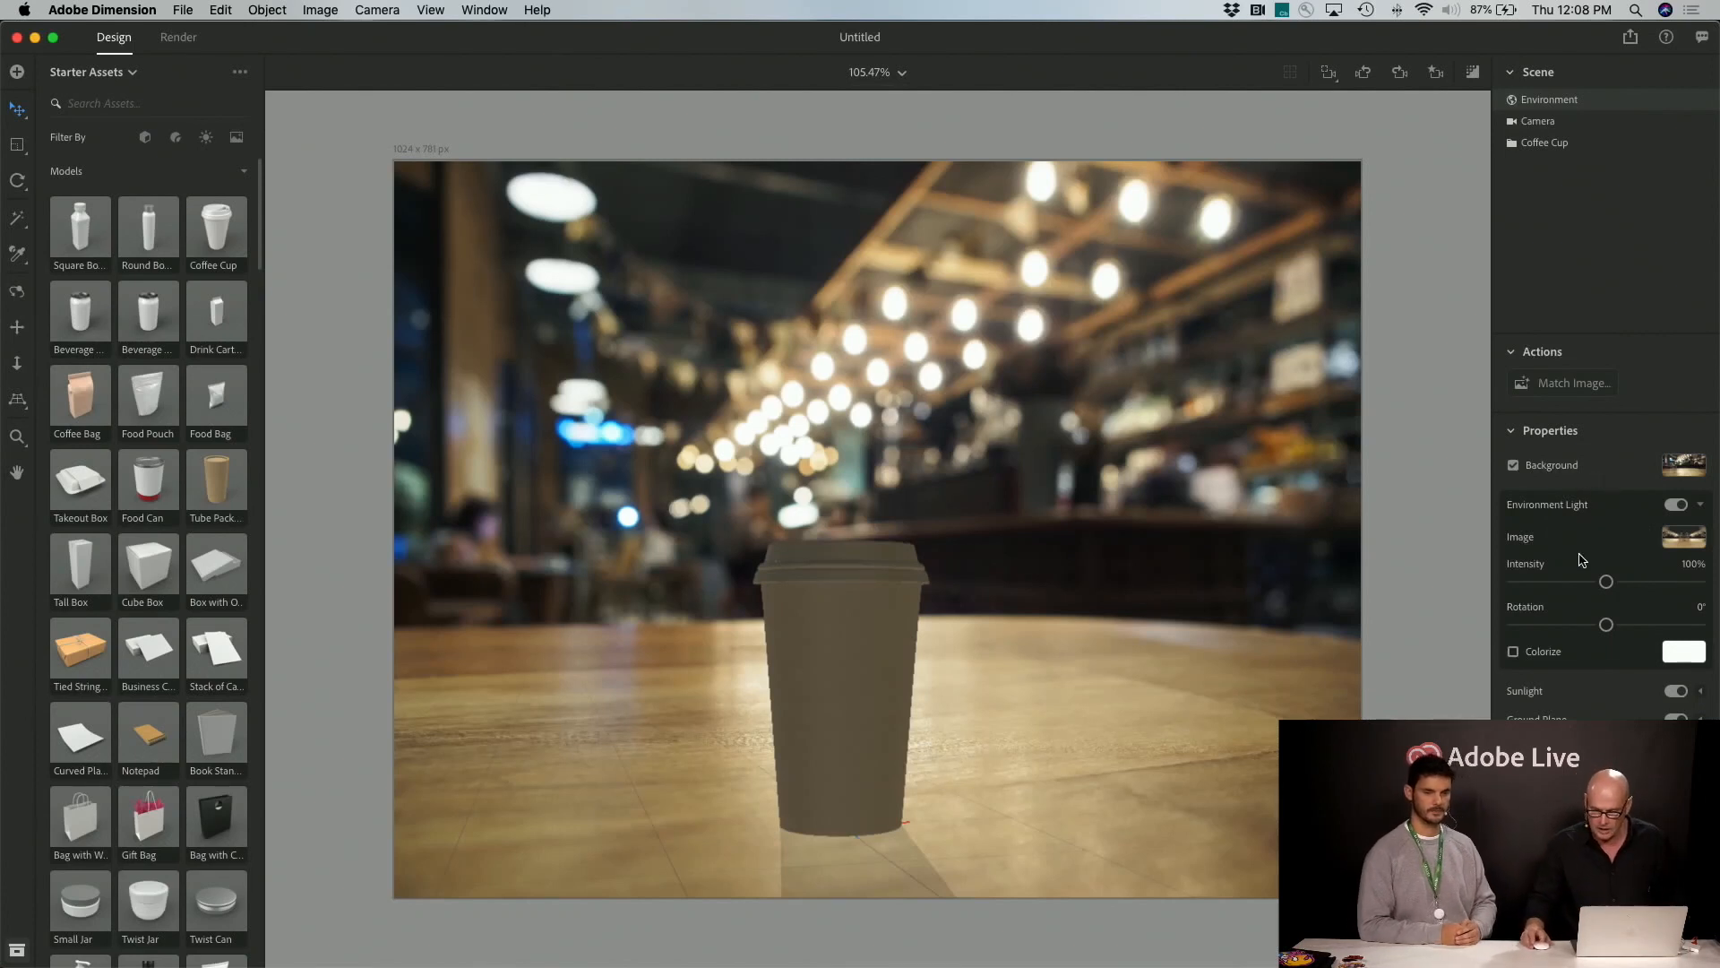
drag(1605, 585, 1633, 618)
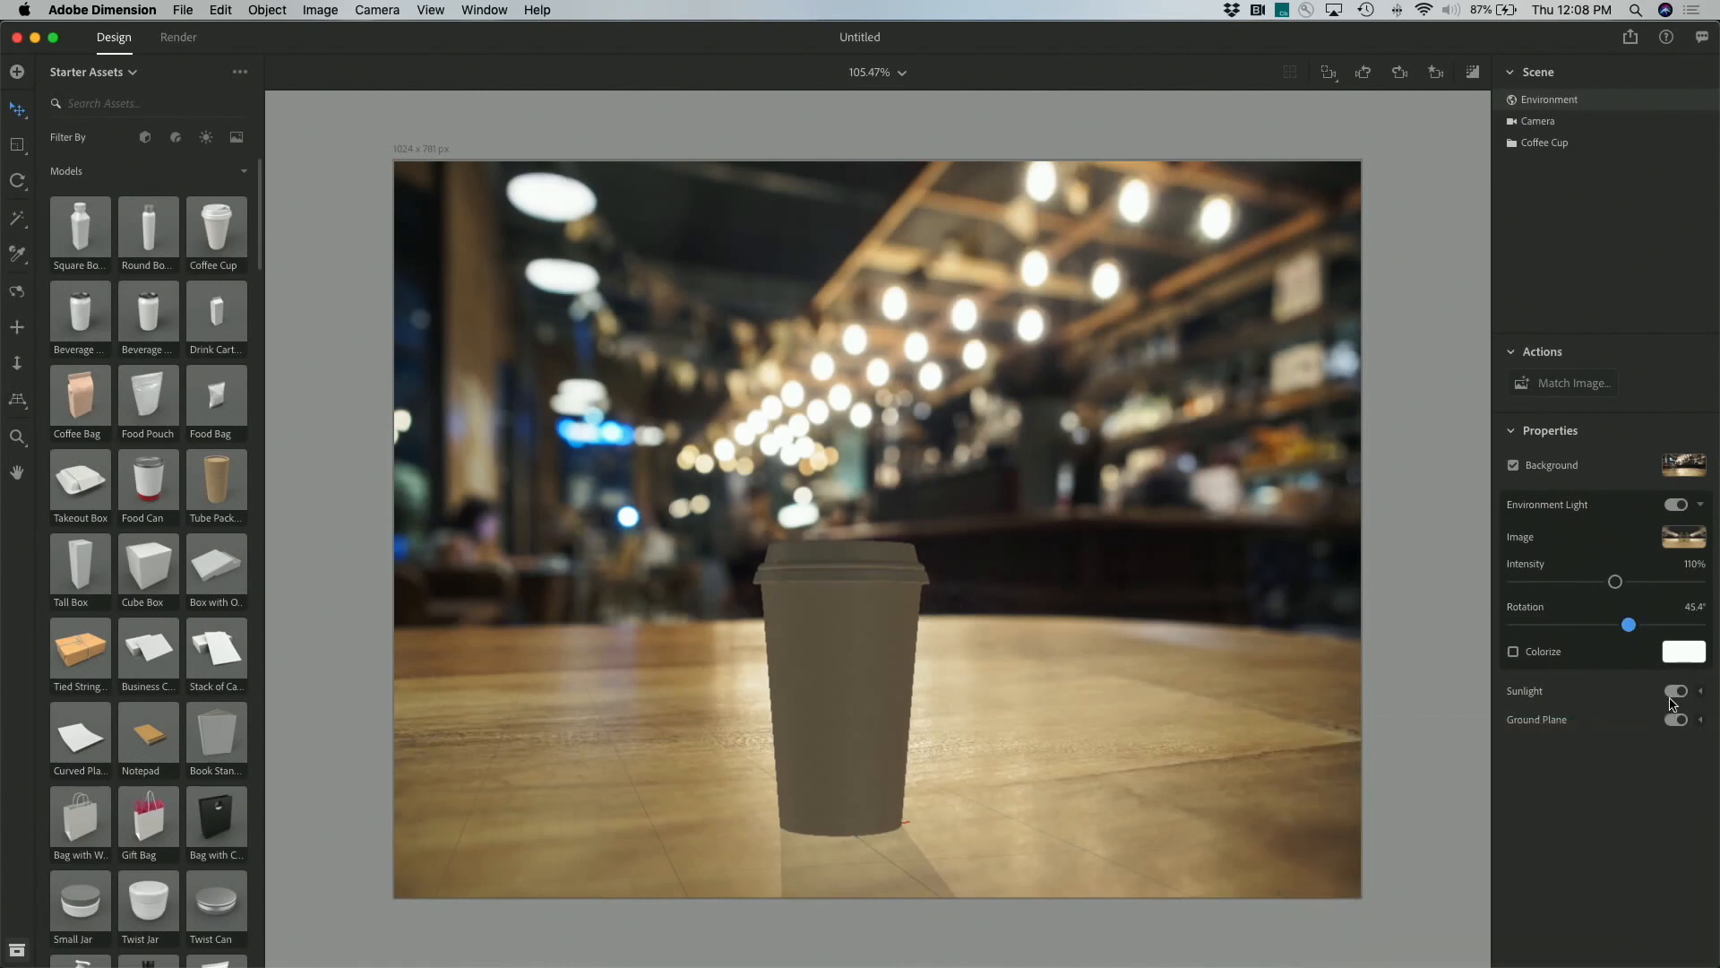
click(1701, 695)
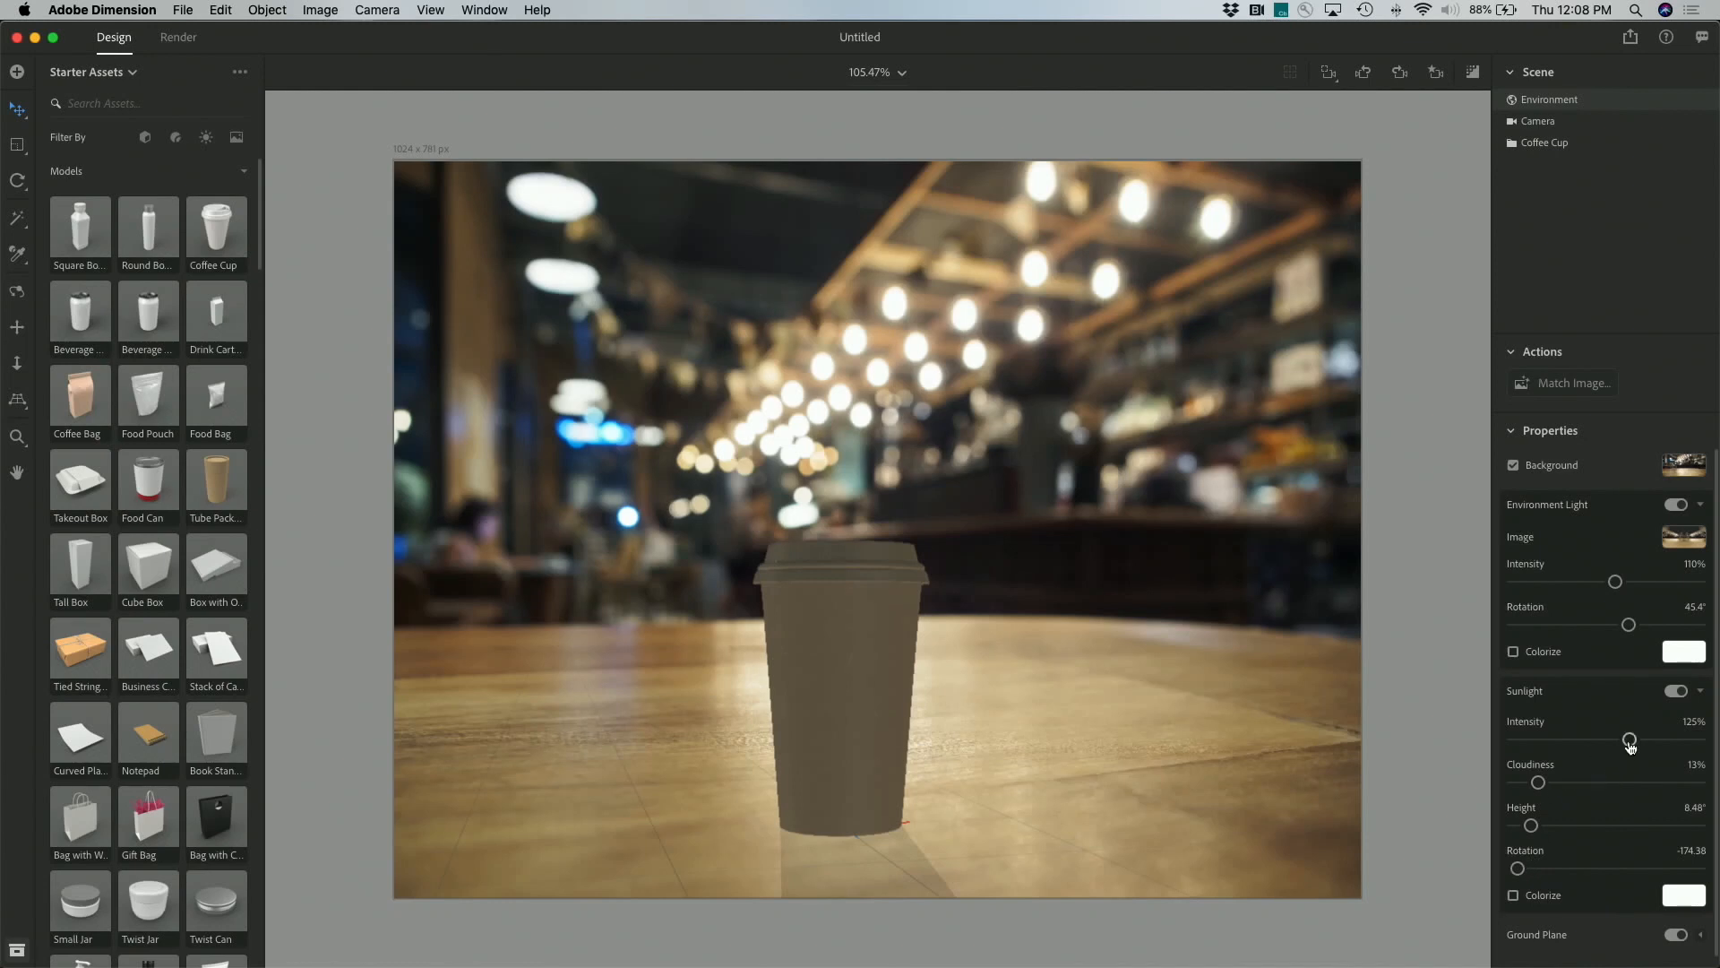
drag(1517, 868, 1577, 825)
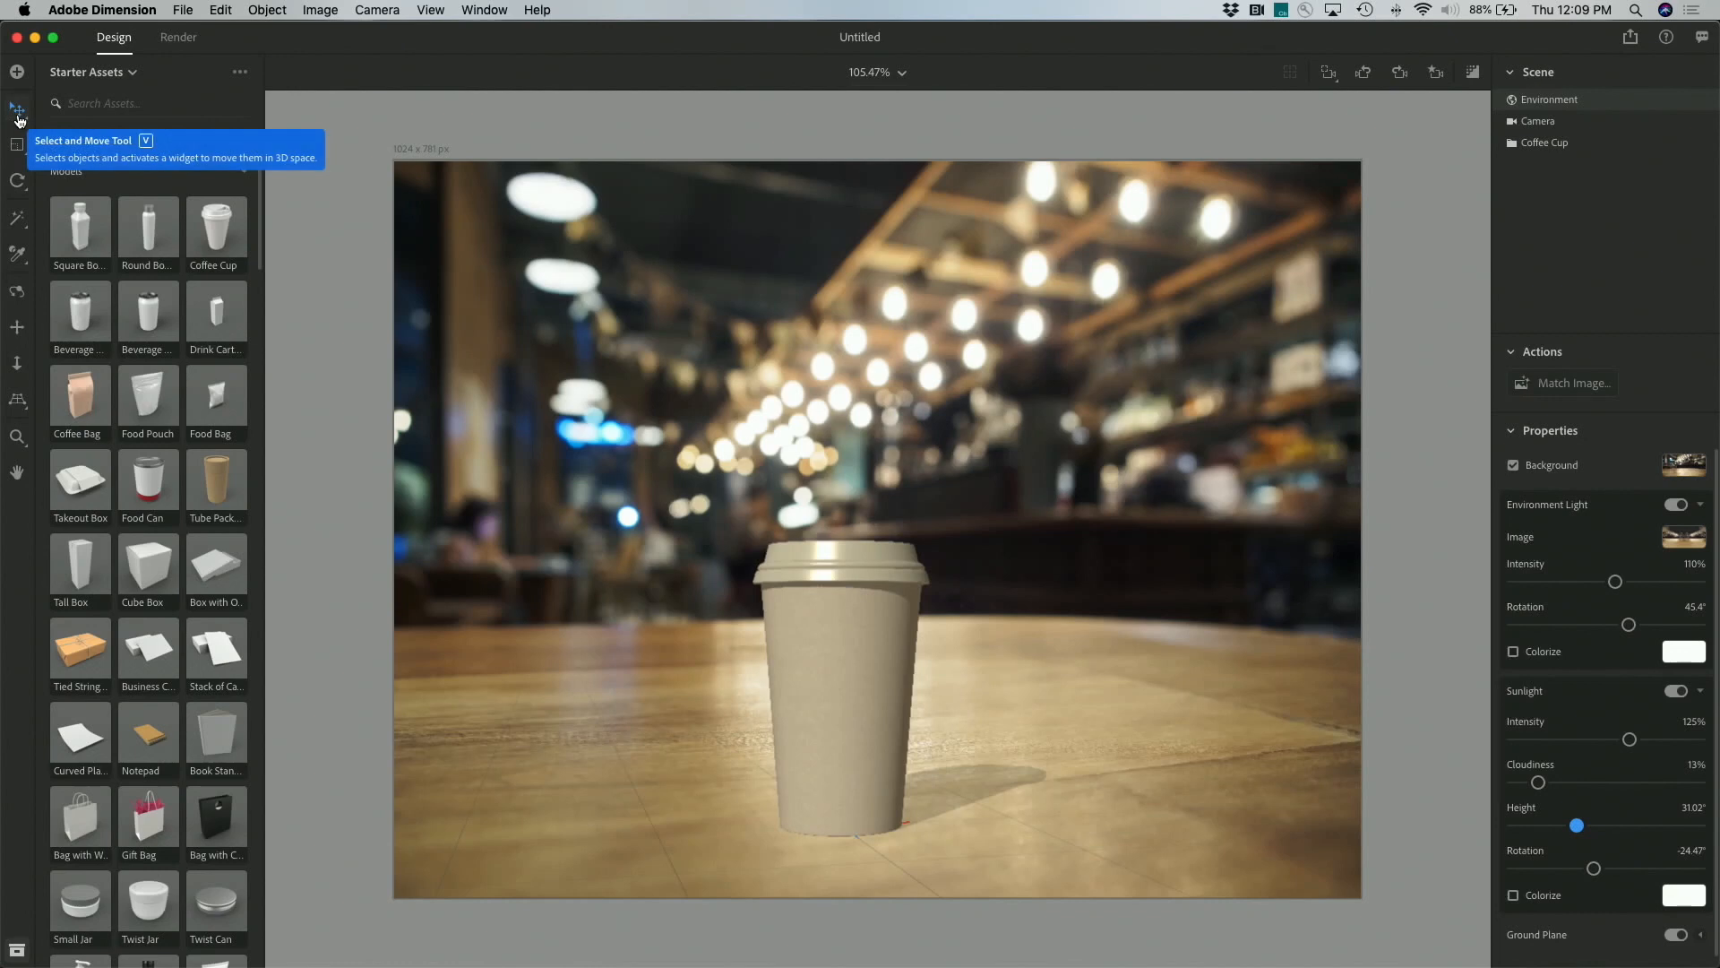
Move the coffee cup to about X -3.6 cm, Z -19.2 cm and scale it up proportionally to about 30.6 cm high
click(846, 664)
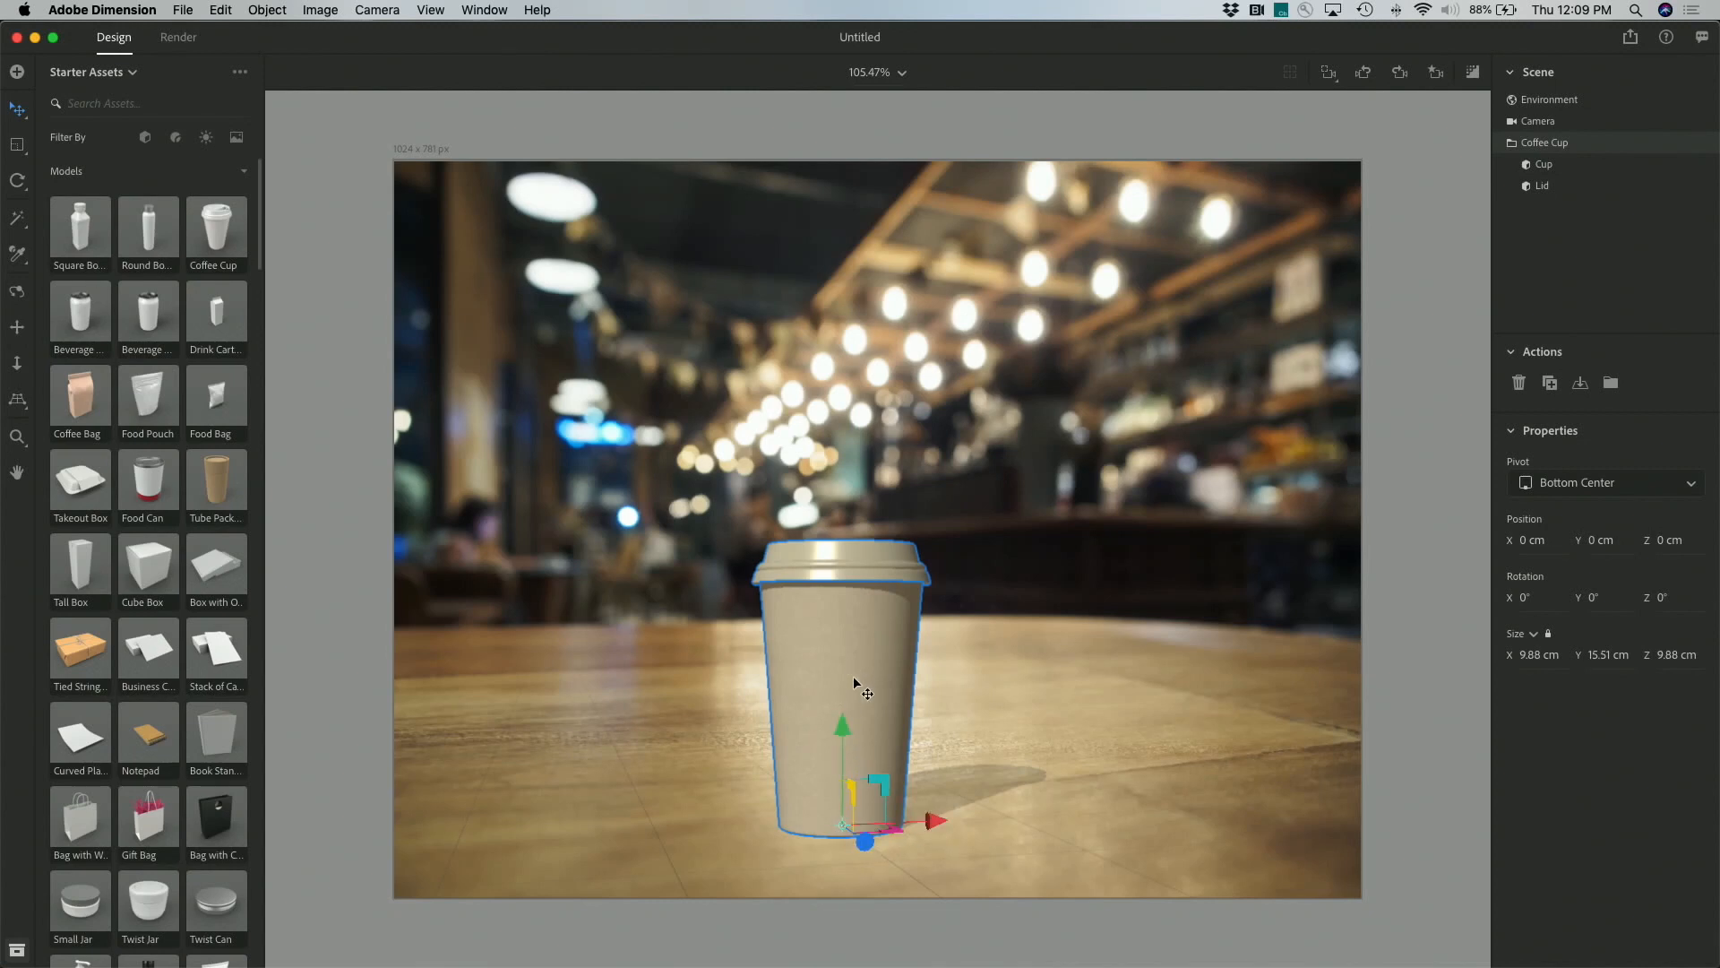
drag(848, 673, 726, 667)
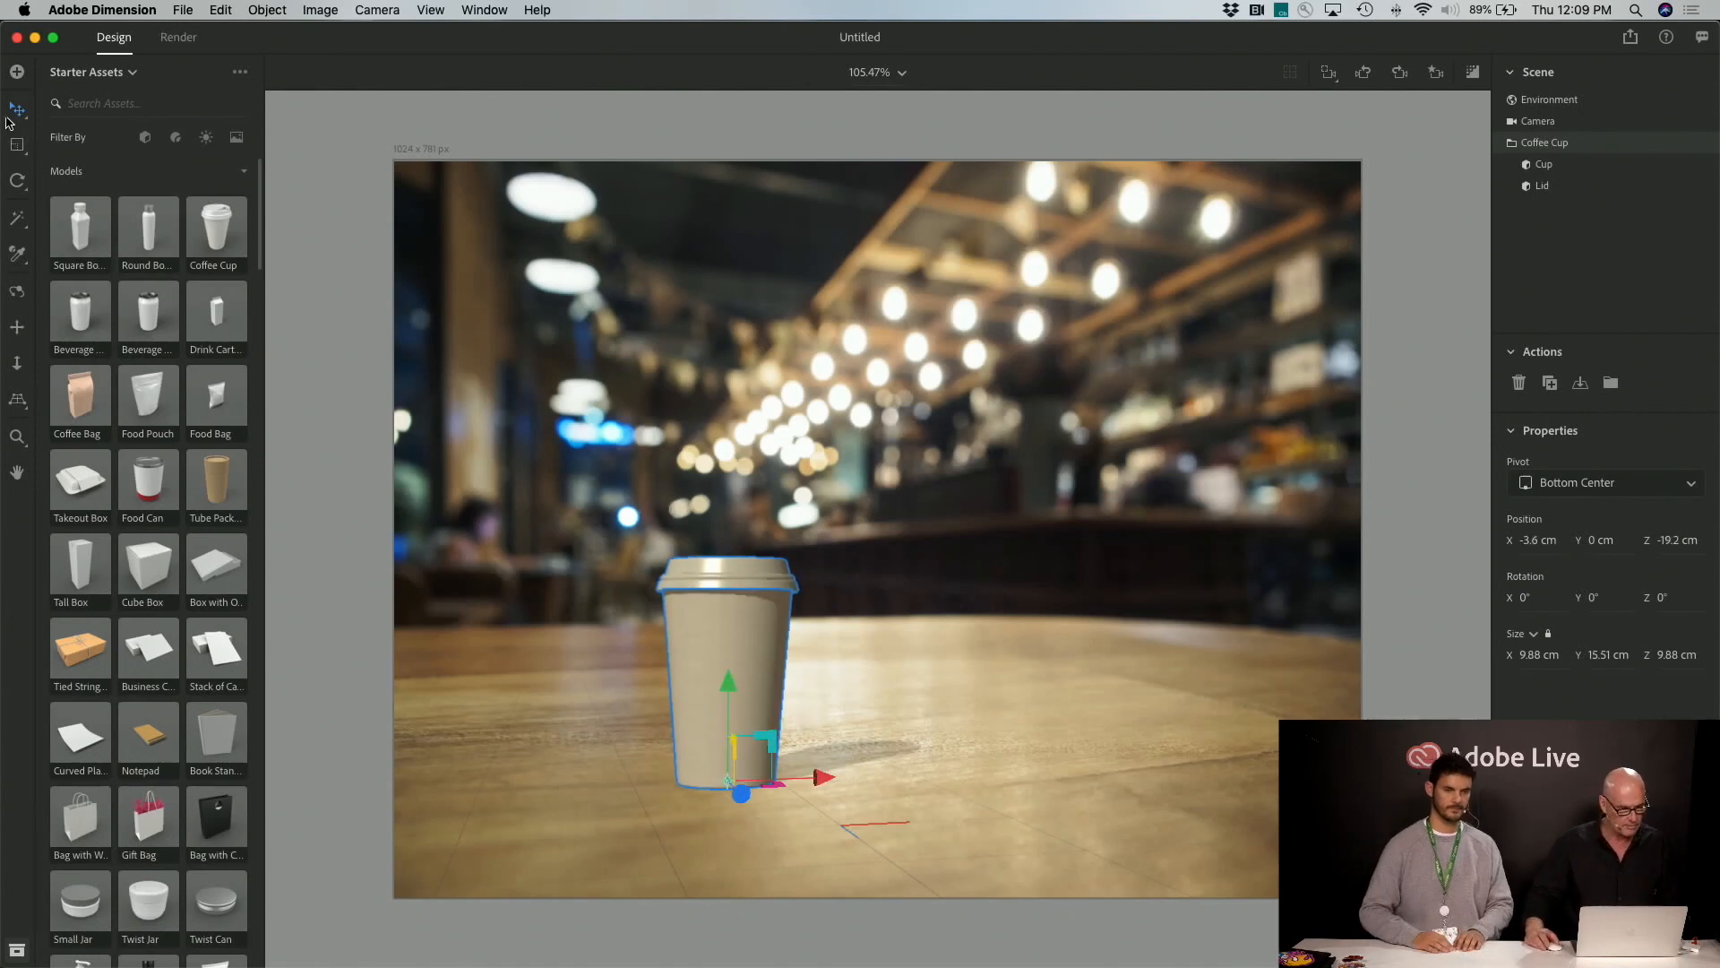
click(16, 146)
drag(735, 639, 1008, 521)
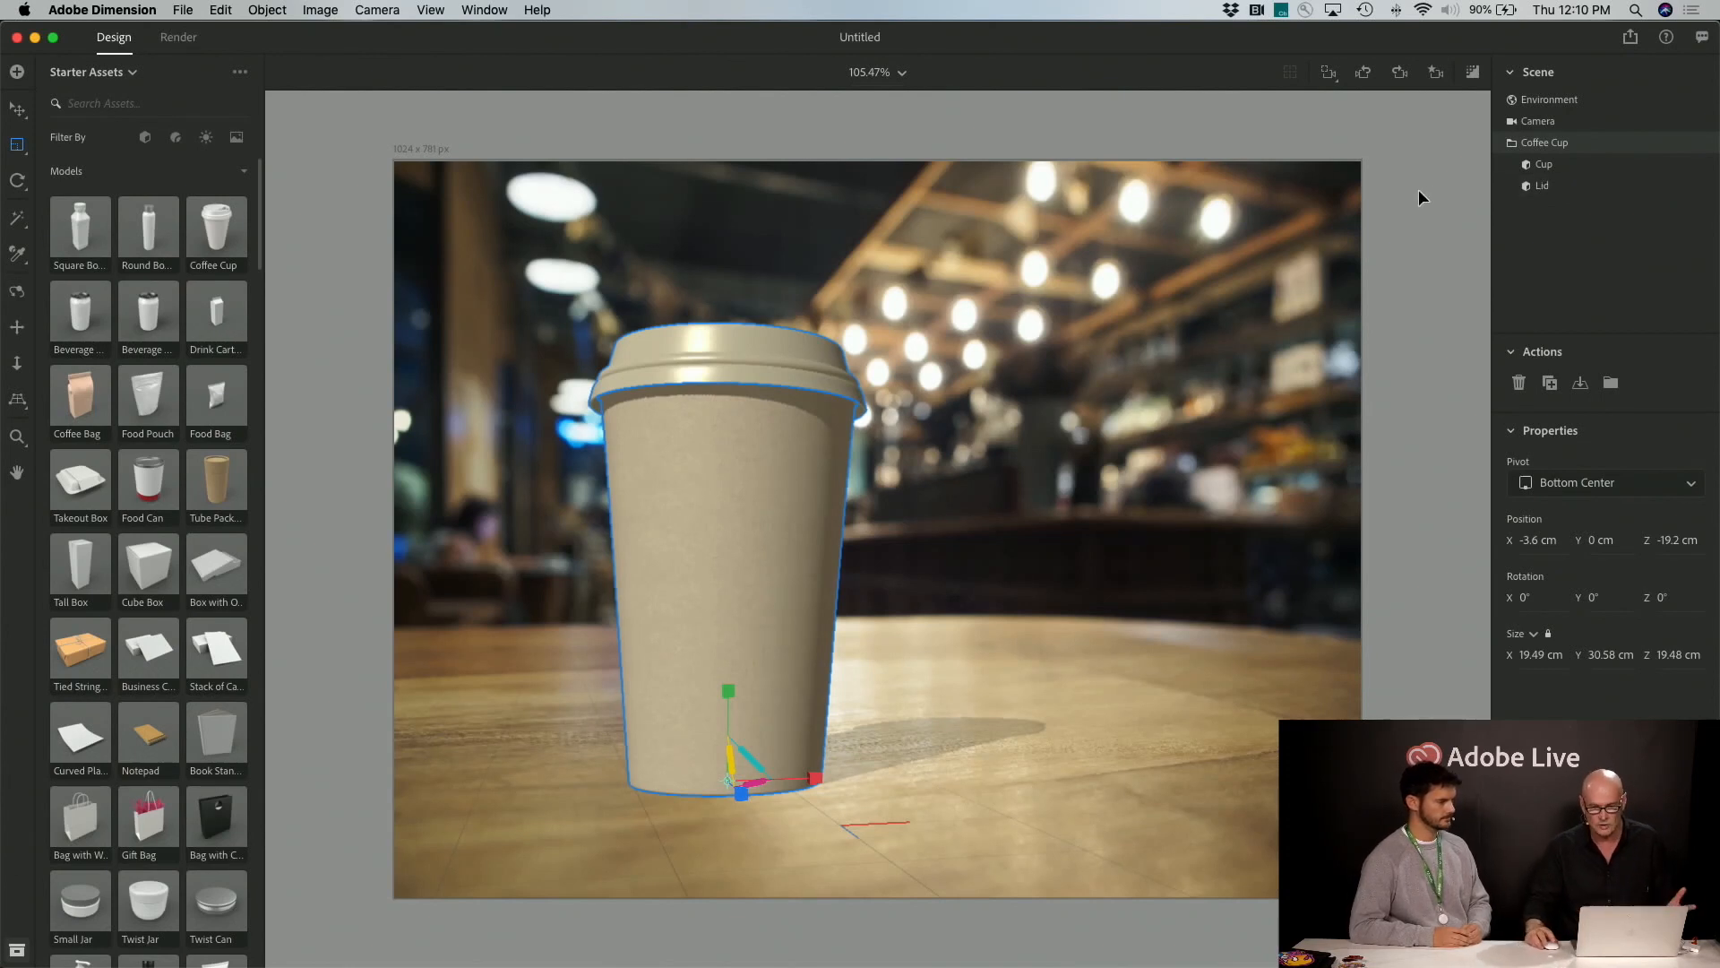
Apply the Plastic material to the coffee cup's lid
click(1557, 188)
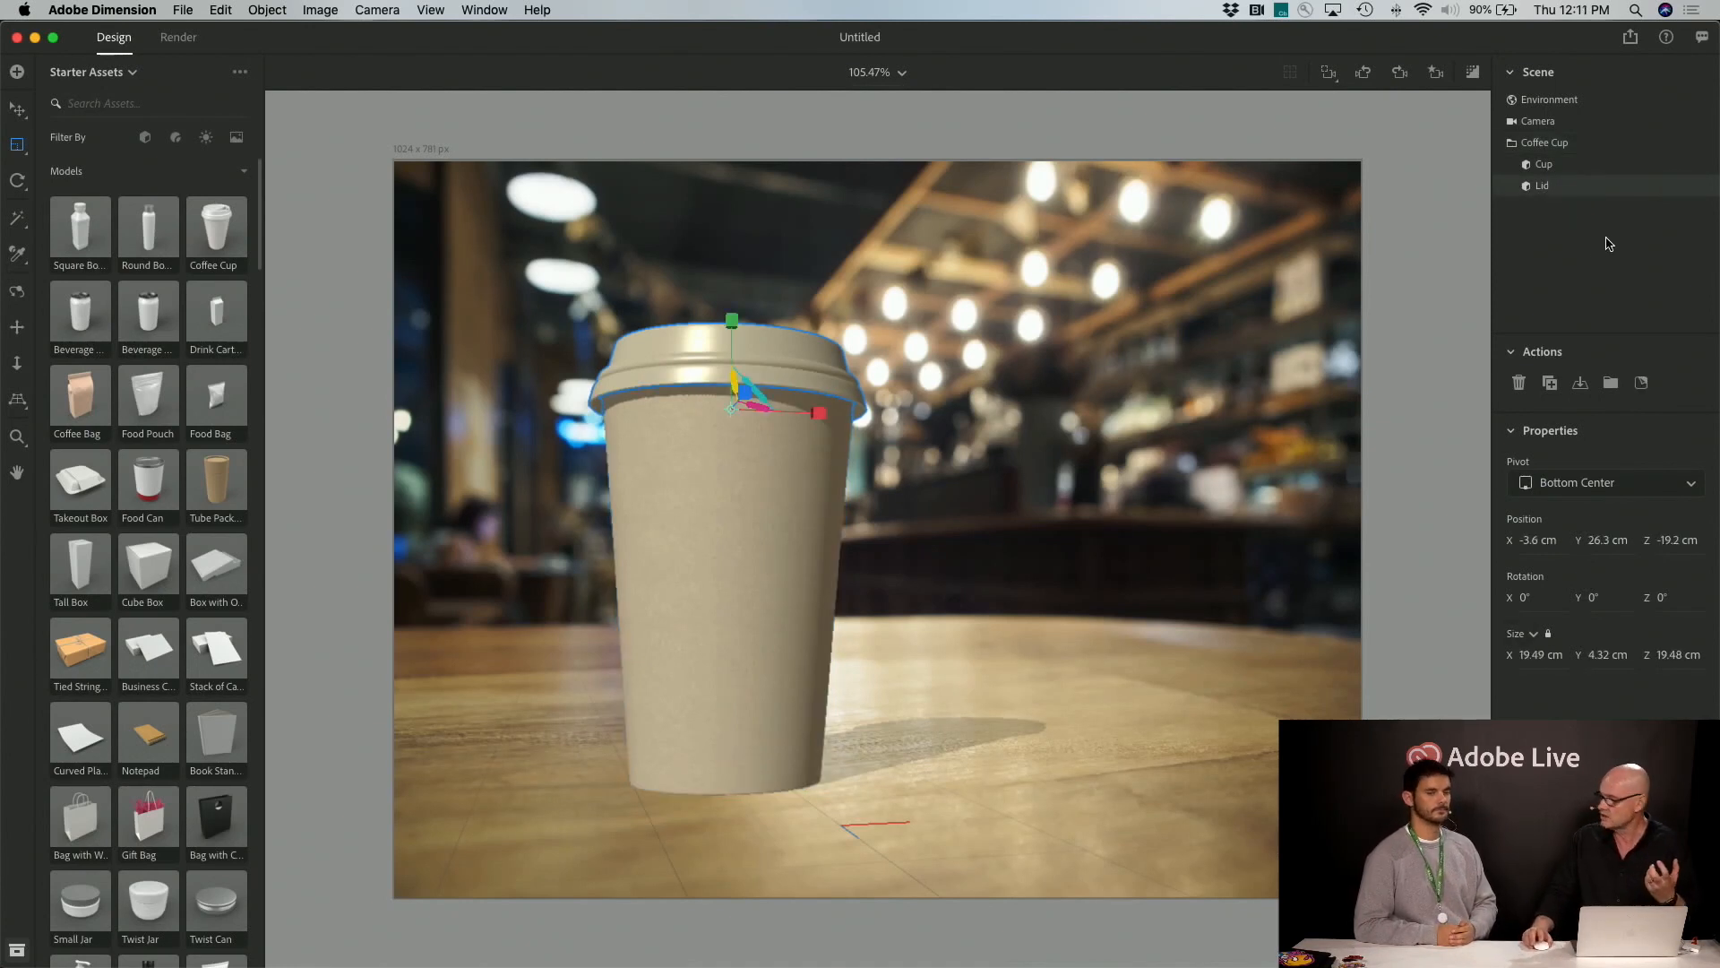
click(177, 140)
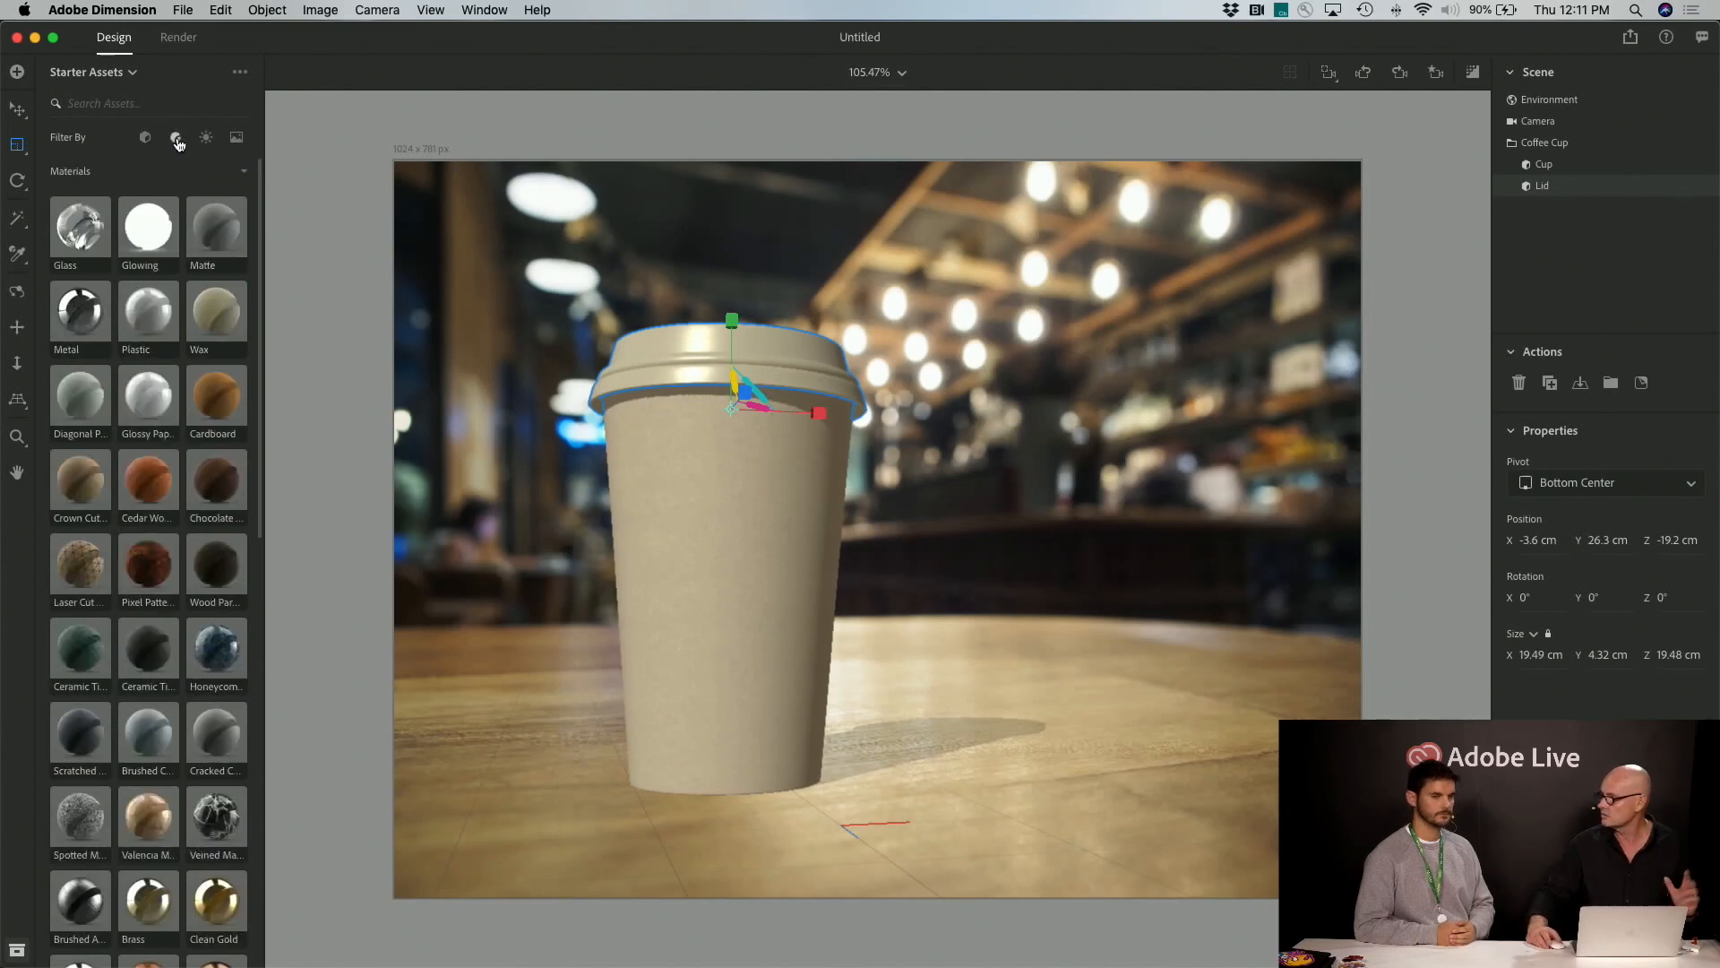
click(155, 324)
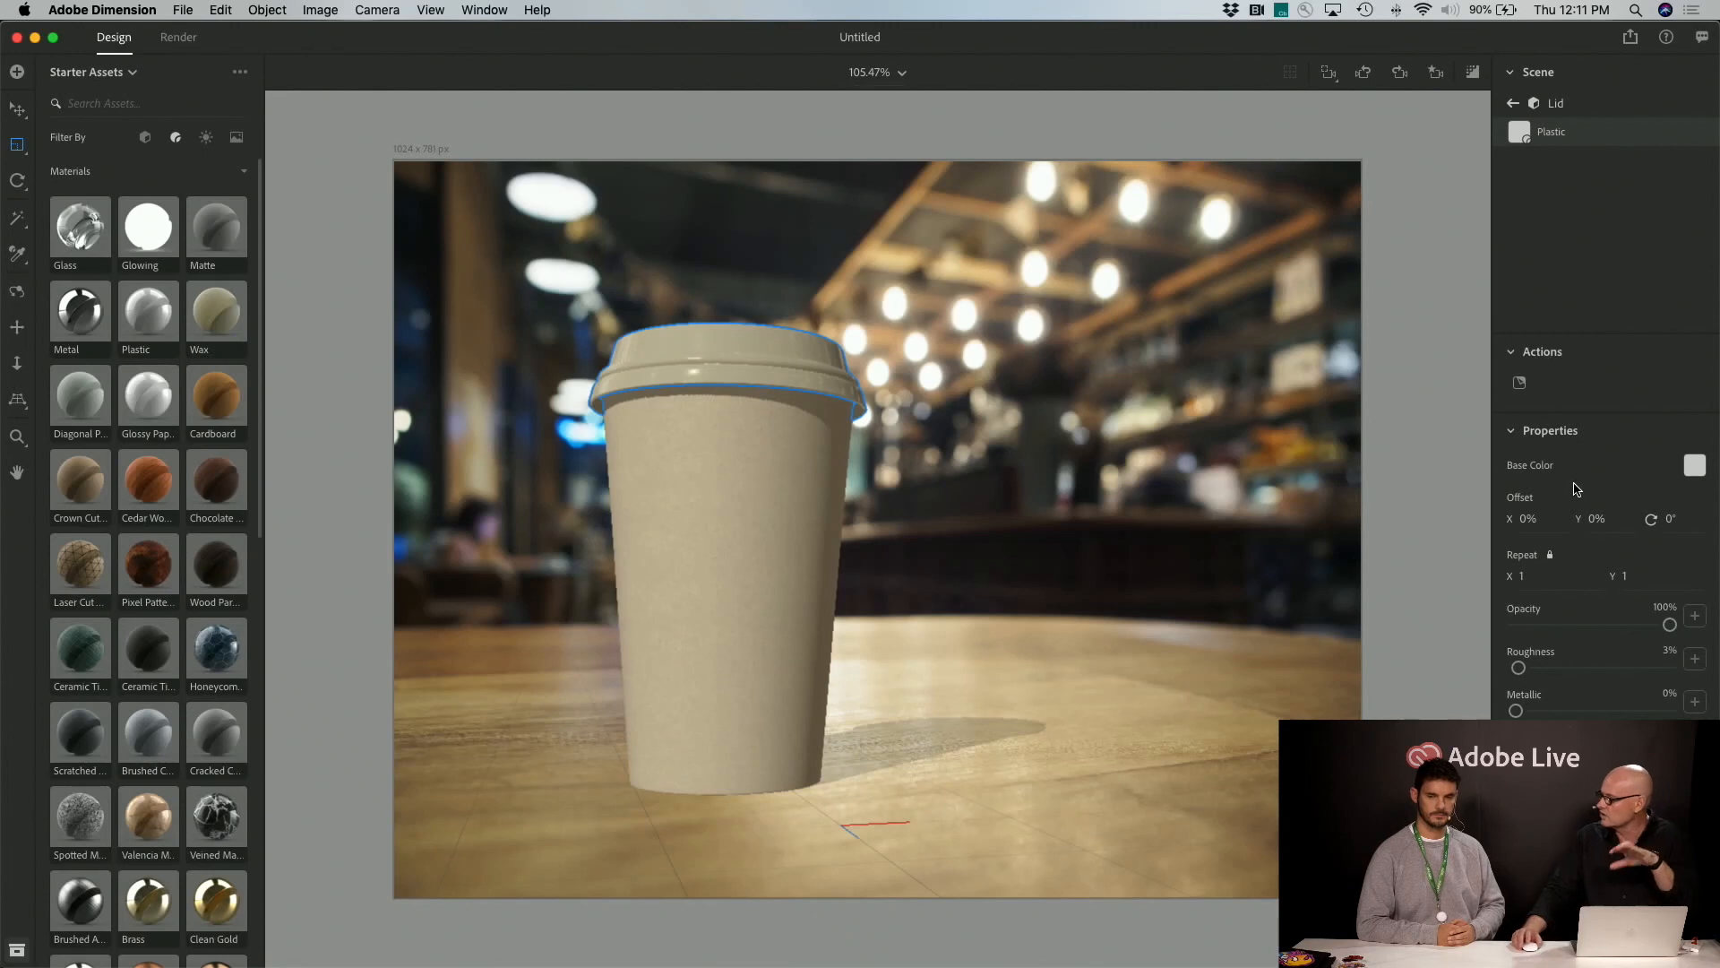
Make the lid's plastic black (RGB 0, 0, 0) with about 18% roughness and 66% metallic
click(1694, 465)
drag(1443, 389, 1427, 553)
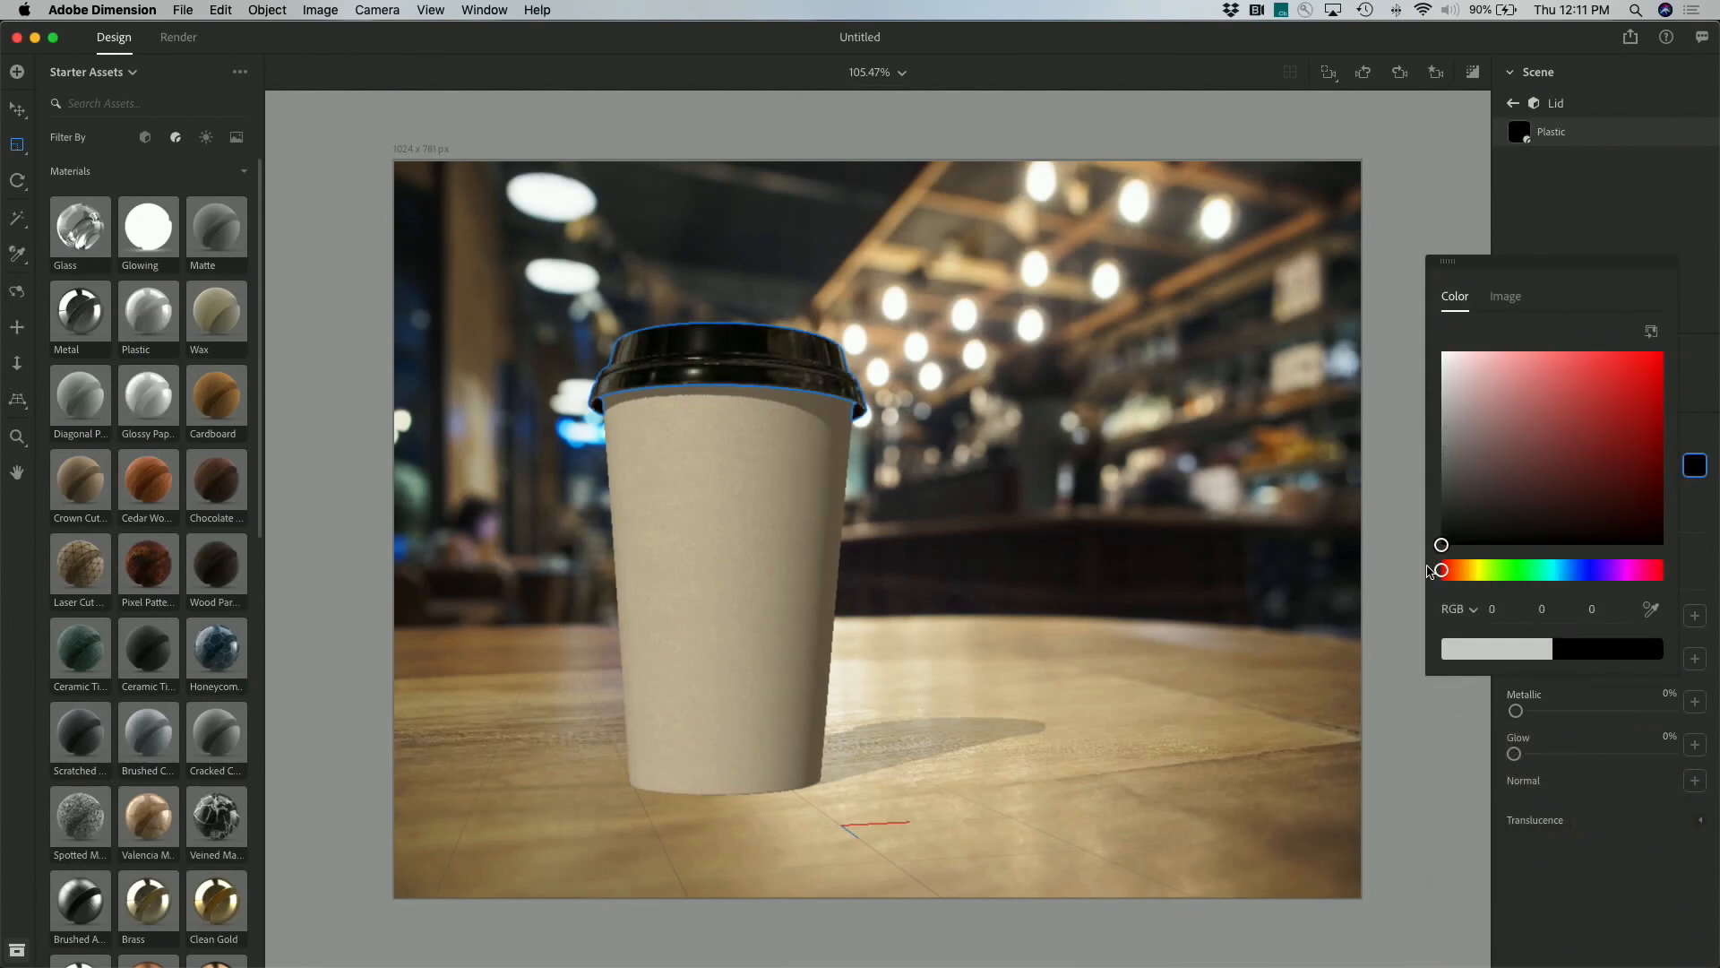
click(1611, 864)
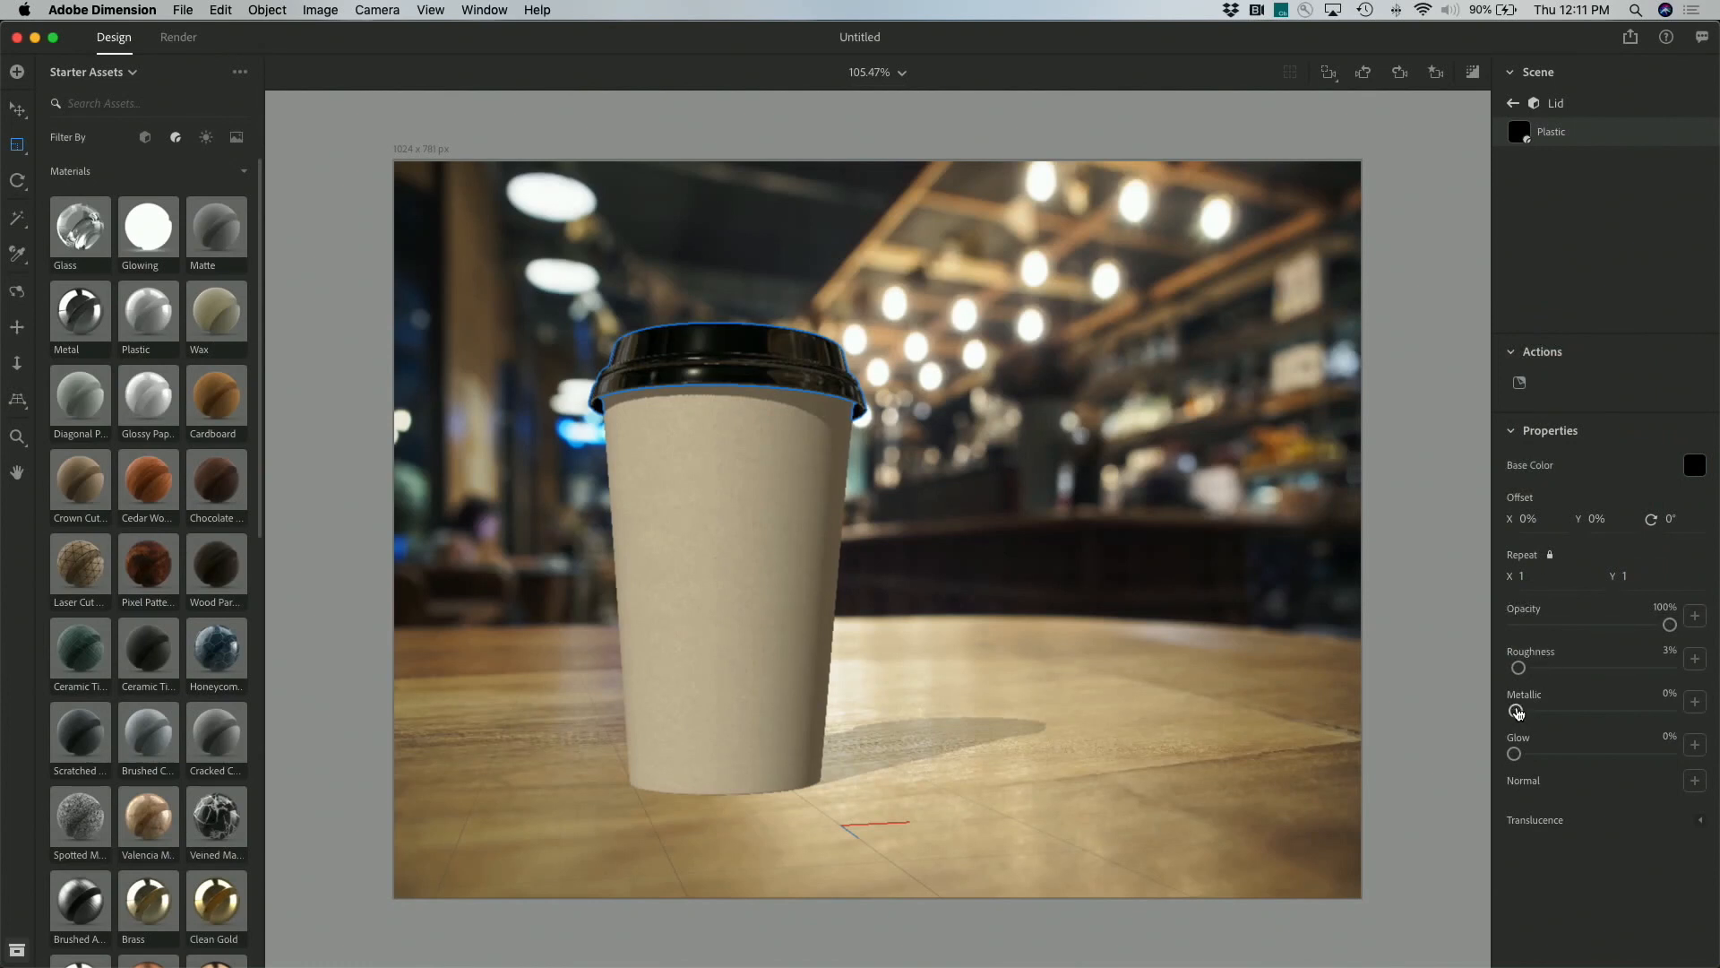
drag(1515, 711, 1617, 710)
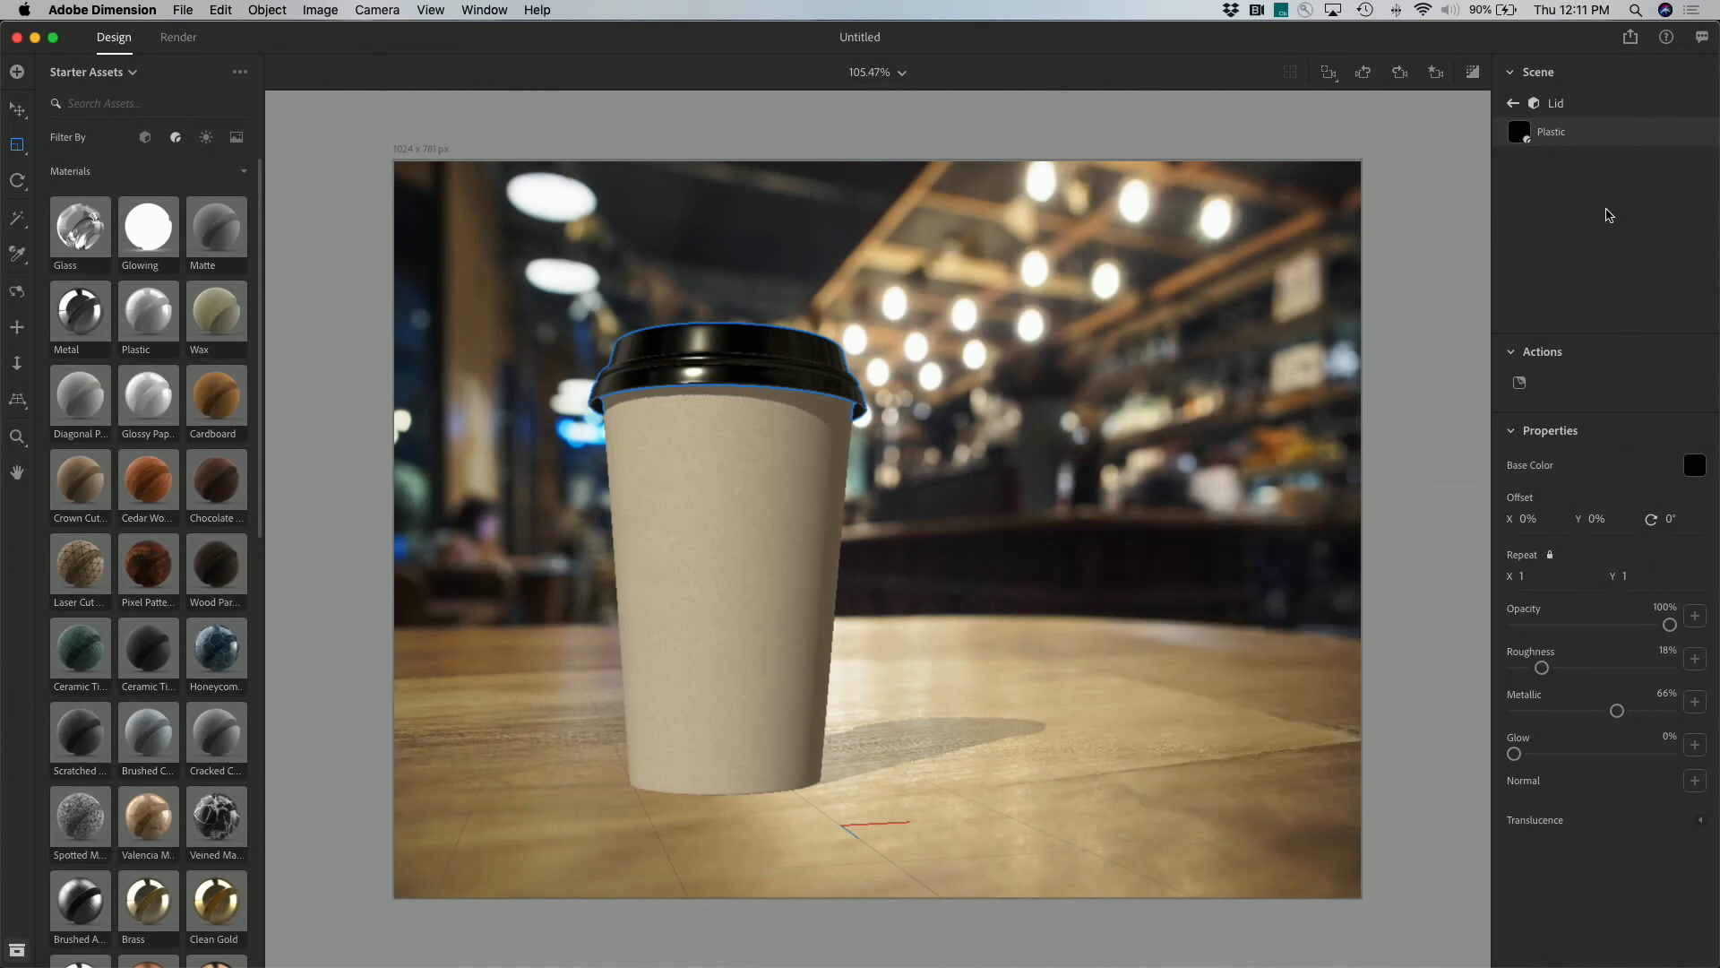
Apply the Cardboard material to the body of the coffee cup
click(1514, 104)
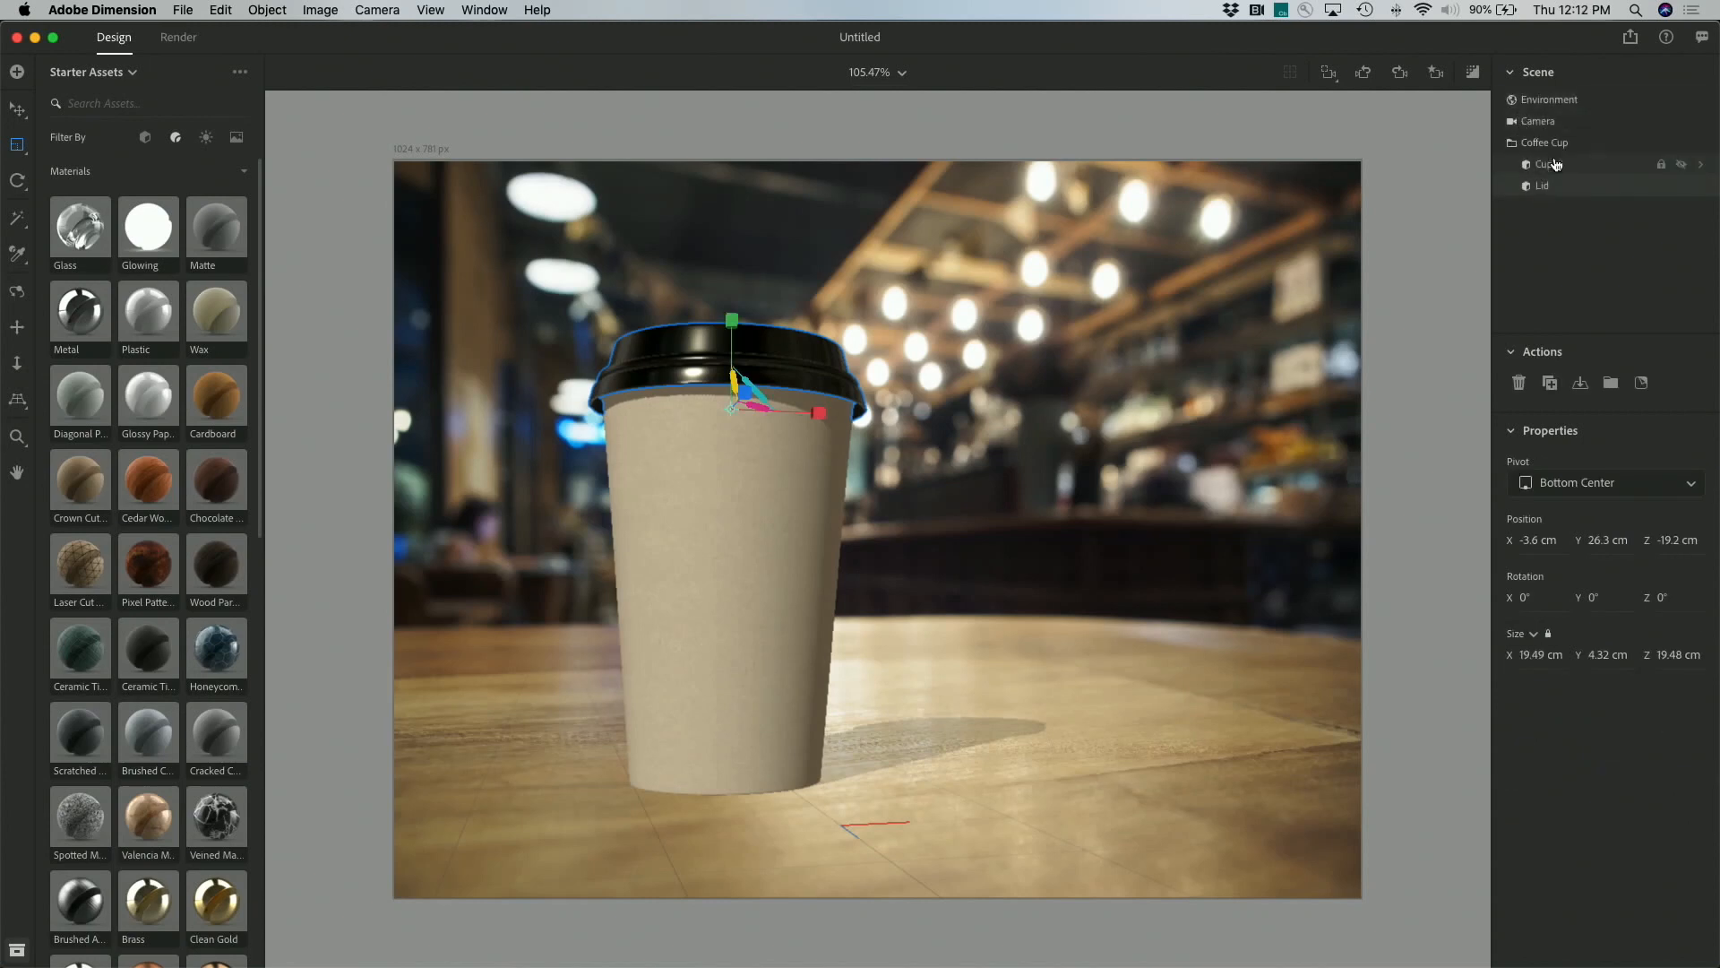
click(1556, 171)
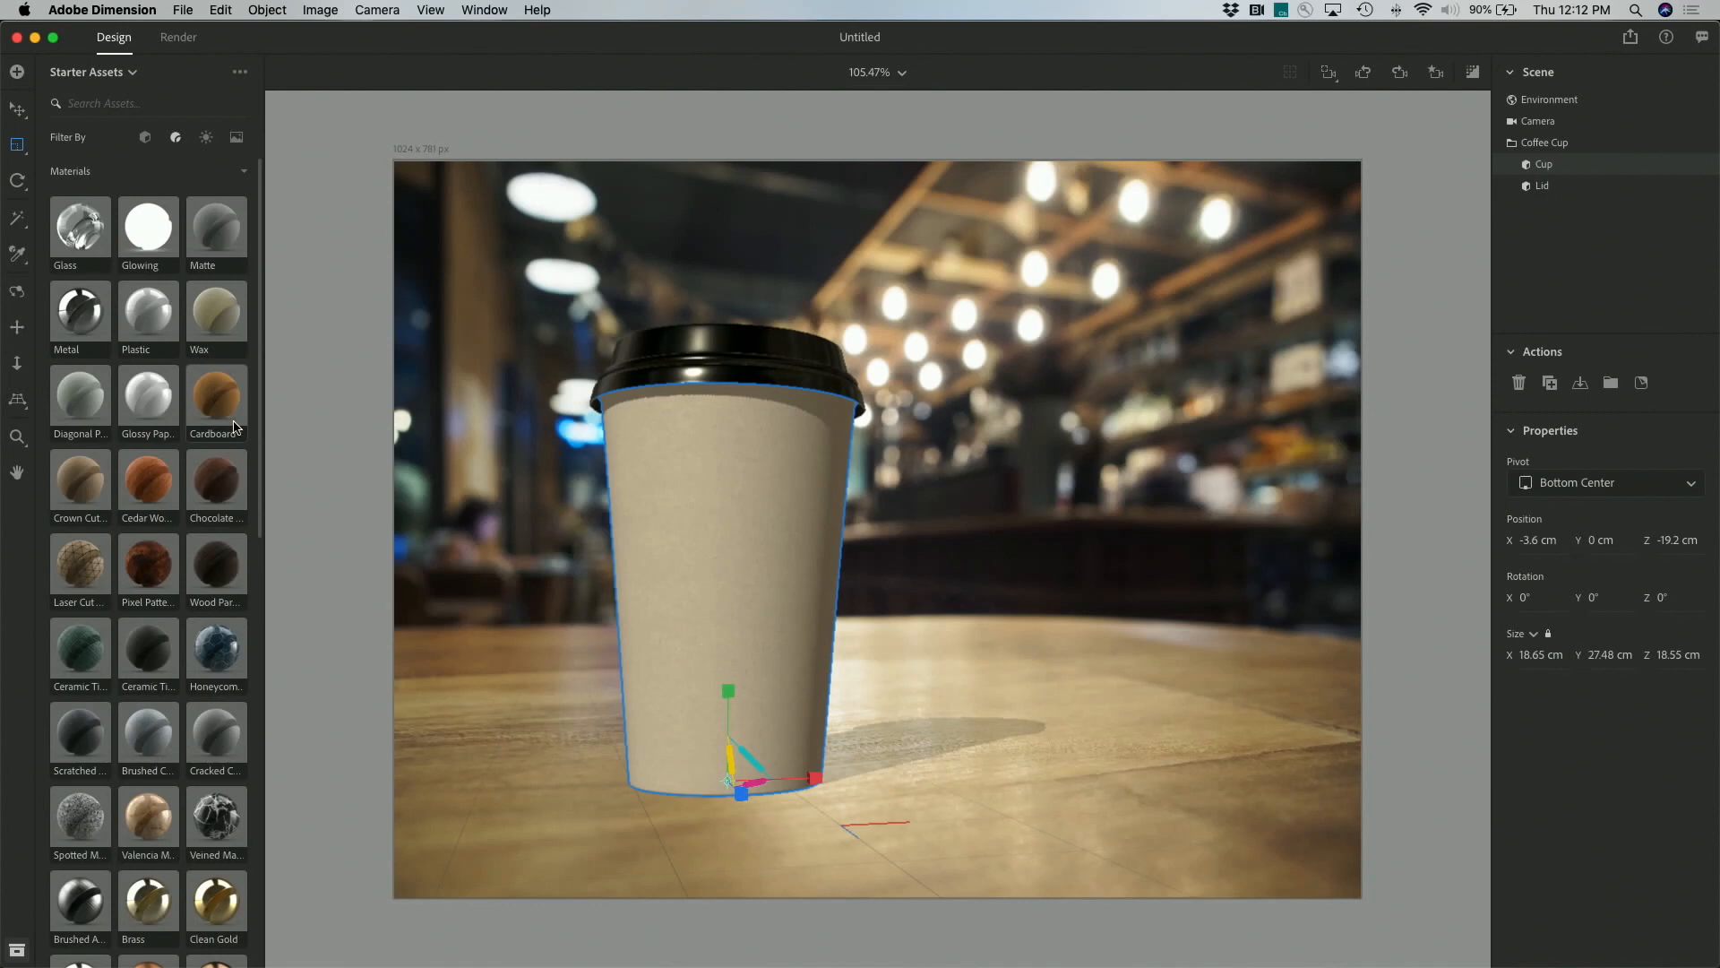
mouse_move(645, 965)
click(216, 412)
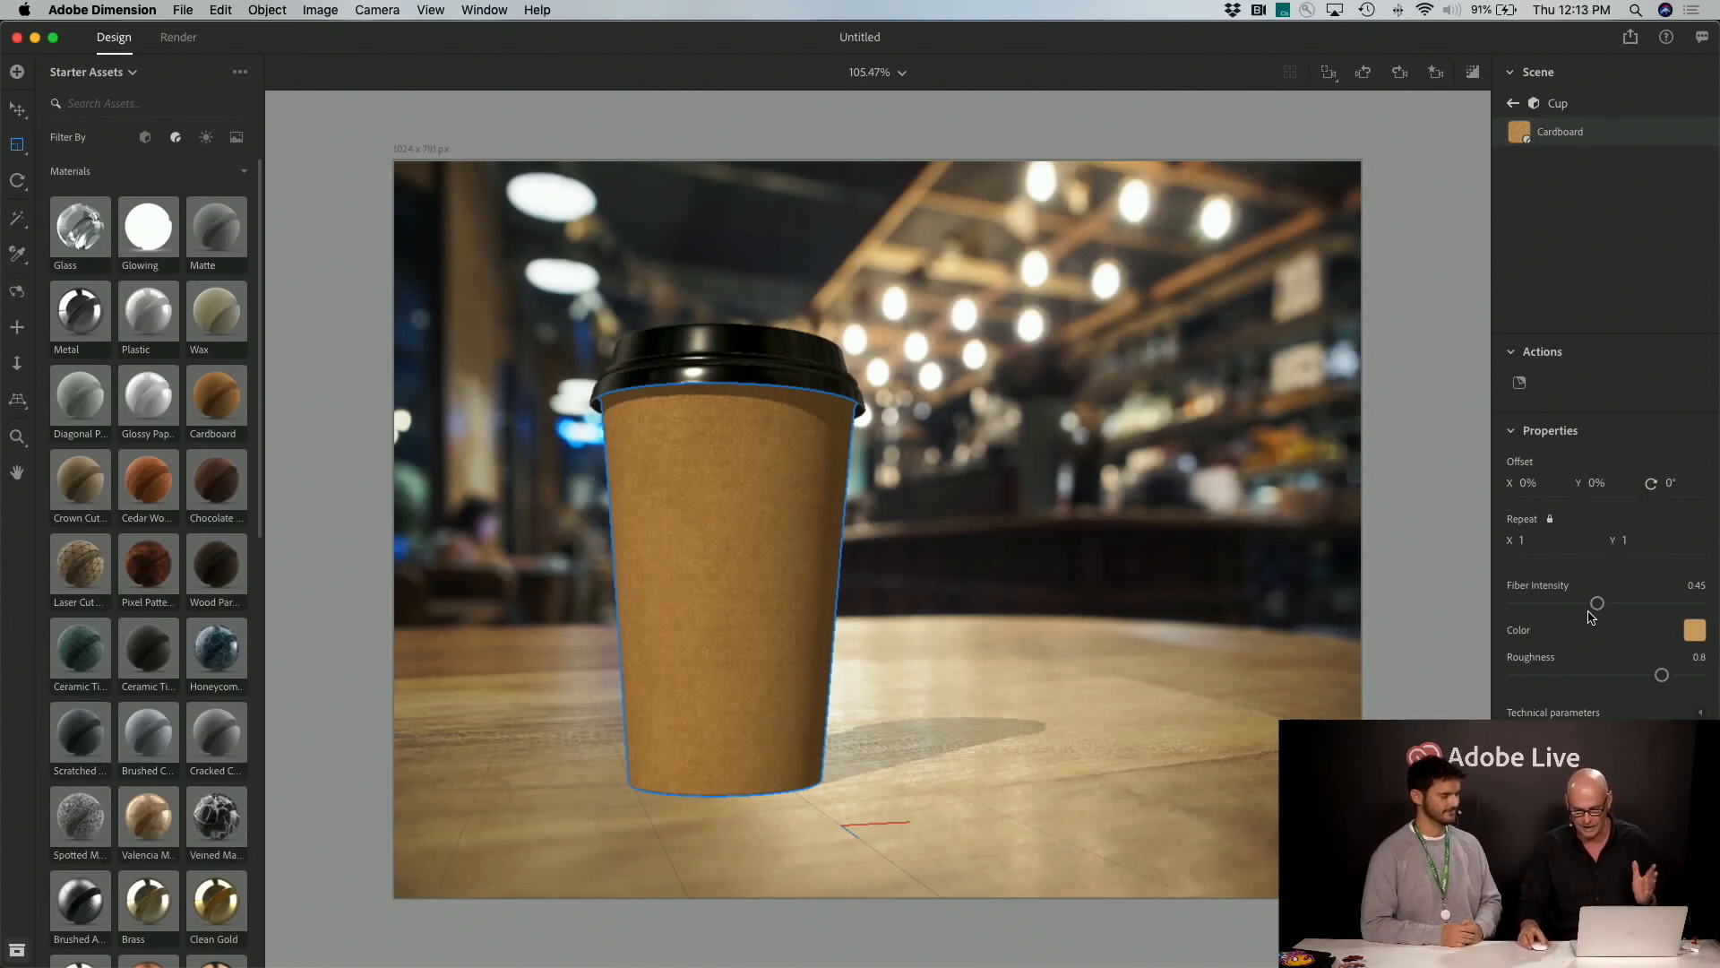
Set the cardboard's fiber intensity to 0.8 and roughness to 0.74, and check its technical parameters
drag(1598, 603, 1662, 605)
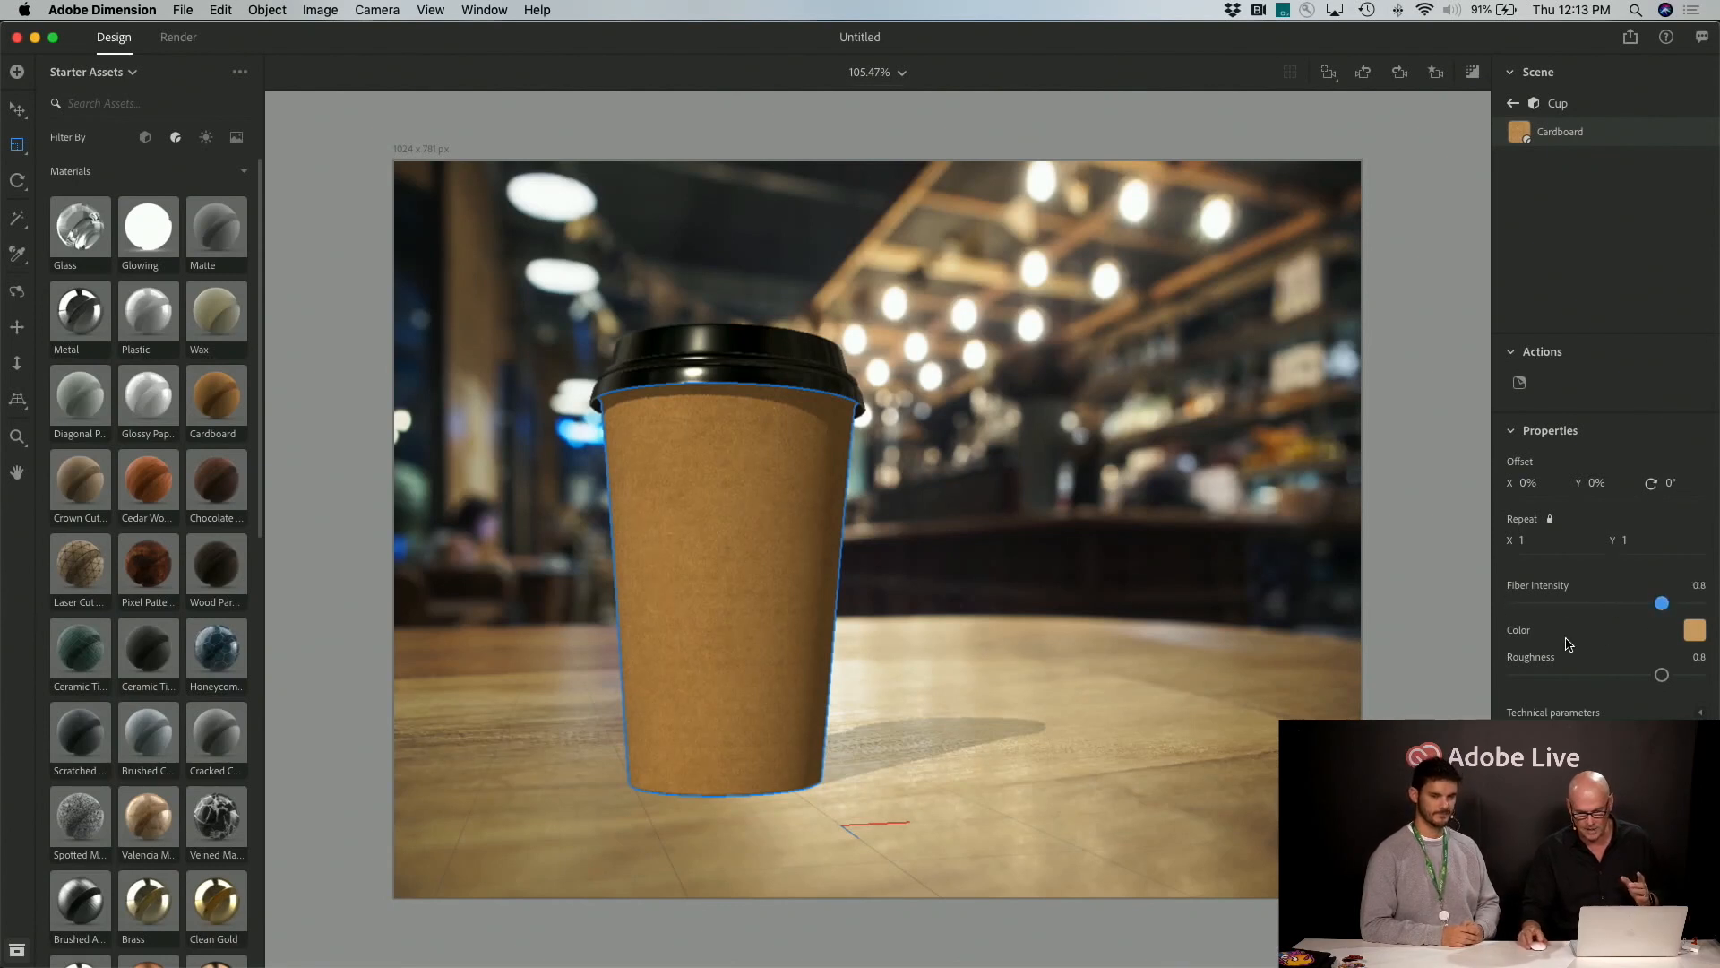
mouse_move(1662, 674)
mouse_down()
mouse_move(1549, 674)
mouse_move(1656, 674)
mouse_move(1645, 687)
mouse_up()
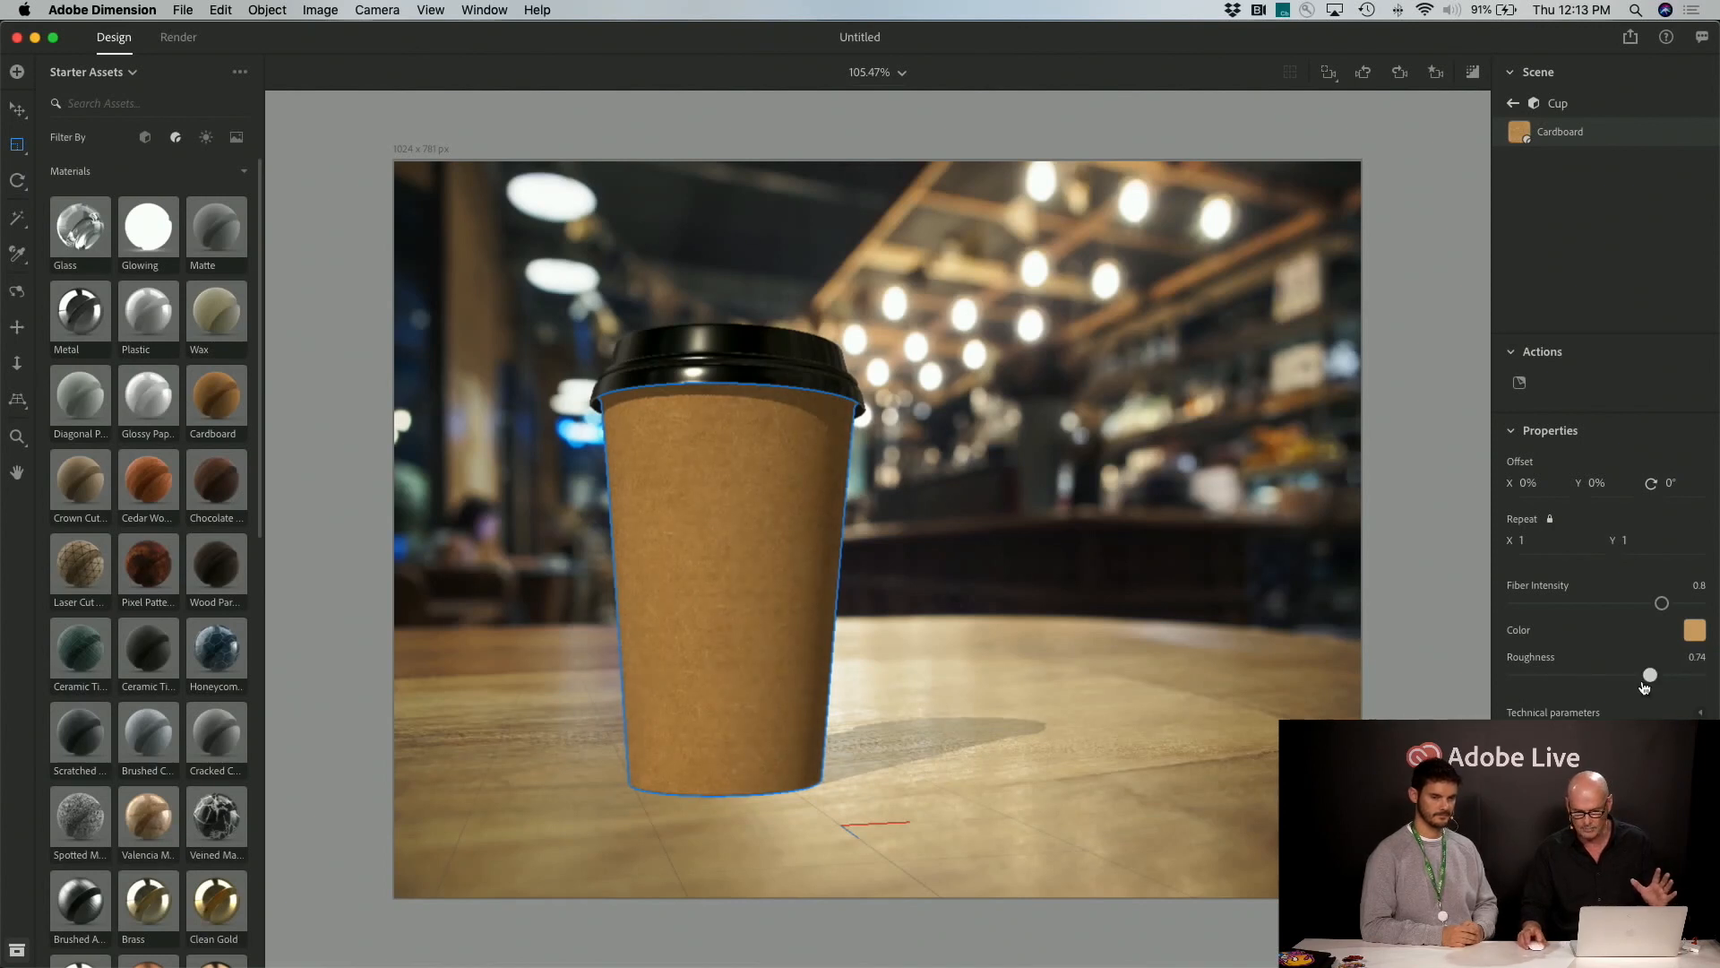
click(1568, 712)
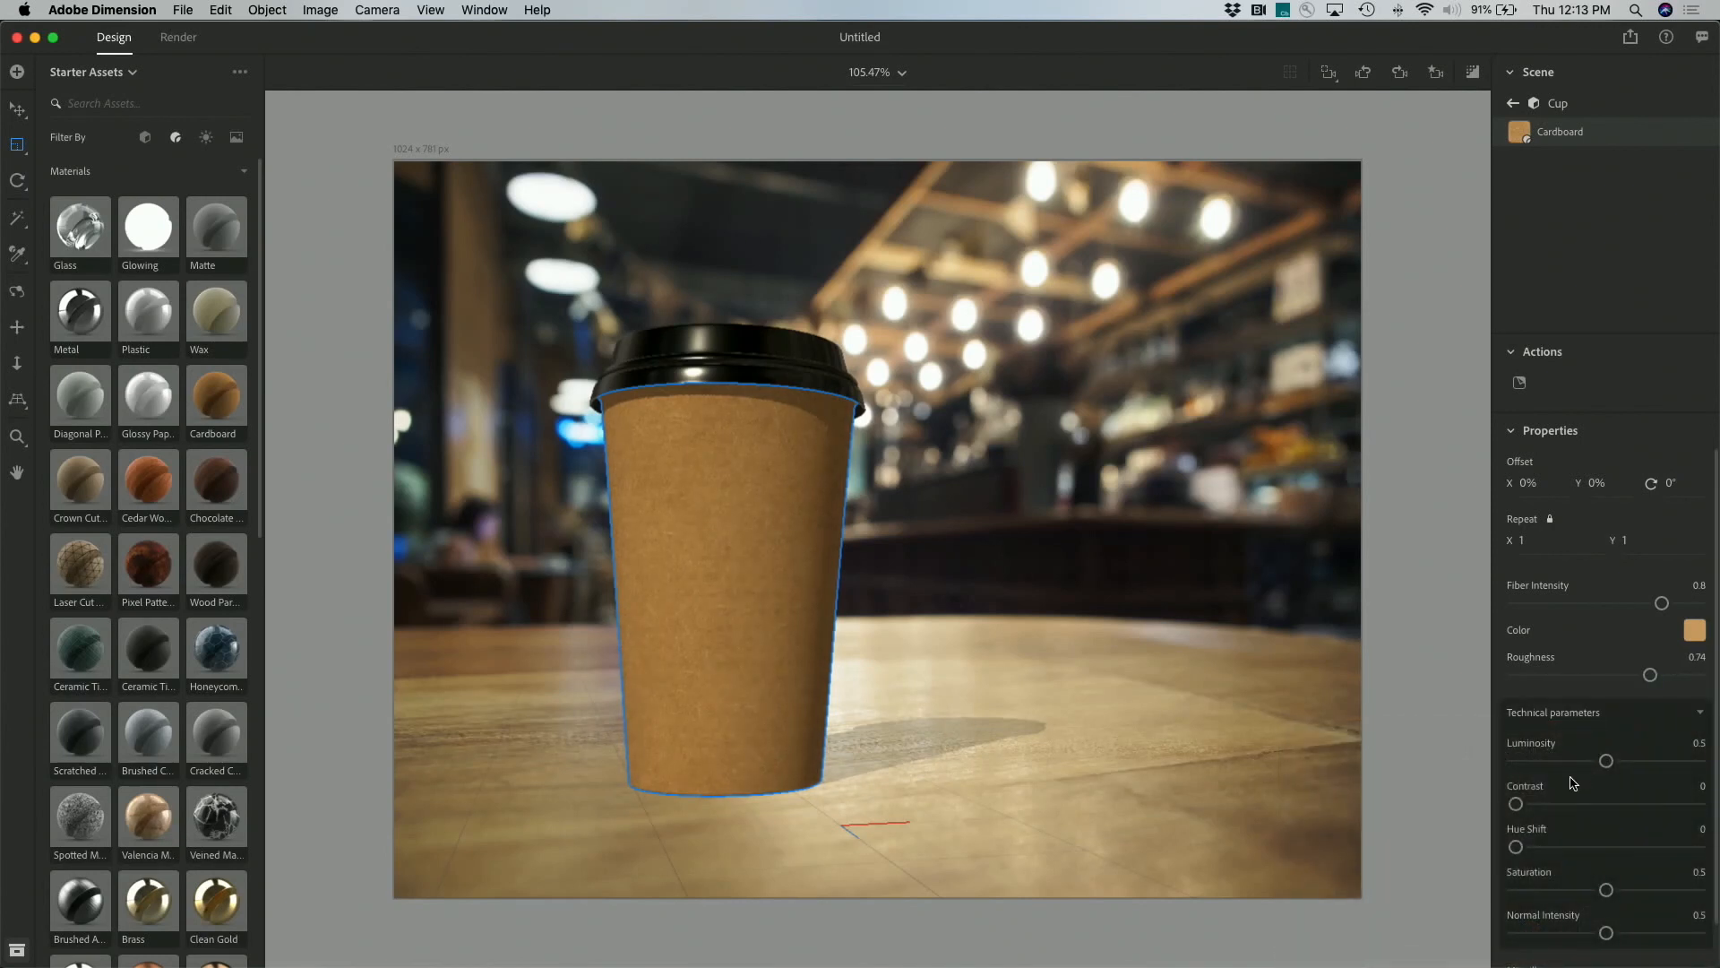
click(1700, 715)
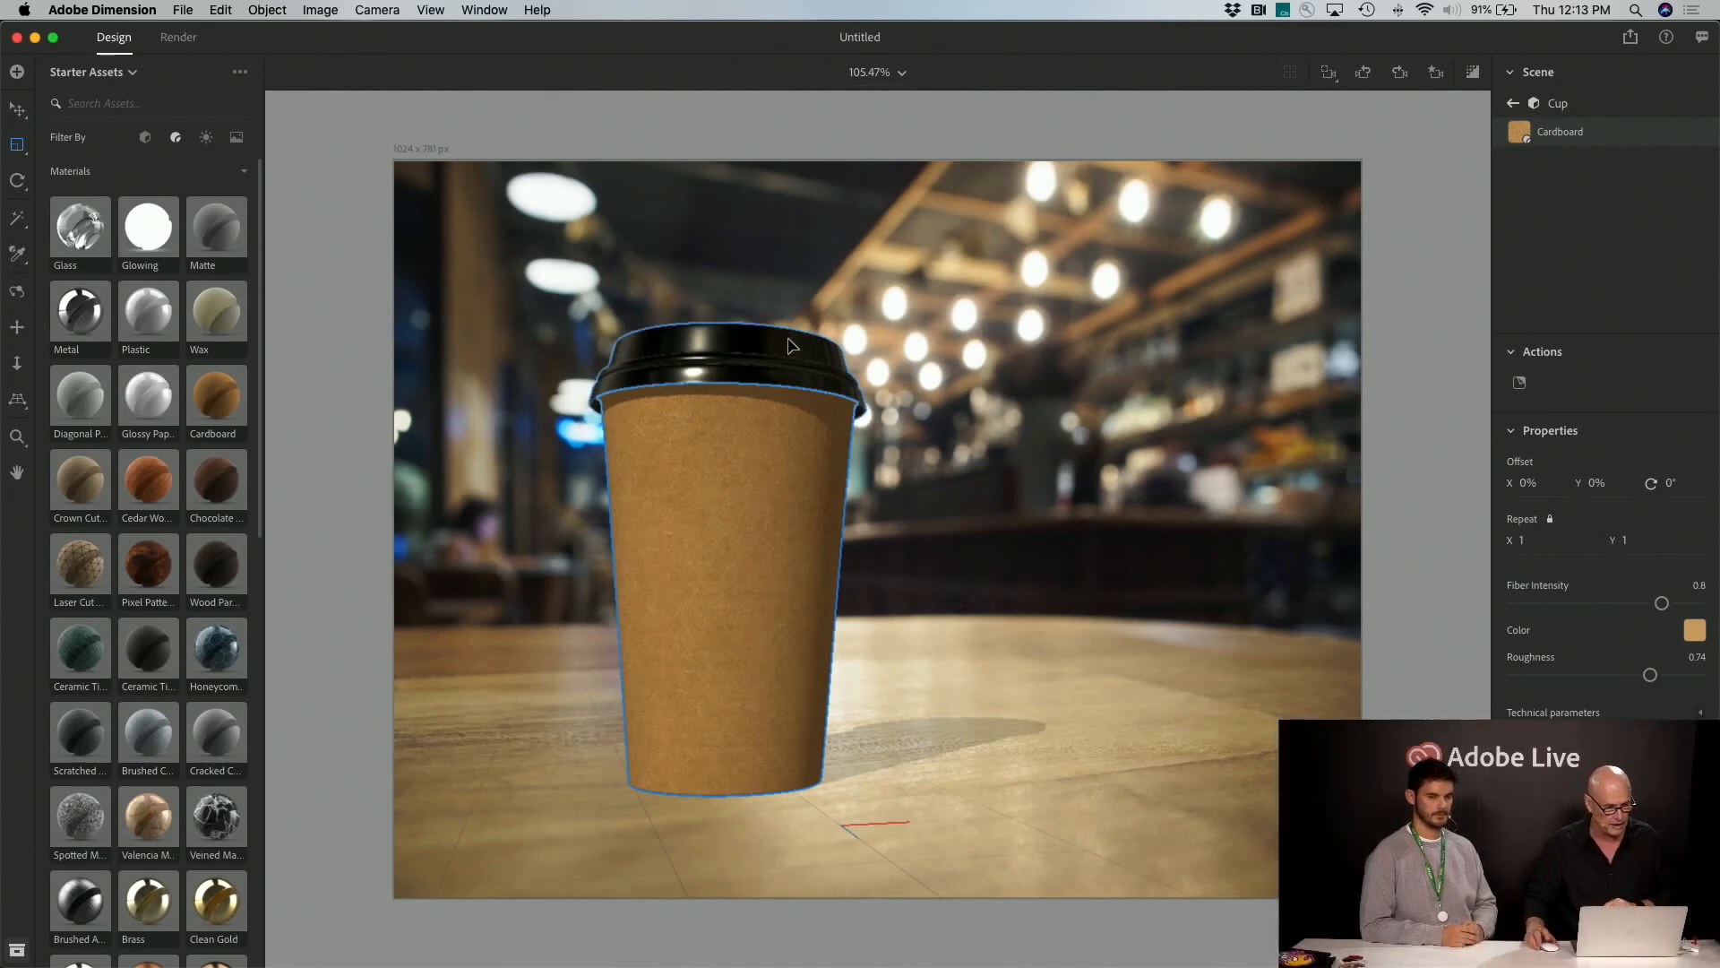
Place the MAD Coffee logo graphic from the MAD Coffee Dimension Demo library onto the cup body
click(88, 75)
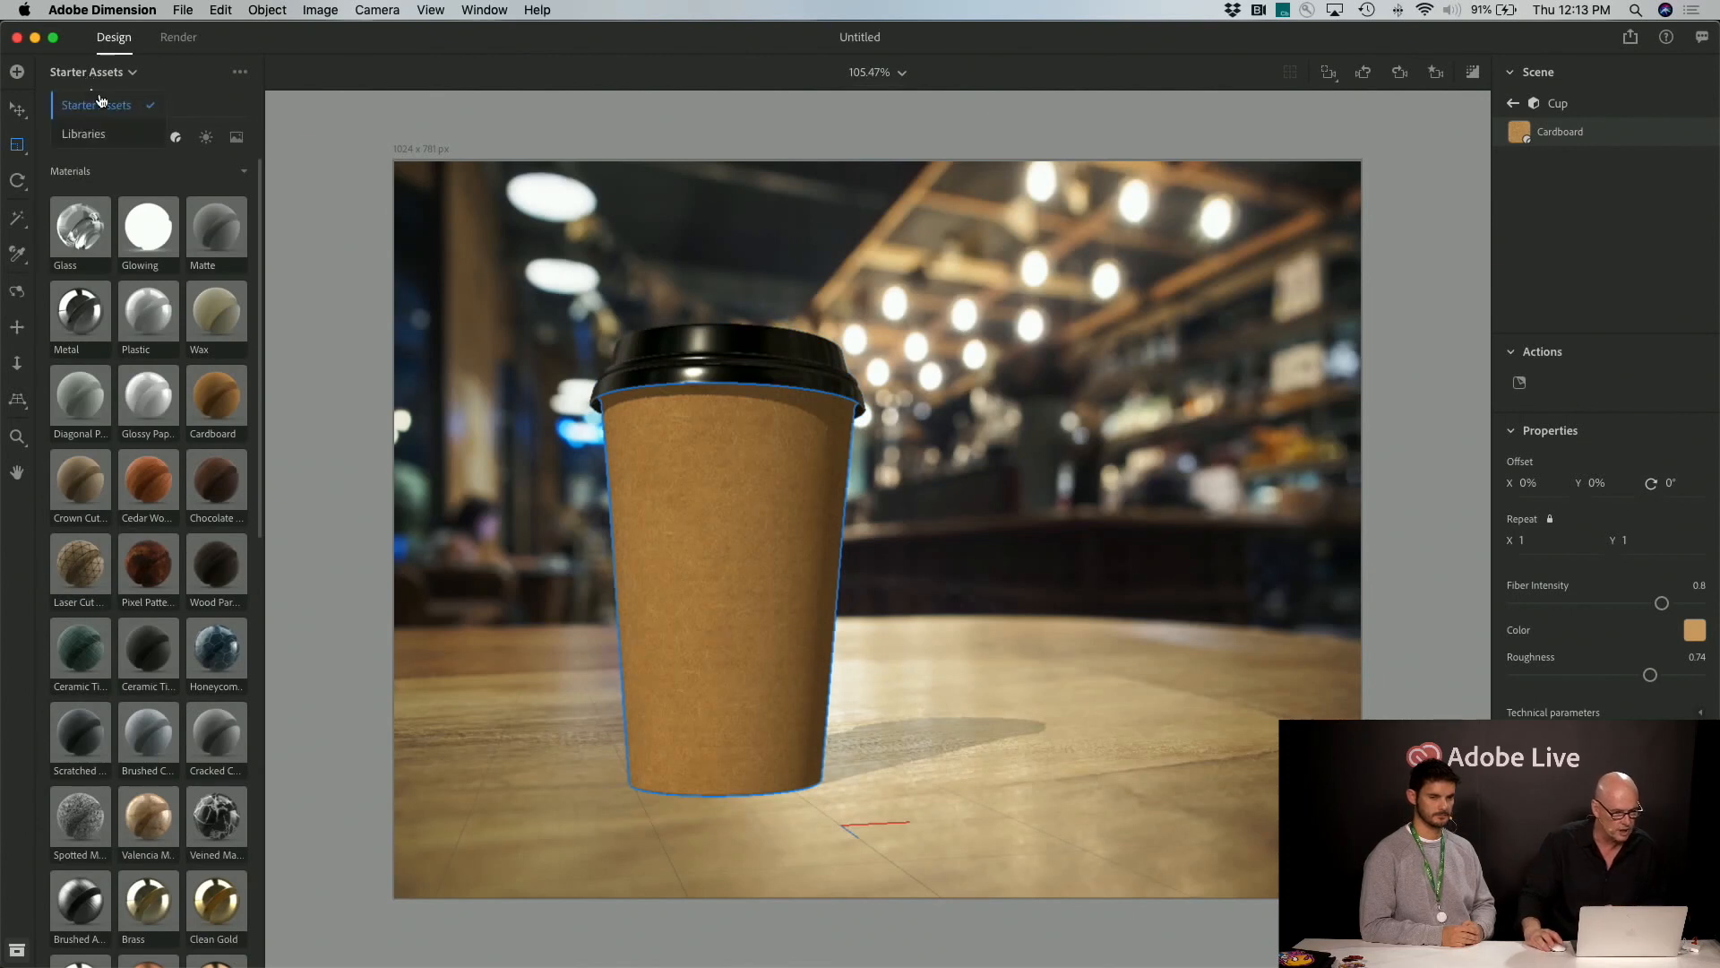
click(92, 141)
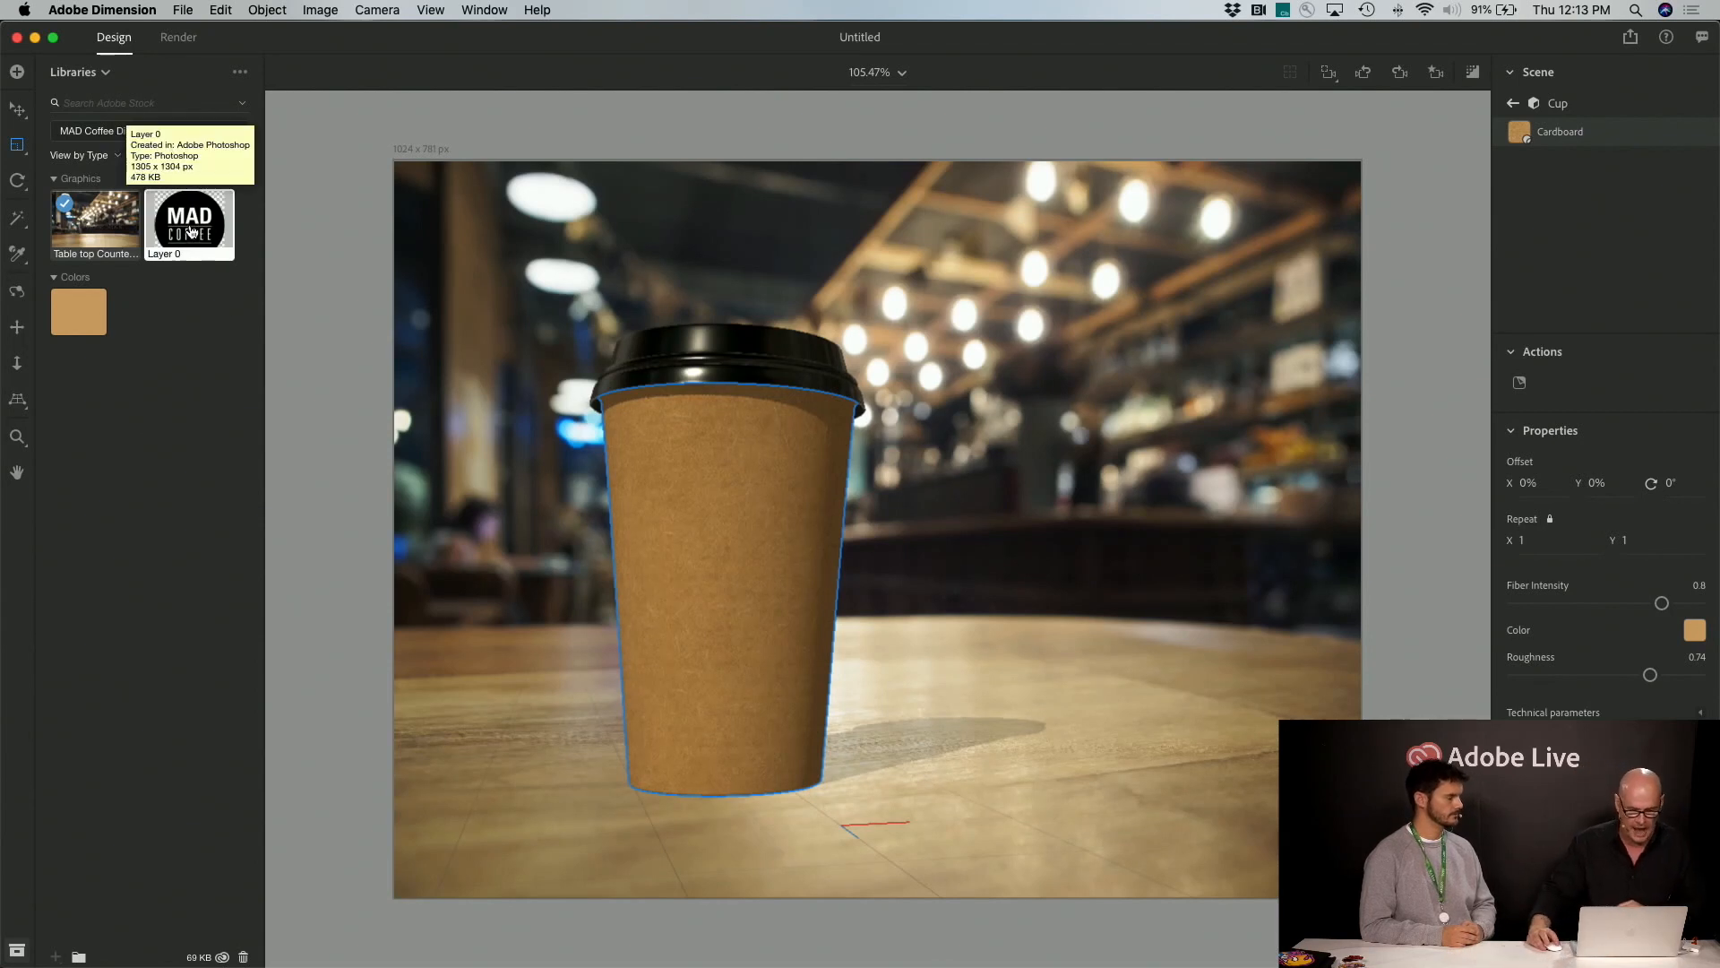
drag(190, 231, 729, 649)
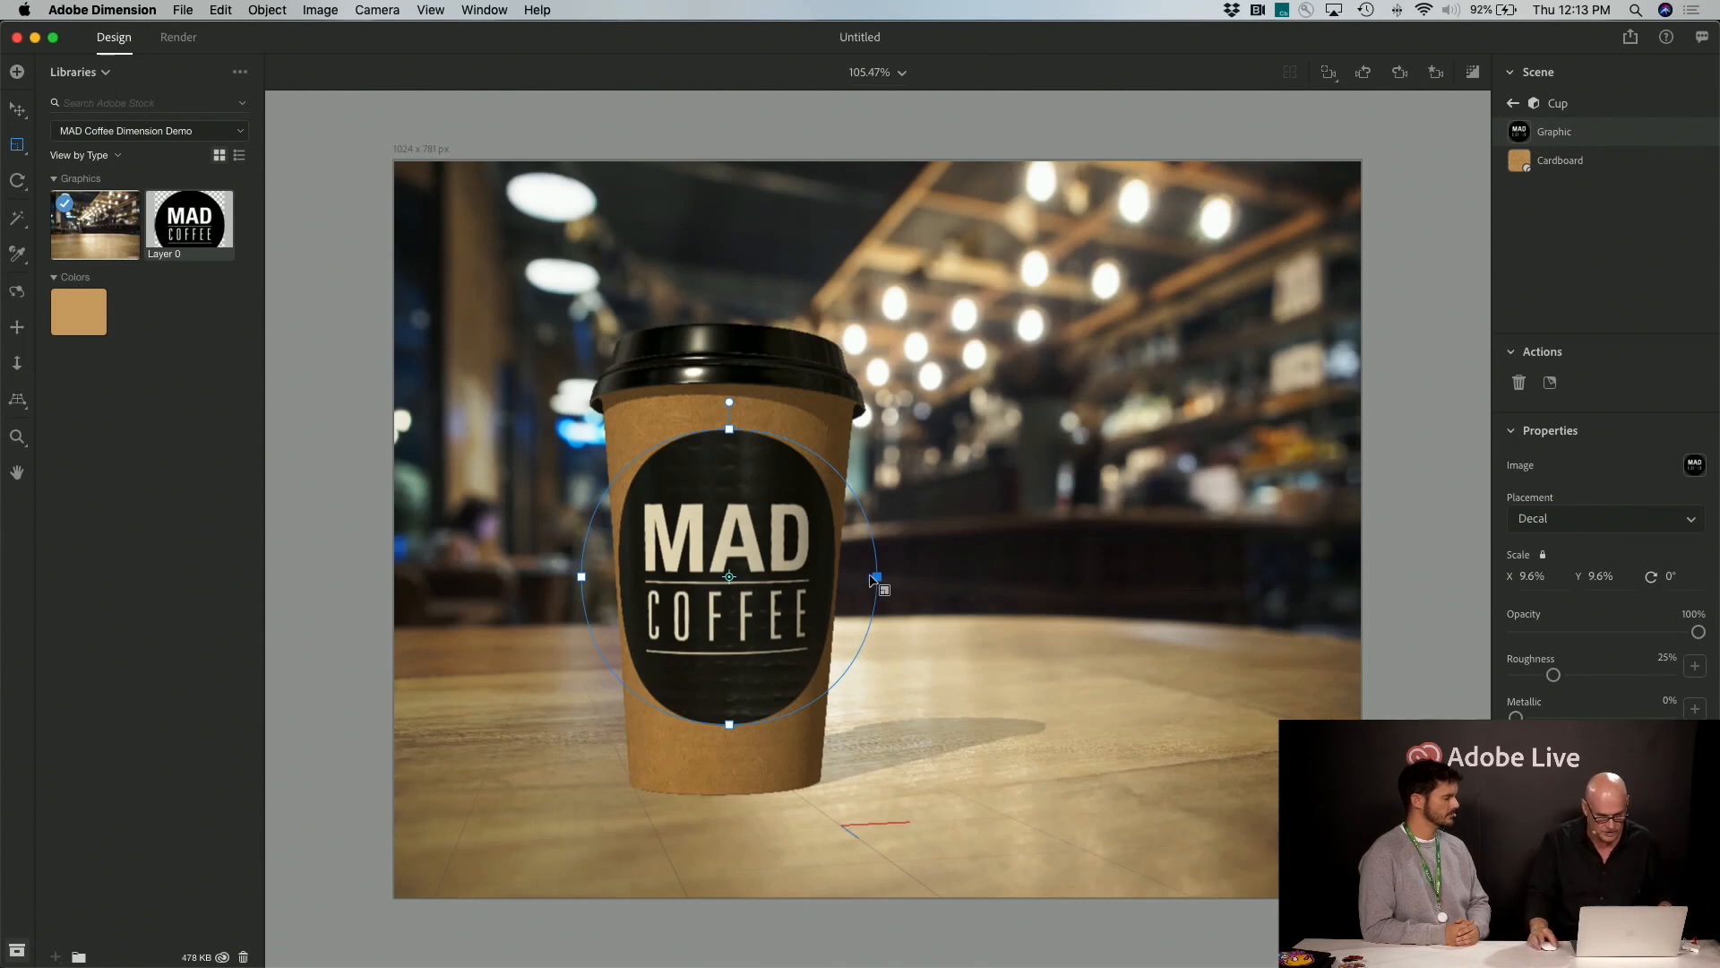
Scale the logo down proportionally to about 5.9%, centre it on the cup's front, and keep its placement as Decal
drag(877, 578, 731, 614)
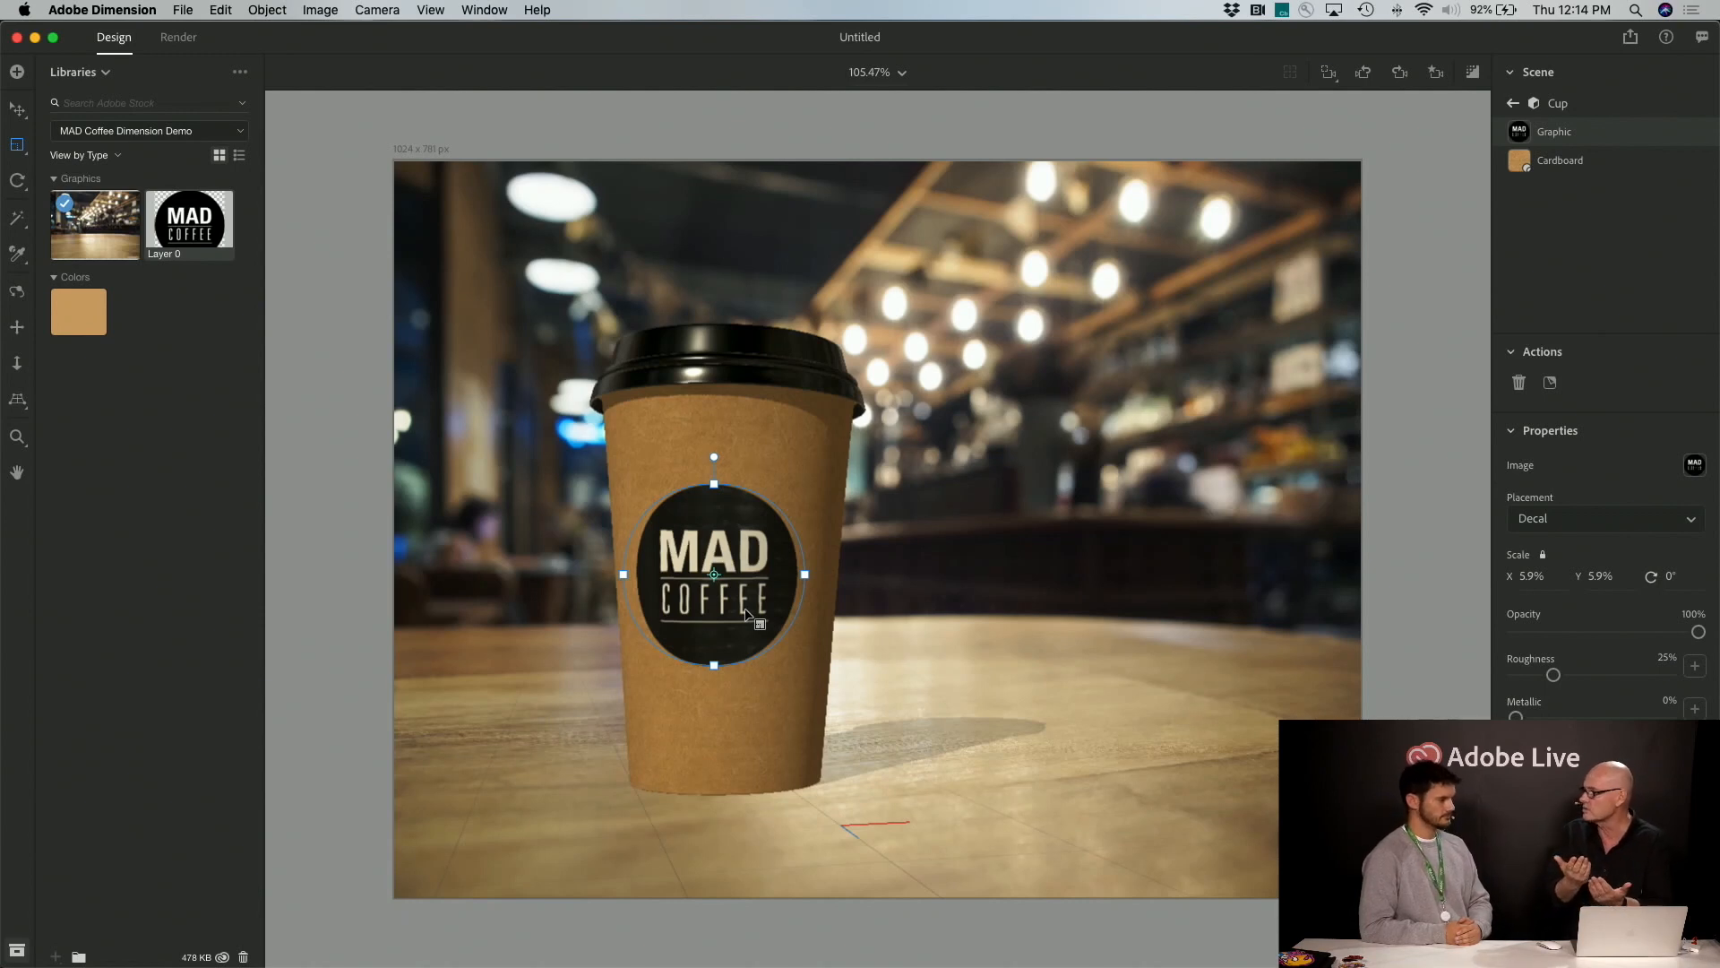
mouse_move(745, 633)
mouse_down()
mouse_move(770, 614)
mouse_move(763, 629)
mouse_up()
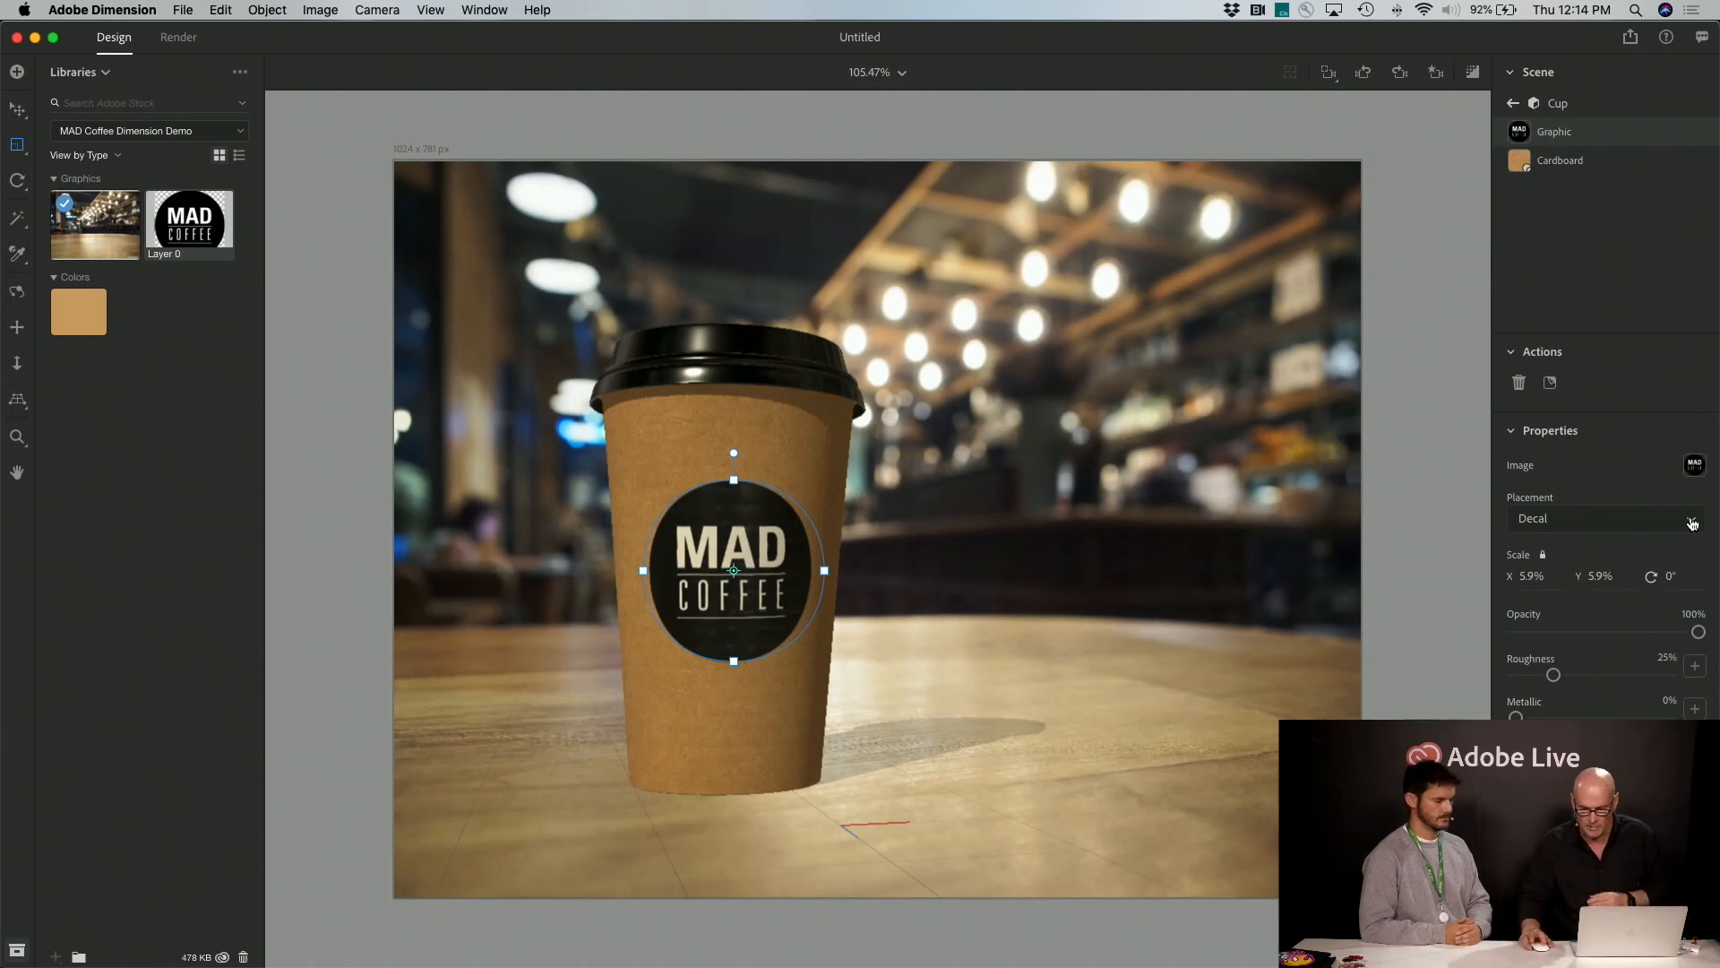
click(1693, 524)
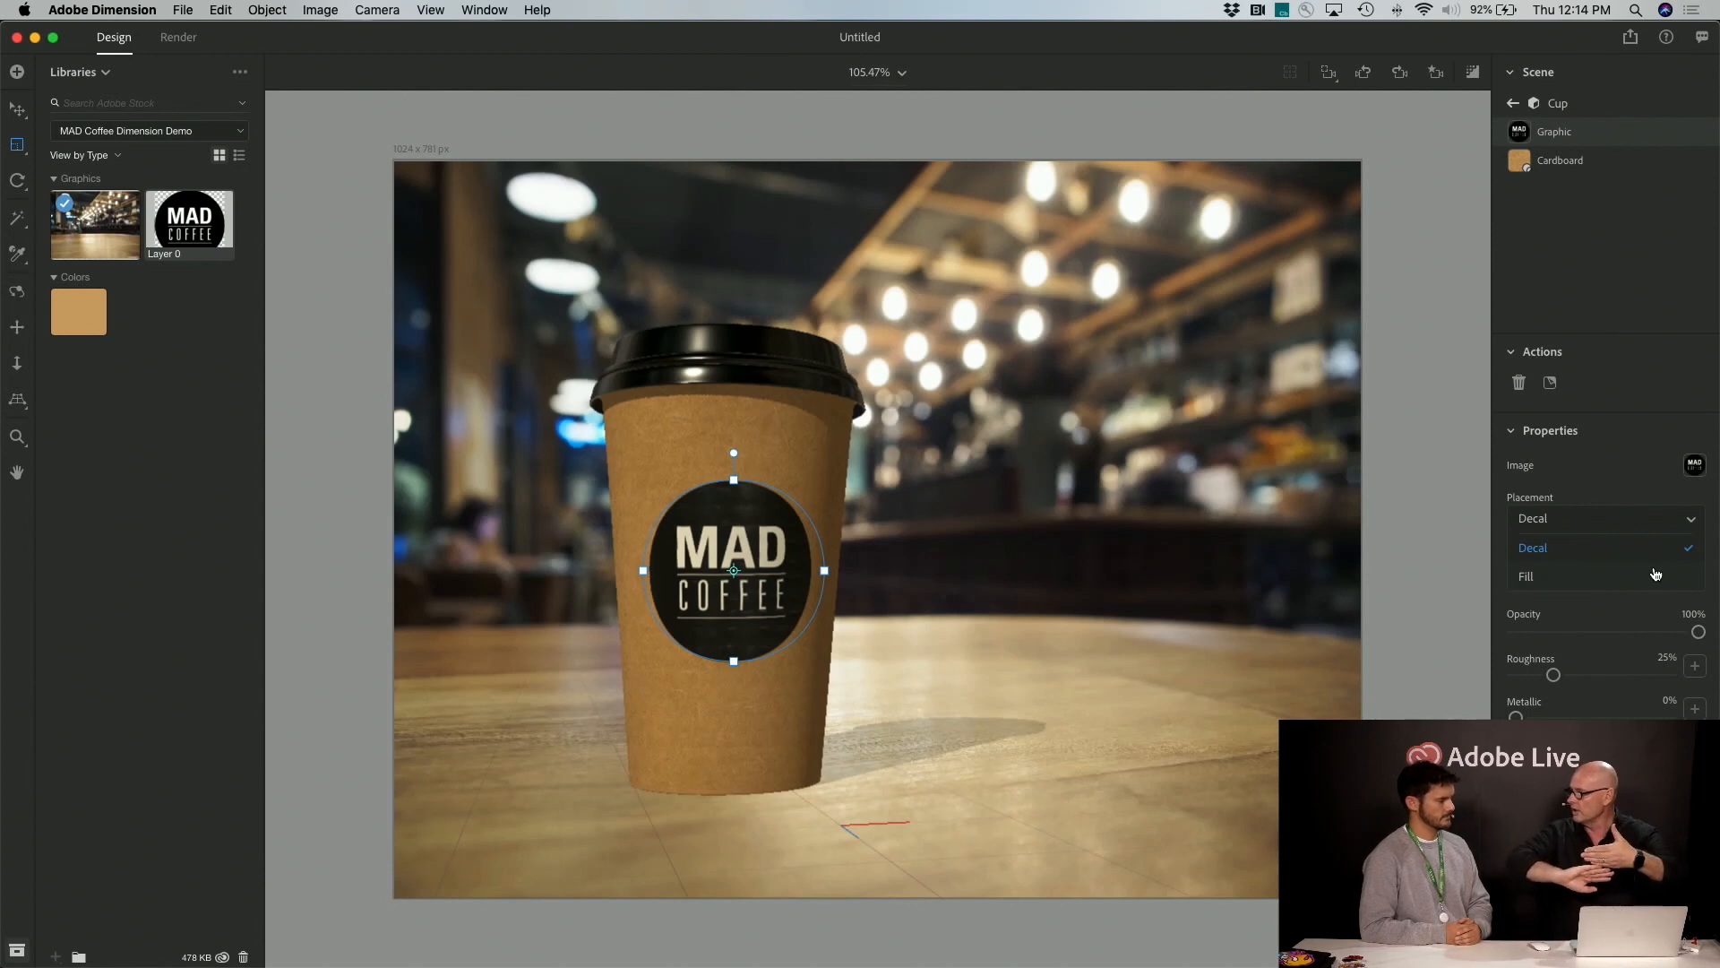
click(1615, 522)
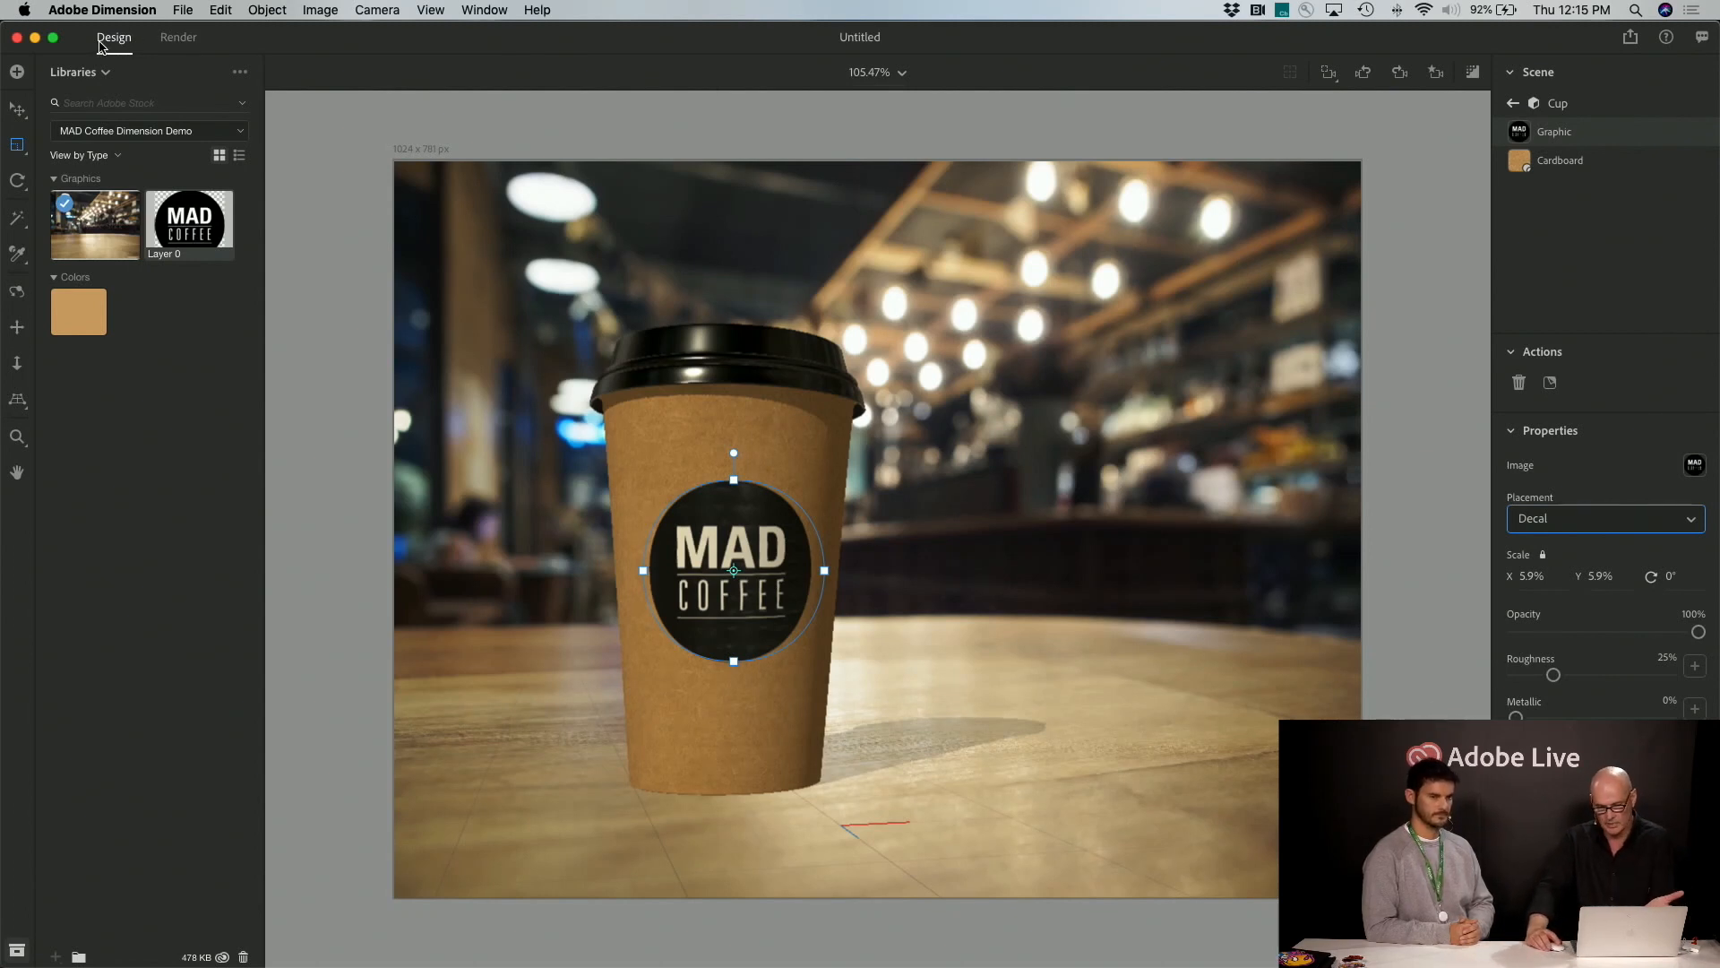
Render the scene locally at Low (Fast) quality as a 16-bit PSD, and open Untitled.psd from the desktop in Photoshop
click(179, 40)
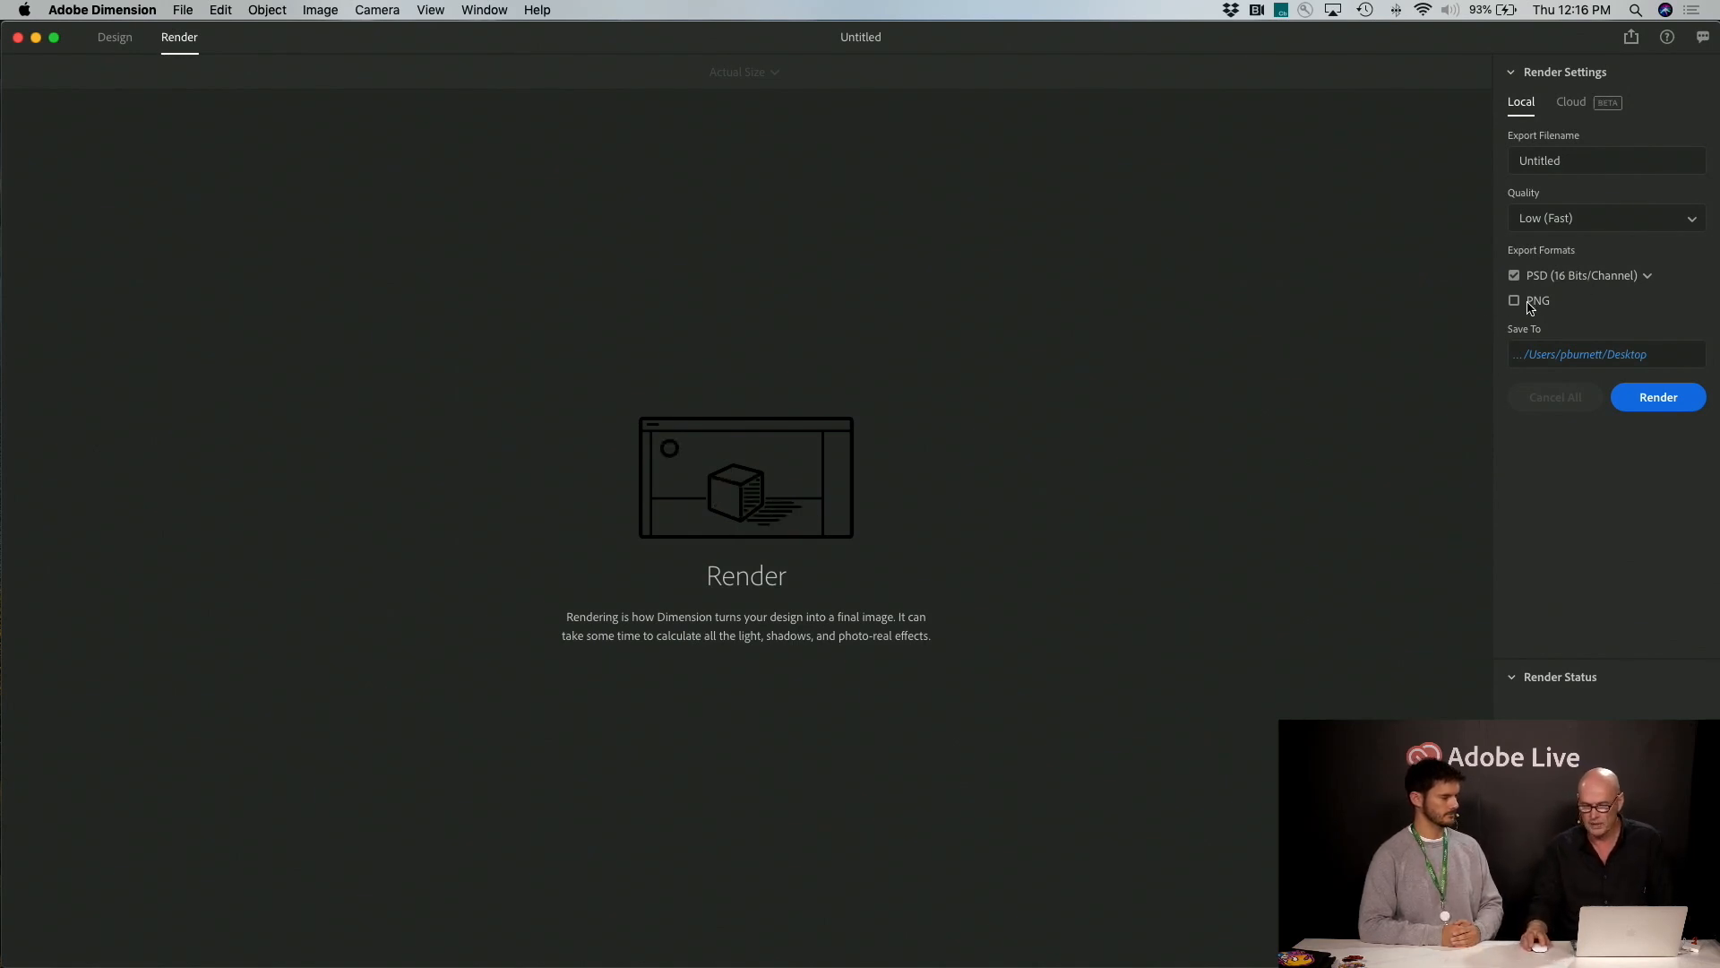
click(1660, 400)
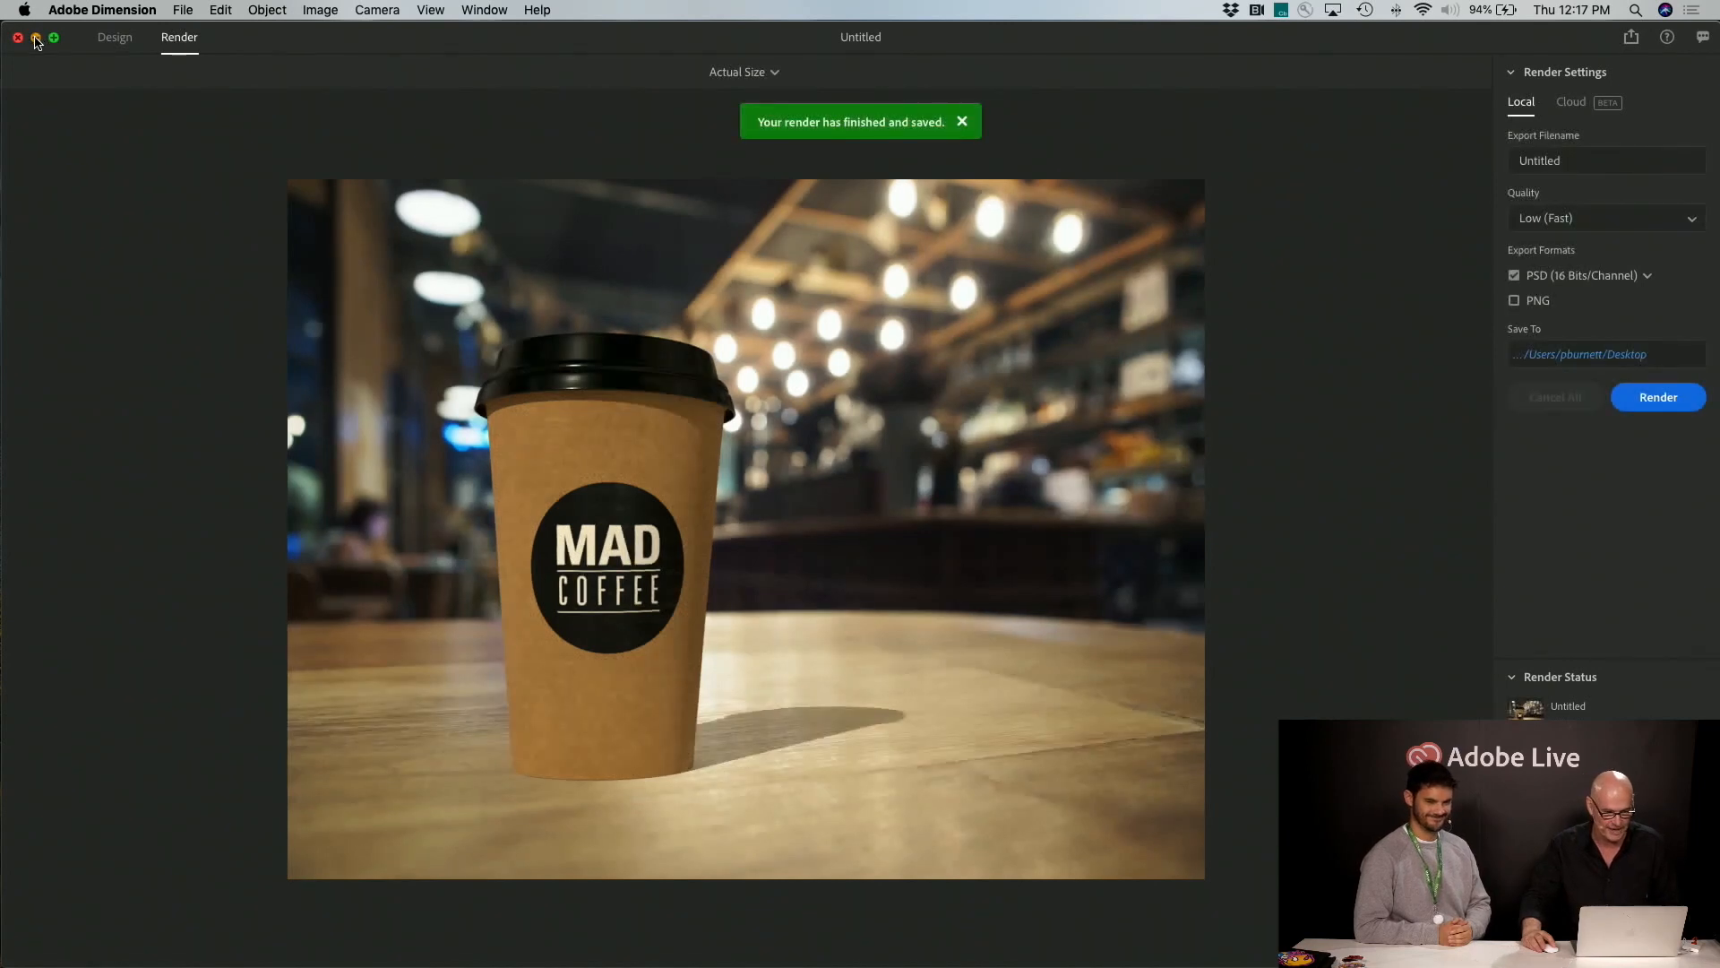
click(36, 38)
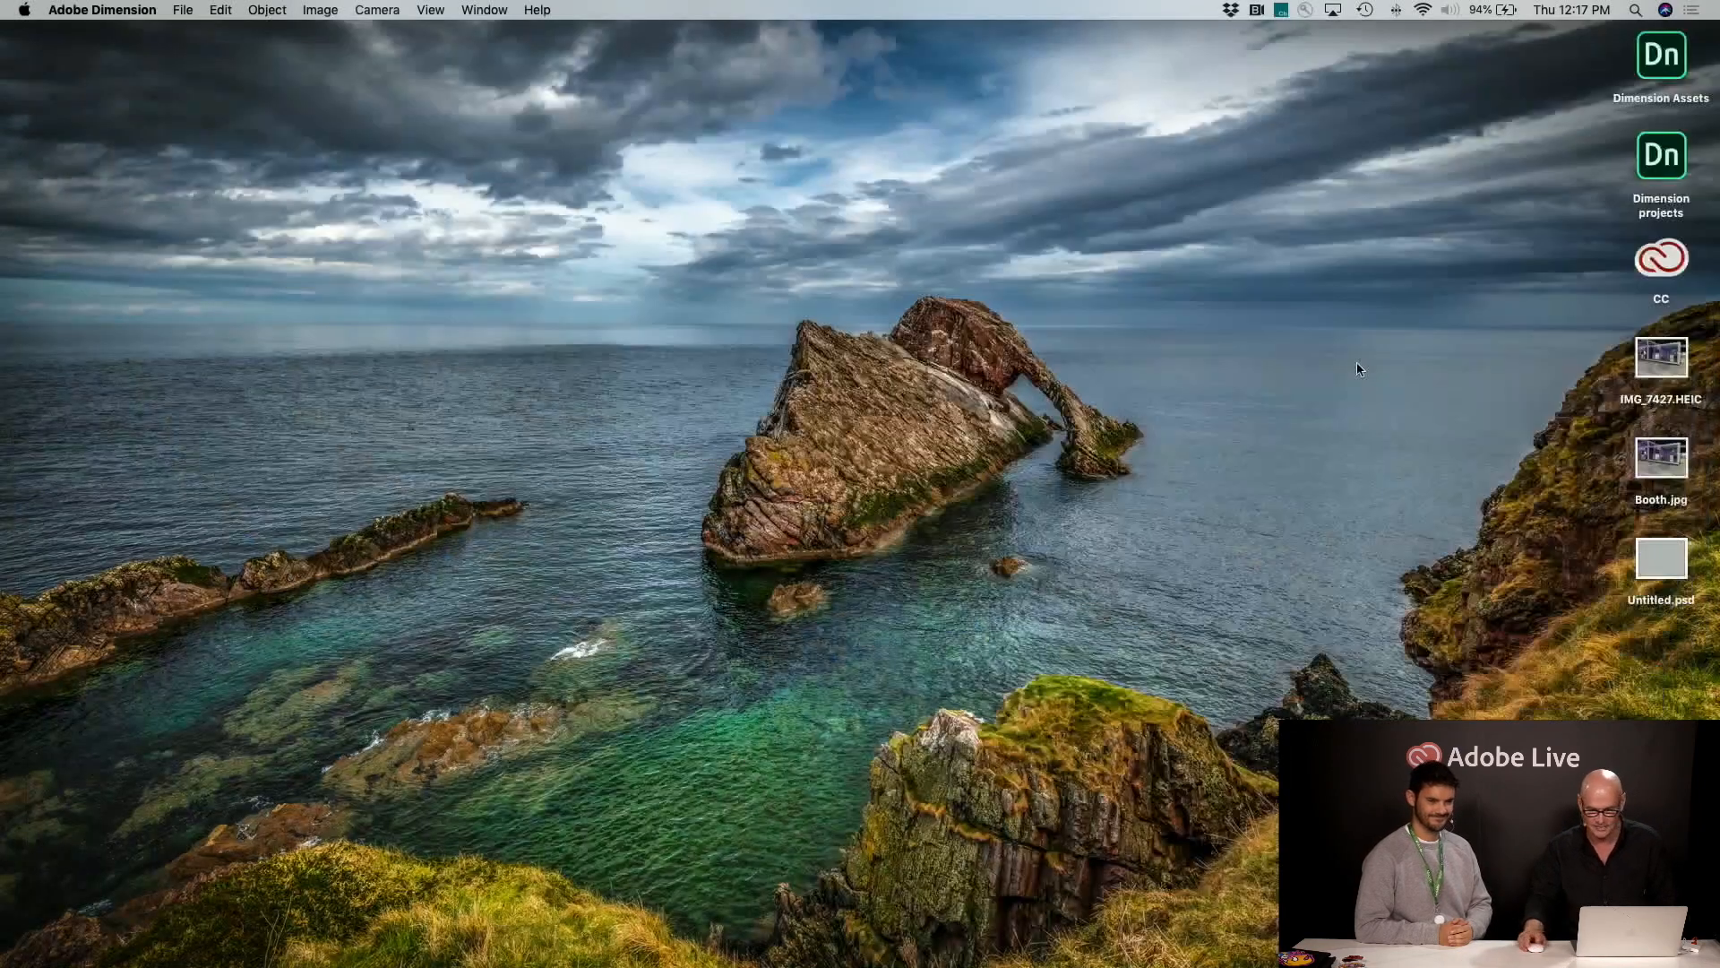
double_click(1662, 553)
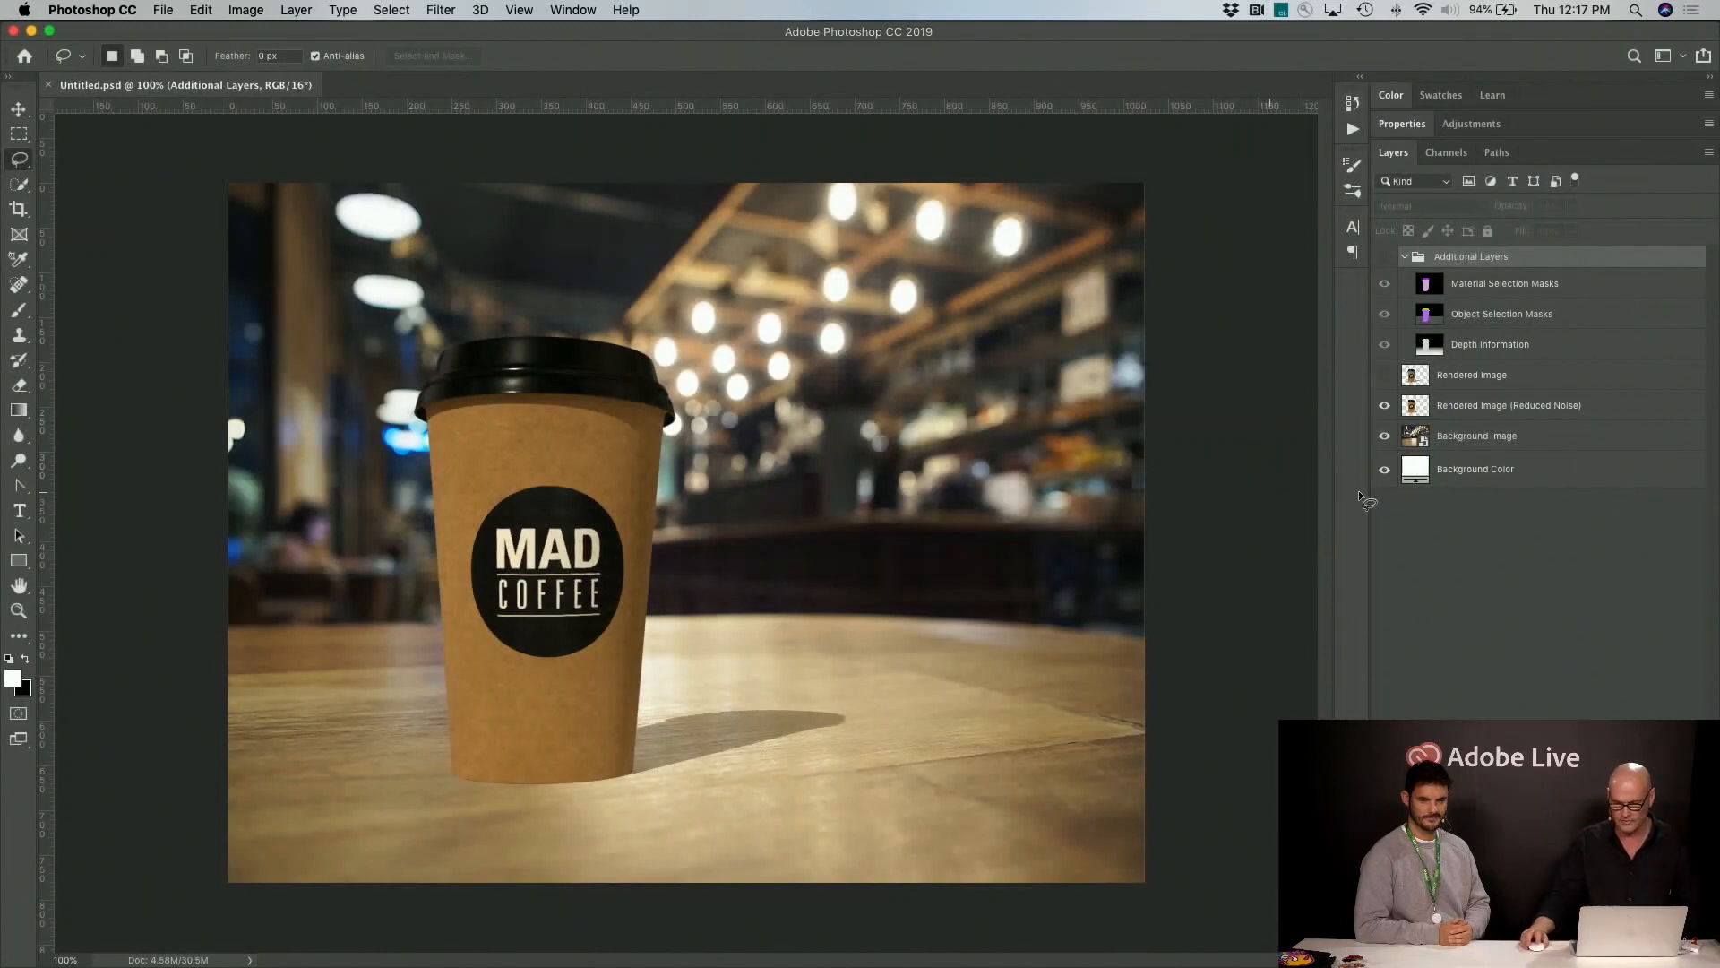
Hide the Background Color layer, and toggle the Background Image and Rendered Image (Reduced Noise) layers to inspect them
click(1386, 471)
click(1385, 438)
click(1384, 436)
click(1385, 410)
click(1385, 413)
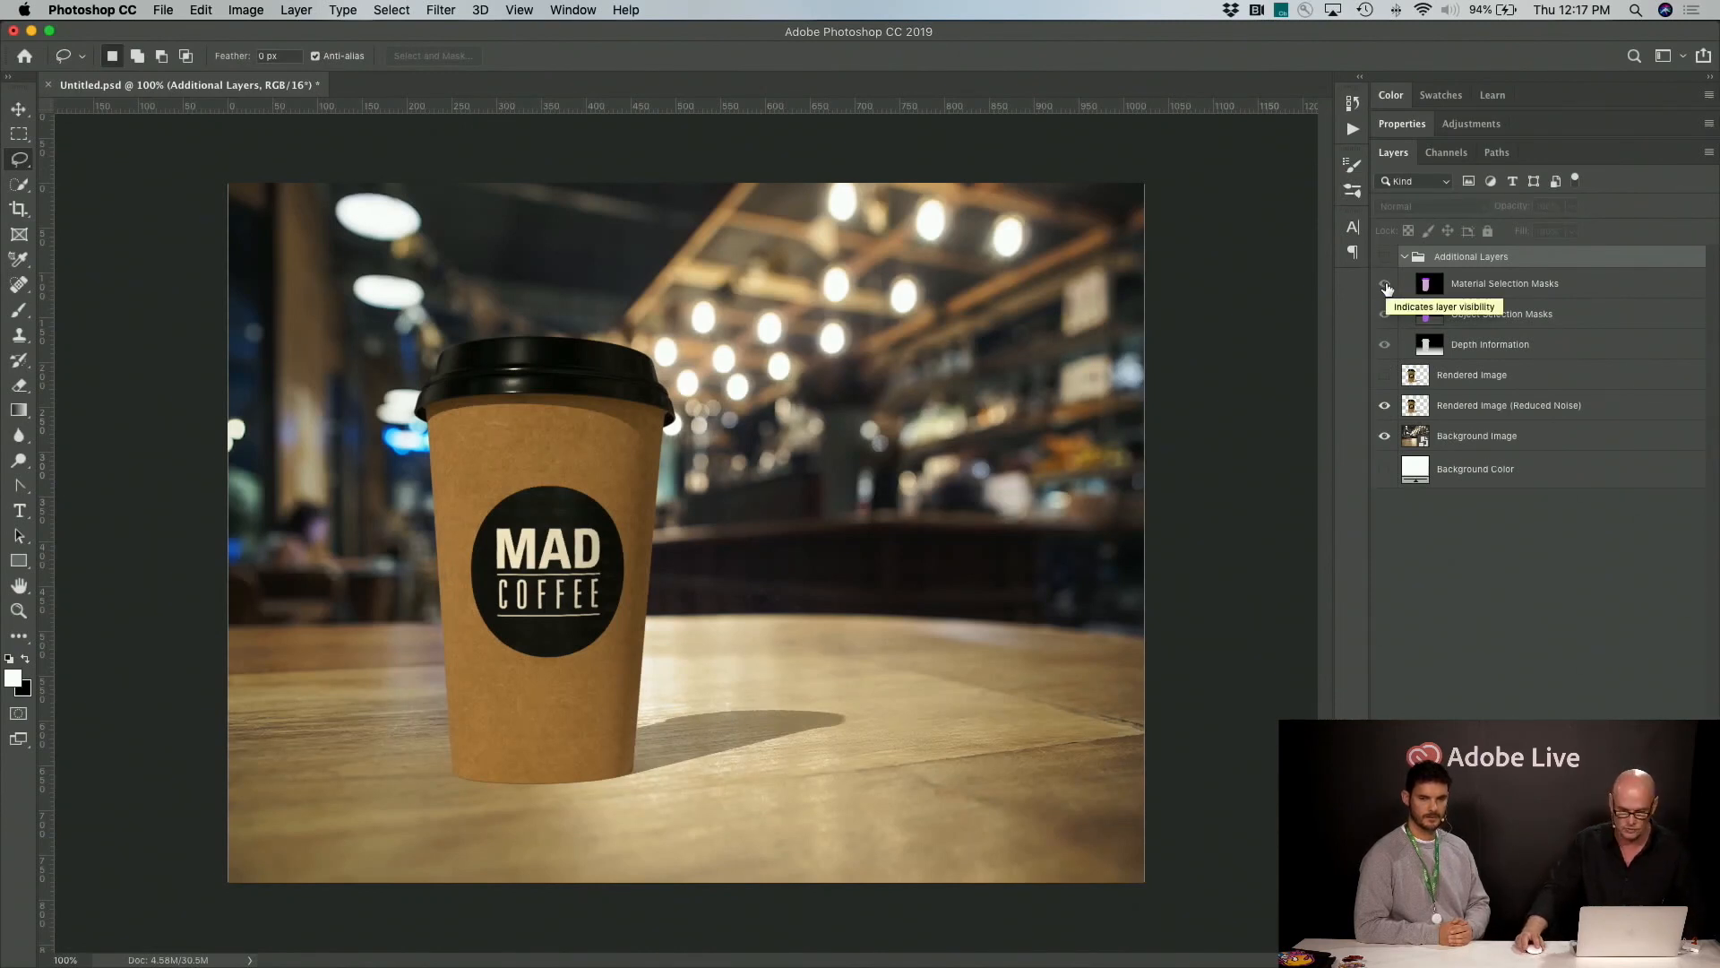
Examine the material masks, object masks and depth information in the Additional Layers group, and hide the group again
click(1385, 285)
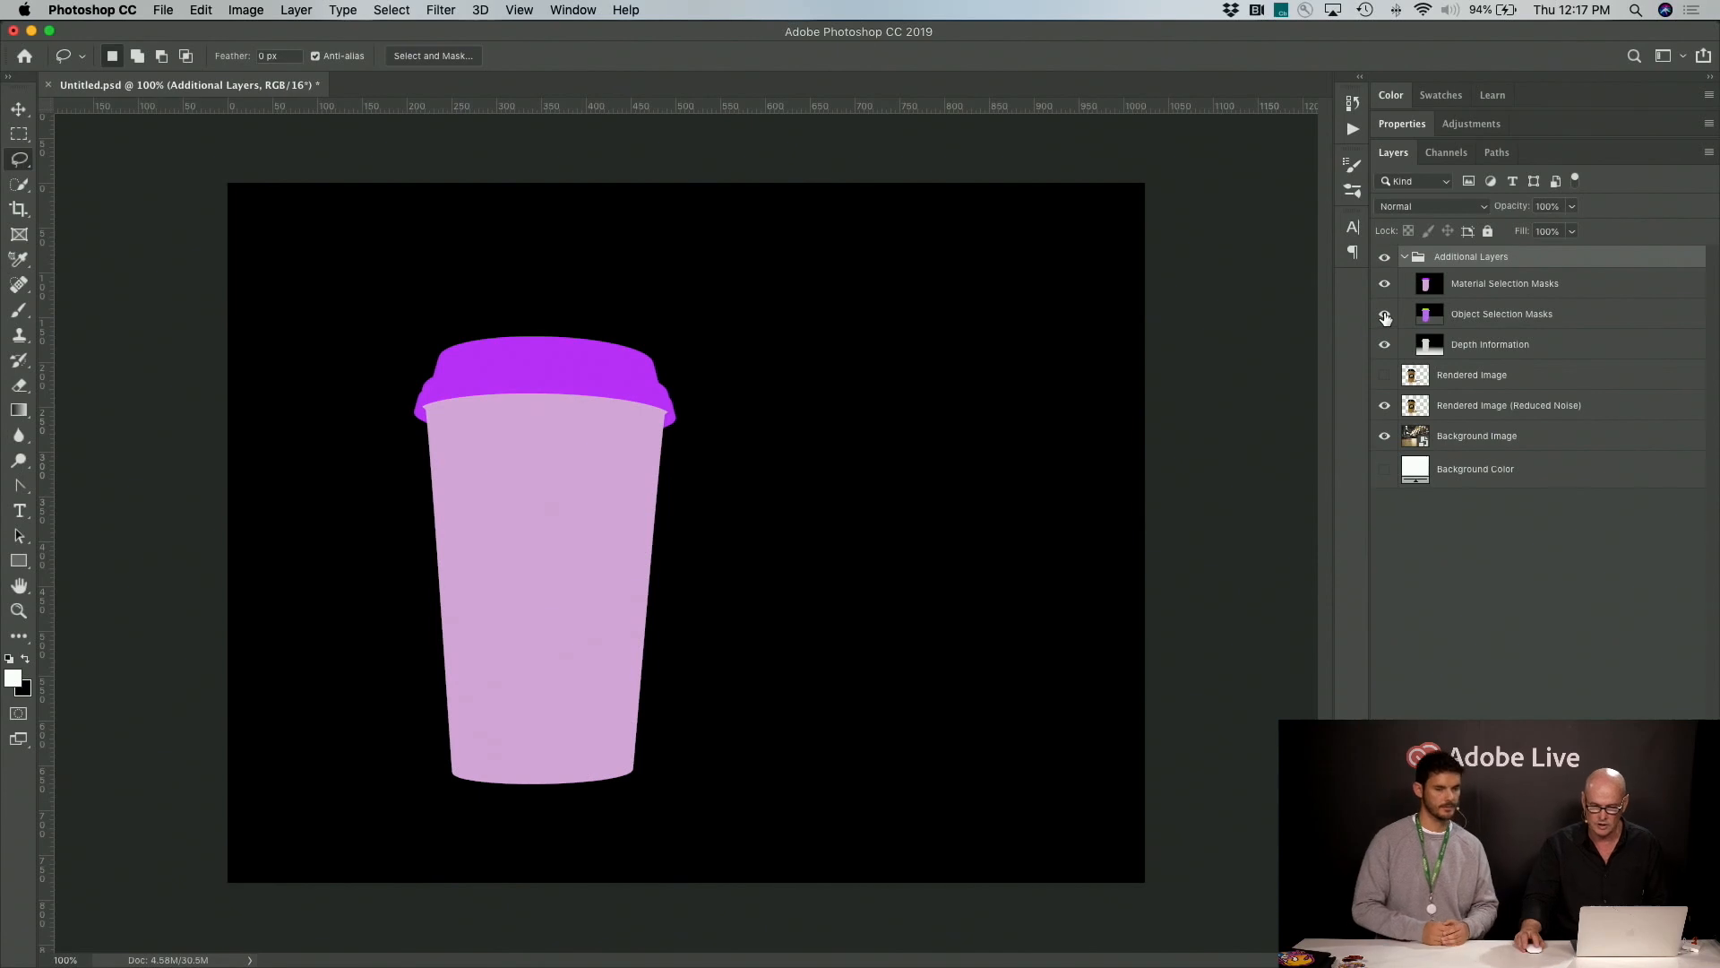
click(1386, 314)
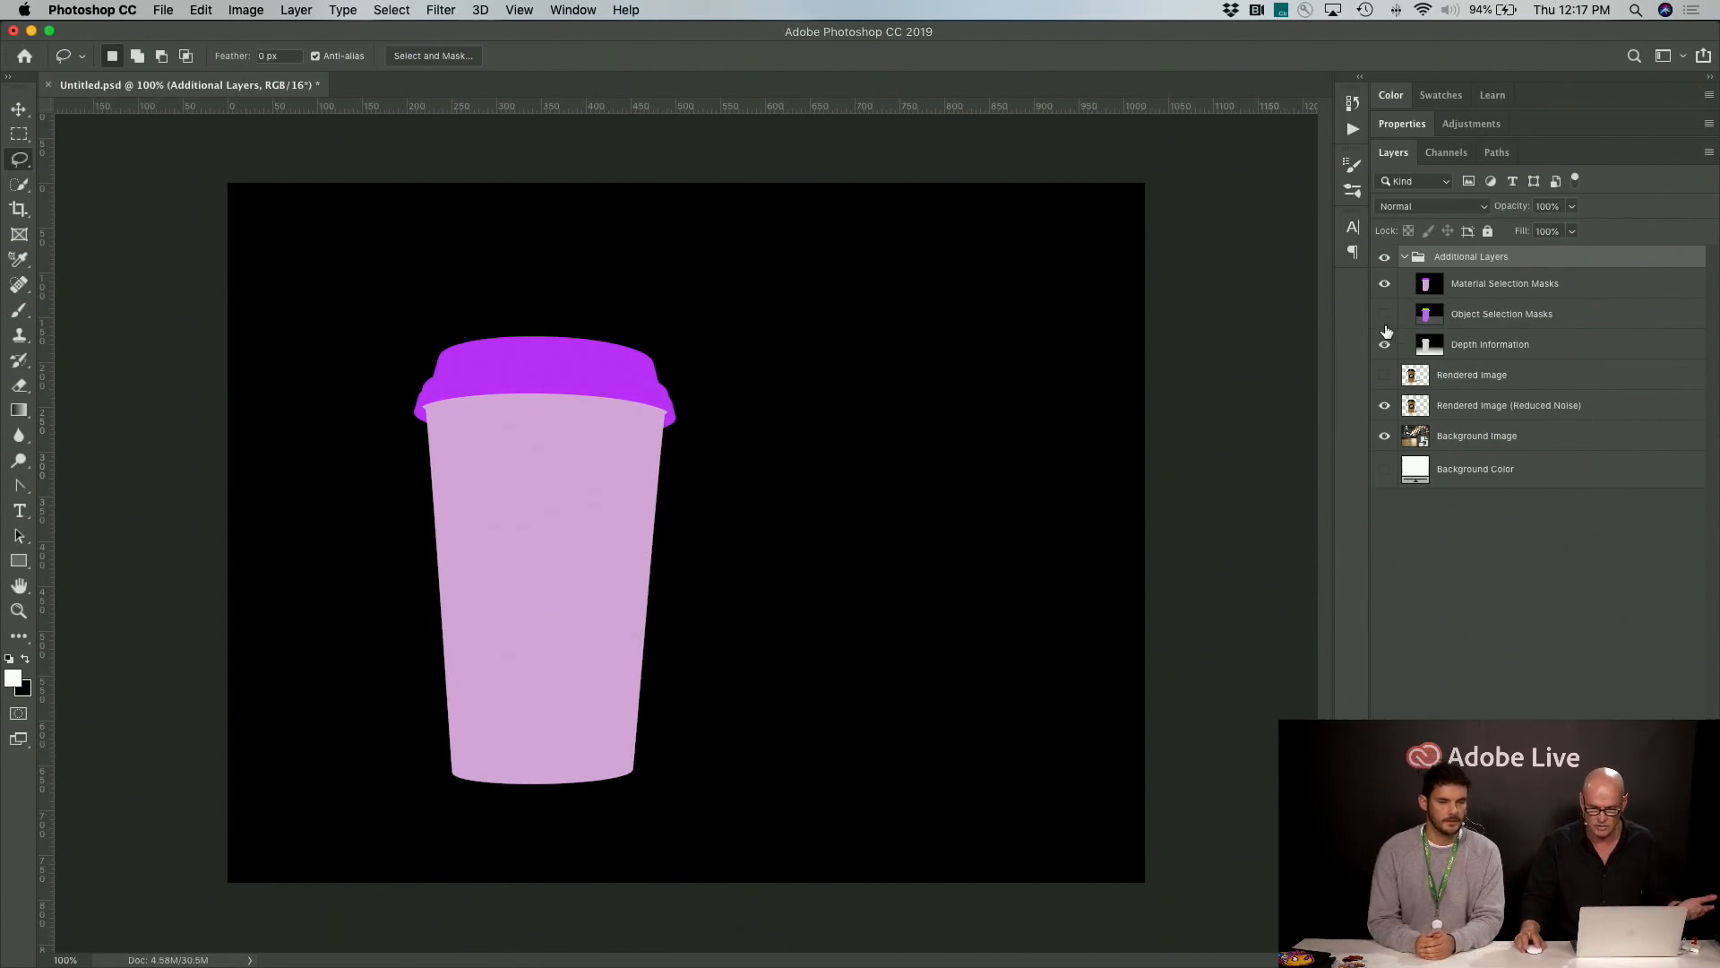
click(1387, 285)
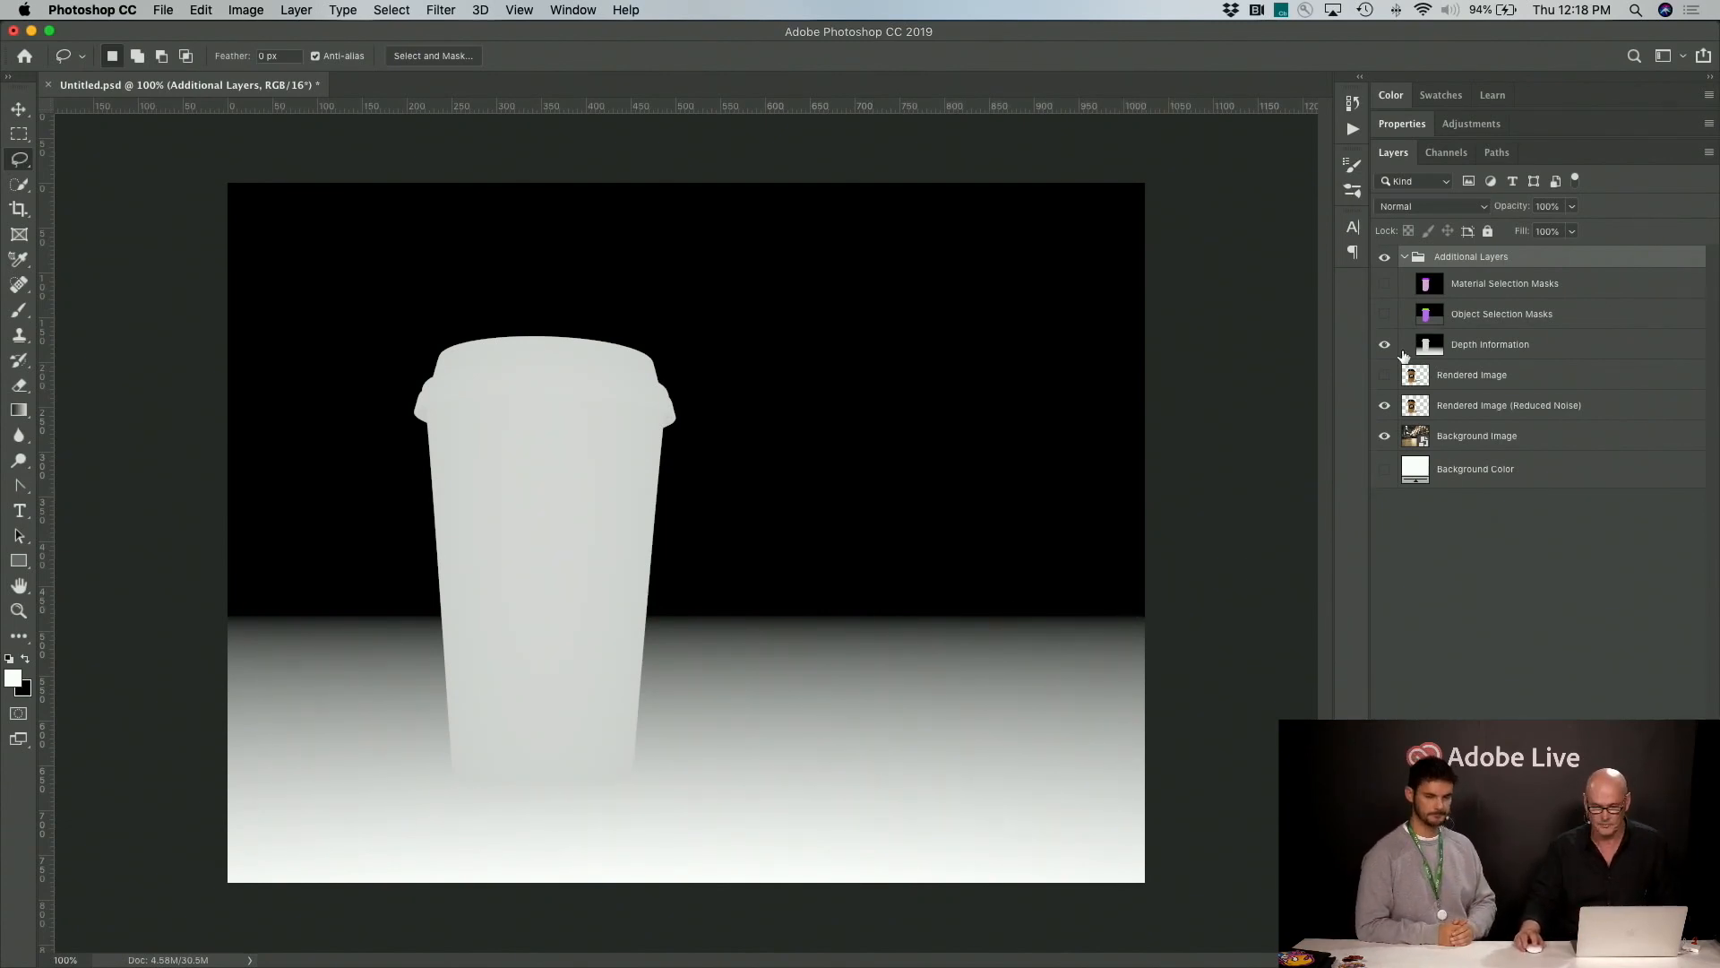
click(1384, 313)
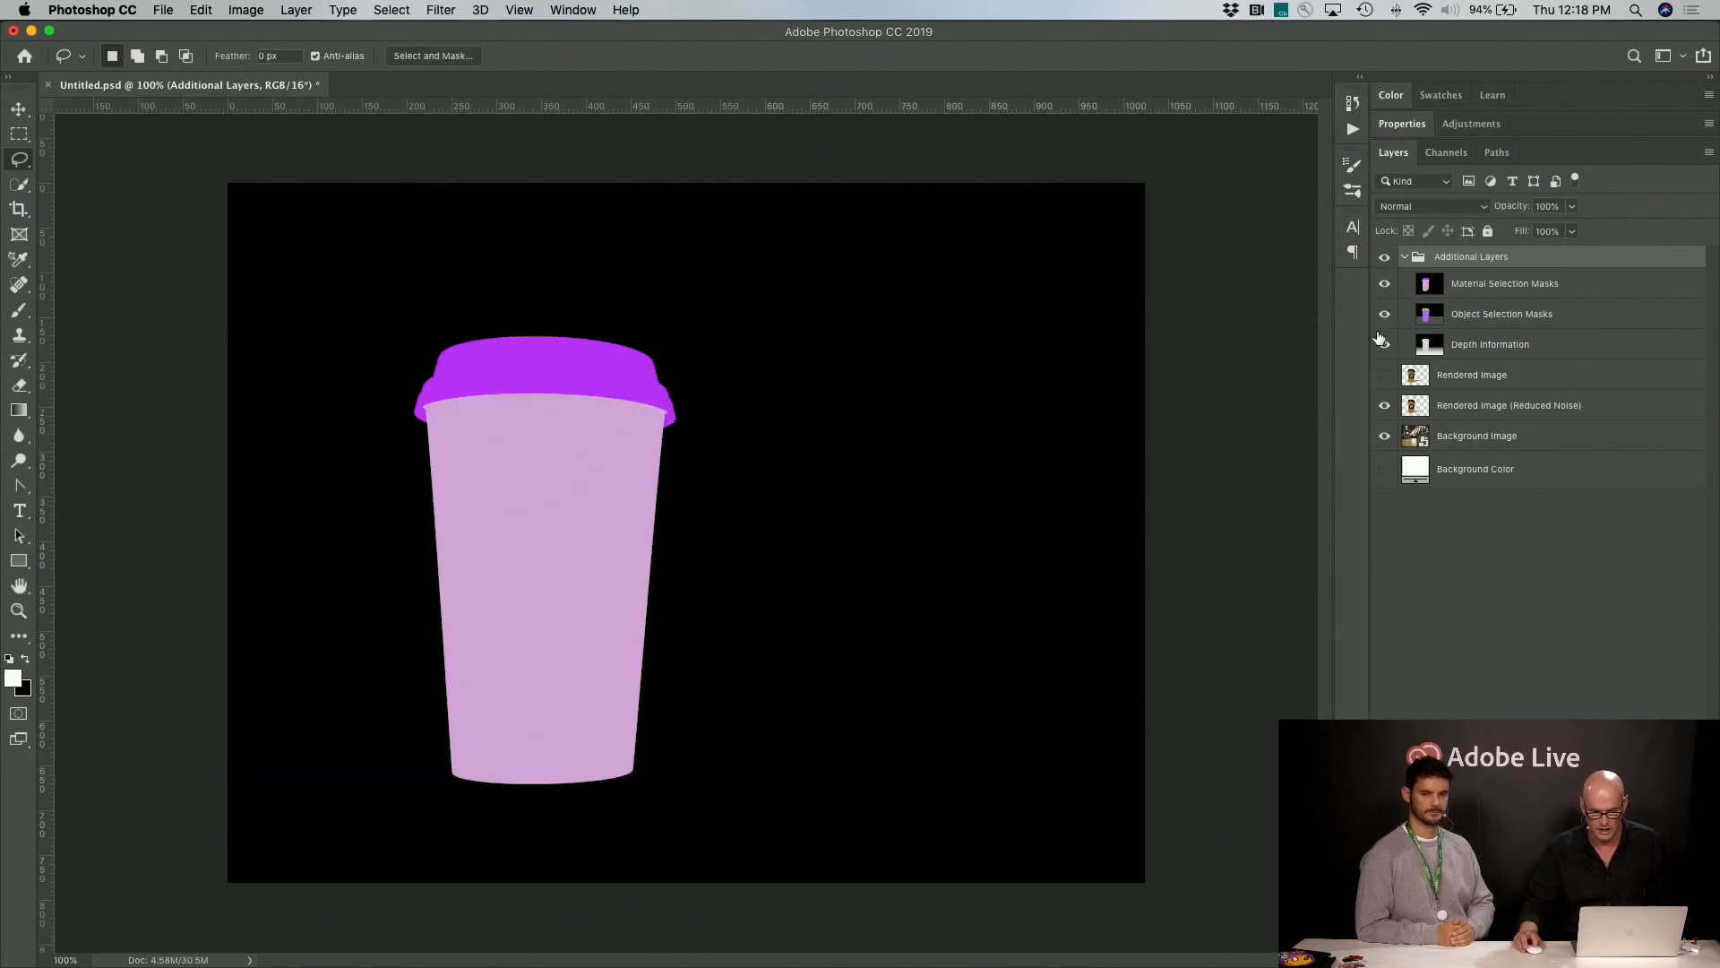
click(1388, 260)
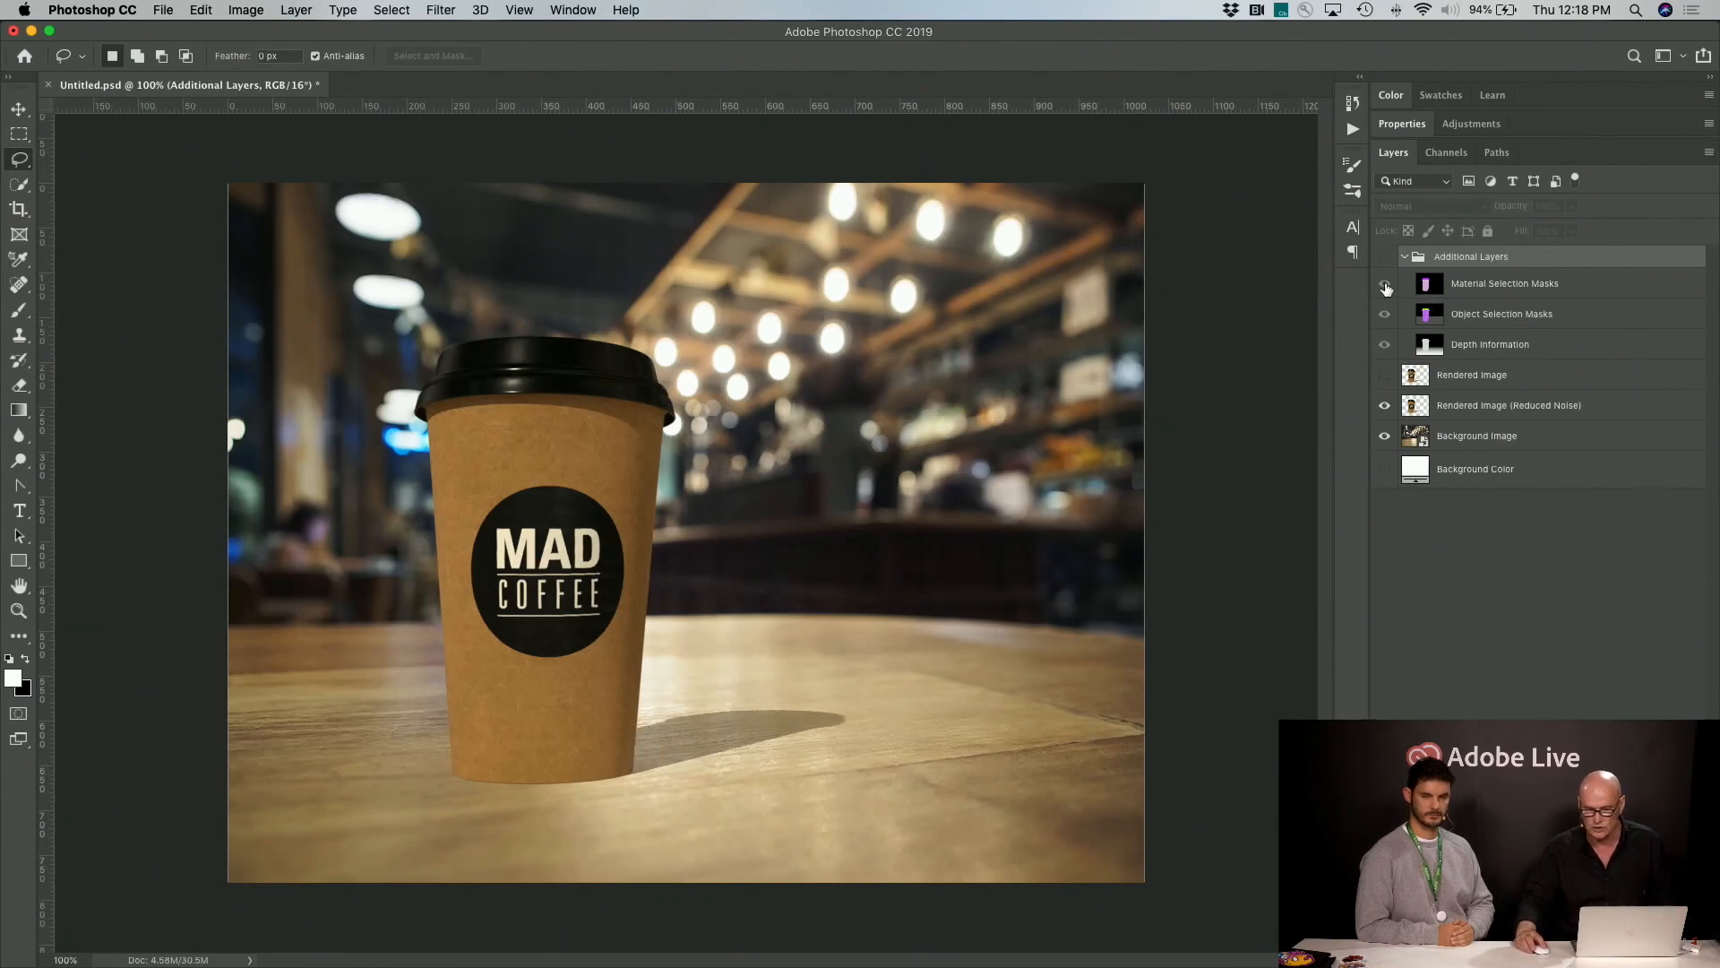
click(1385, 285)
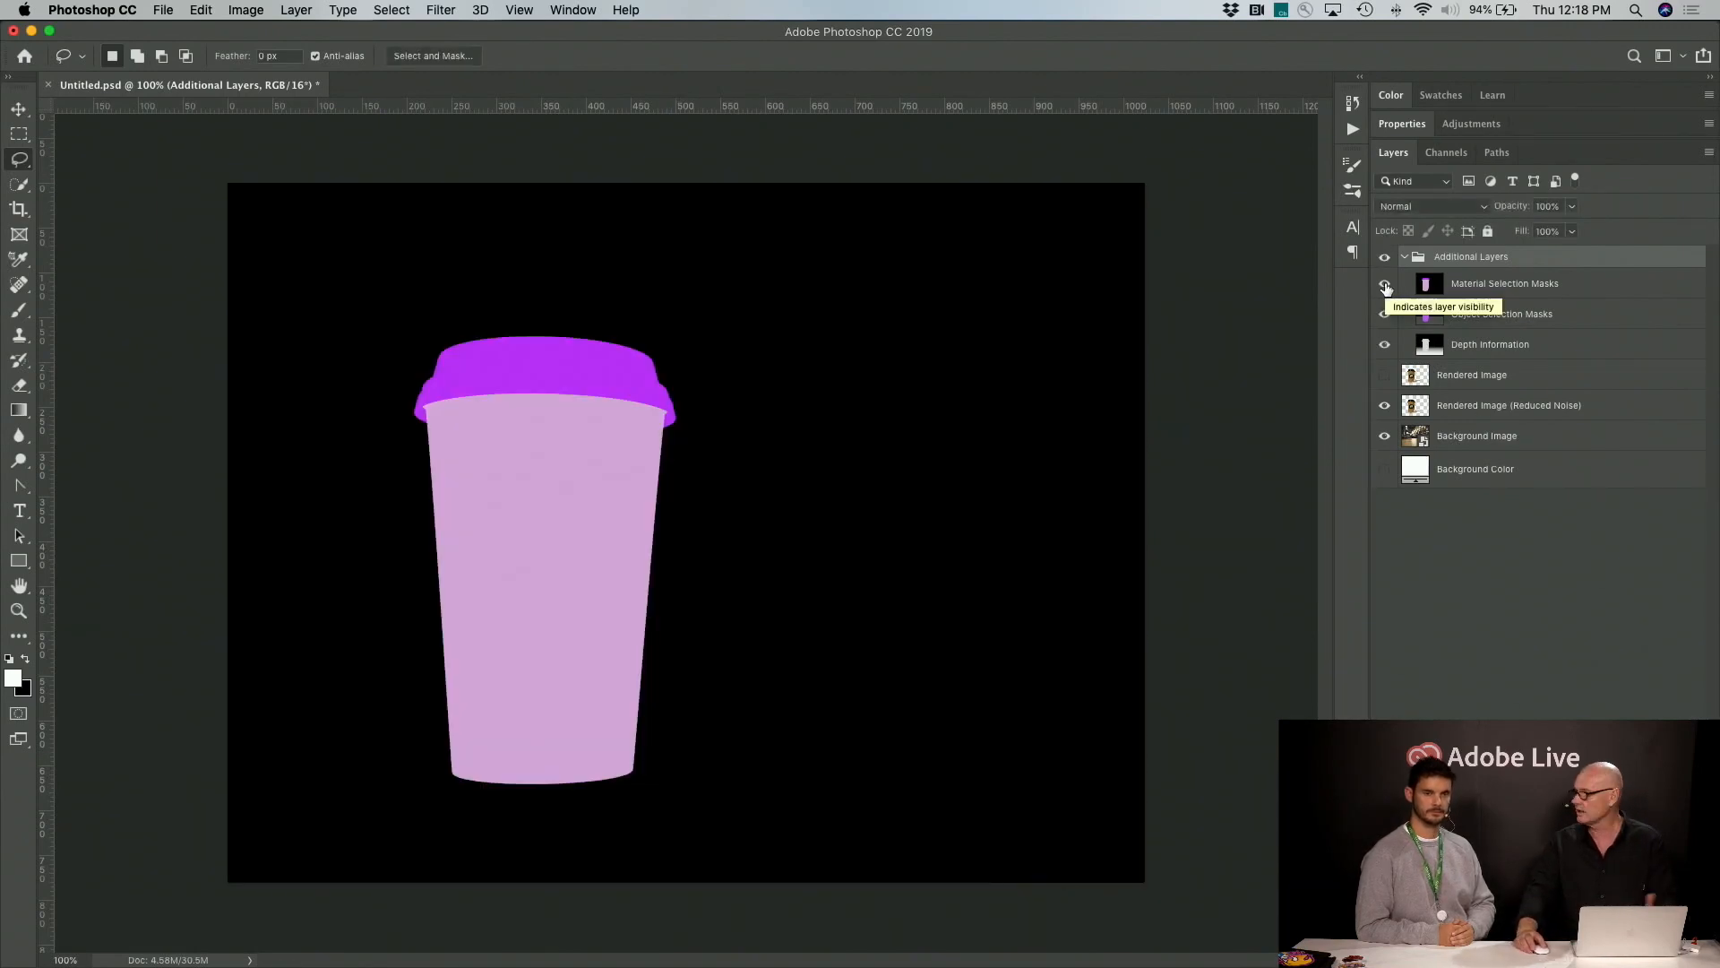
click(1385, 285)
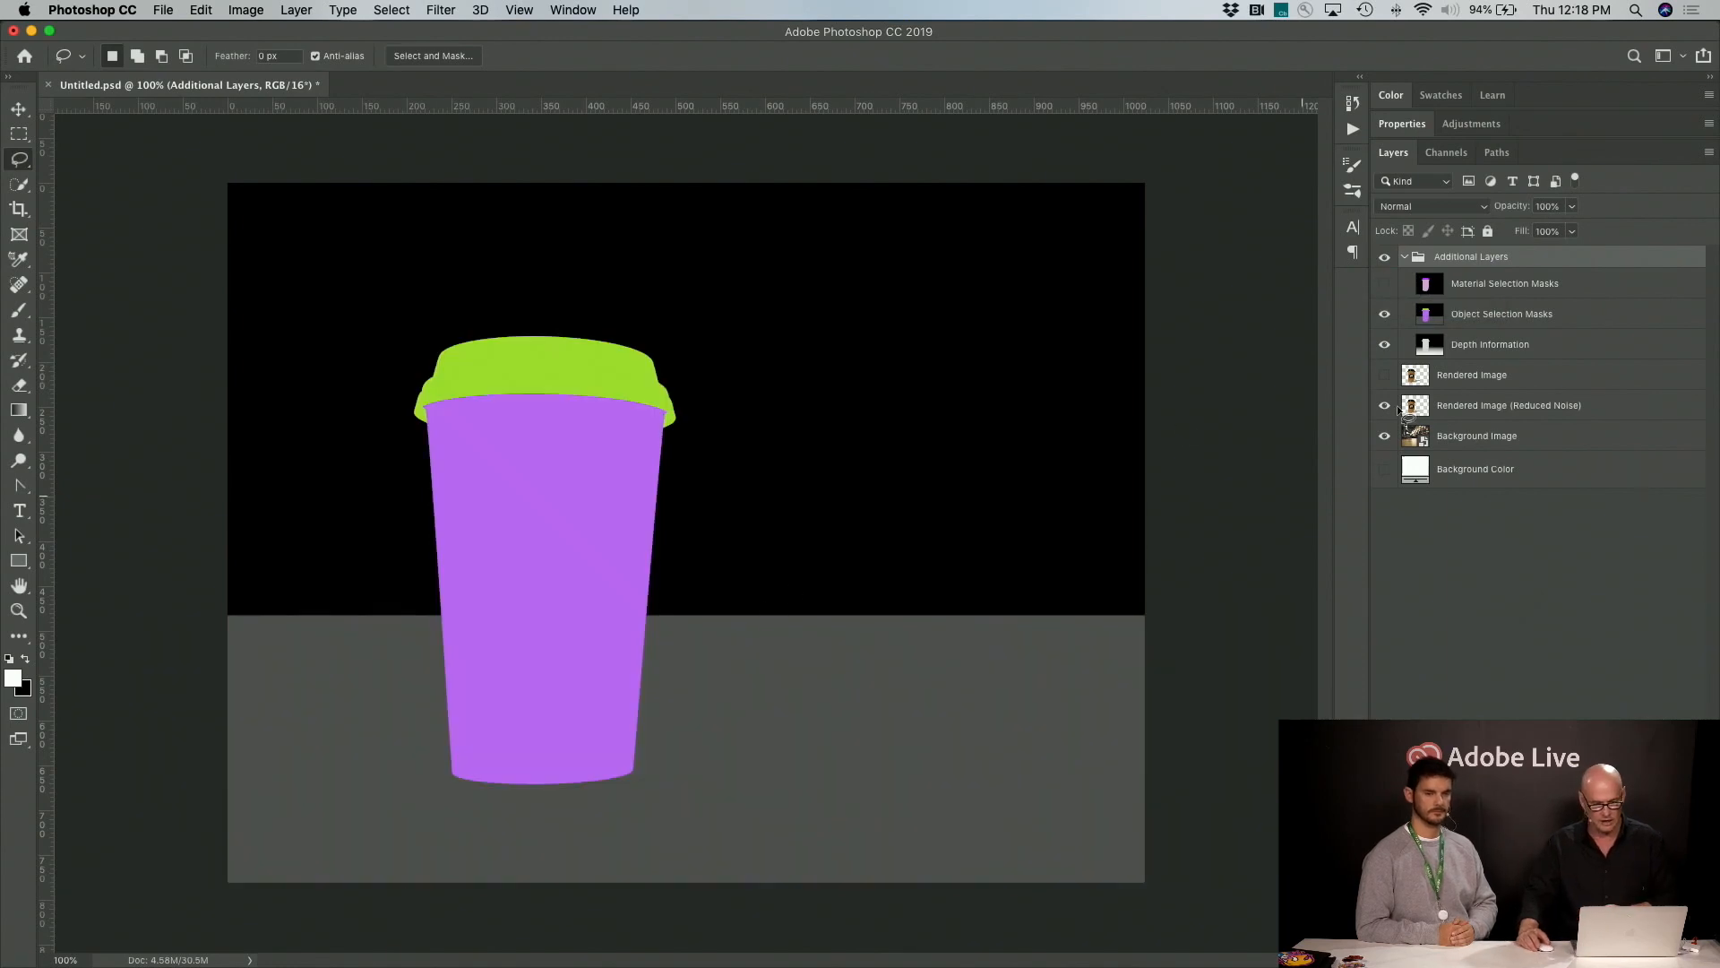
click(1385, 258)
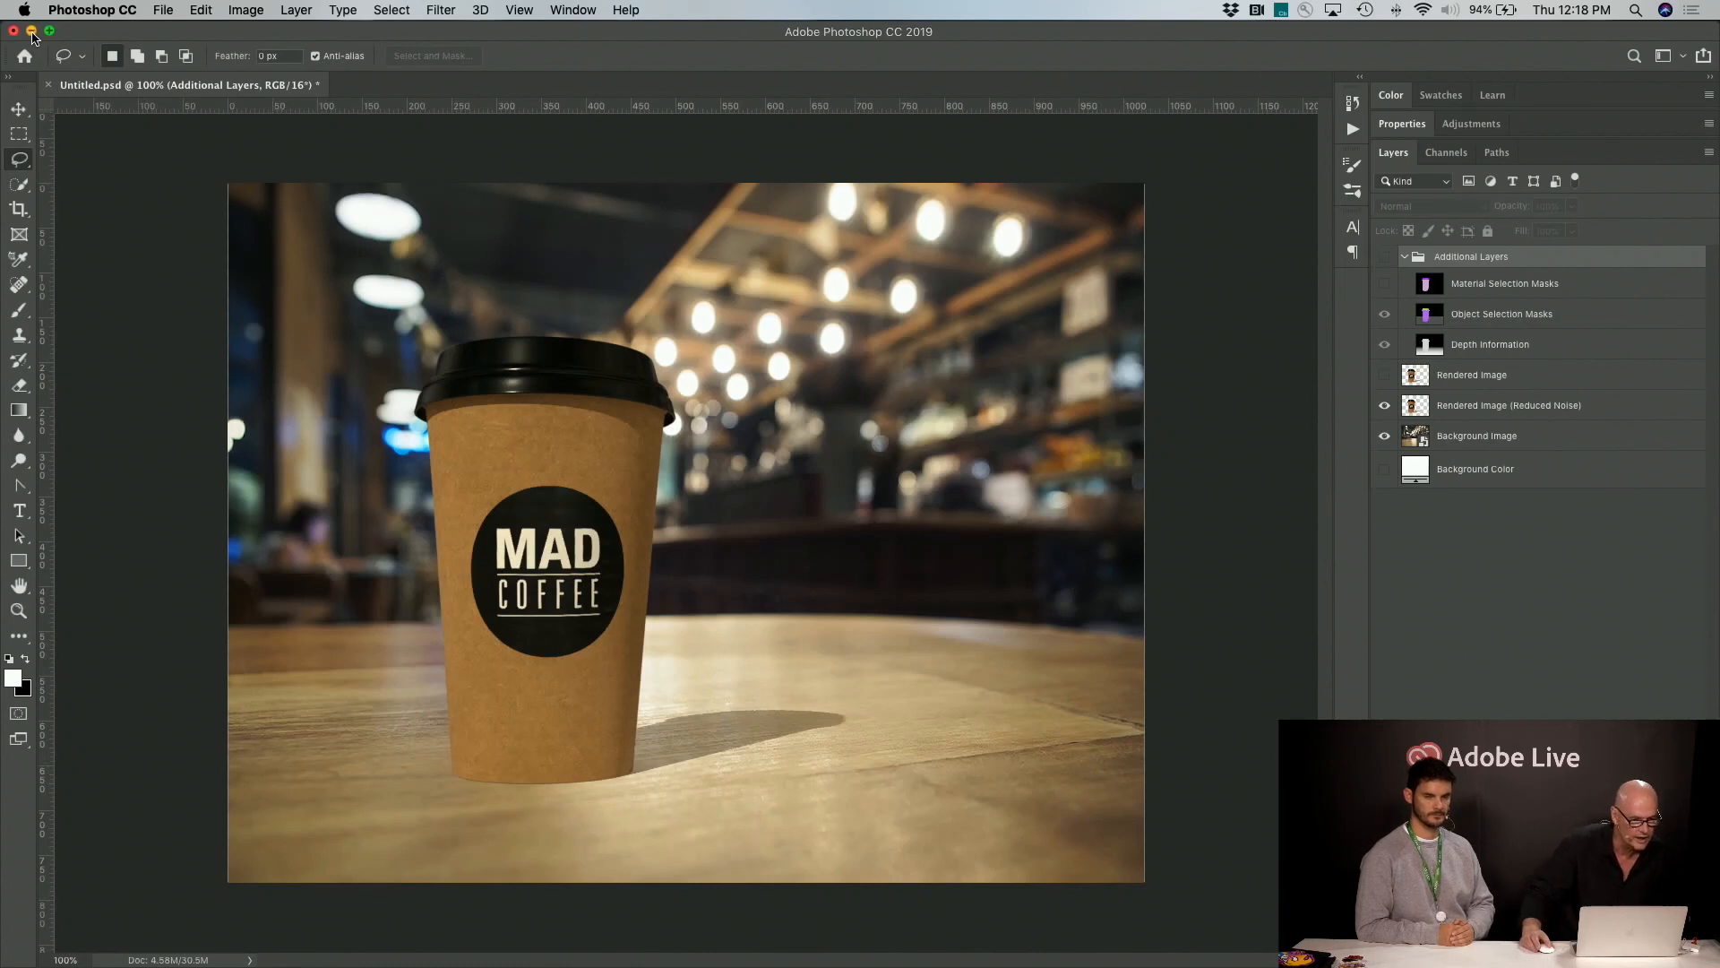
Switch back to Dimension and return the cup project to the design workspace
click(32, 31)
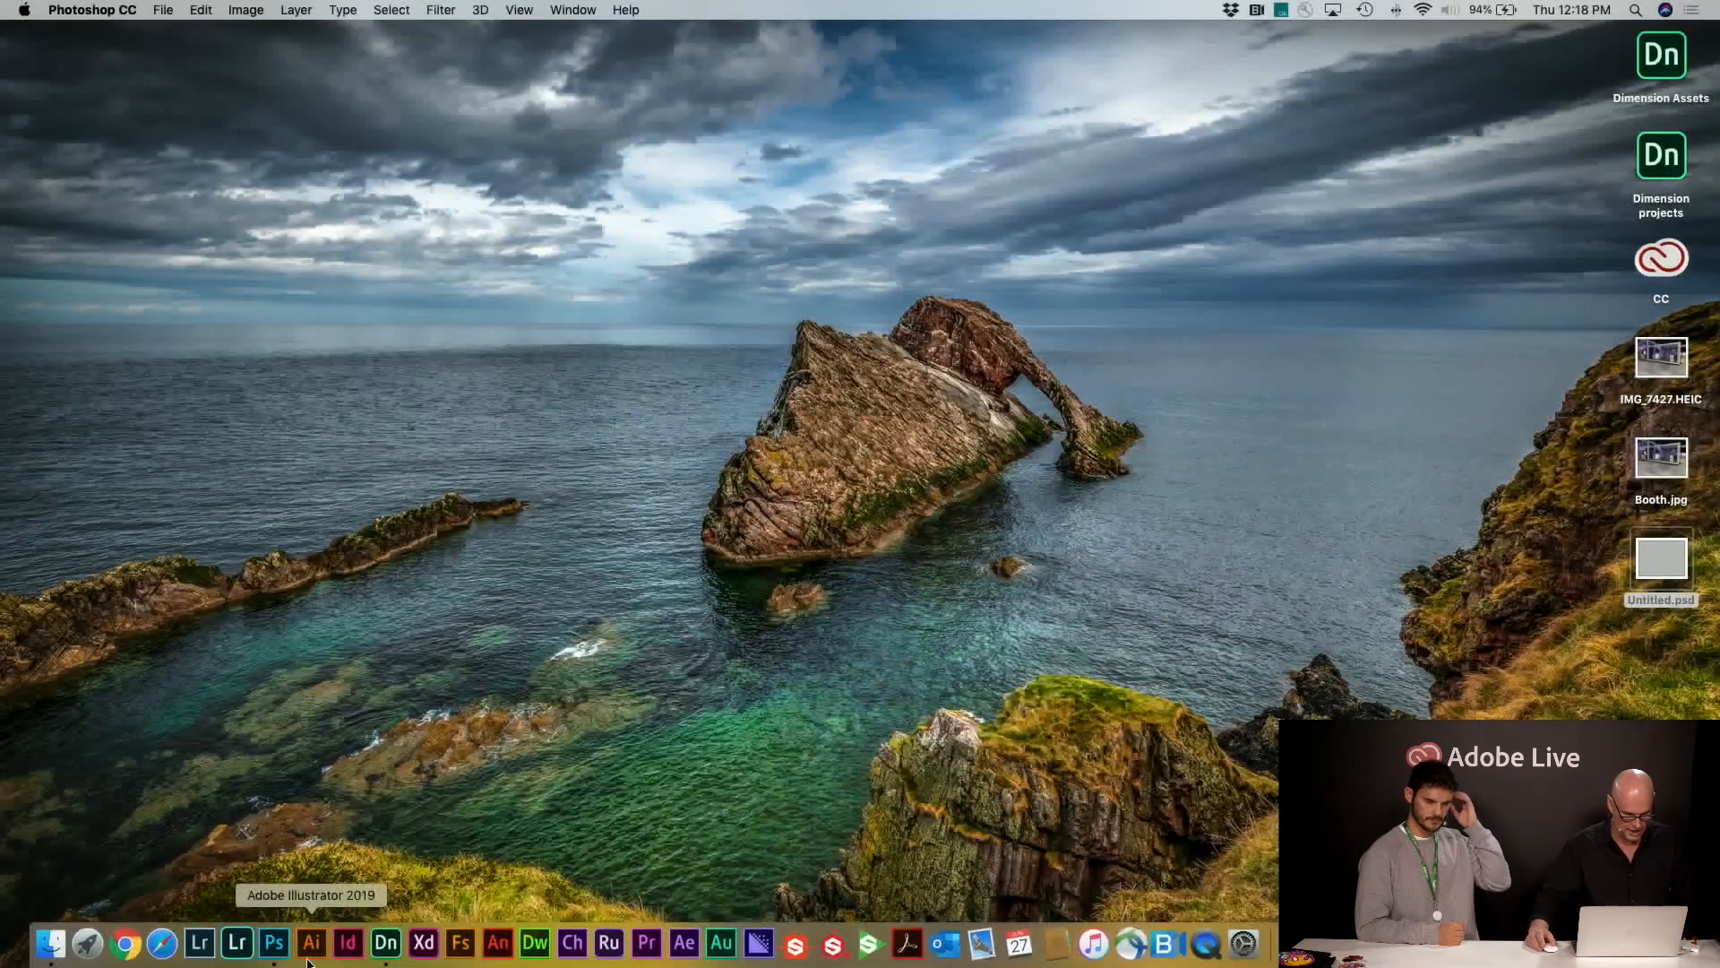
click(386, 943)
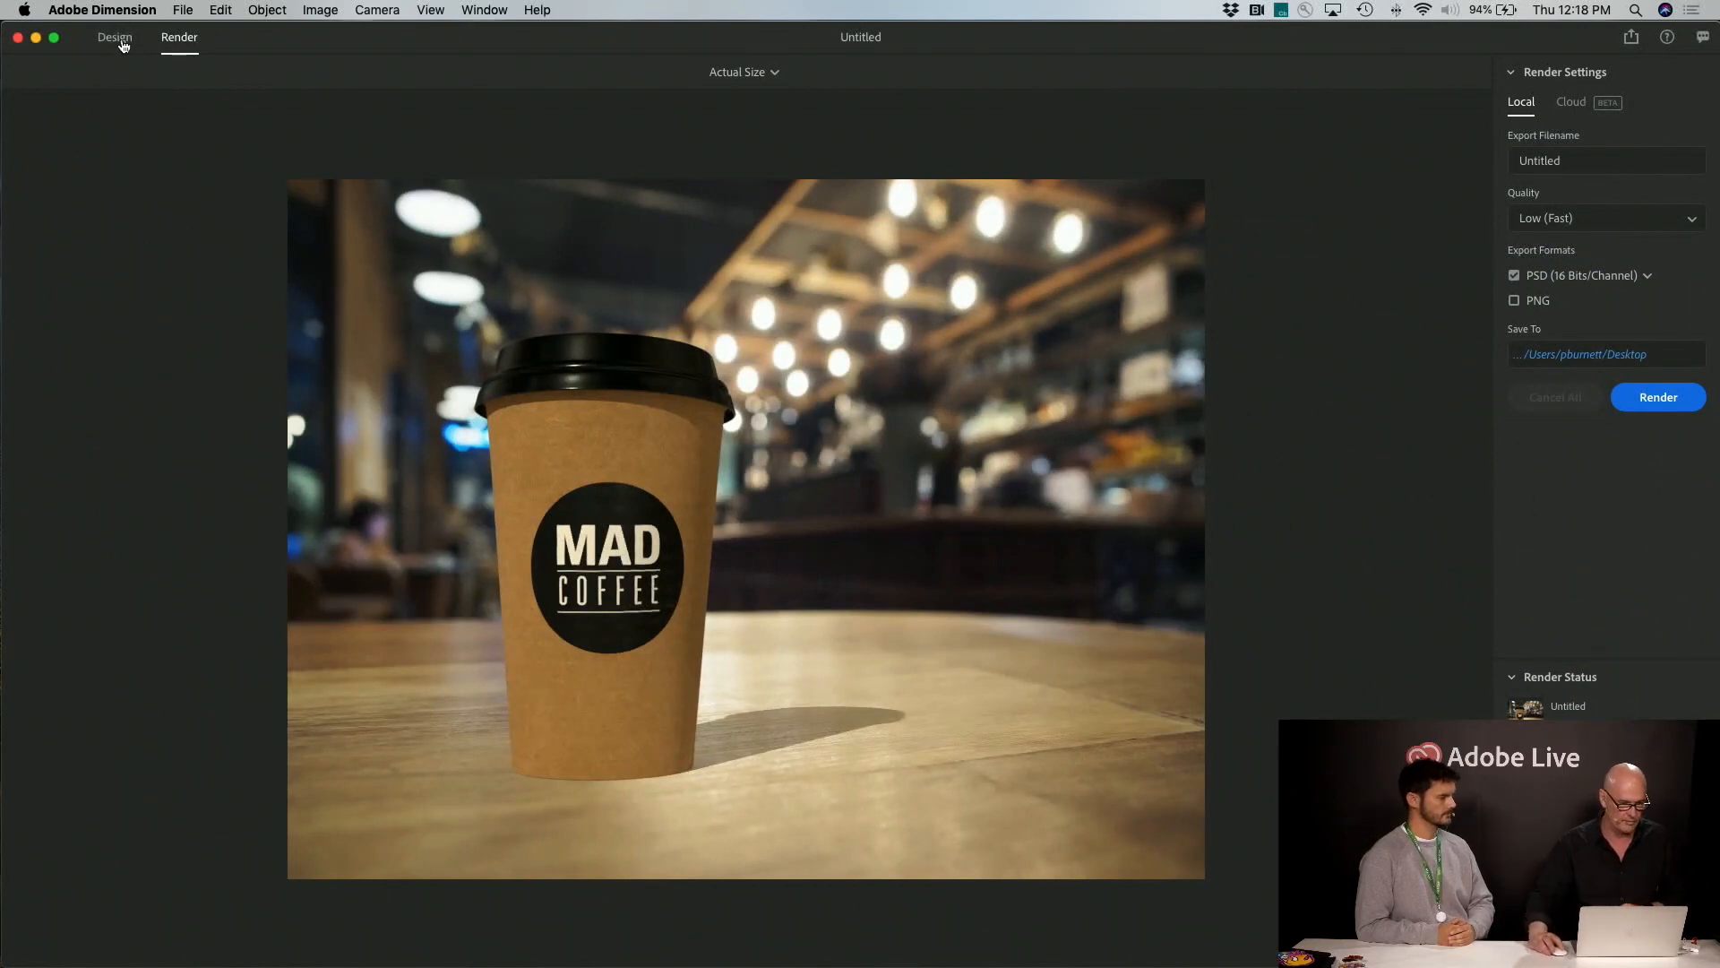
click(115, 38)
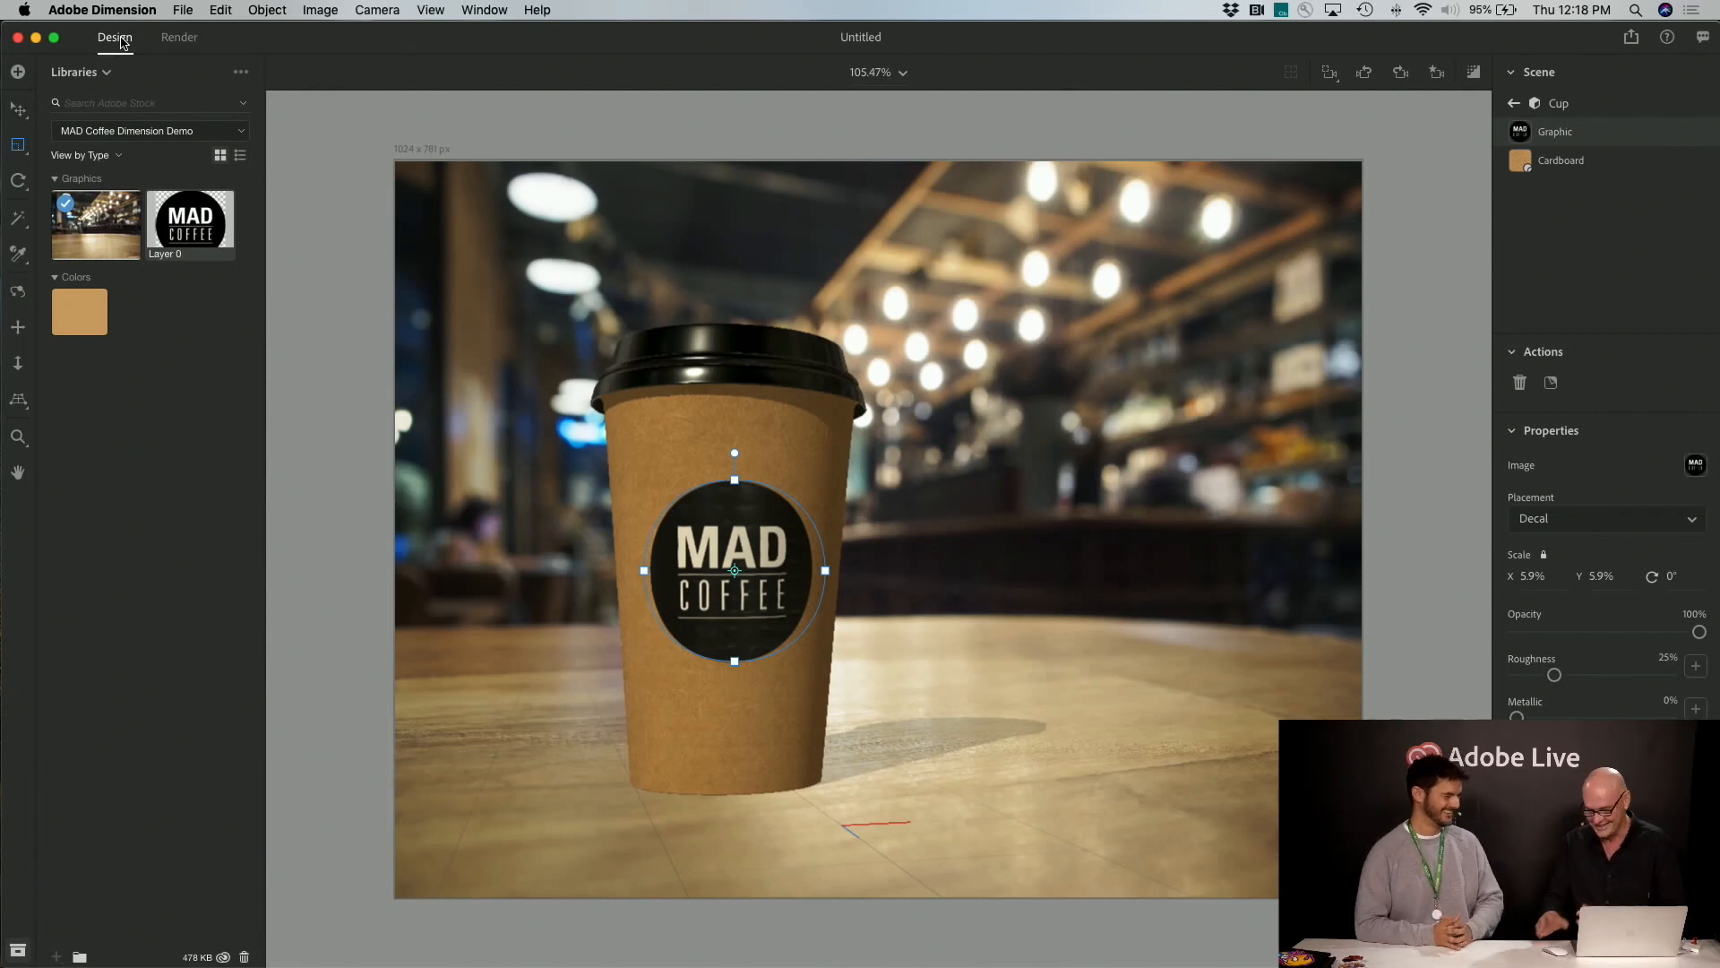
Switch to Photoshop, create a transparent 1920 x 1080 px RGB document at 72 ppi, and clear its guides
click(36, 37)
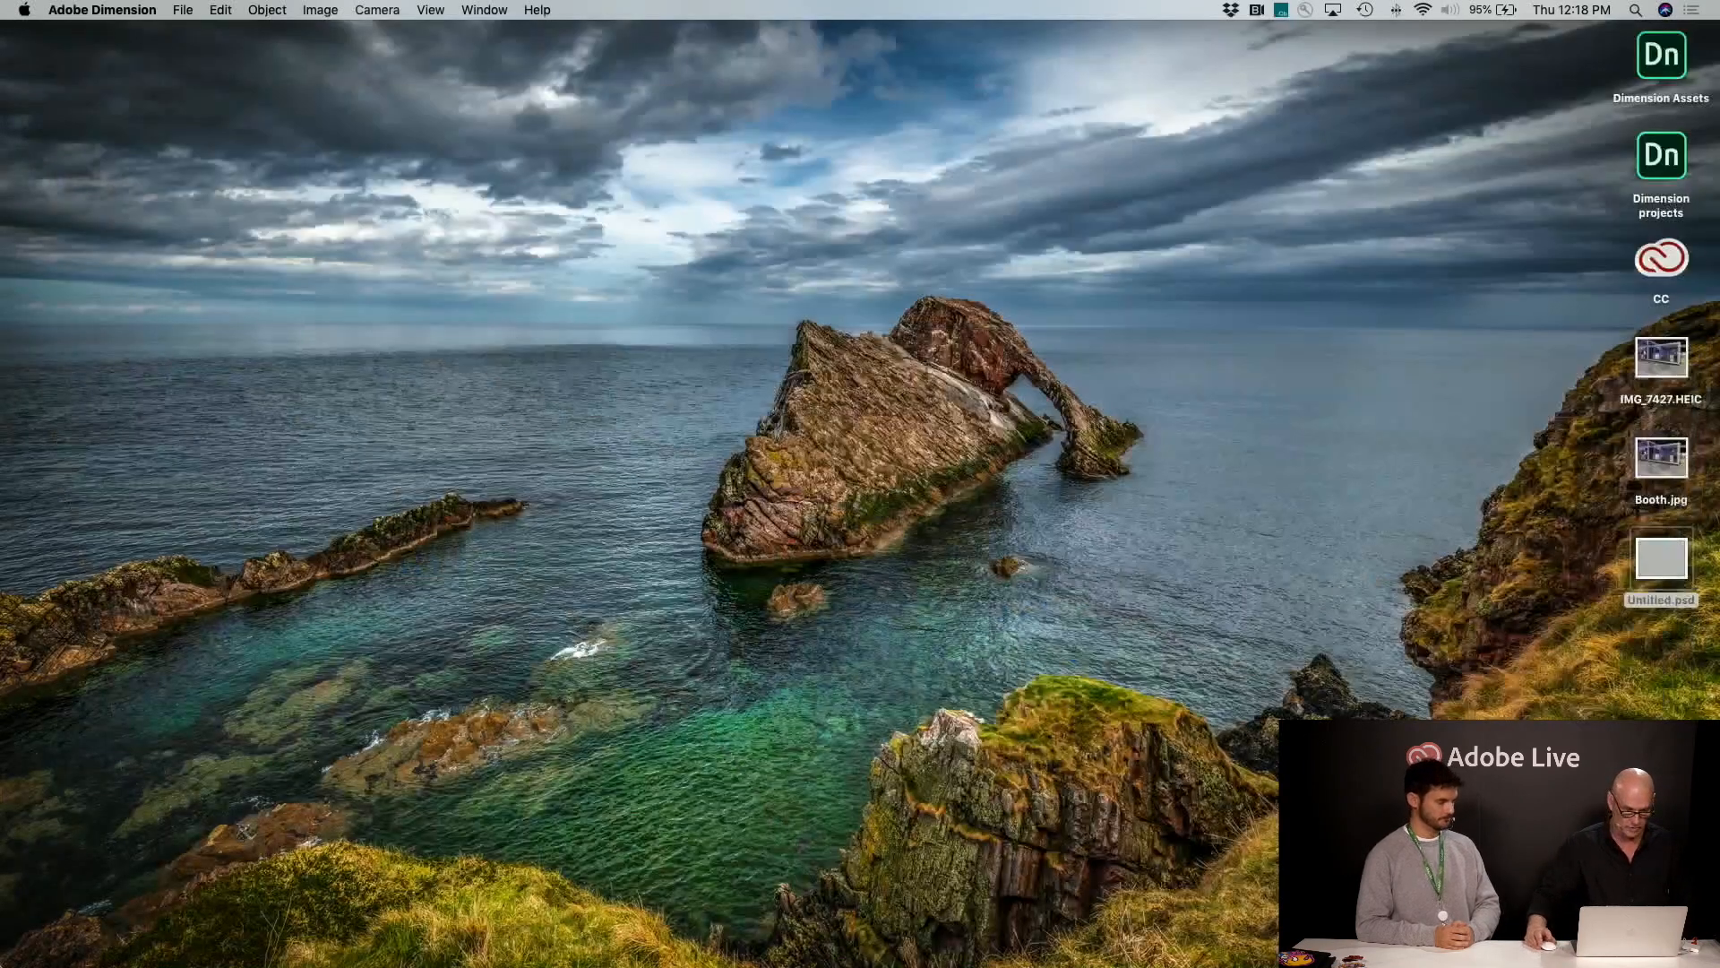
mouse_move(268, 963)
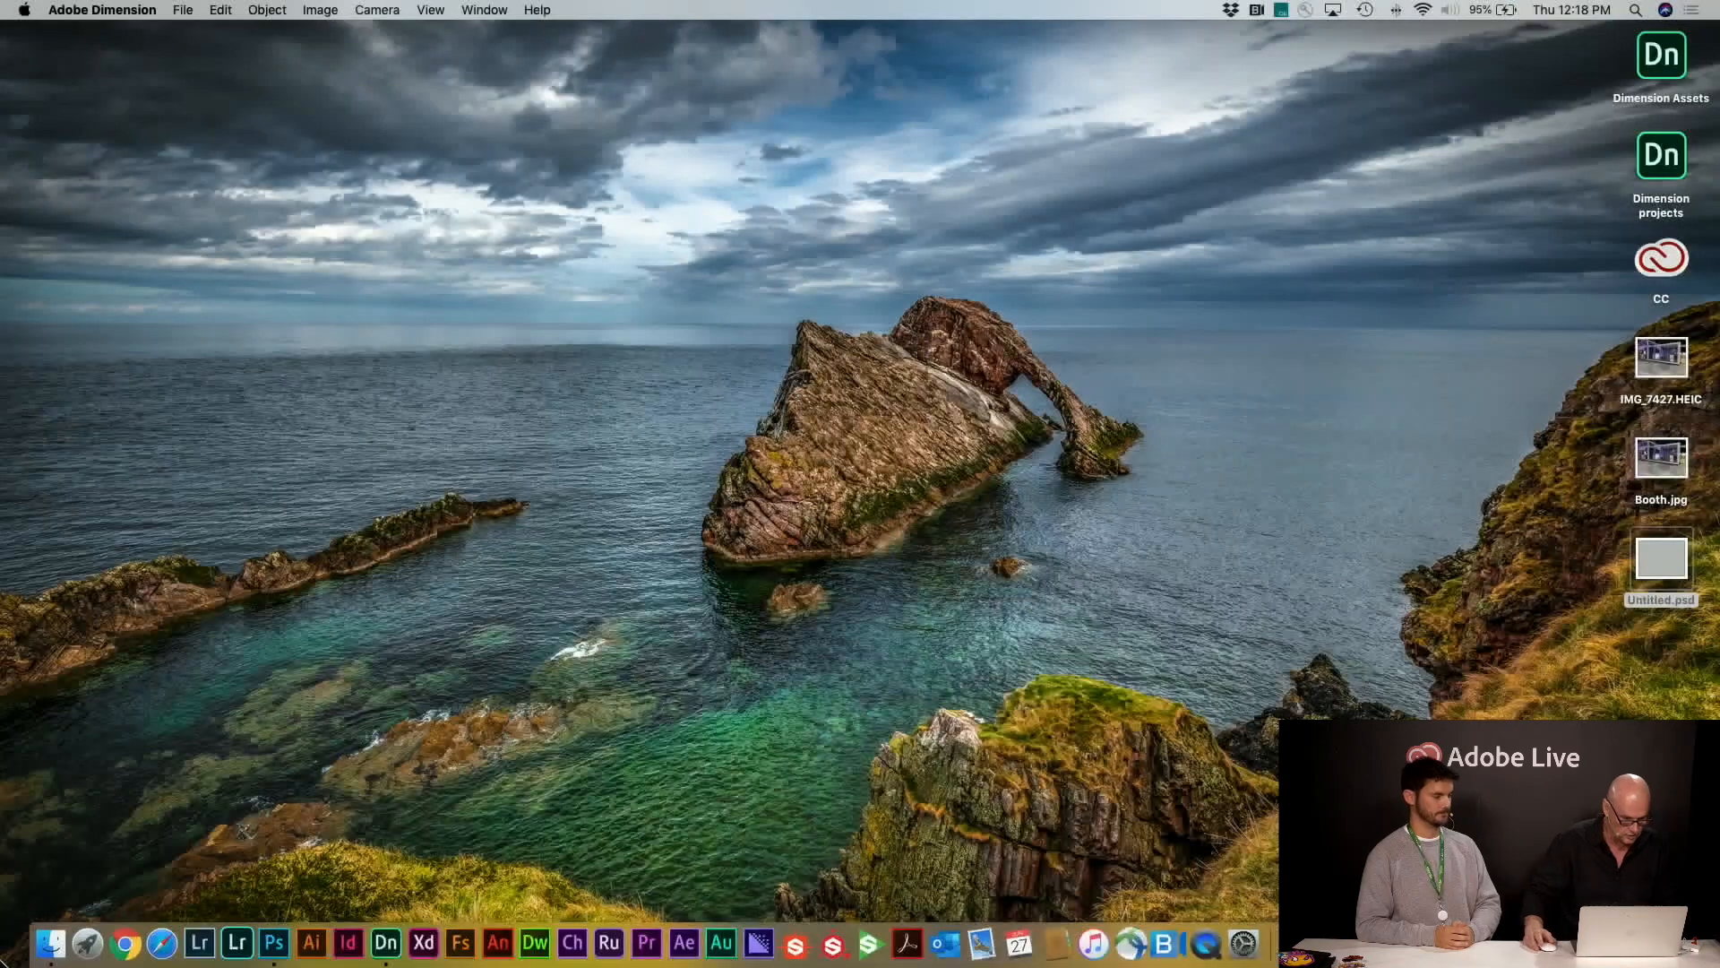
click(275, 946)
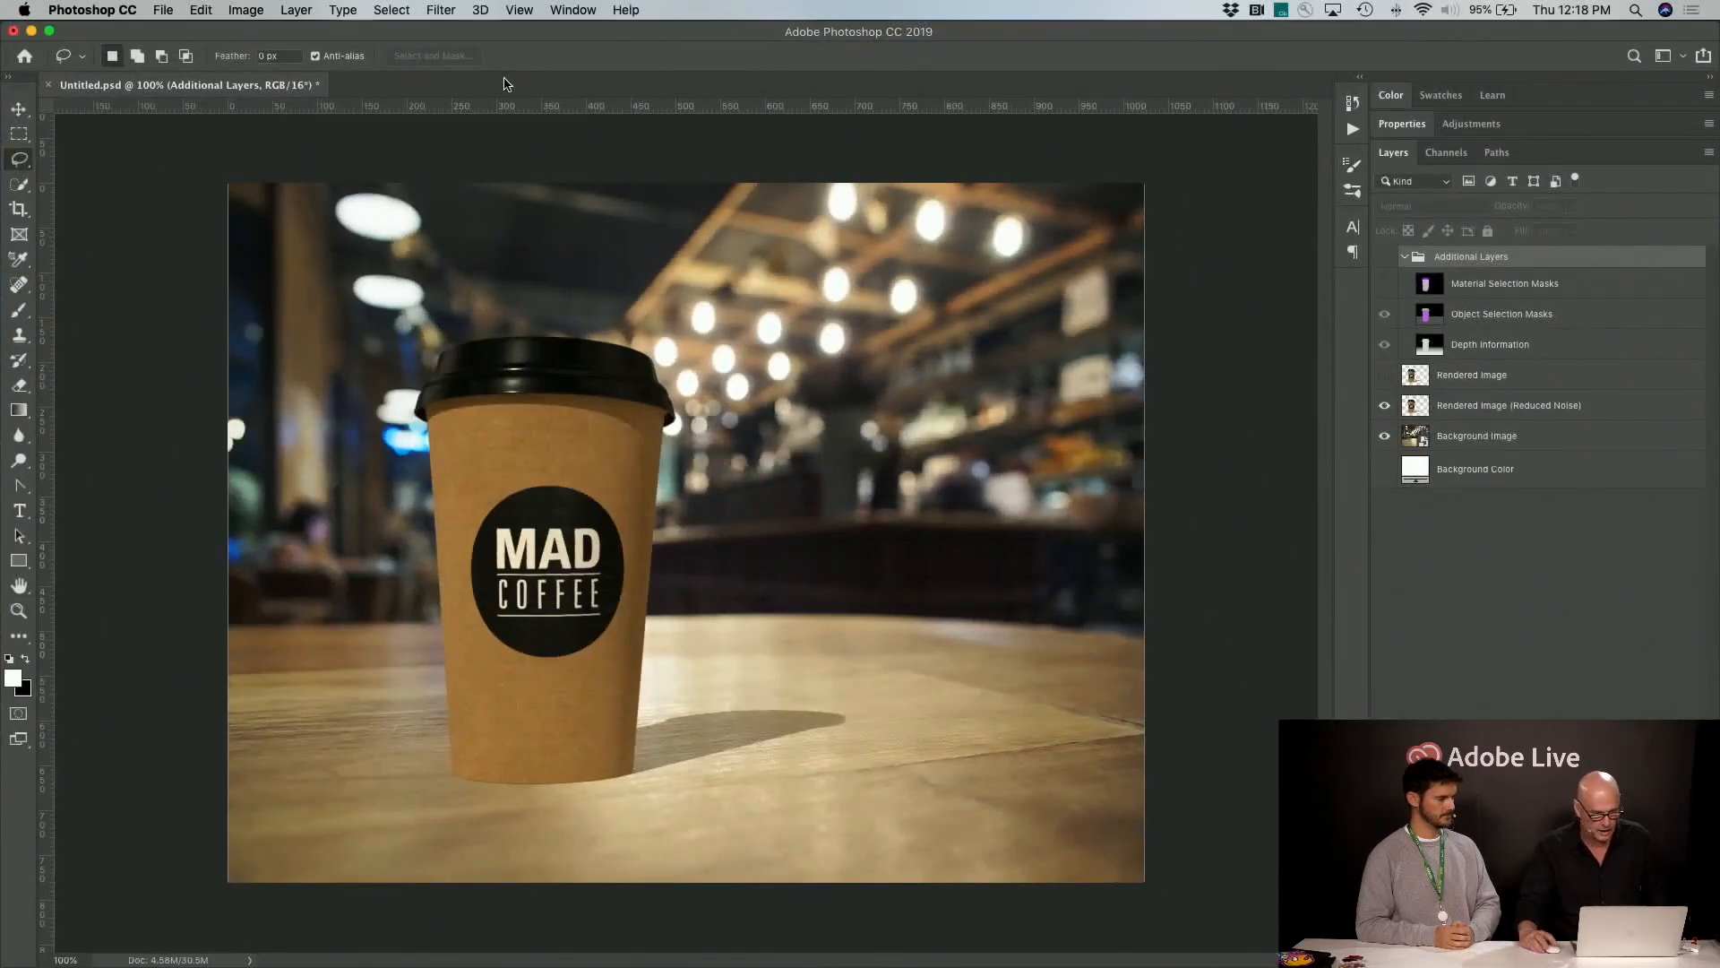
key(super+n)
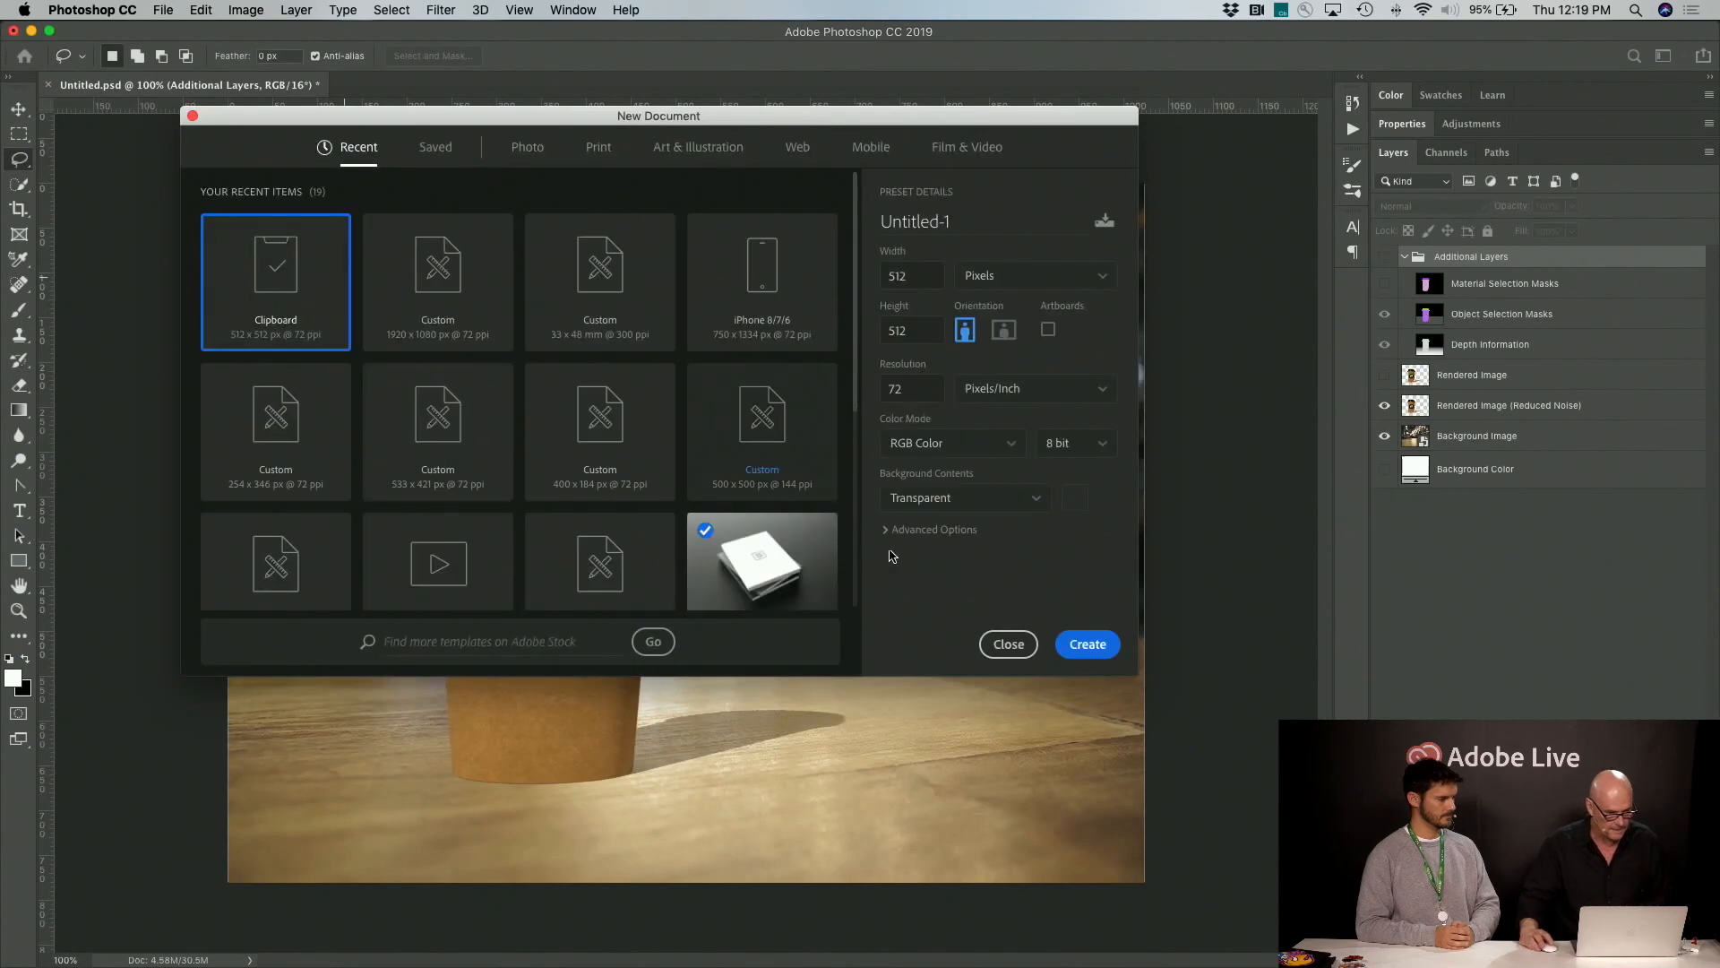
click(441, 267)
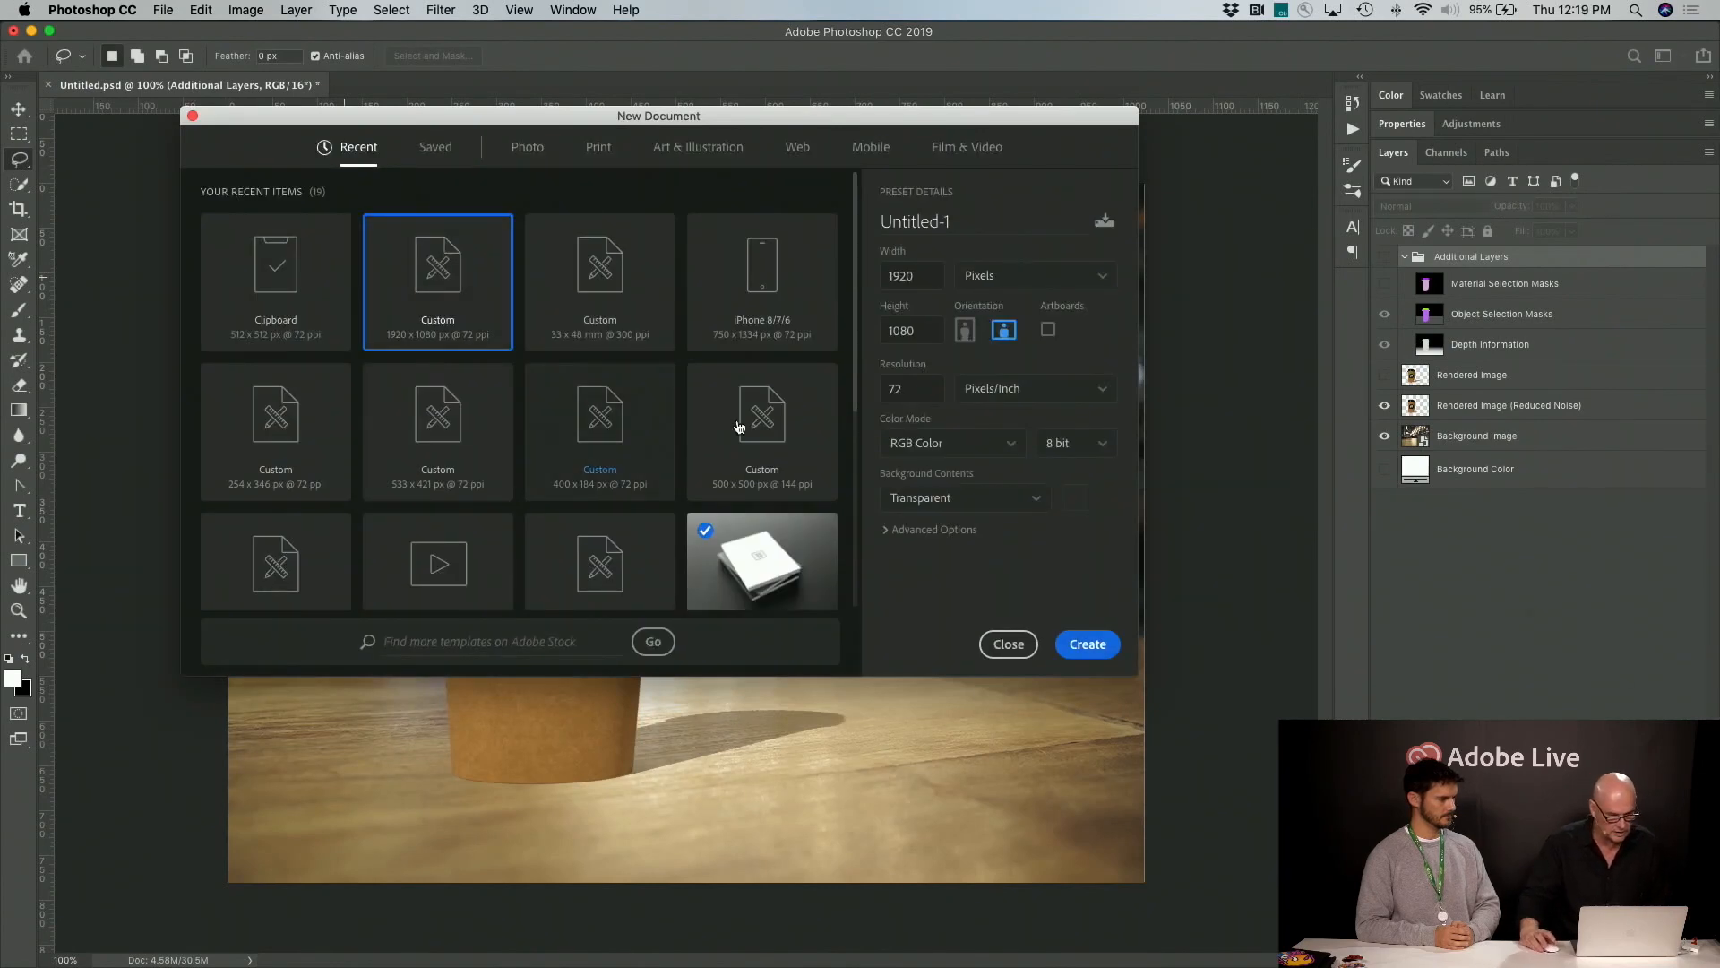
click(1086, 644)
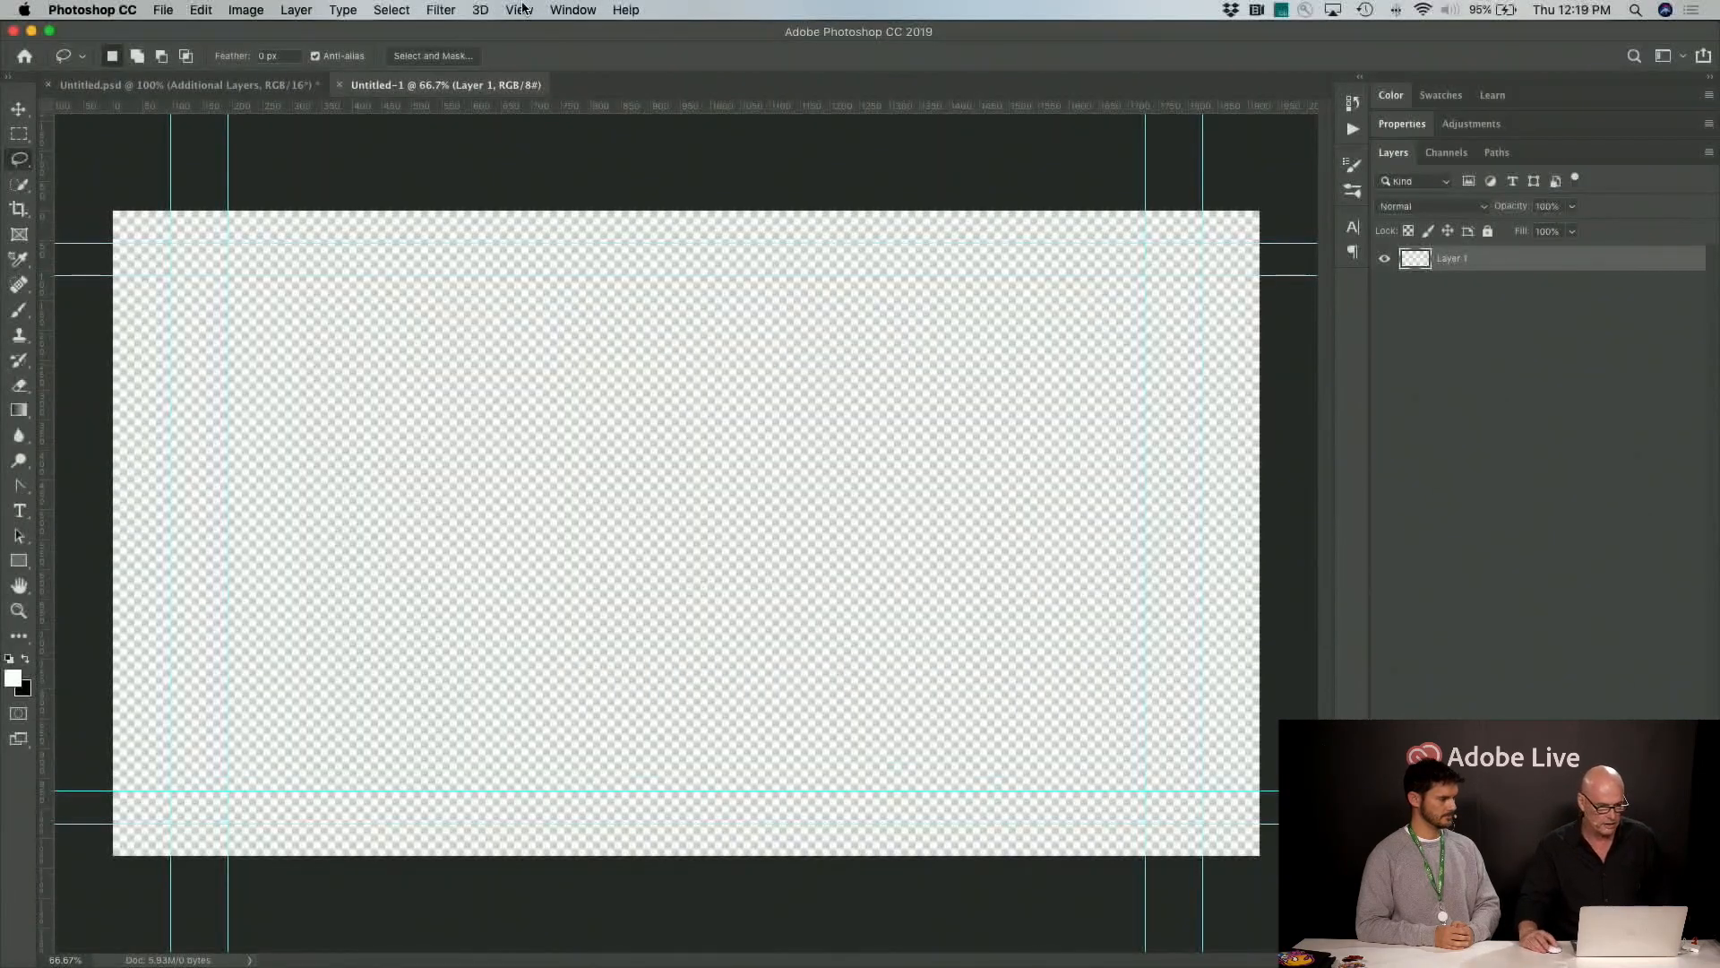
click(520, 10)
click(728, 485)
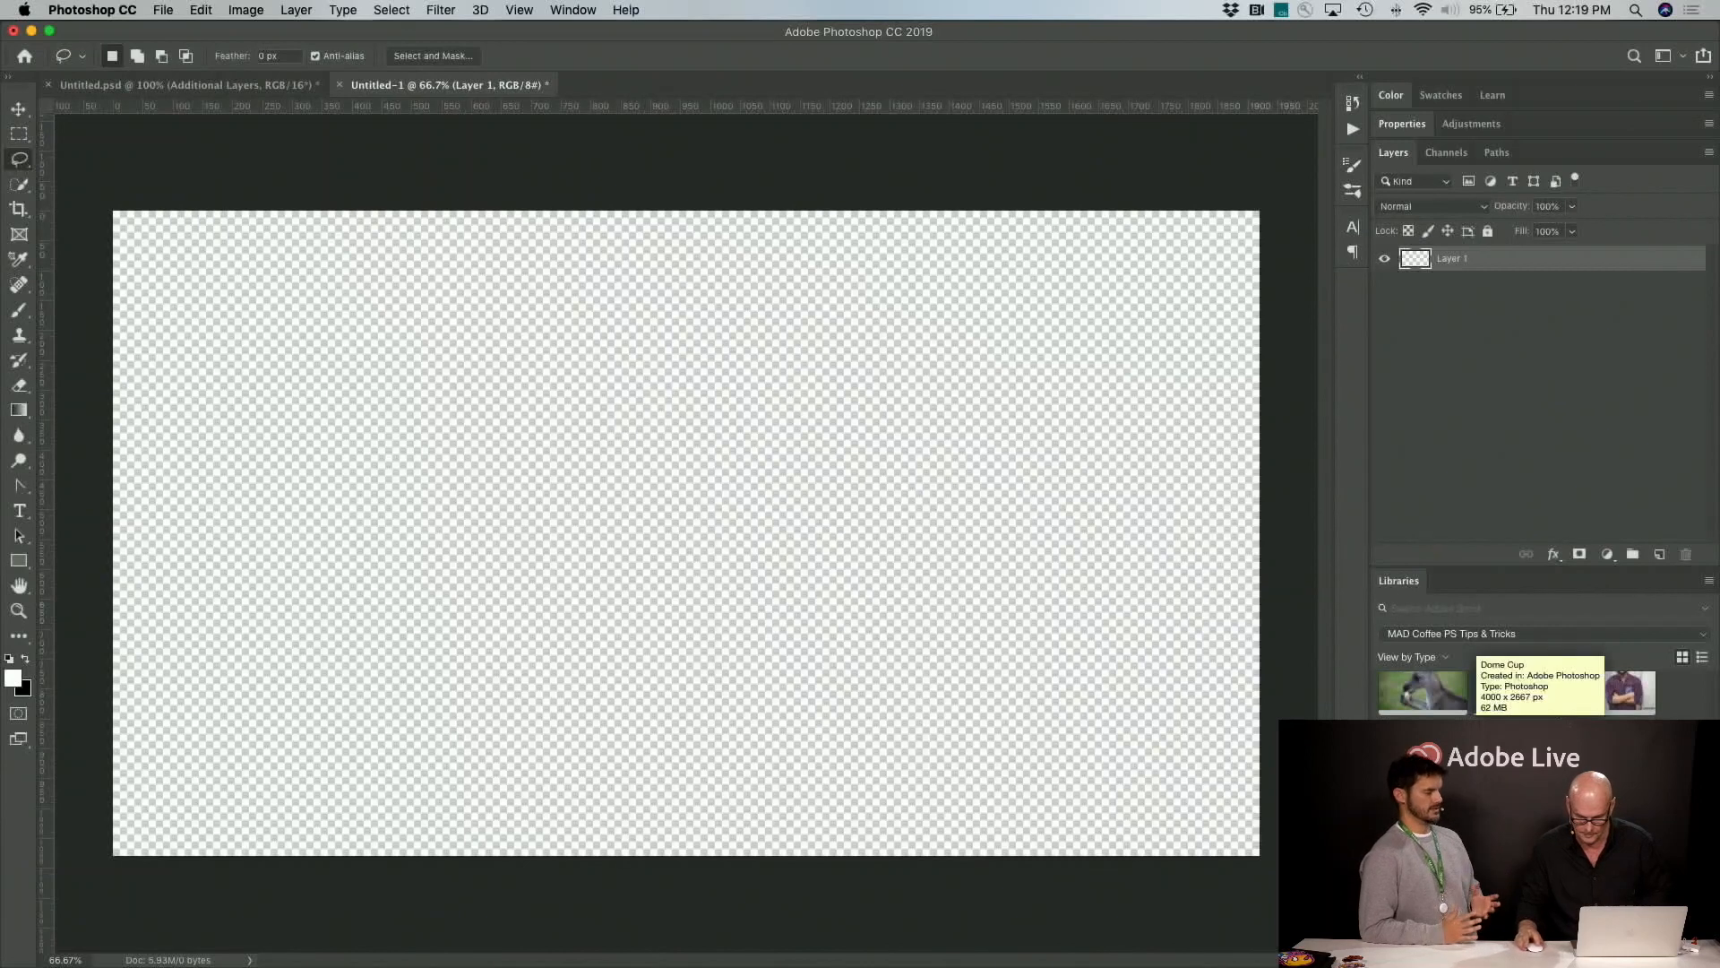
Open the Adobe Style Guide library and place the red Creative Cloud logo, Artwork 1, near the centre of the canvas
click(1539, 634)
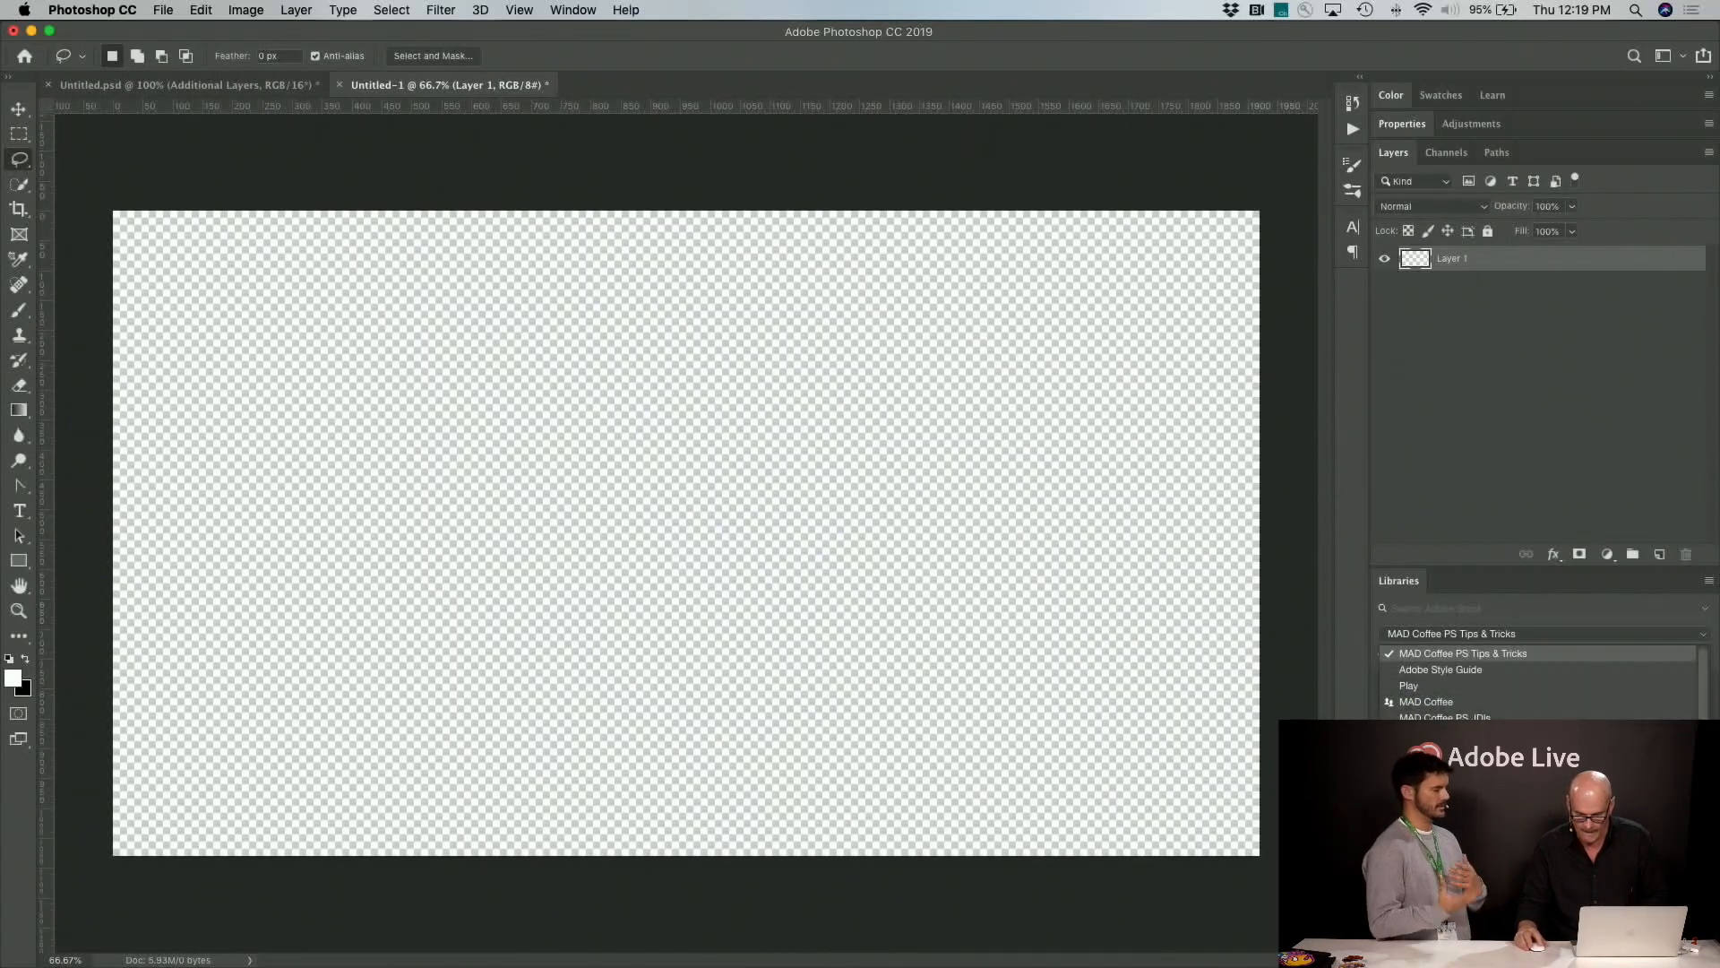
click(1441, 669)
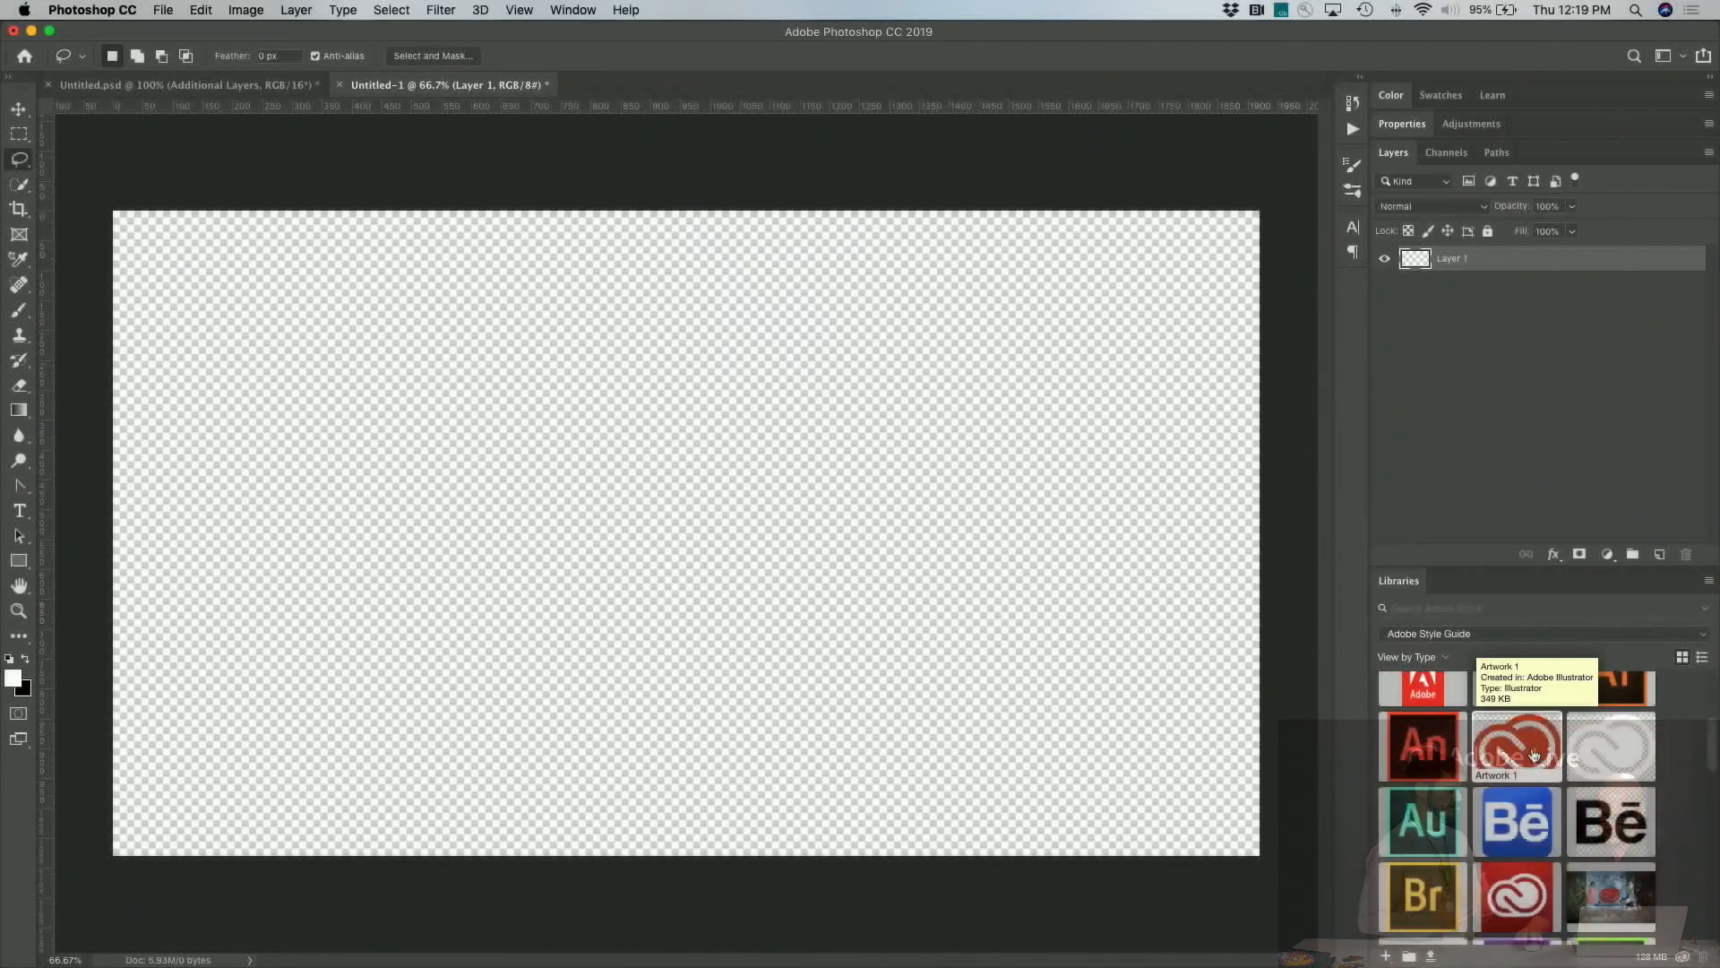
drag(1535, 773, 715, 543)
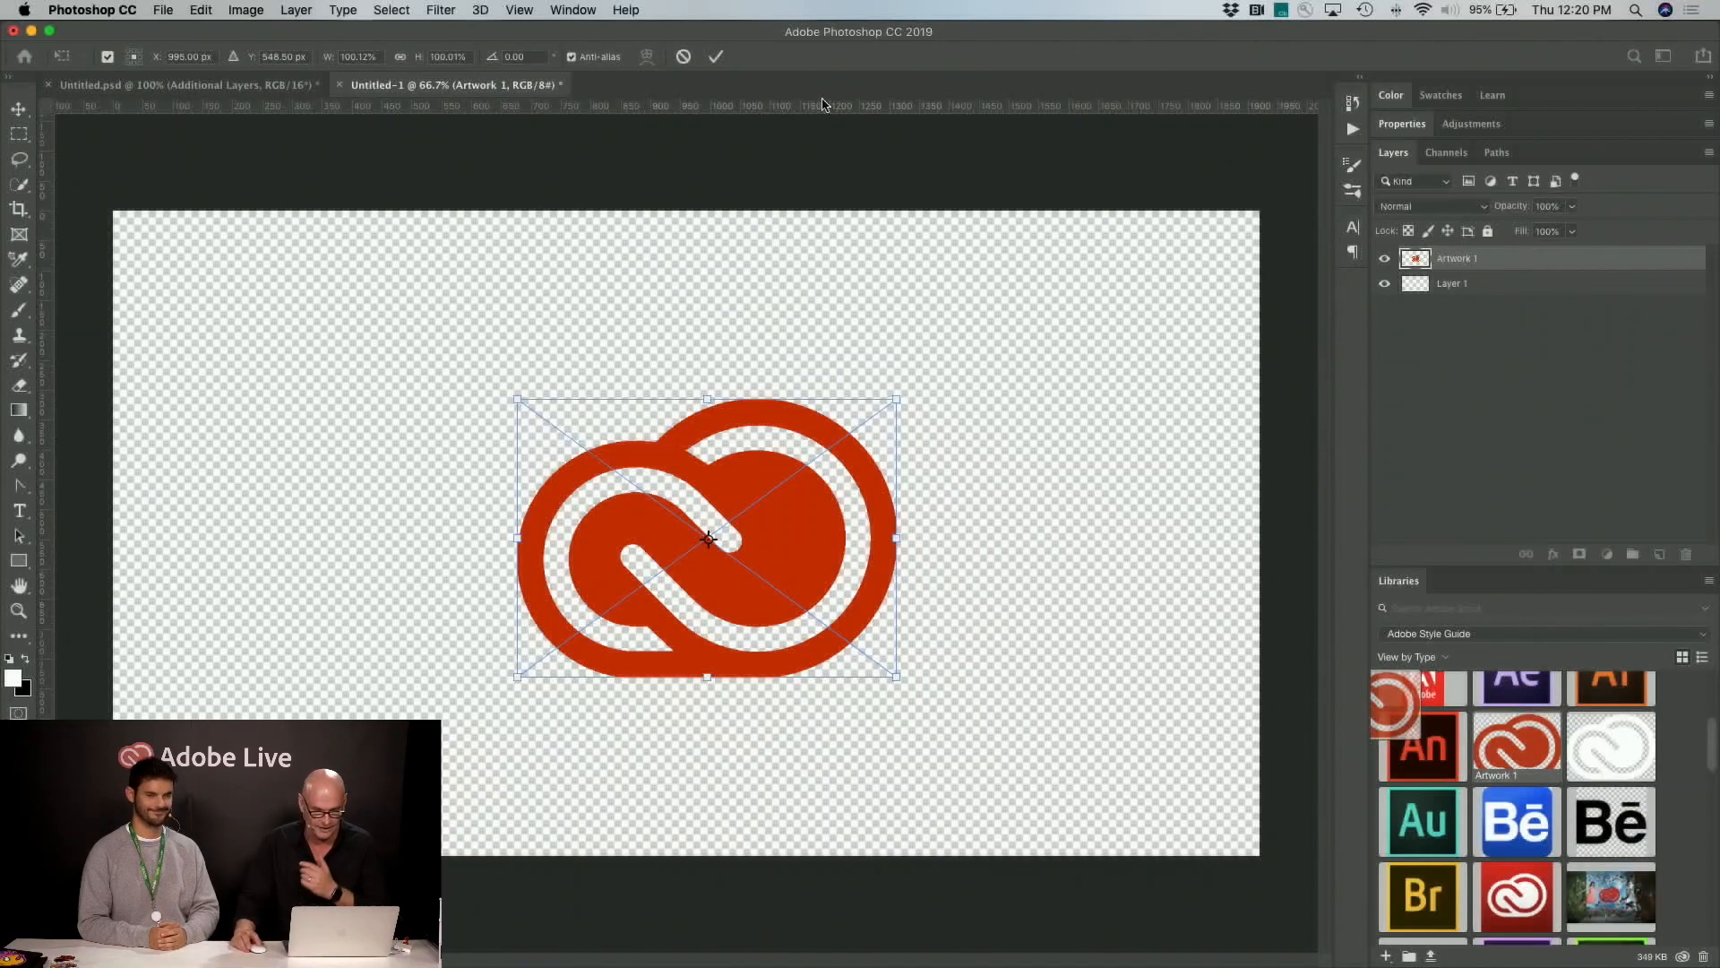
click(715, 56)
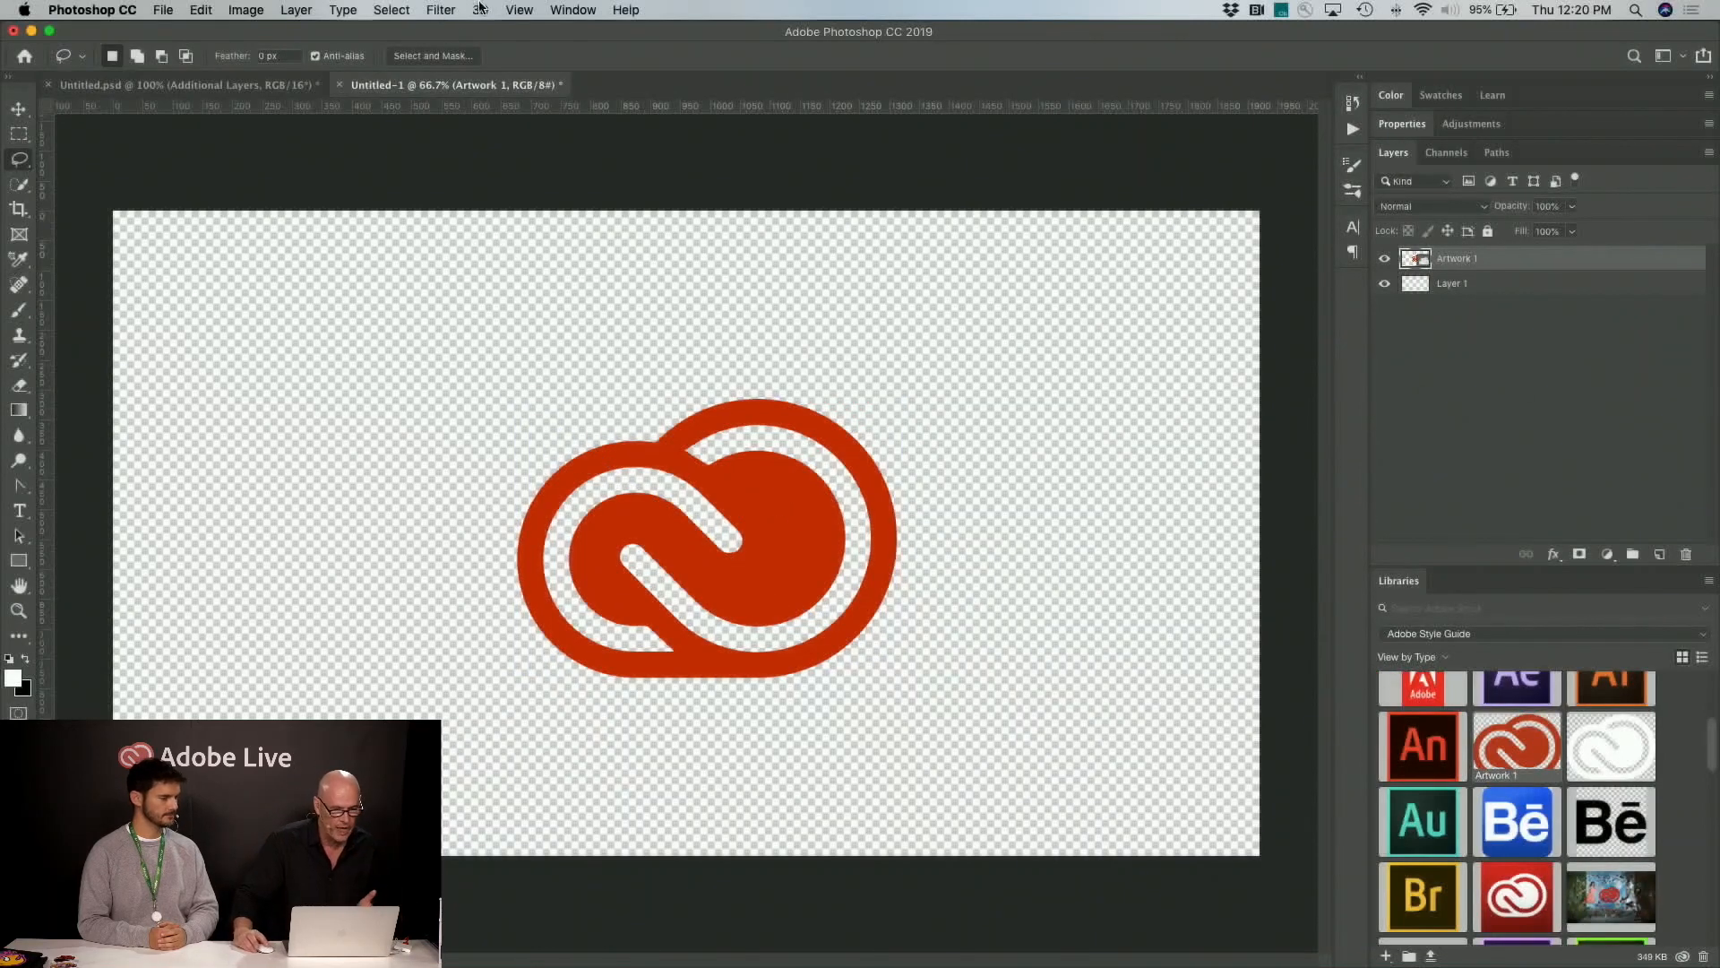
Extrude the Artwork 1 layer in the 3D workspace with a depth of about 36 px, and push it back along the Z axis
click(481, 9)
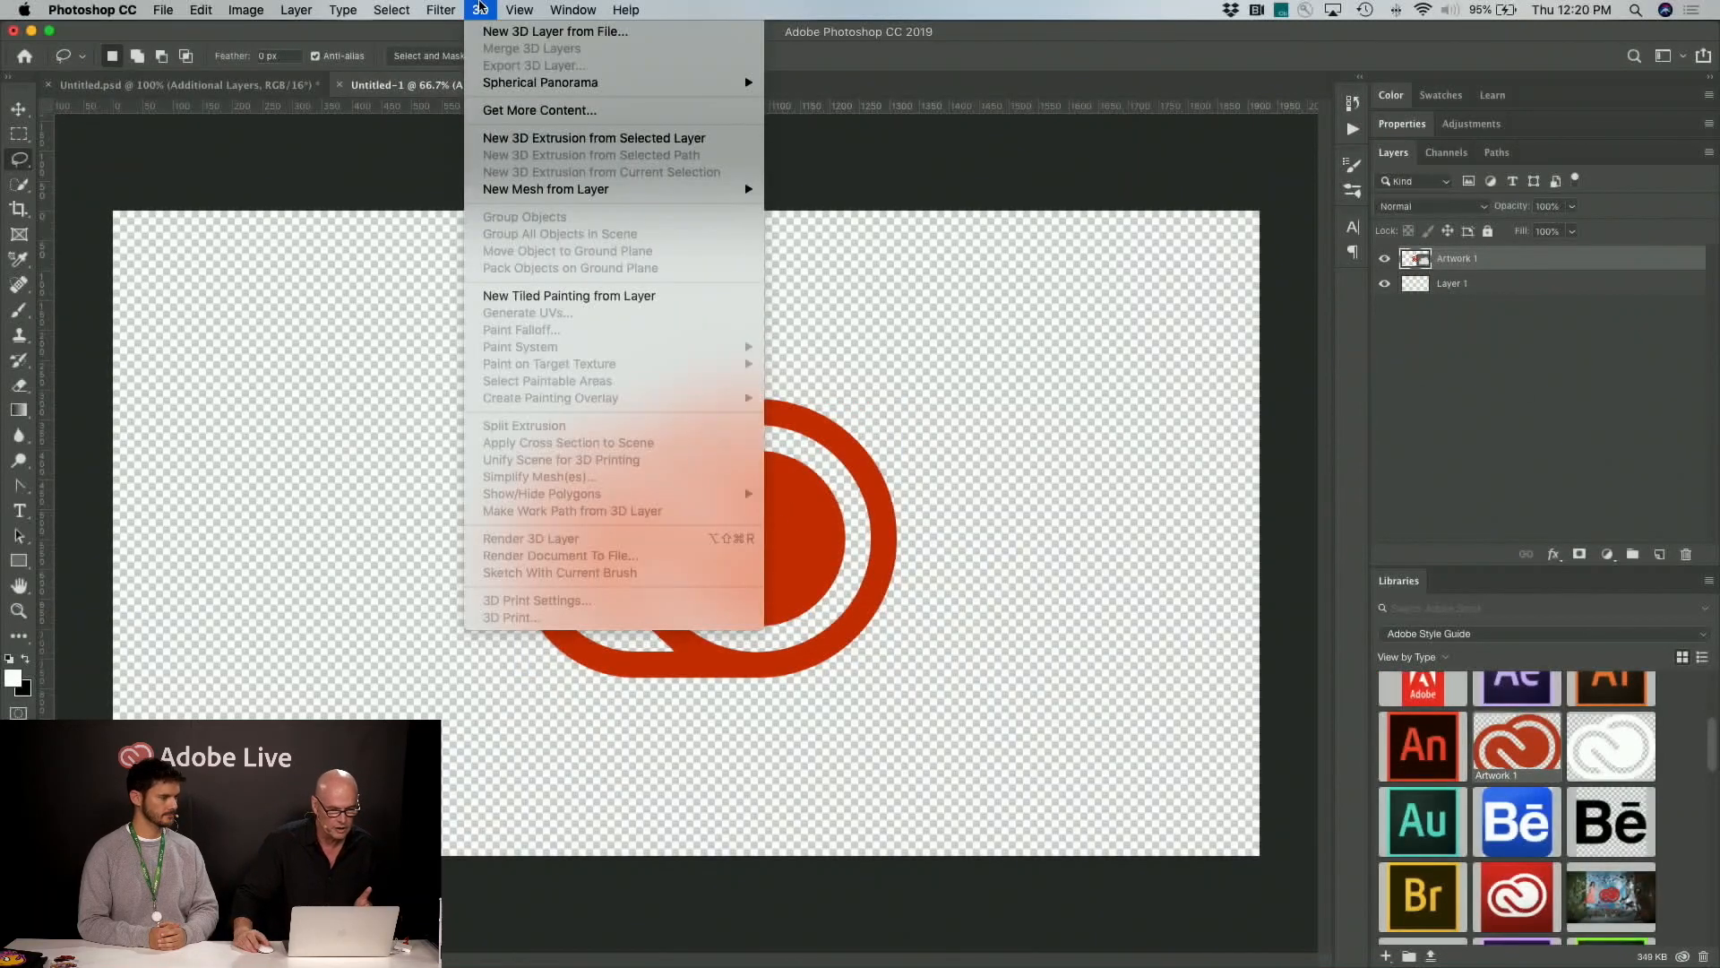
click(528, 144)
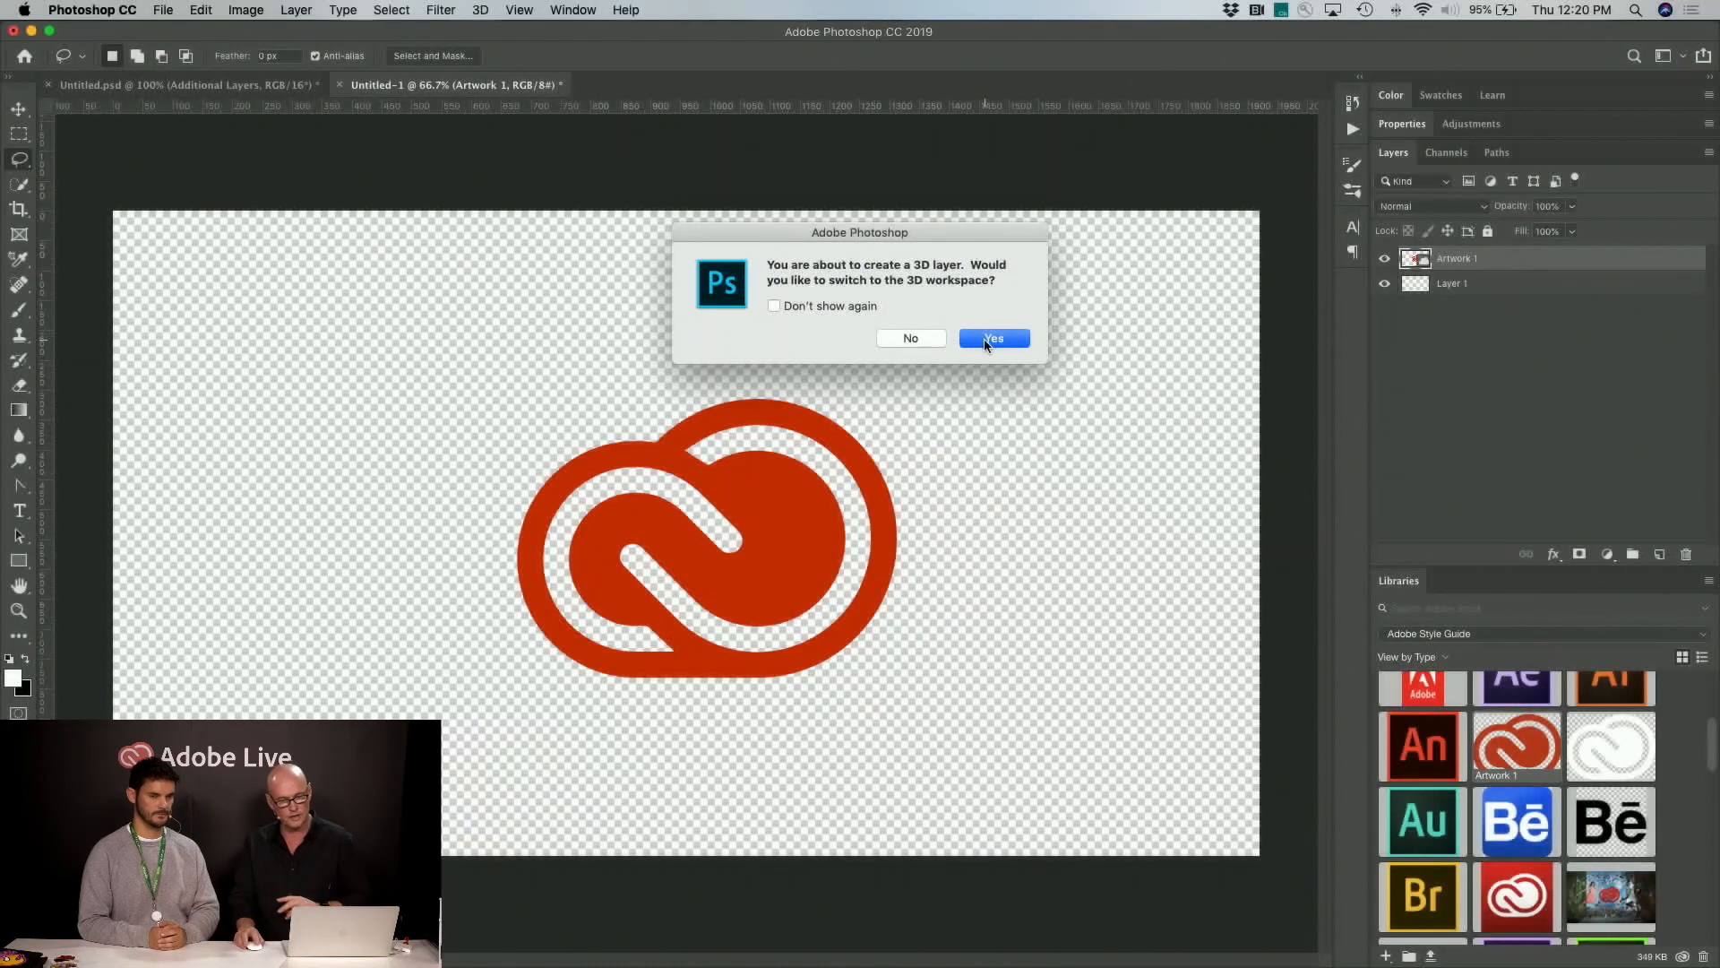
key(Return)
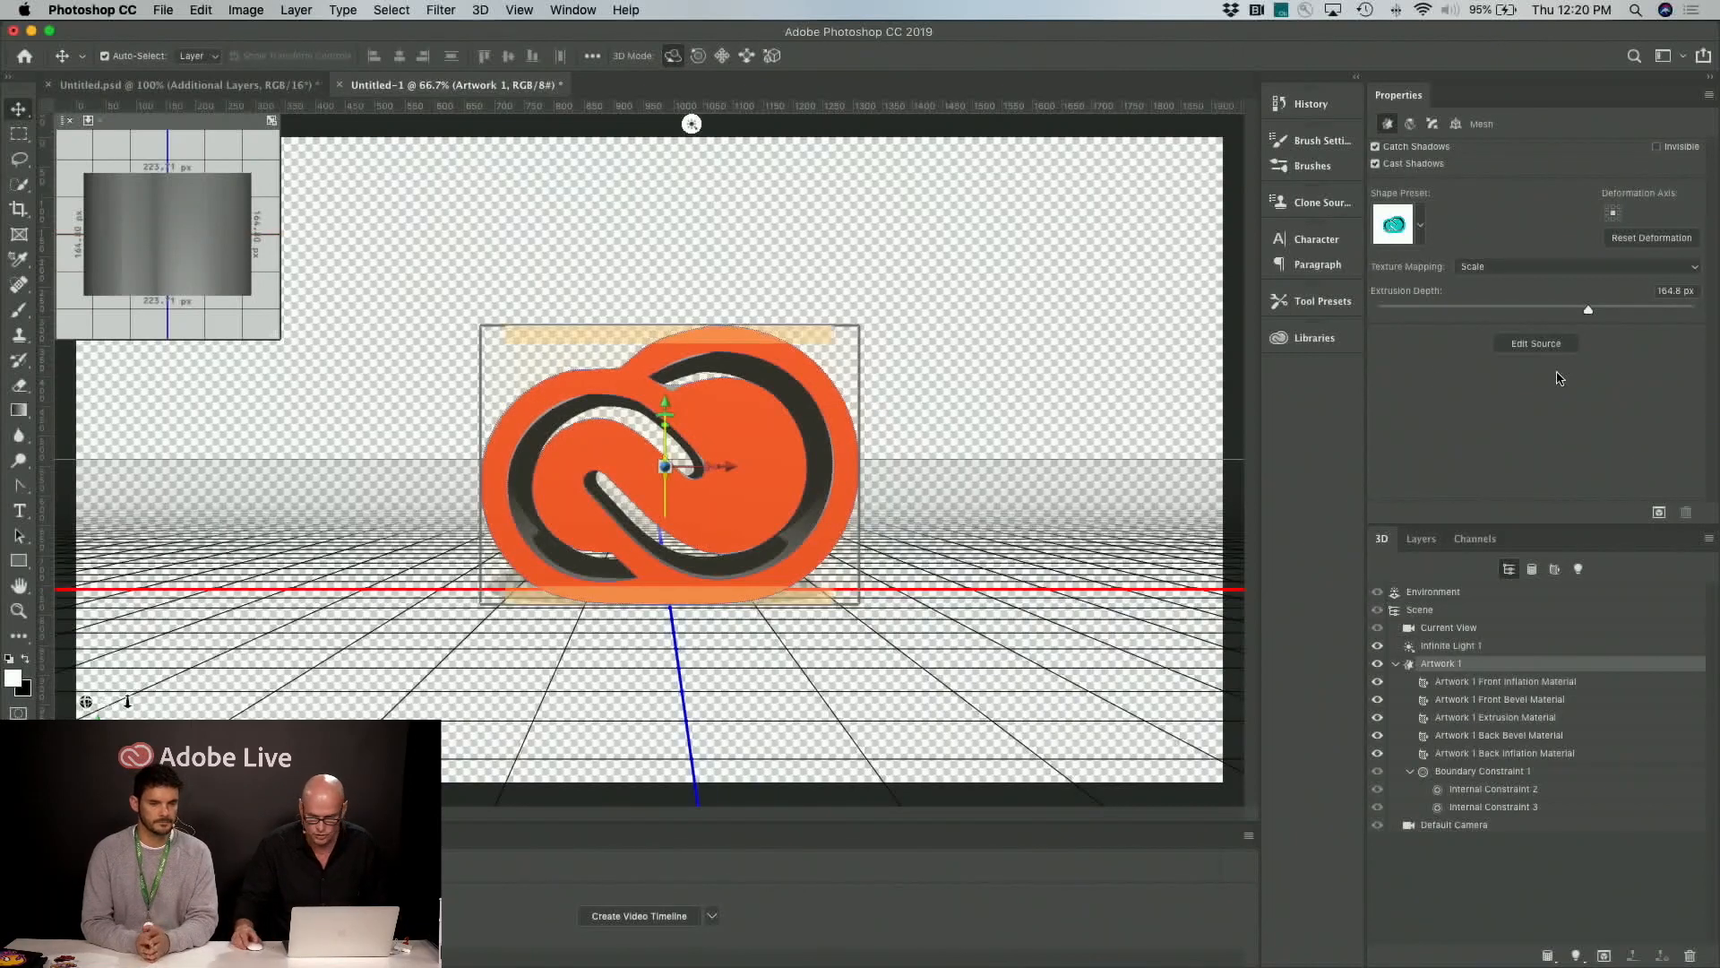
drag(1589, 312, 1548, 313)
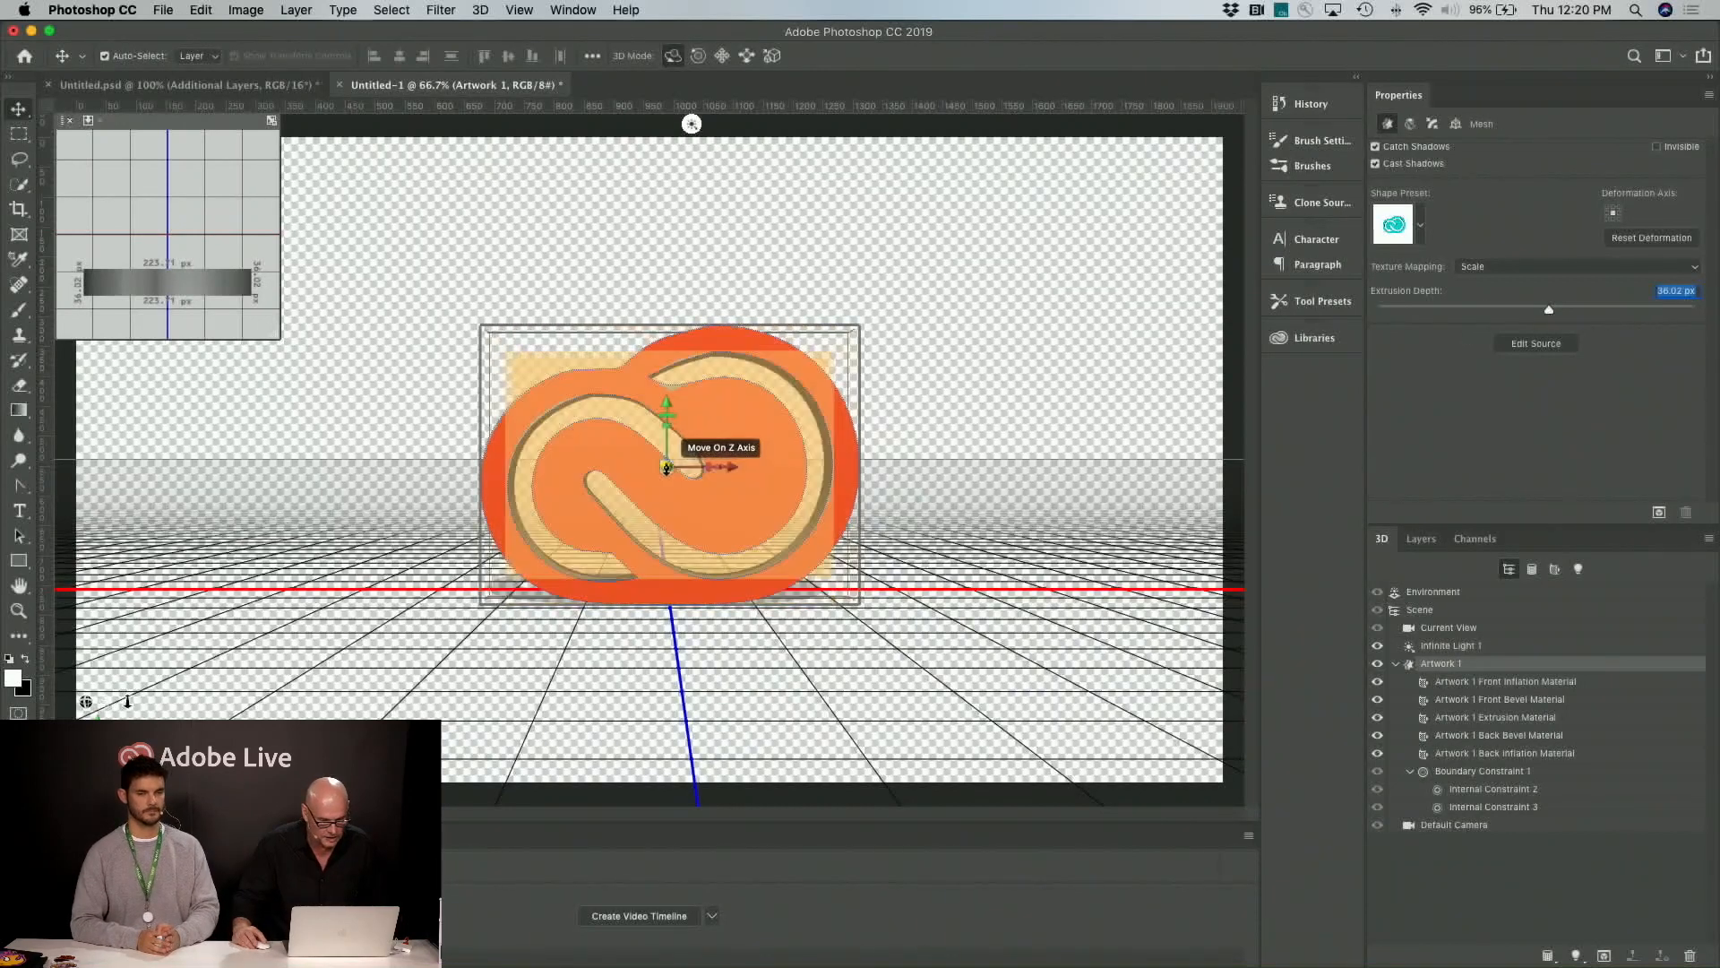
drag(666, 467, 661, 407)
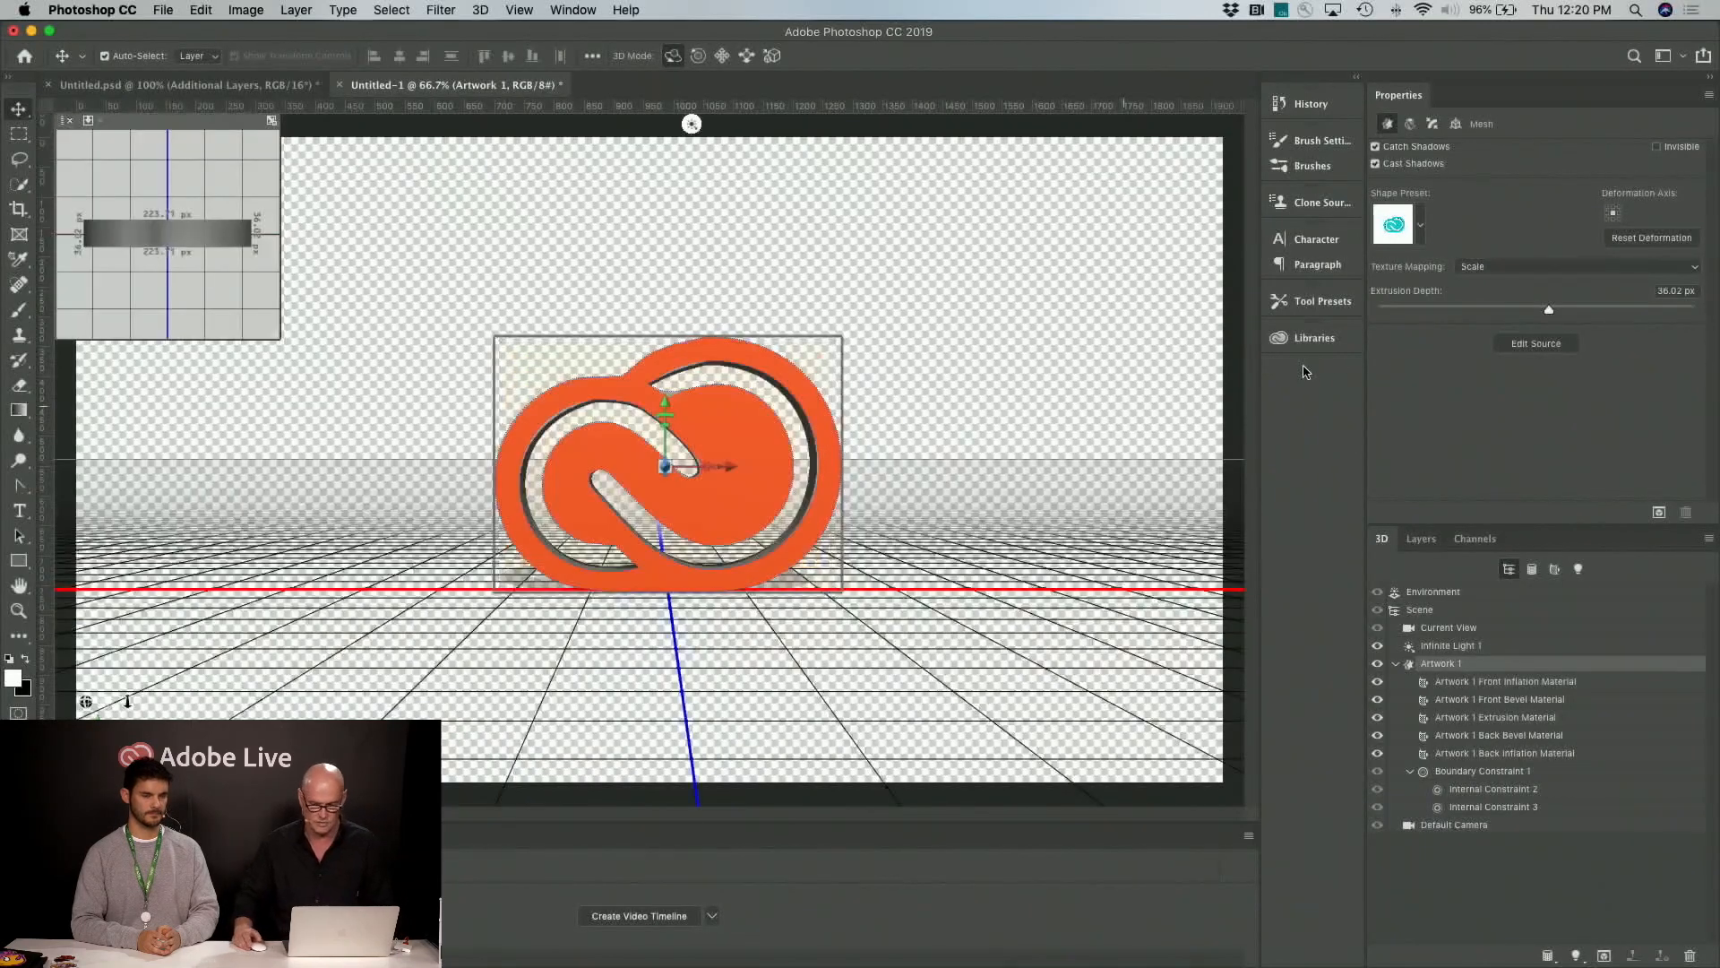
Give the logo's front cap a bevel with a rounded contour and a width of 10%
click(1432, 124)
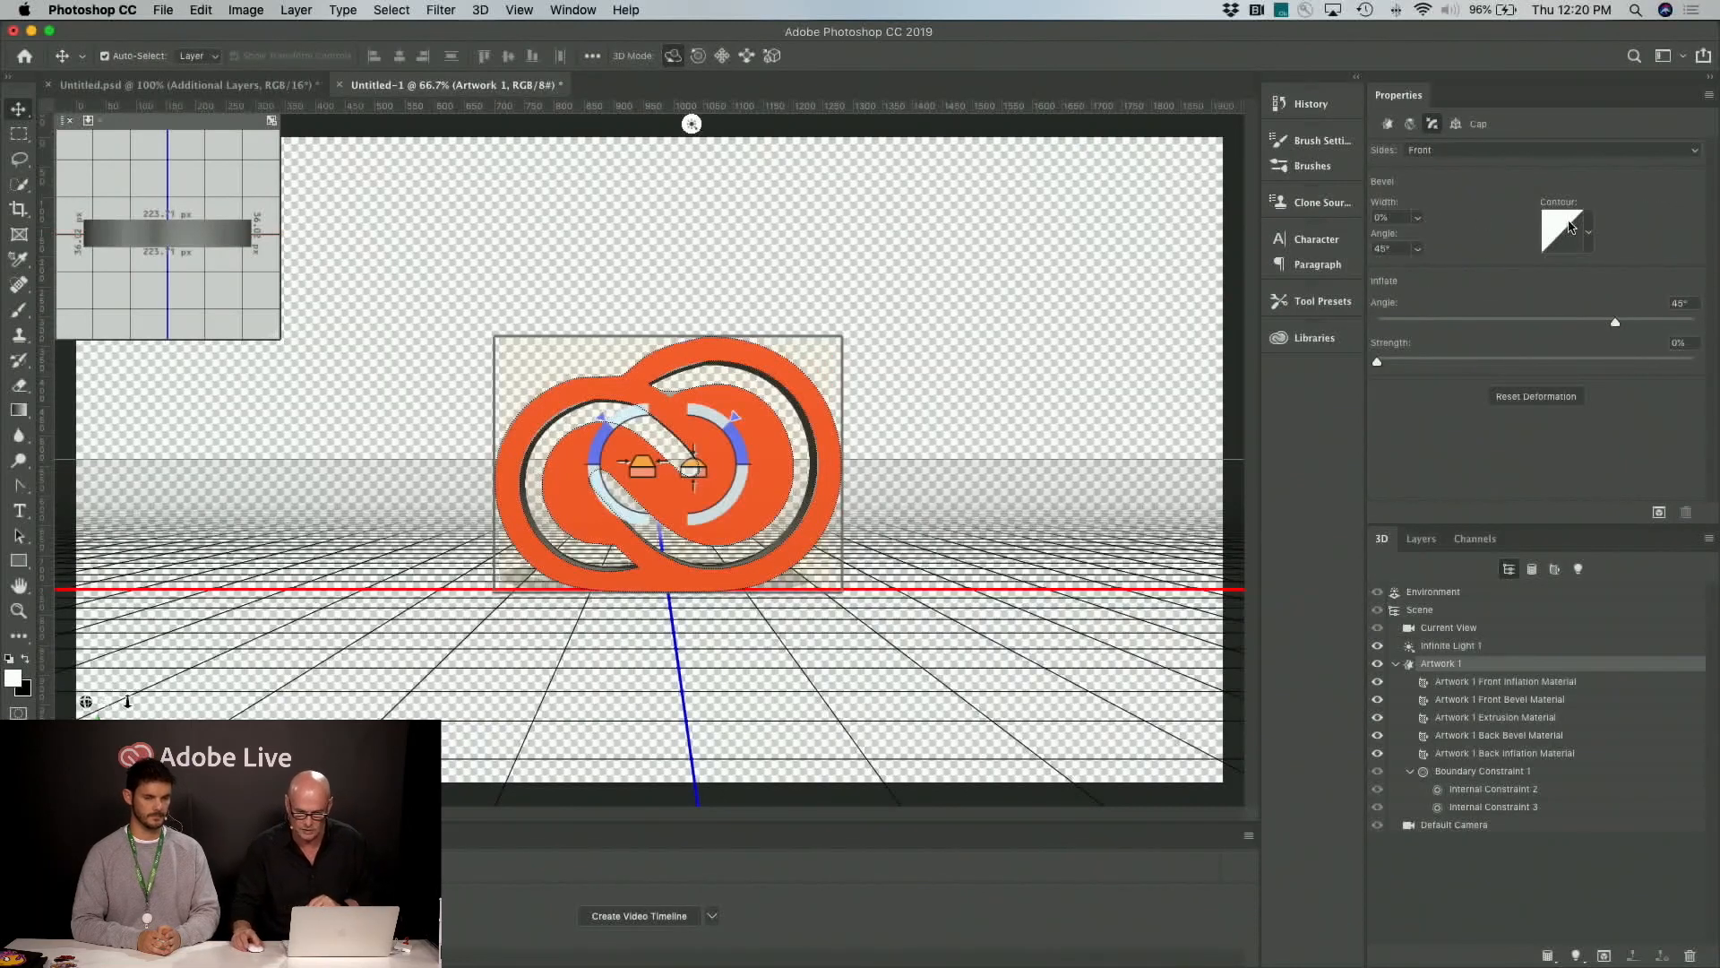
click(1591, 238)
click(1474, 306)
click(1418, 219)
mouse_move(1419, 240)
mouse_down()
mouse_move(1469, 238)
mouse_move(1425, 241)
mouse_up()
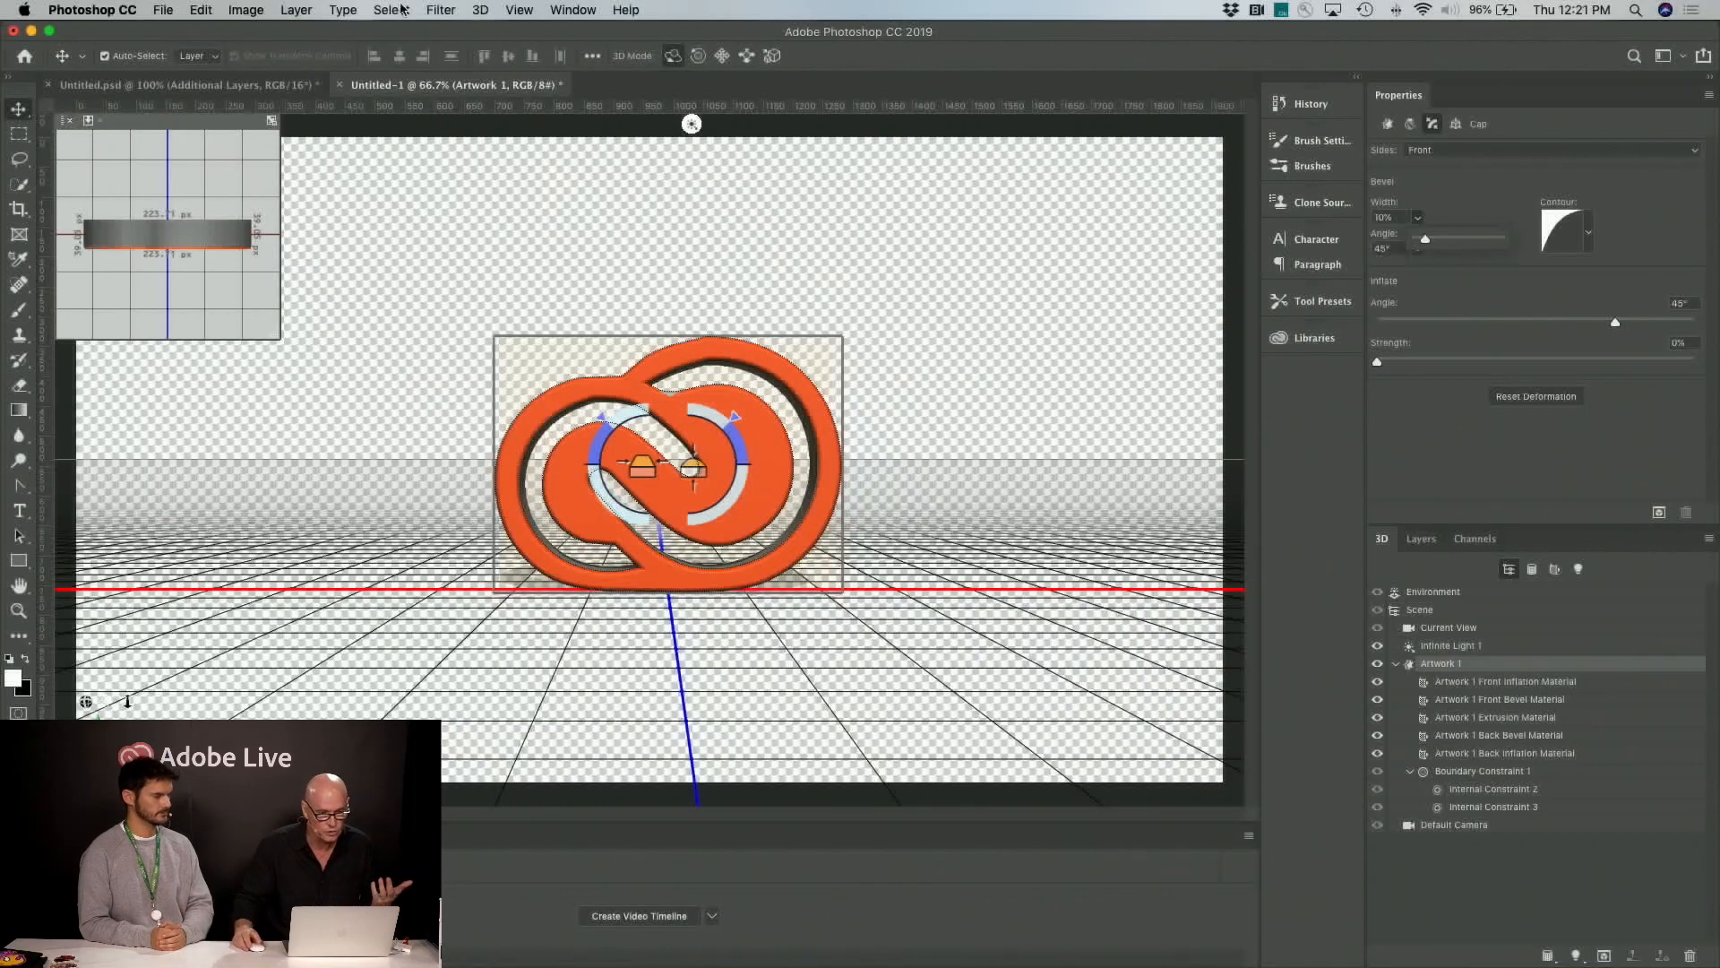
Export the 3D logo in Wavefront|OBJ format as Untitled-1.obj, saved in a new untitled folder on the Desktop
click(481, 10)
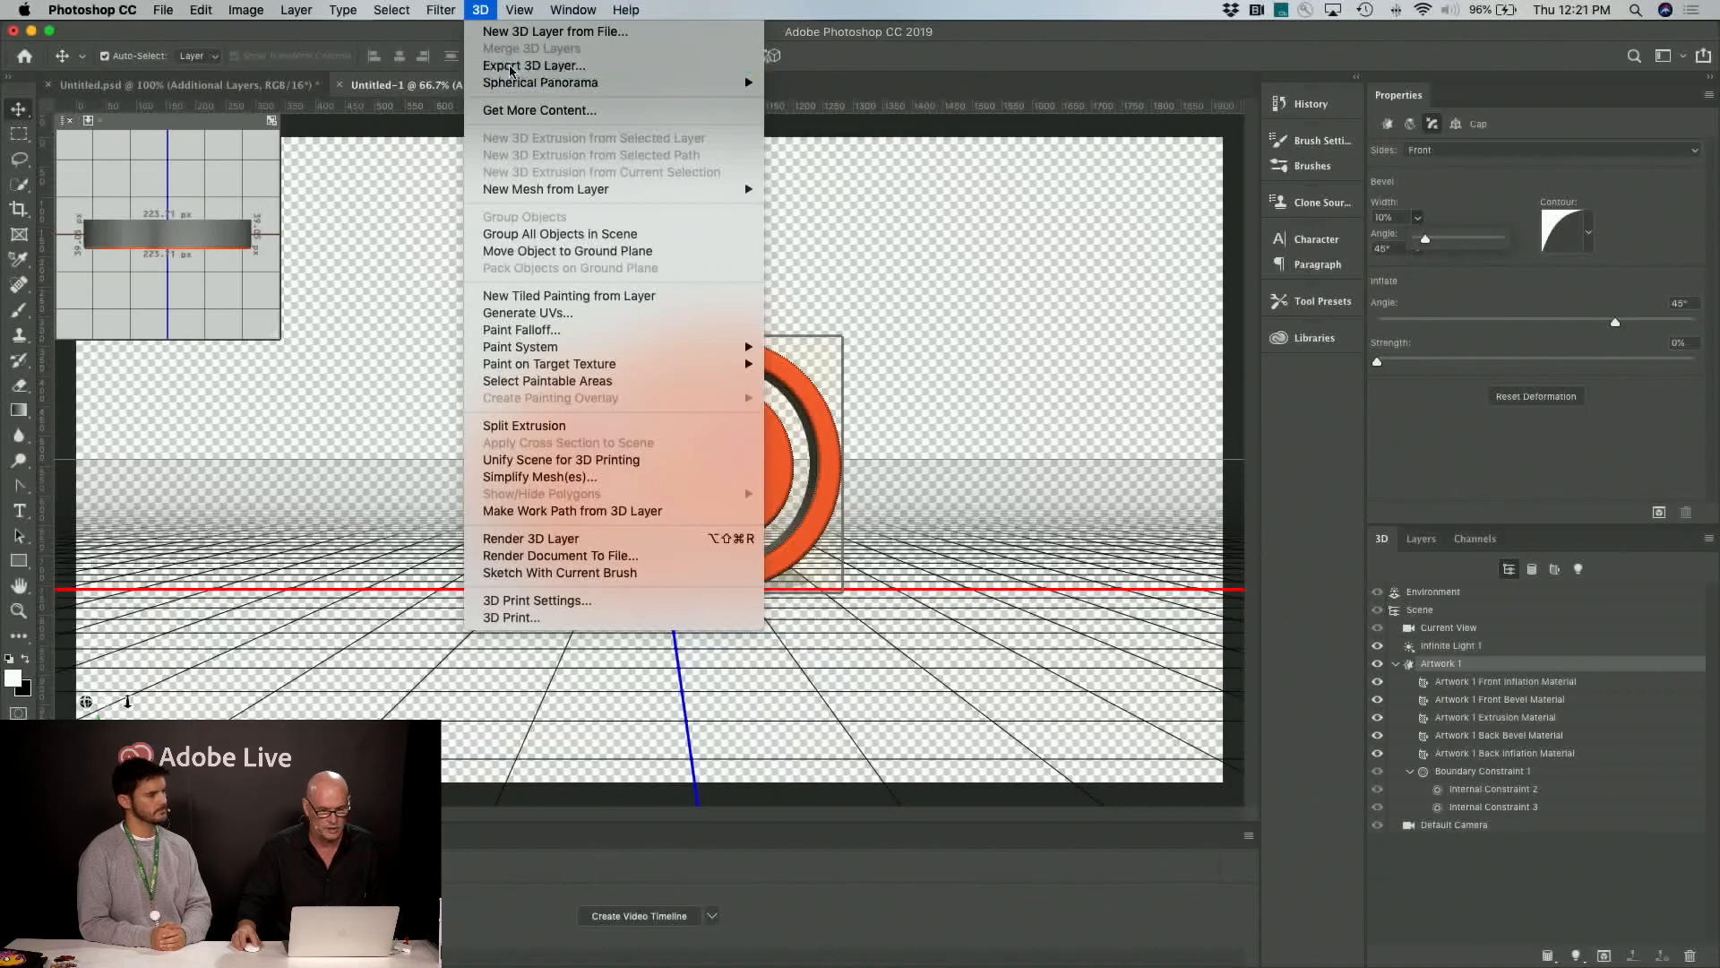
click(528, 65)
click(1152, 508)
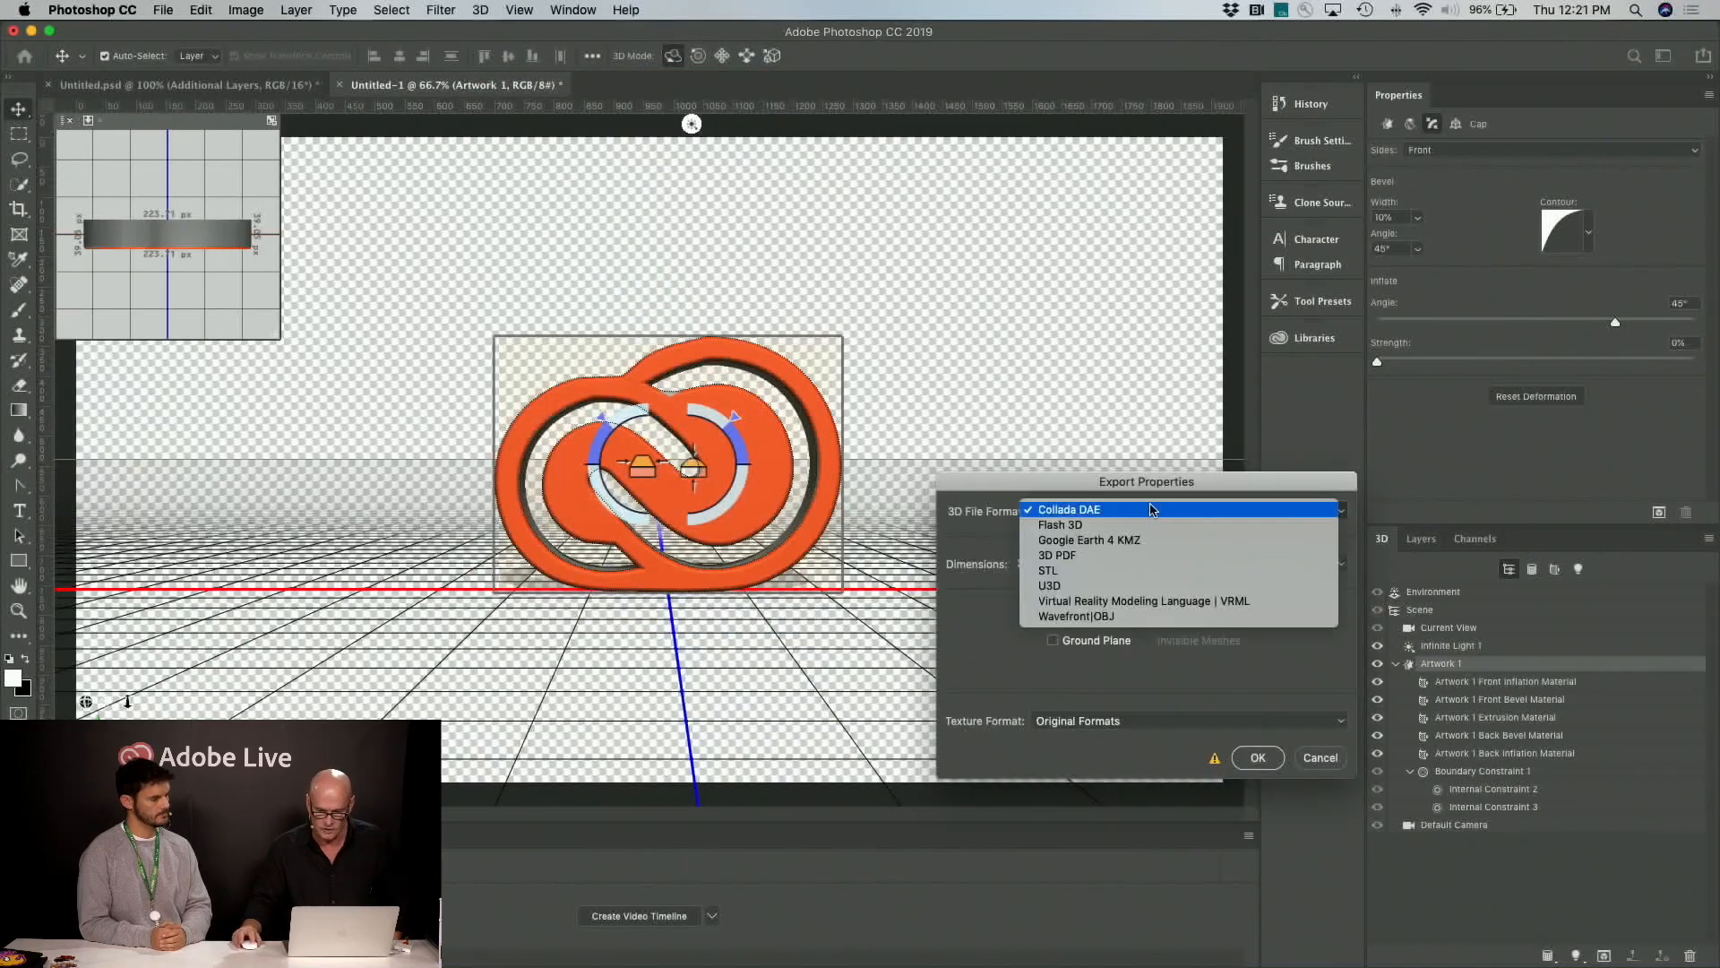
click(1084, 617)
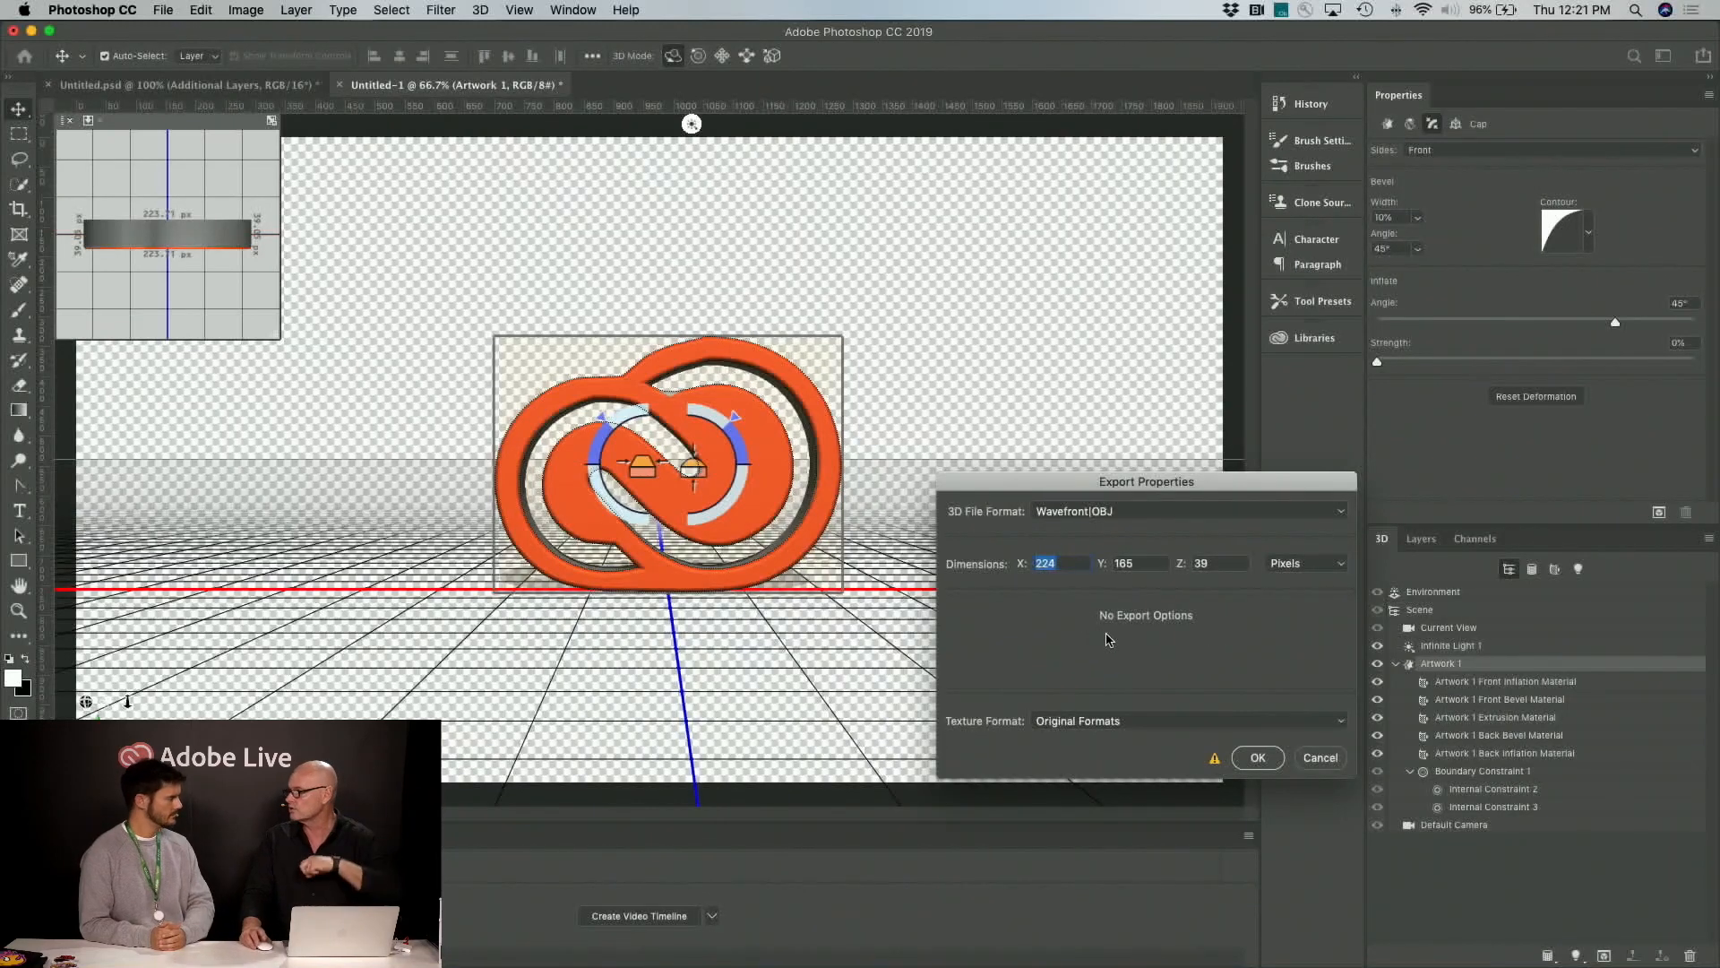
click(1259, 758)
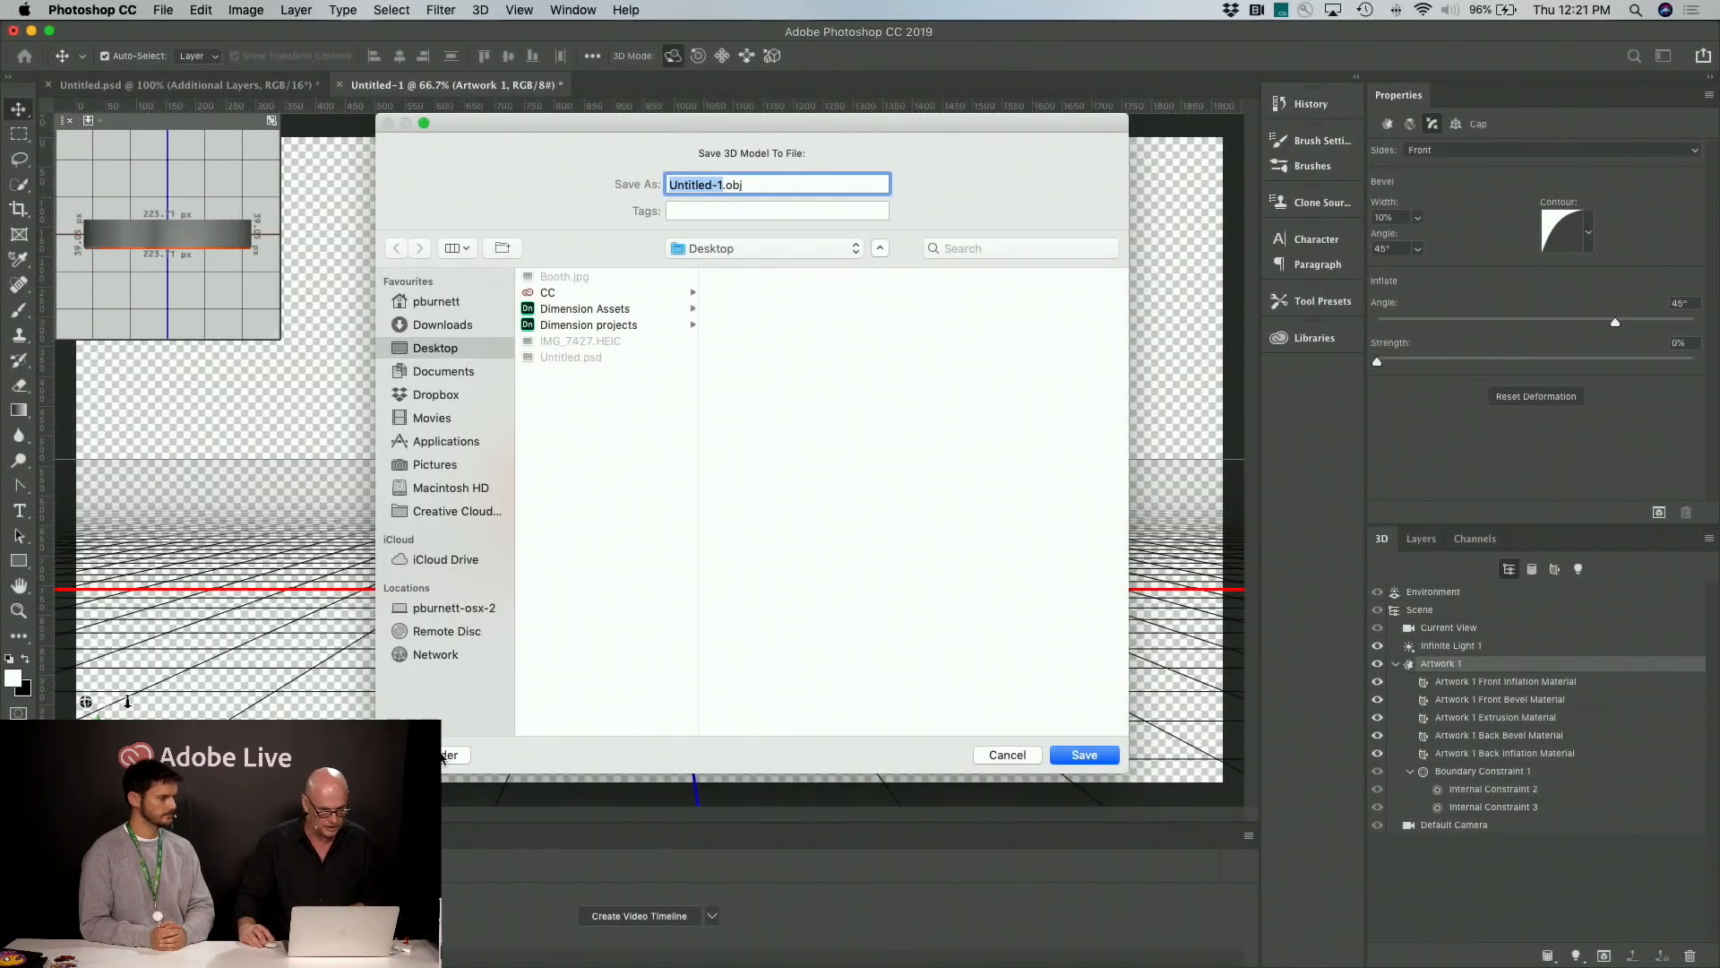
click(442, 757)
click(674, 297)
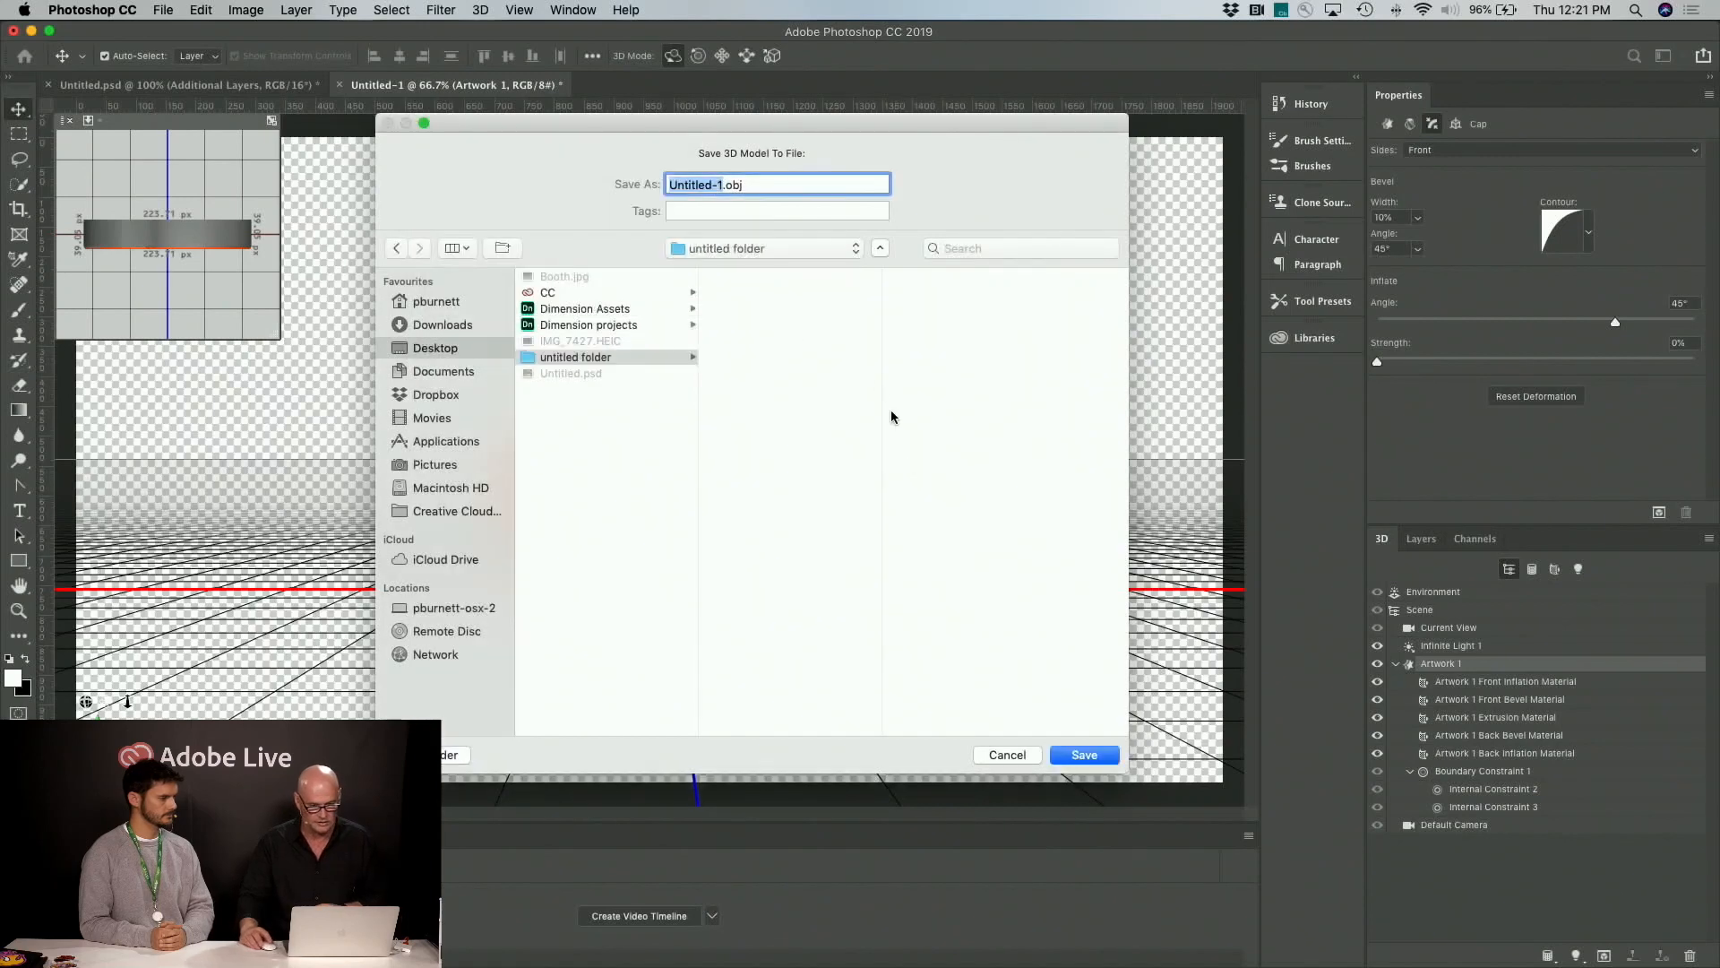
click(1085, 755)
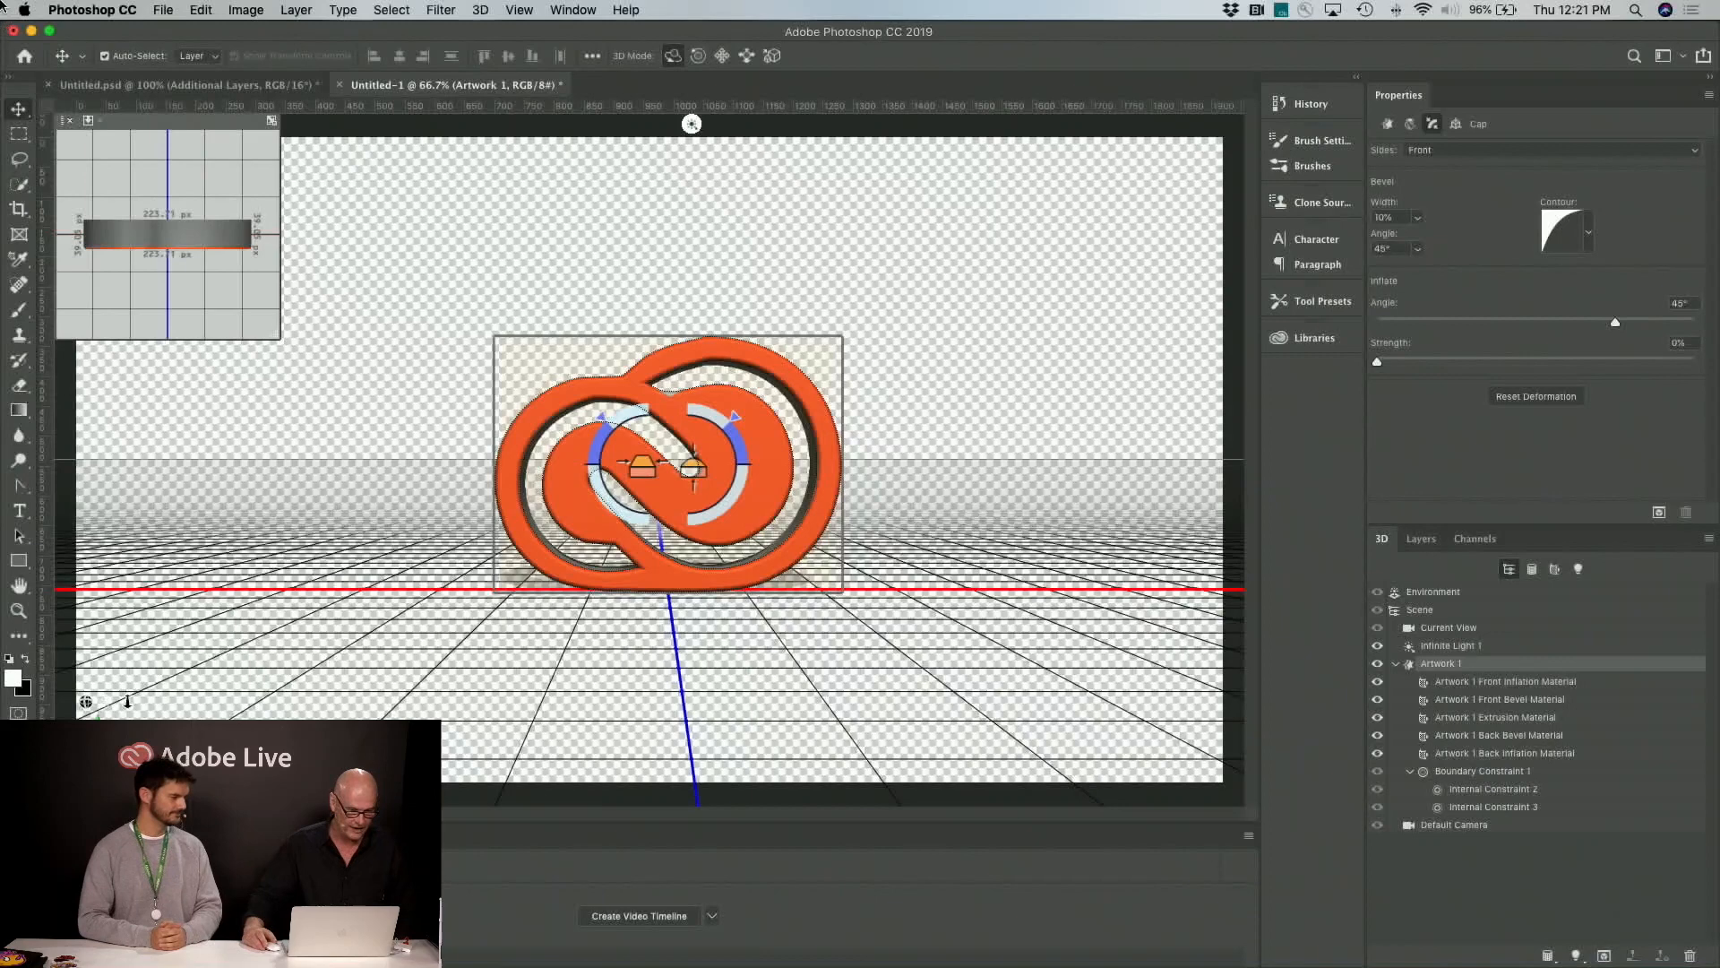
Minimize Photoshop, switch to Dimension, and create a new document without saving the cup project
click(30, 31)
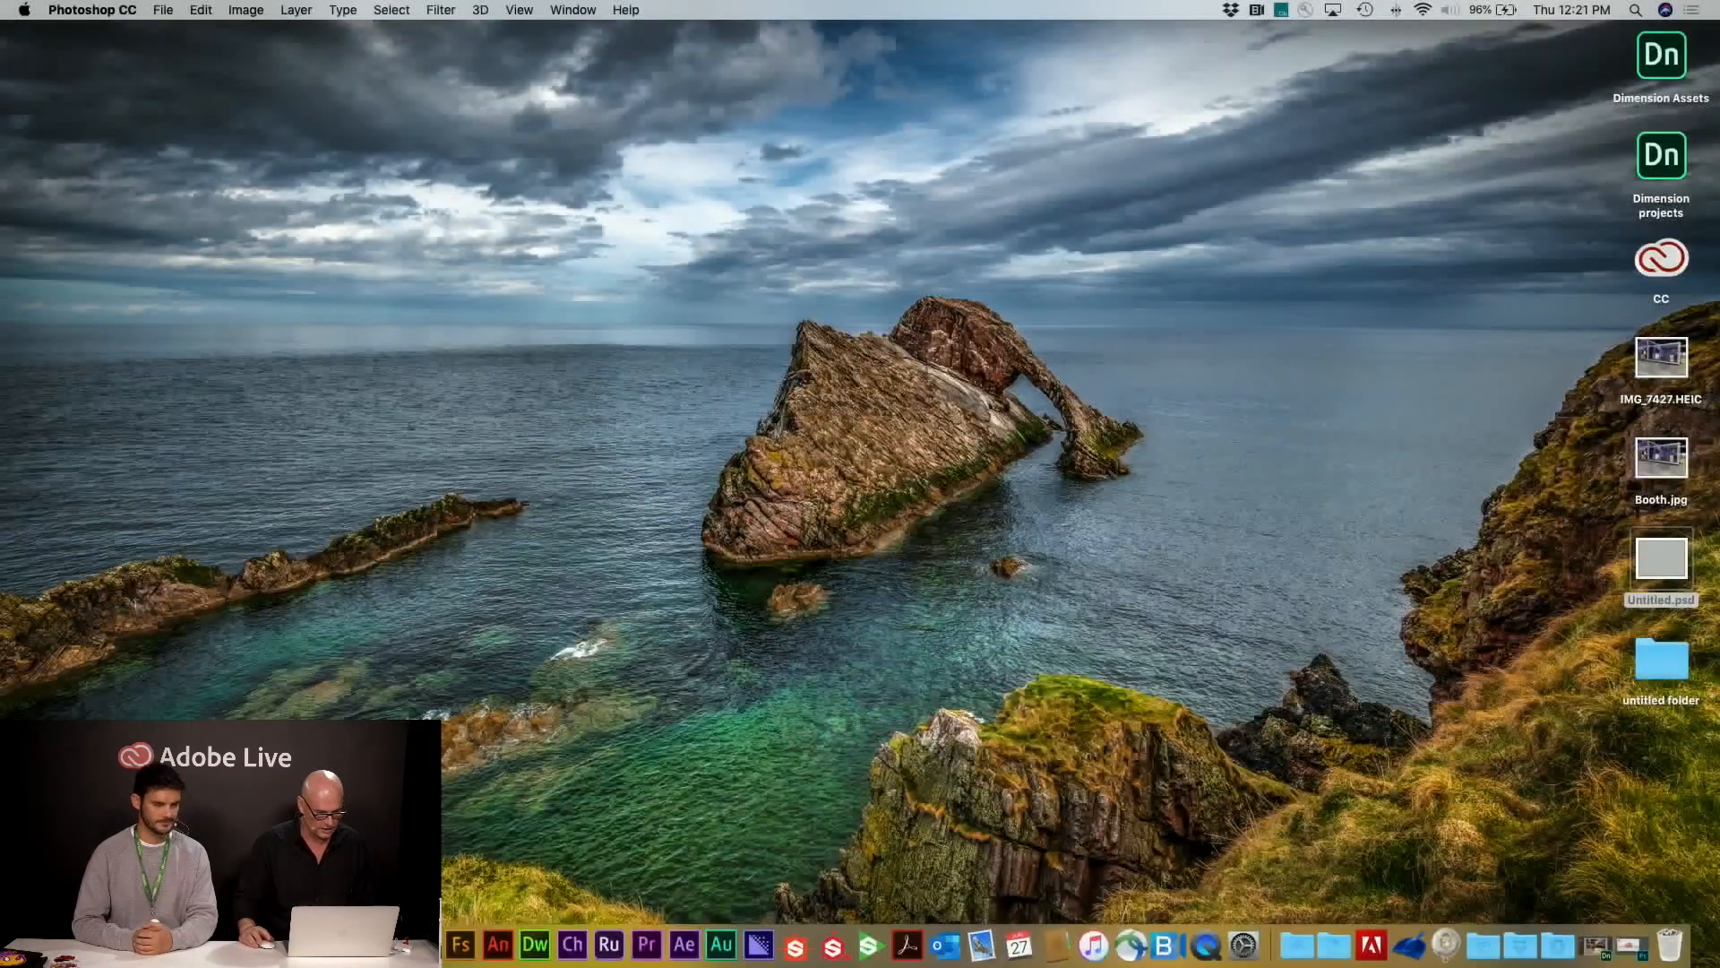
click(385, 943)
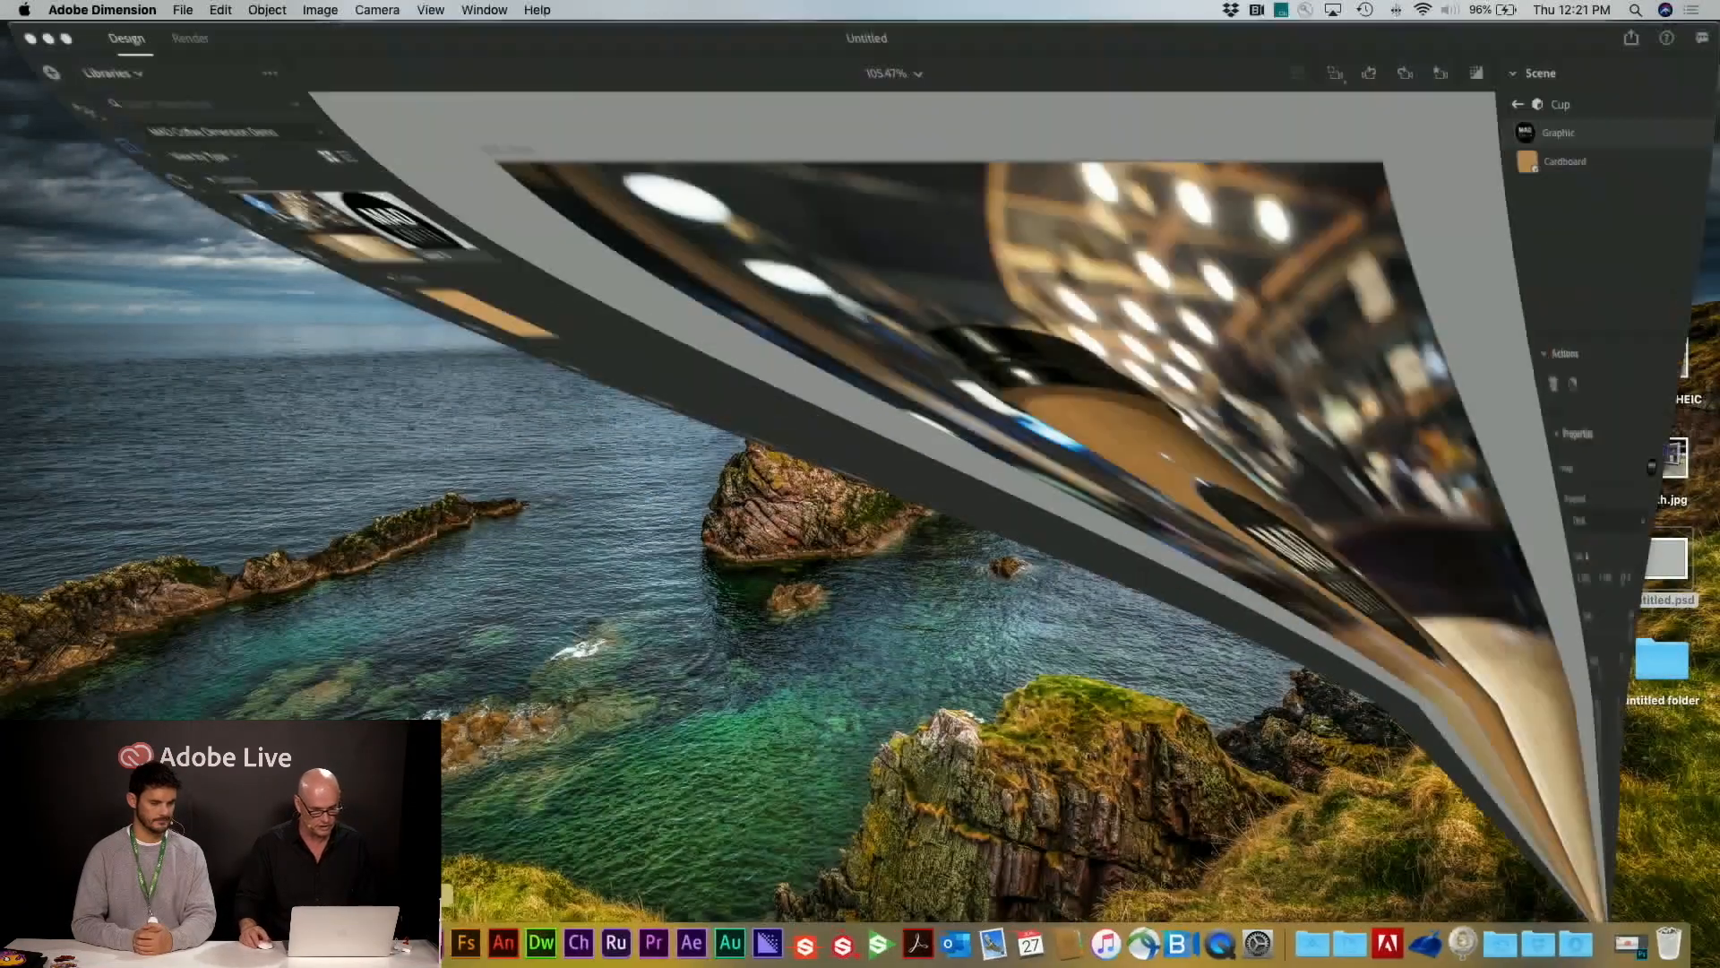
click(184, 10)
click(186, 30)
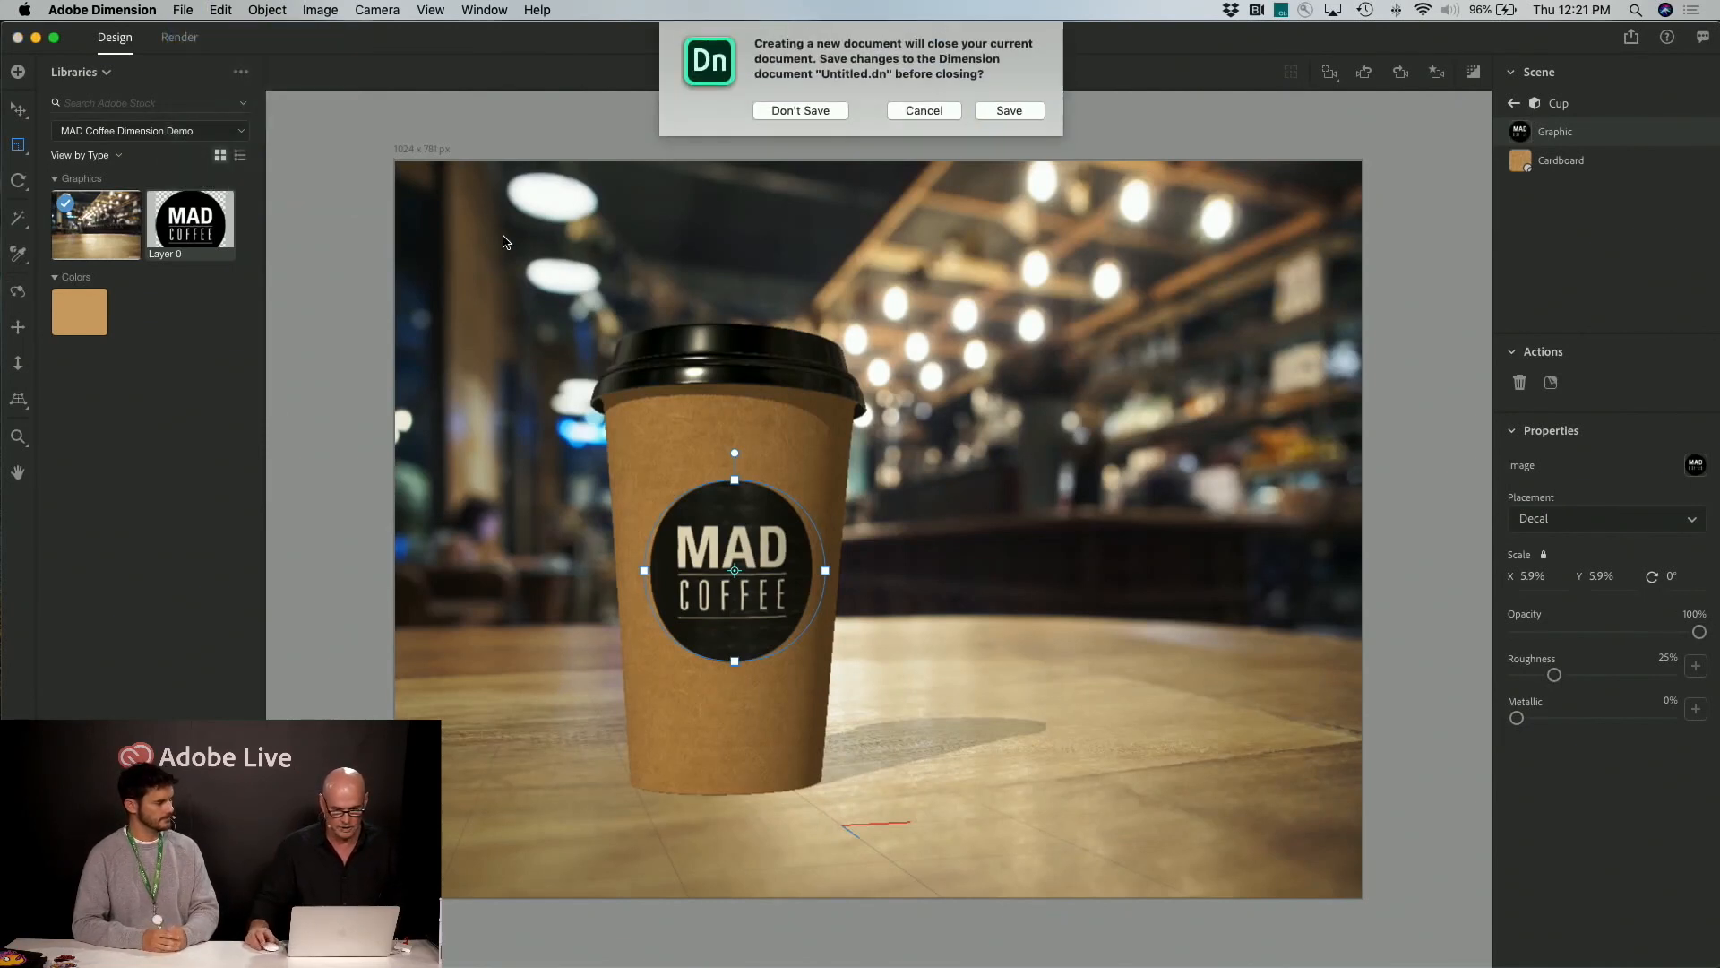
click(800, 111)
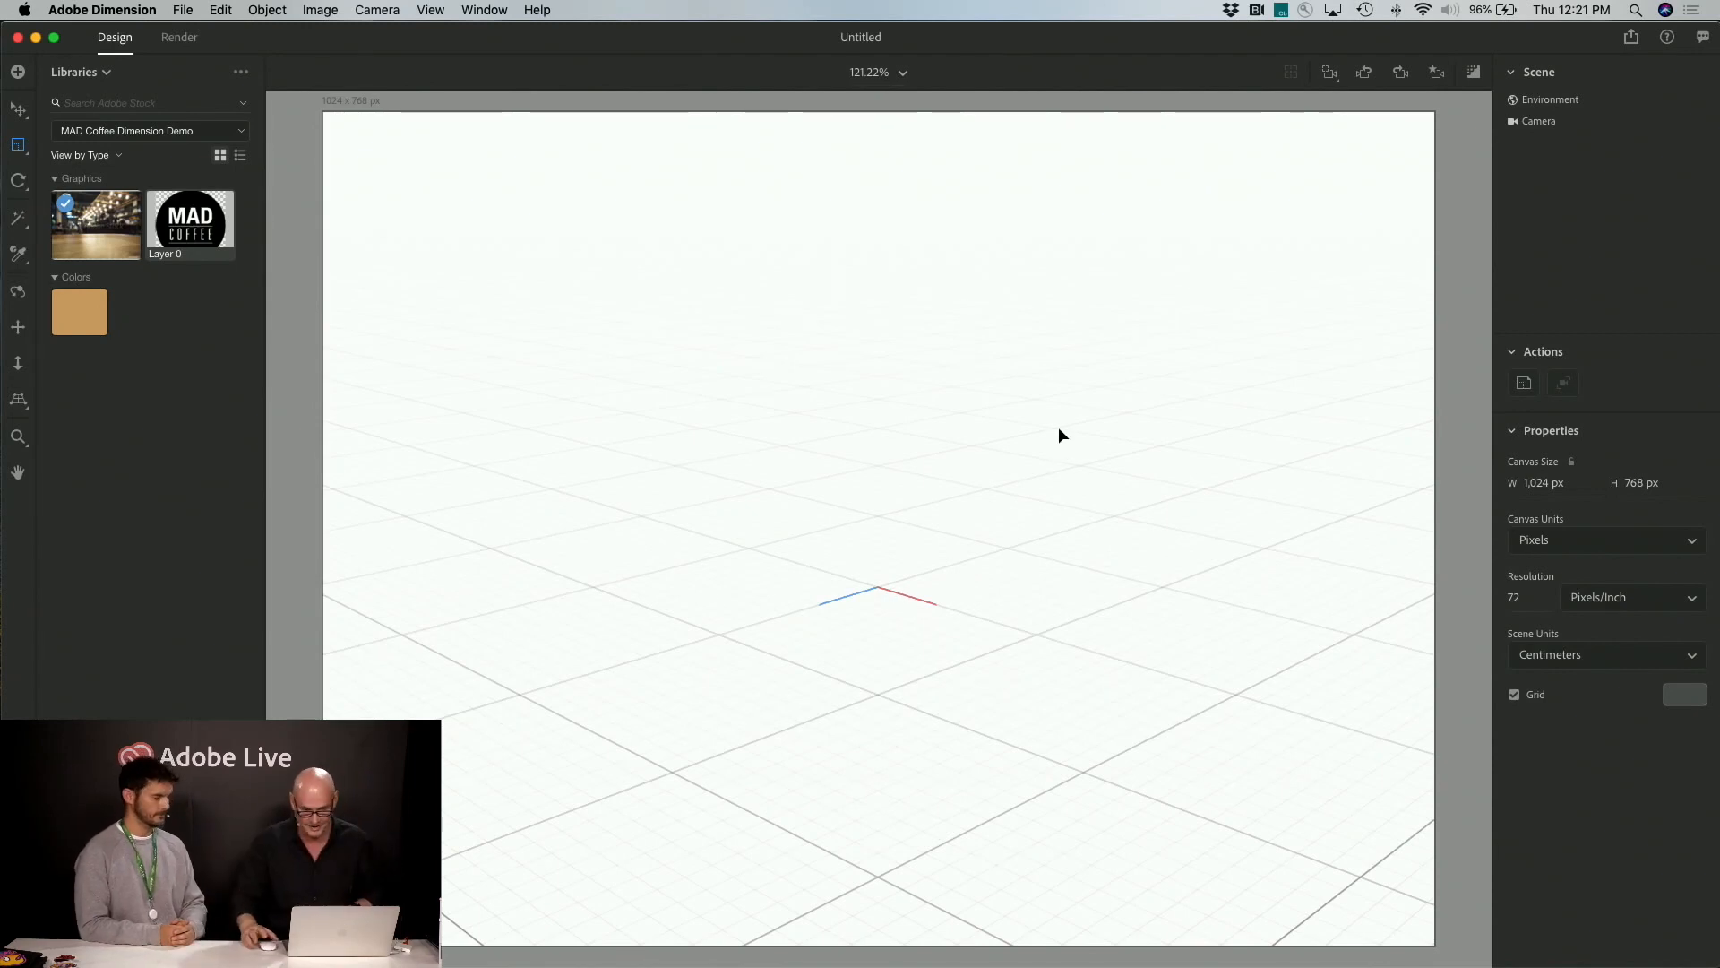
Import Booth.jpg from the Desktop as the background, and match the image's aspect ratio, environment light and camera perspective
click(182, 10)
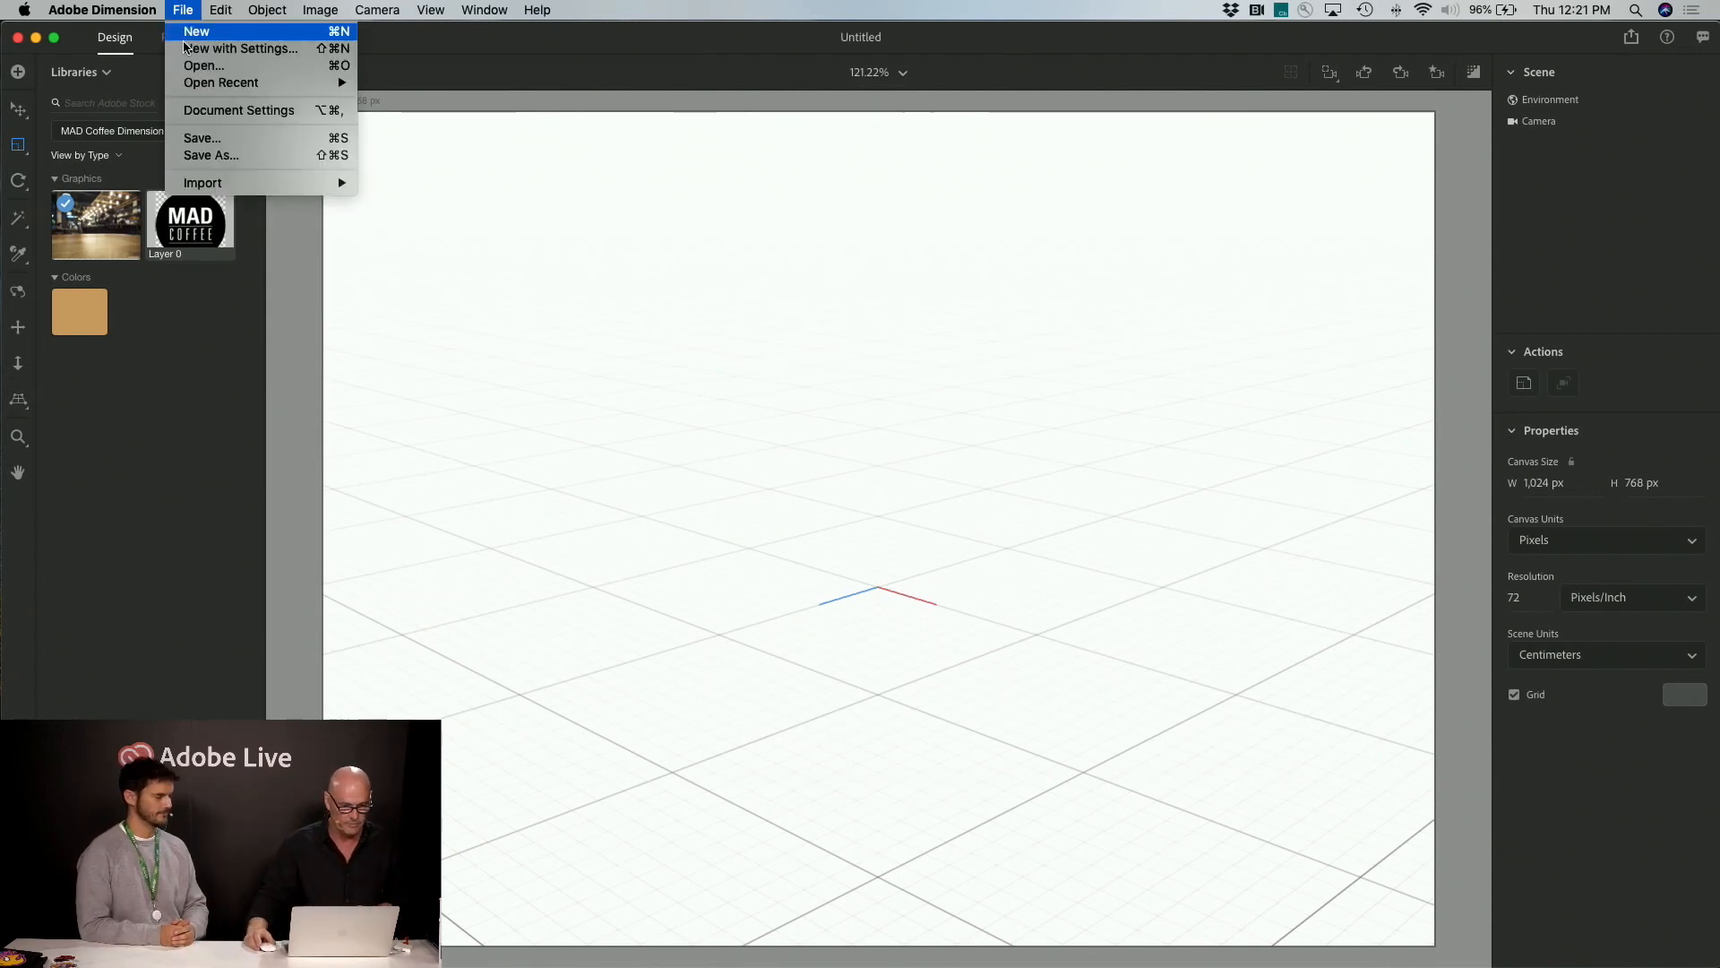
mouse_move(220, 183)
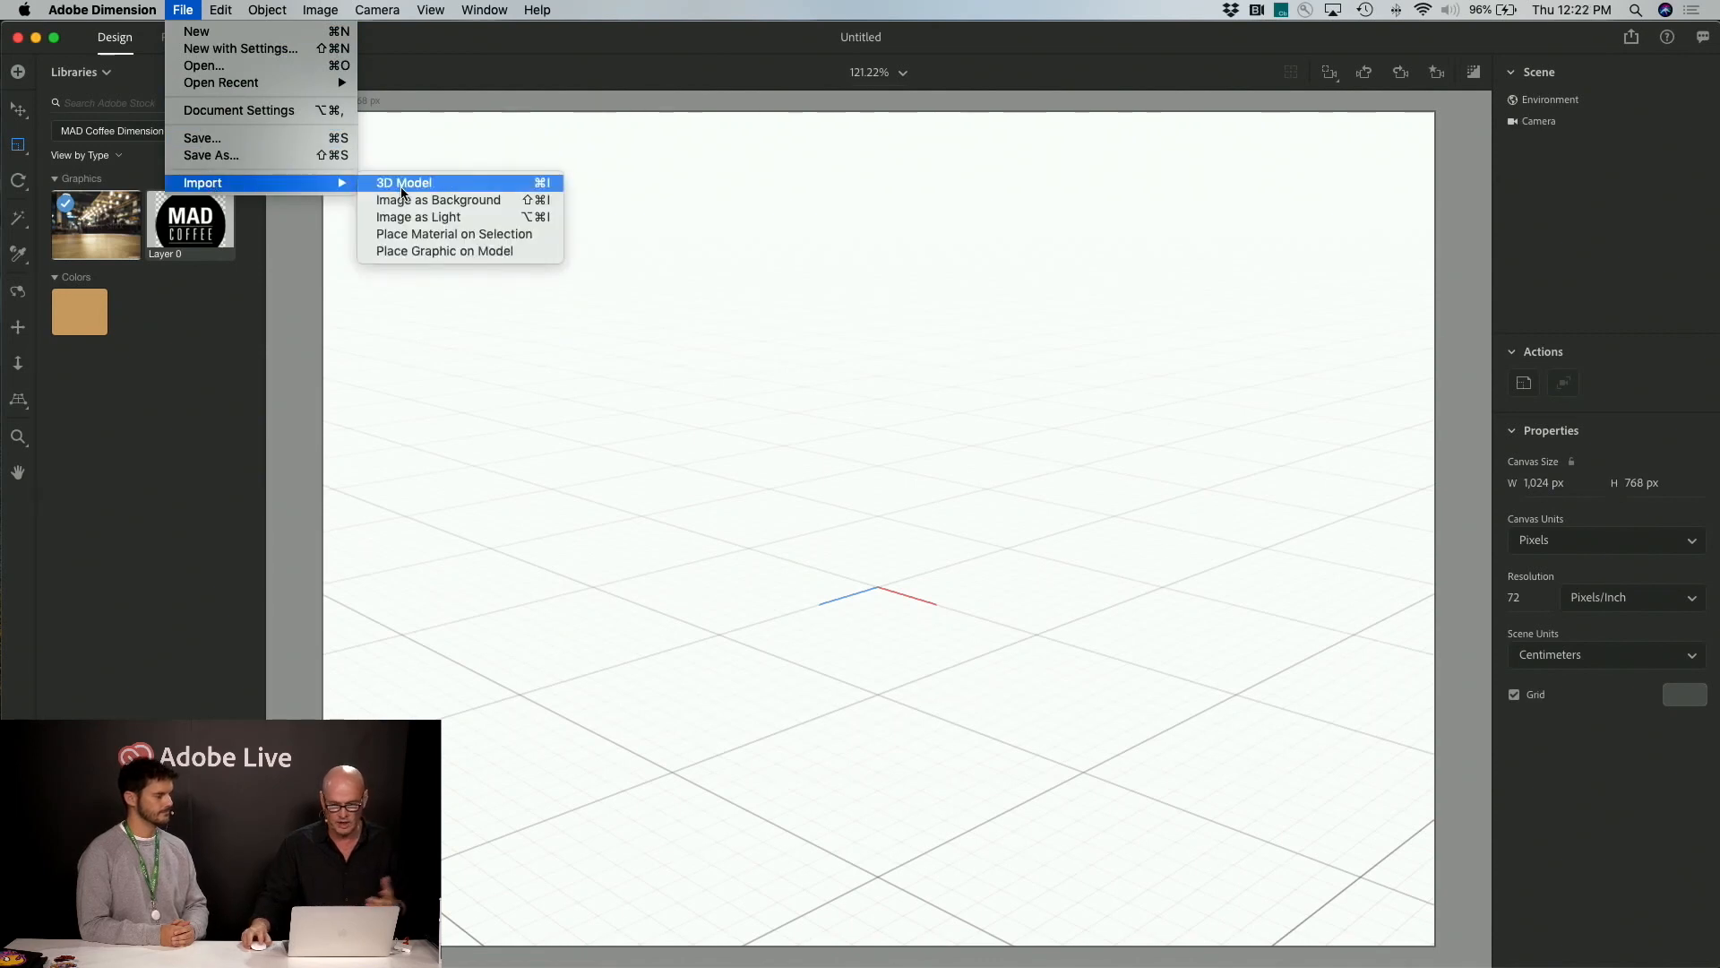
click(409, 201)
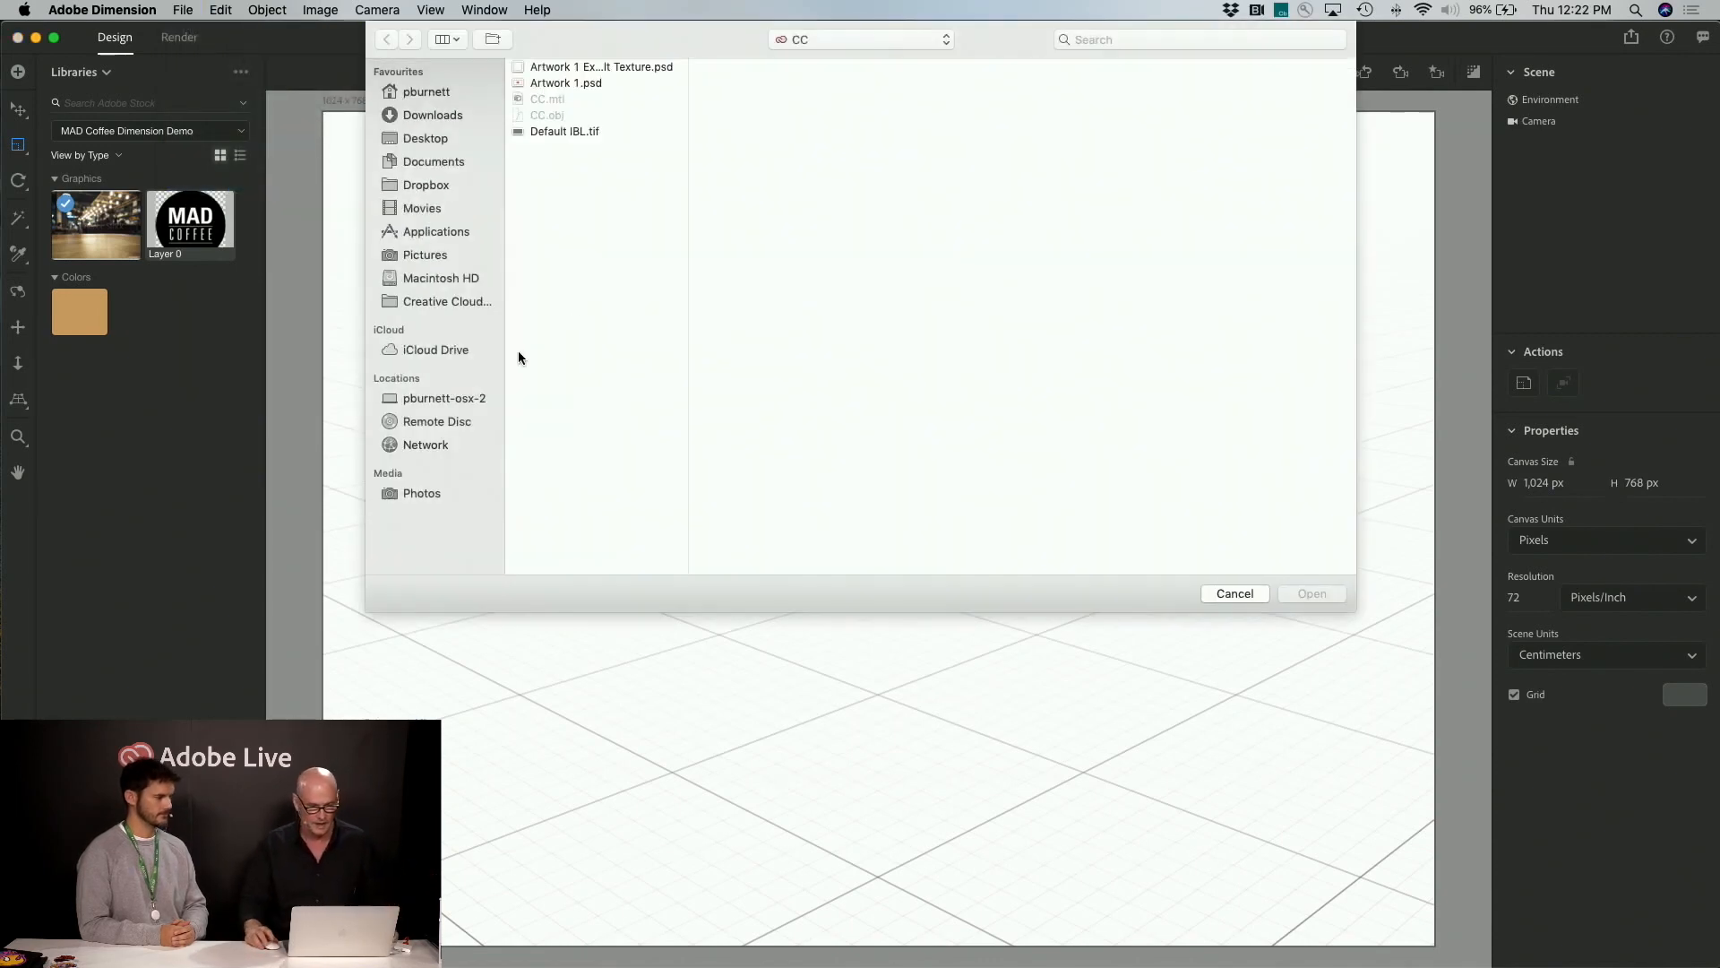
click(421, 141)
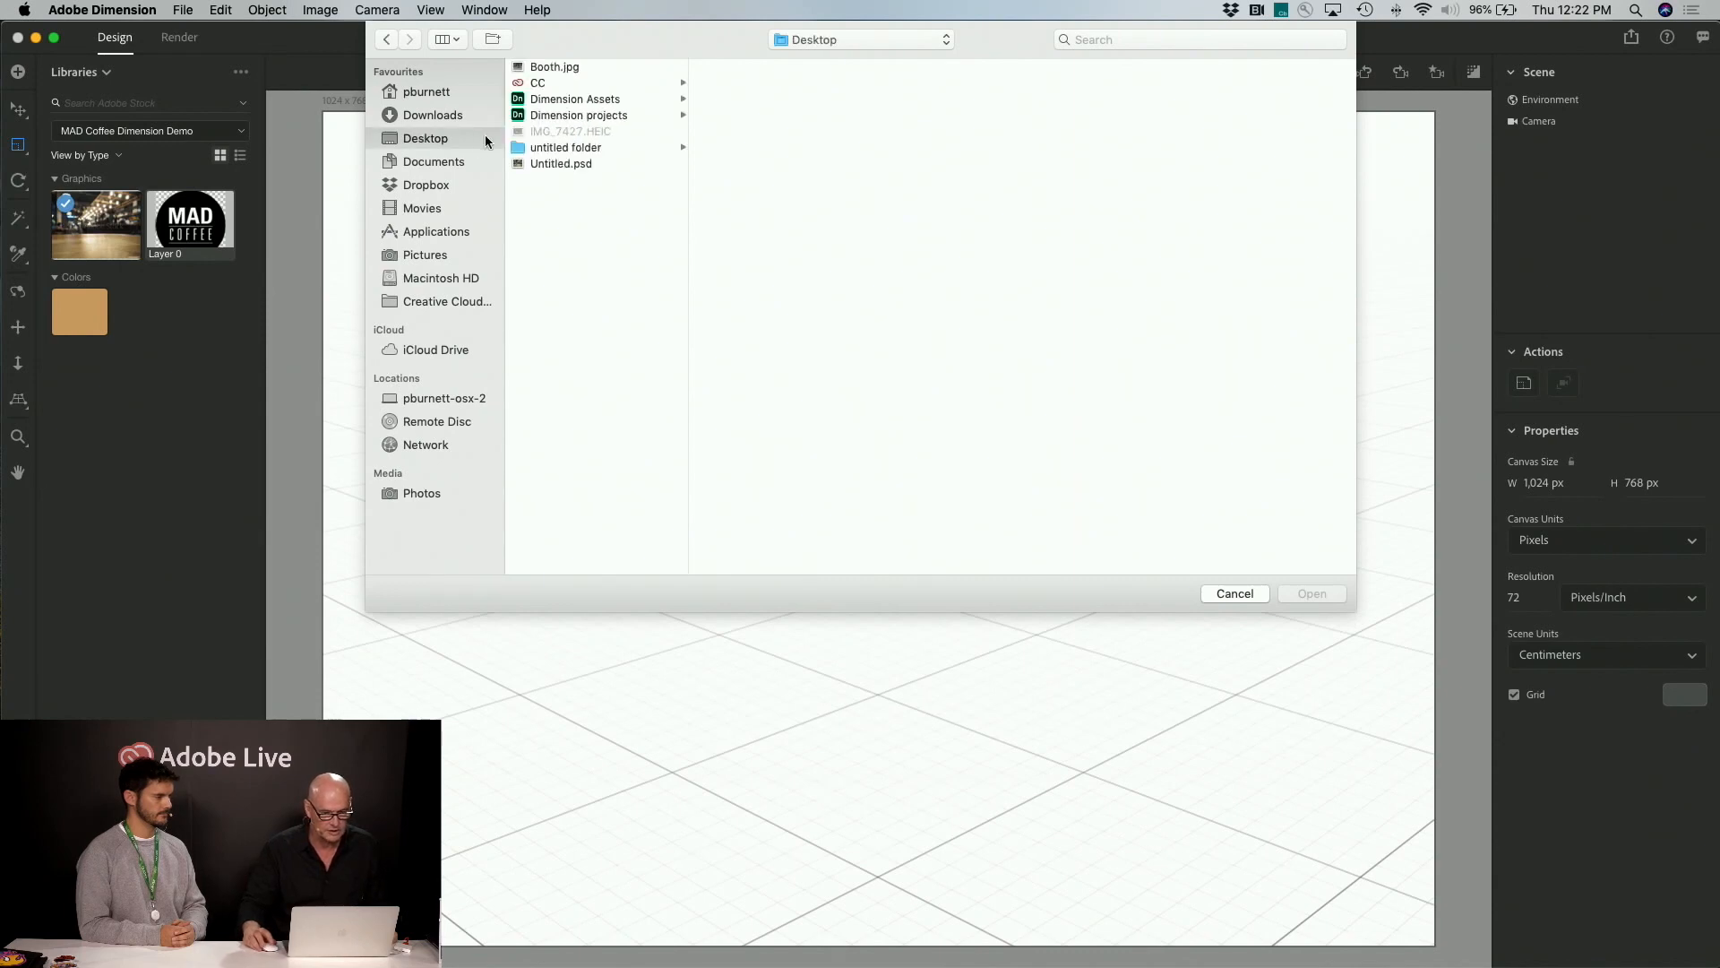
click(549, 68)
click(1312, 593)
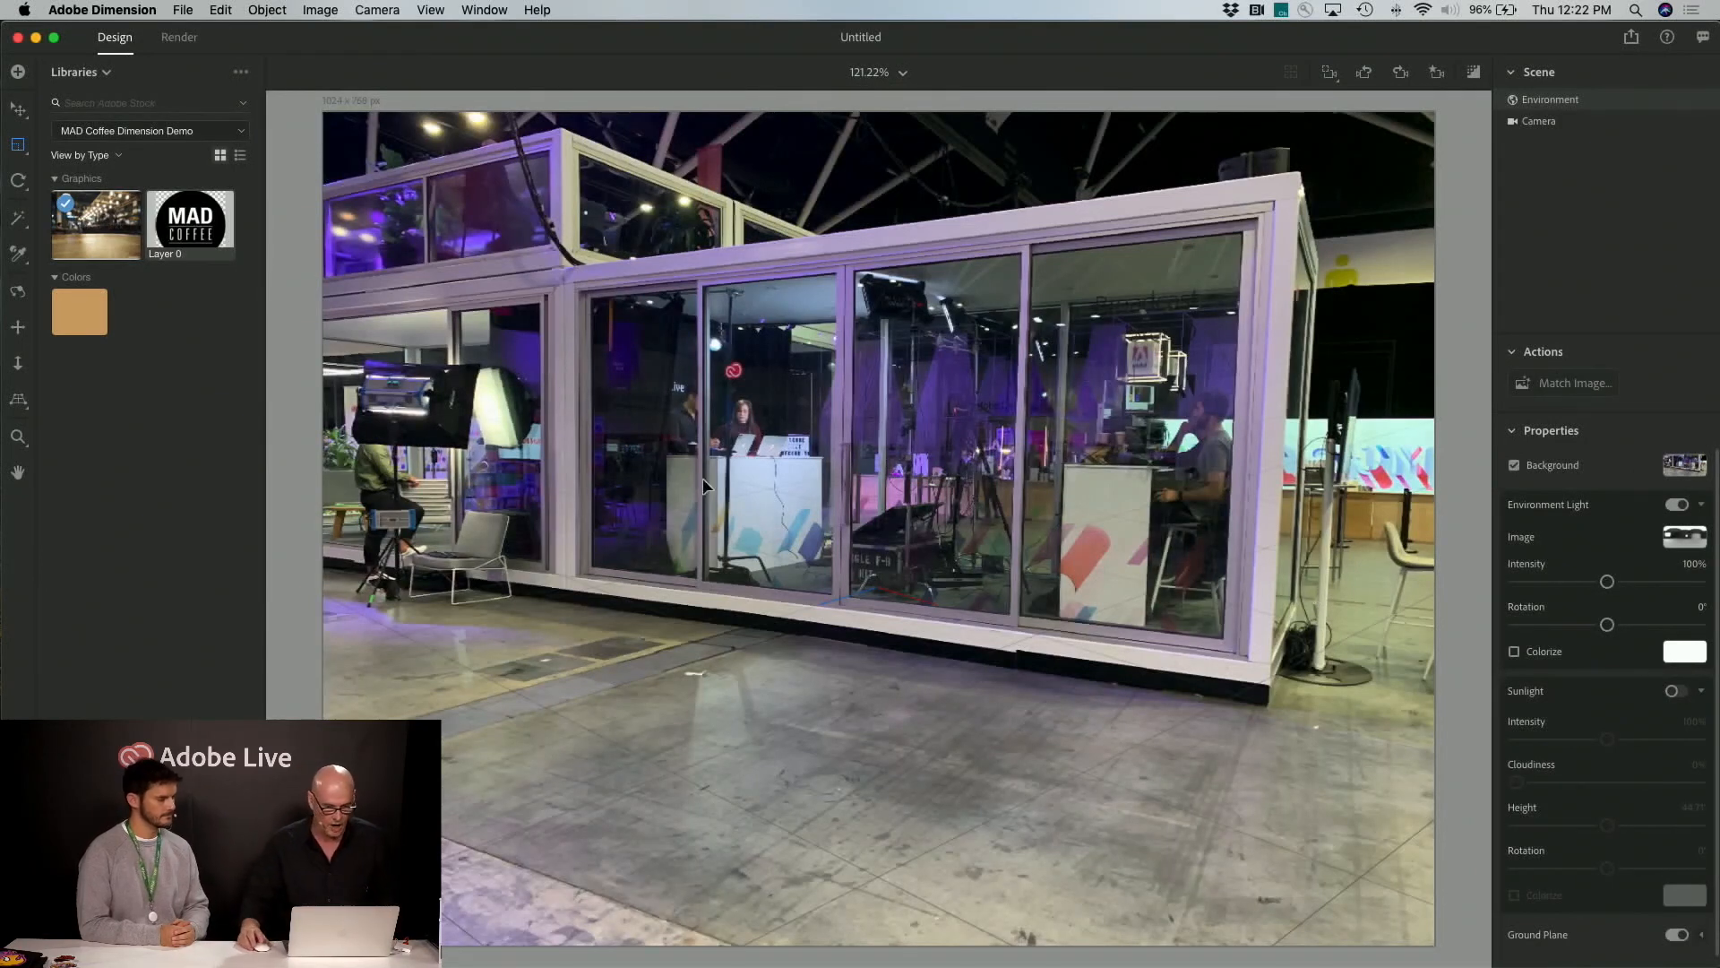
click(1573, 384)
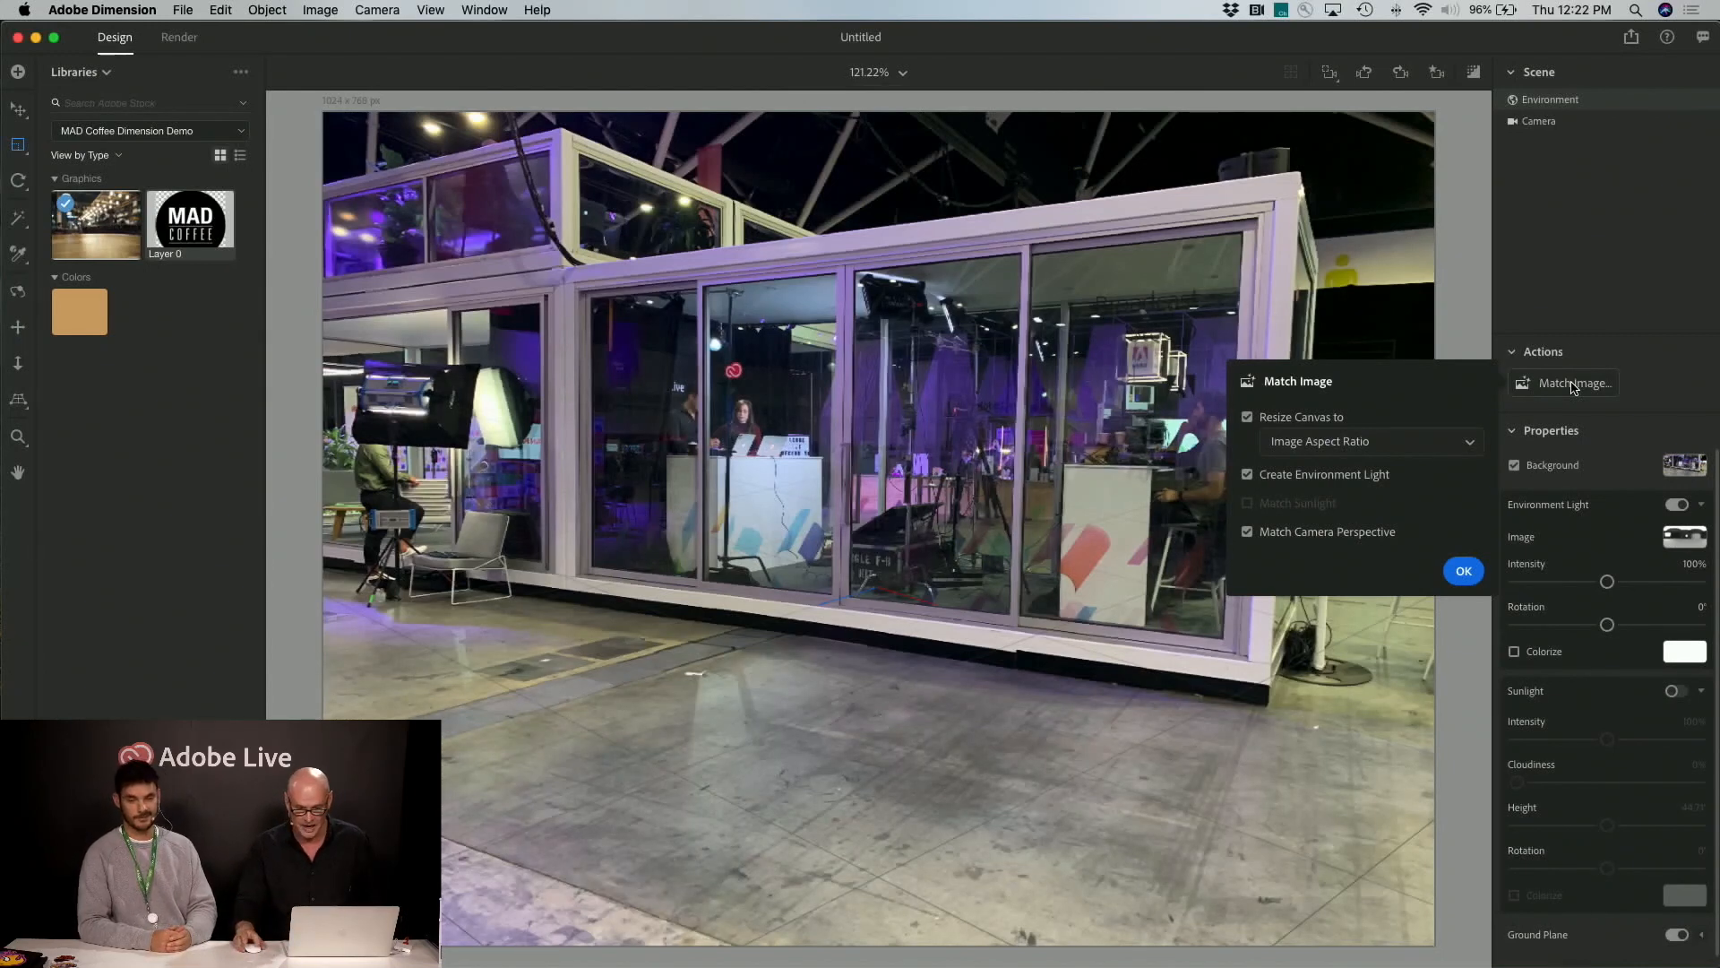
click(1463, 571)
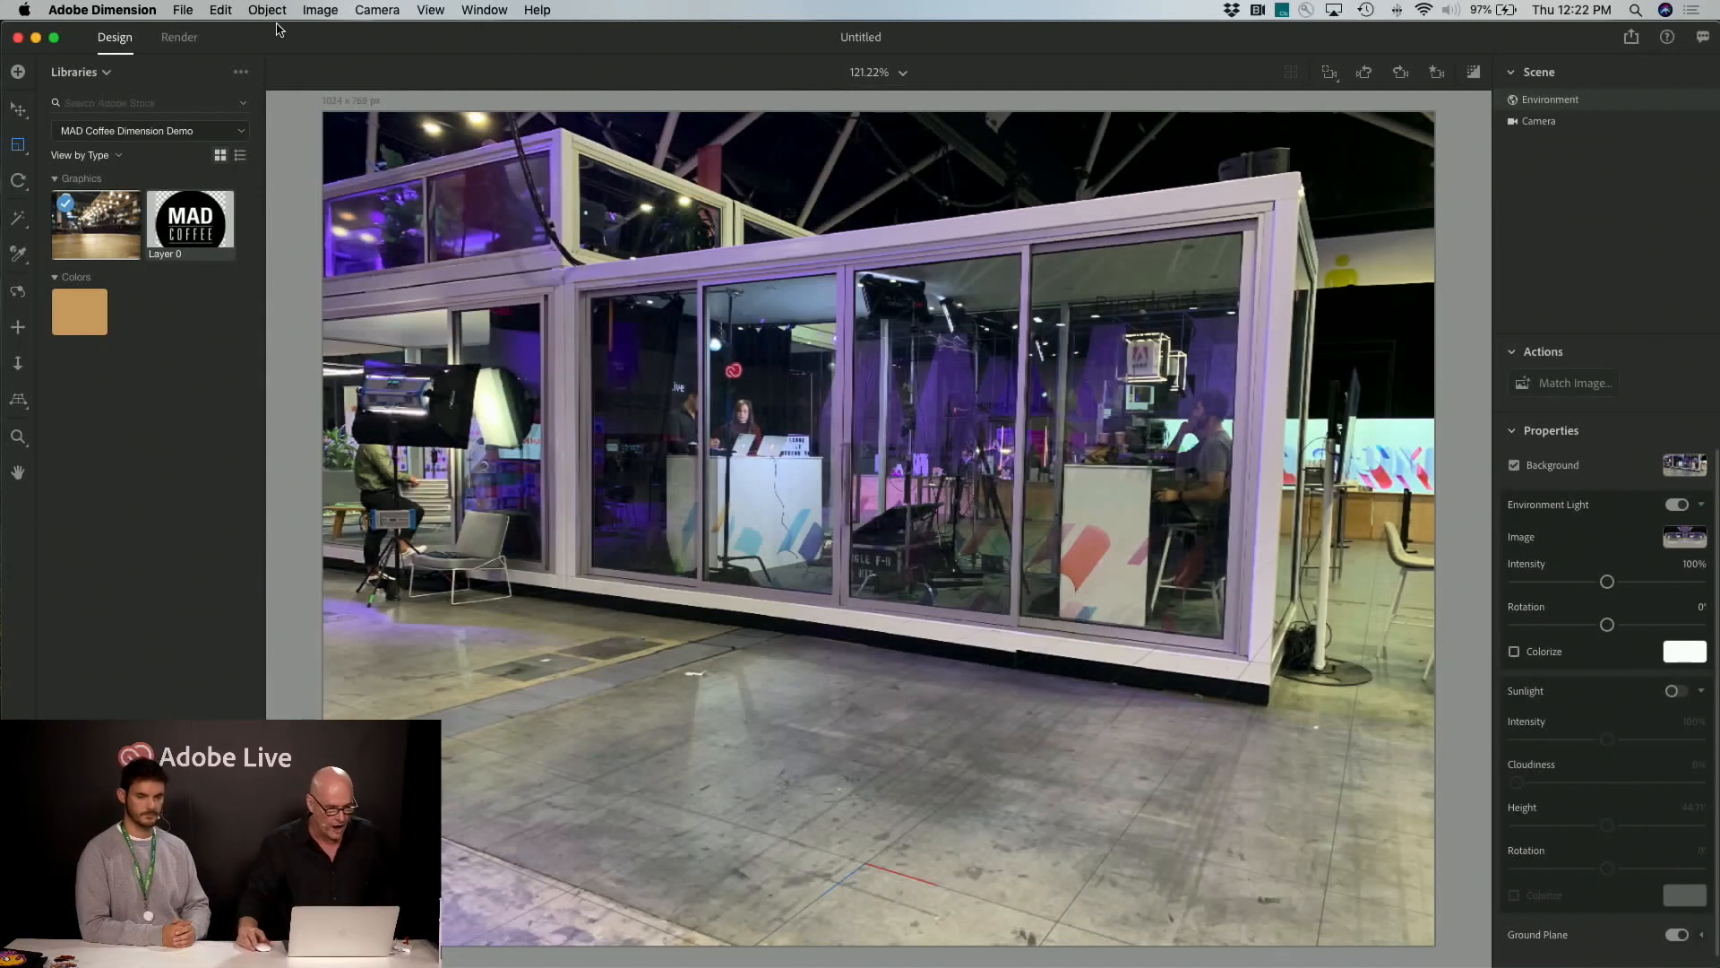
Import the 3D model Untitled-1.obj from the untitled folder on the Desktop into the booth scene
click(184, 9)
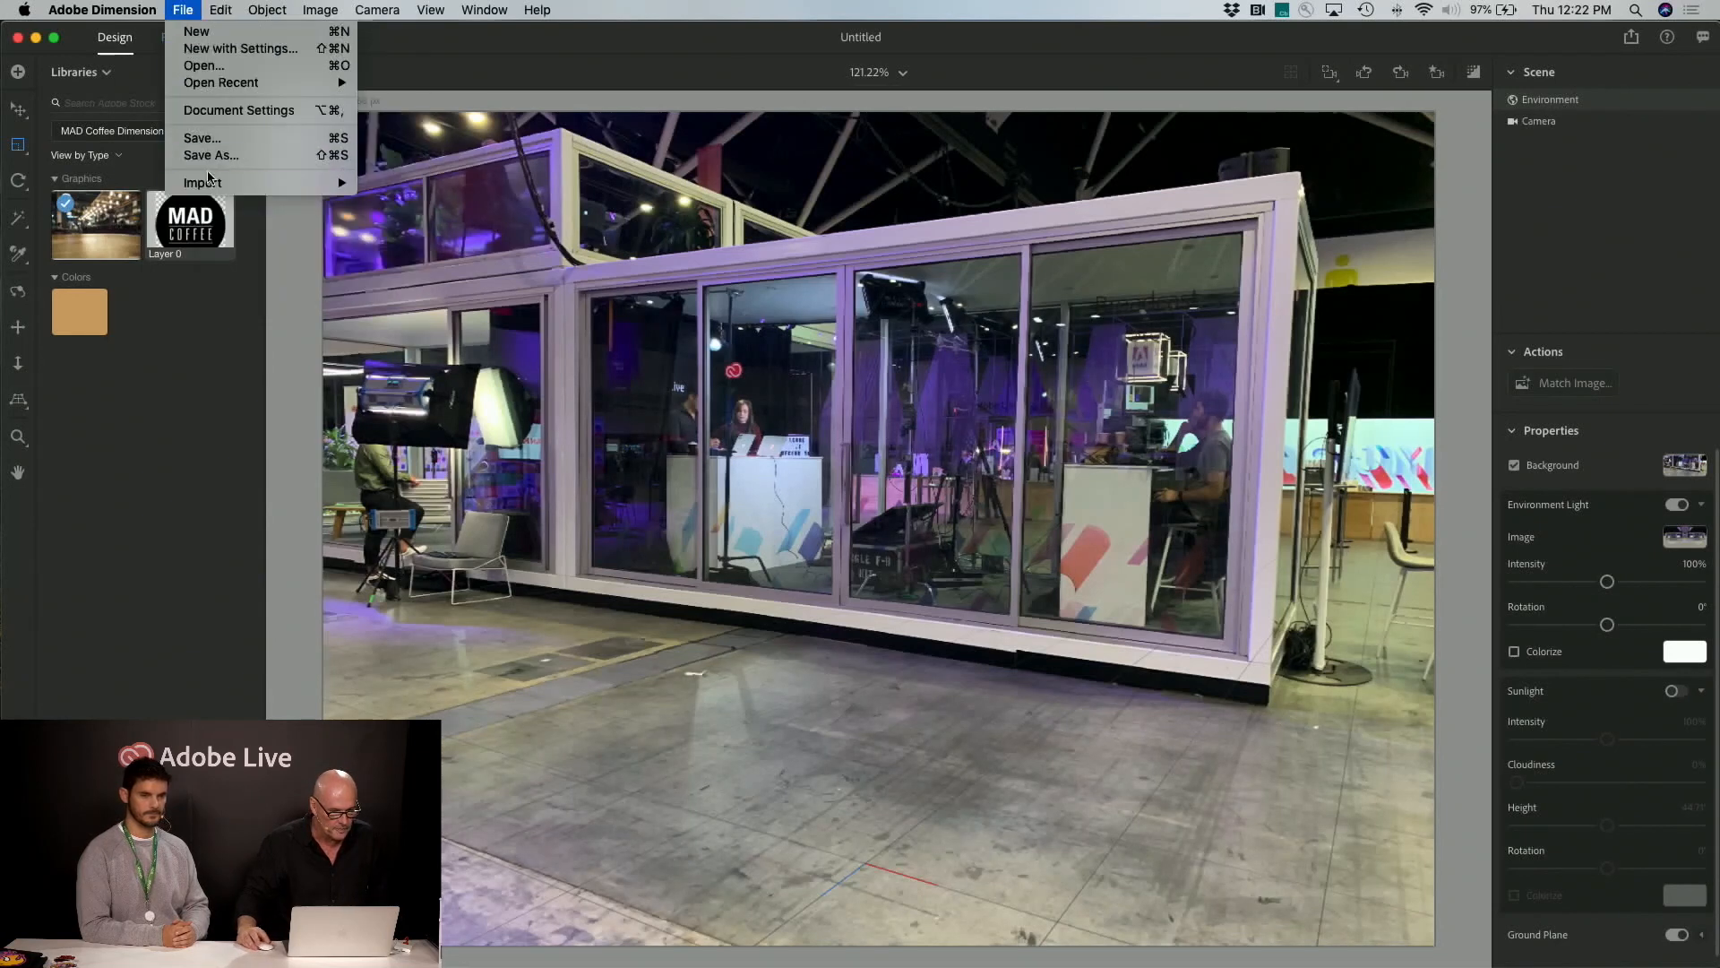
mouse_move(212, 183)
click(391, 188)
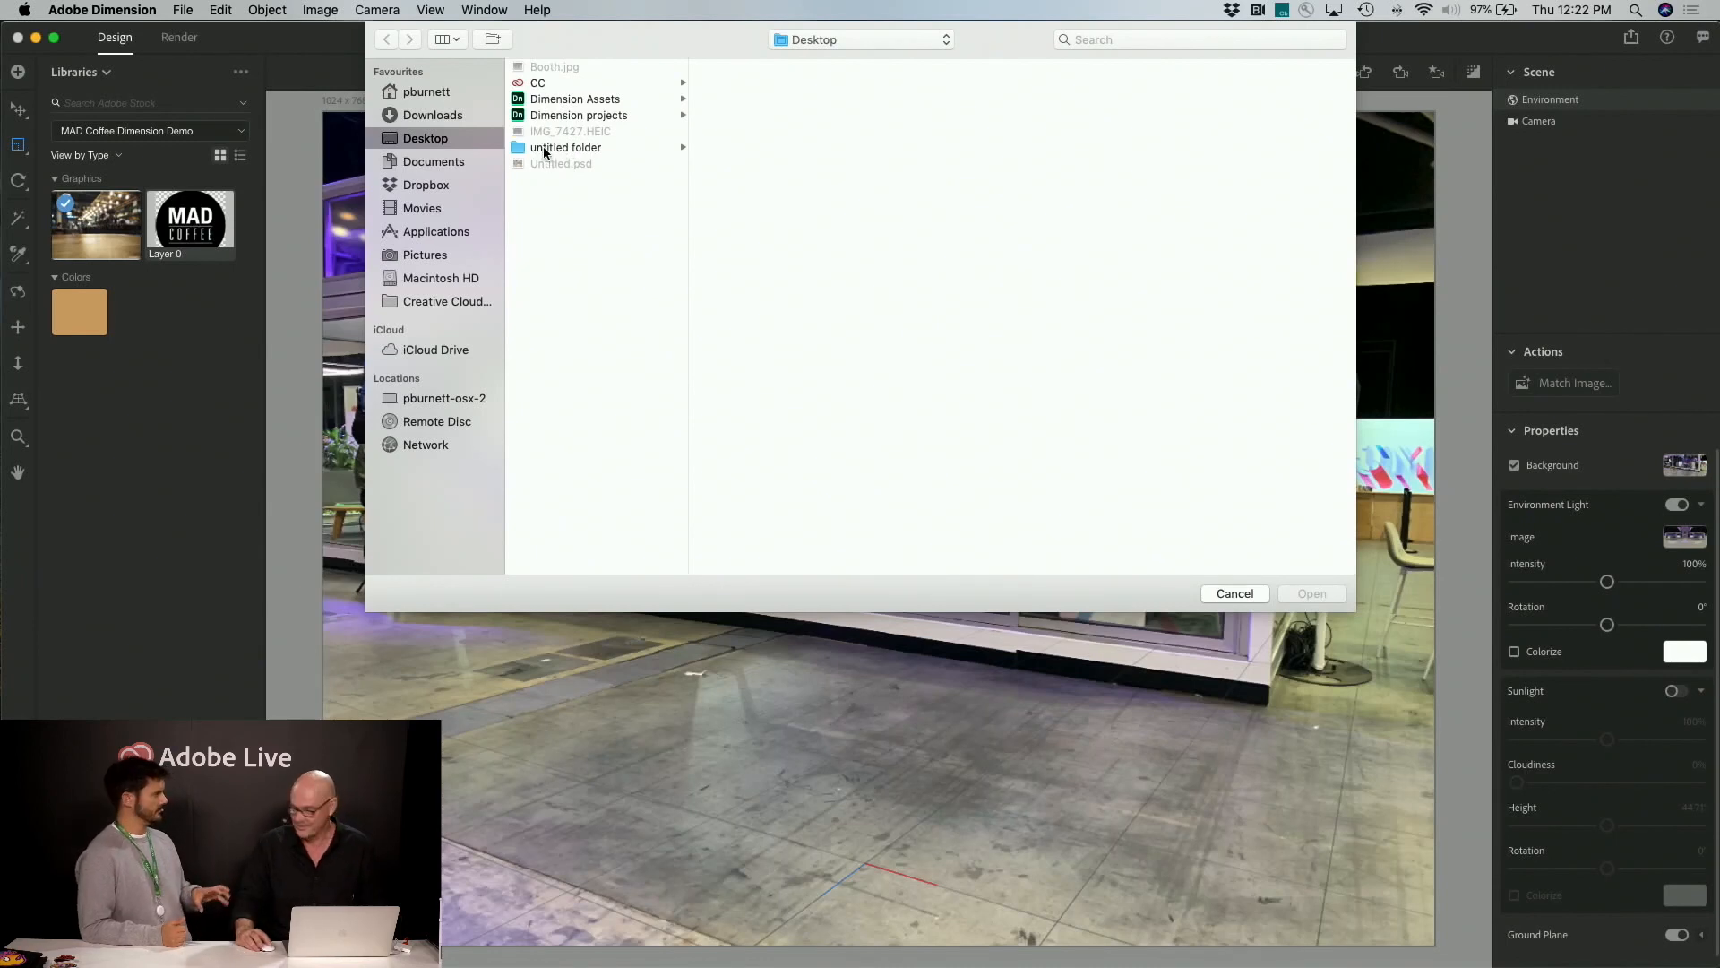
click(520, 148)
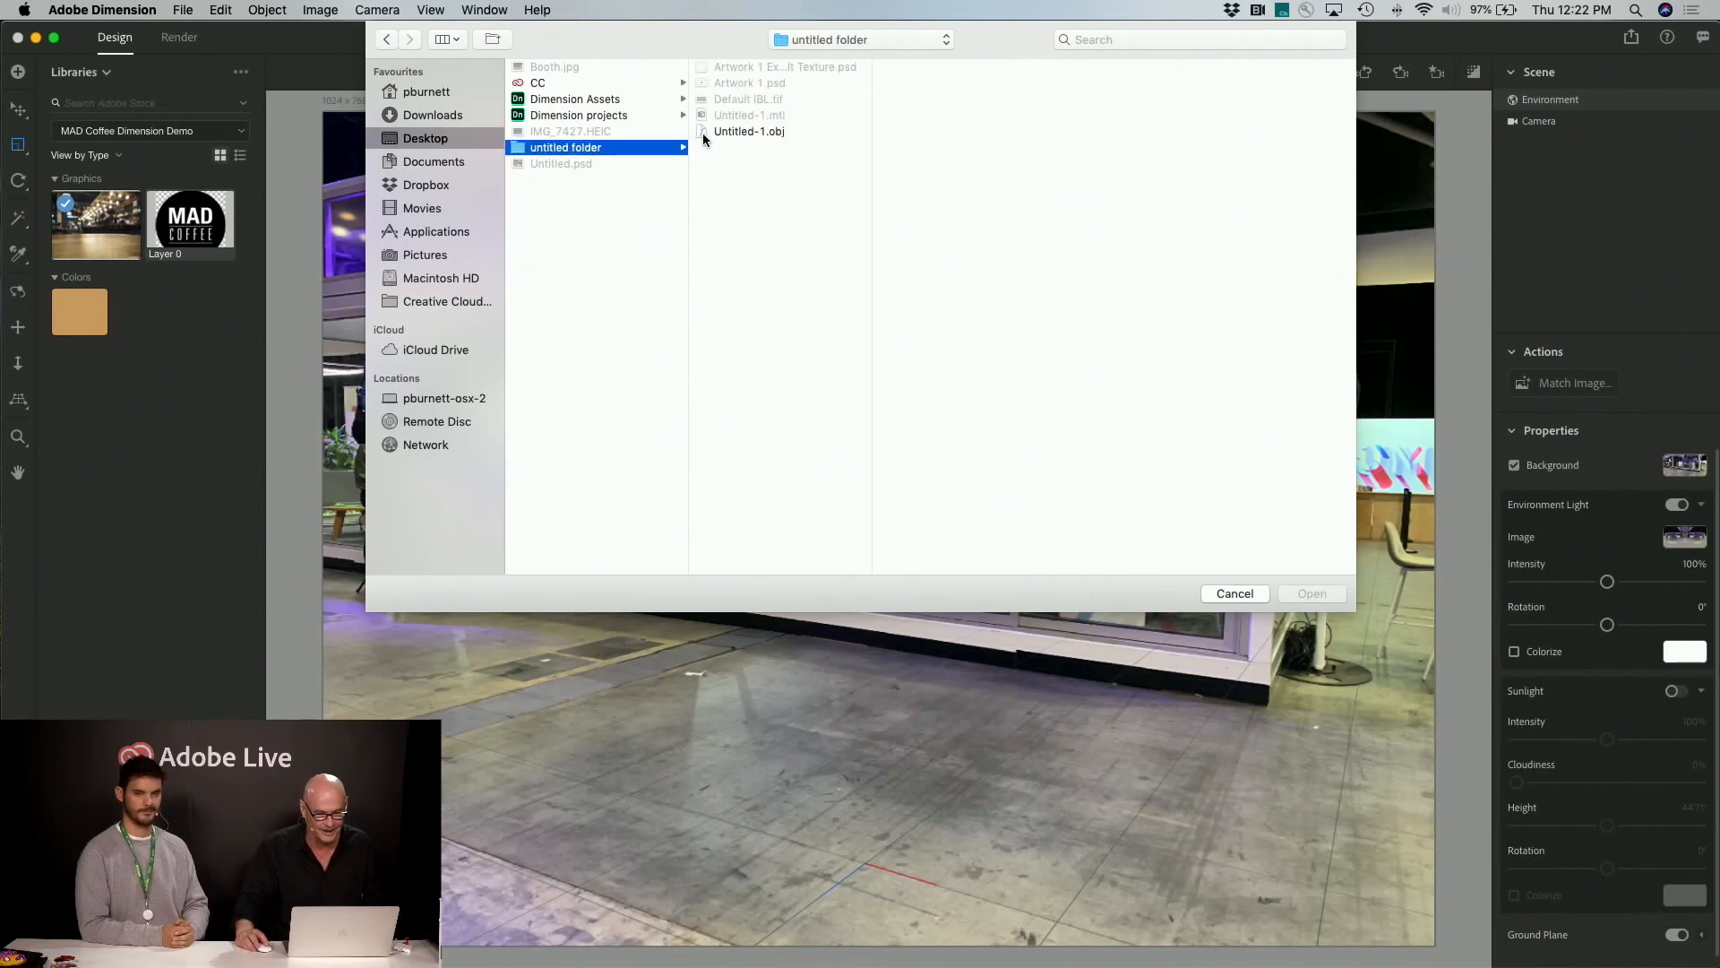
click(704, 132)
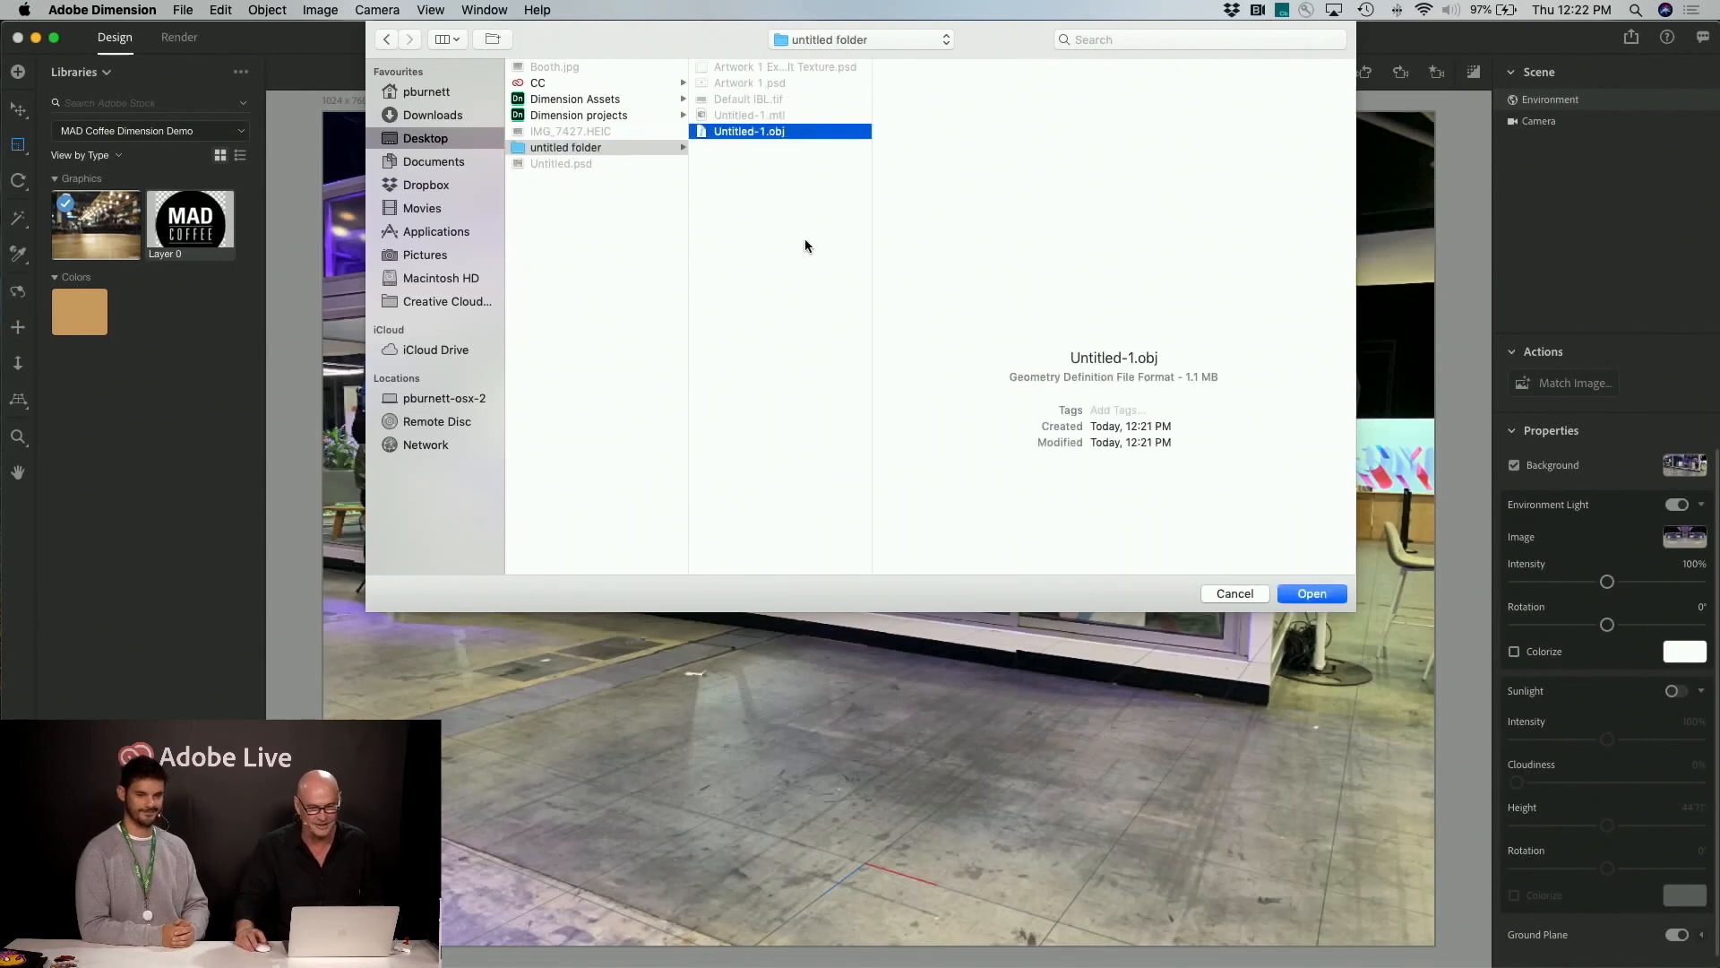
click(1319, 602)
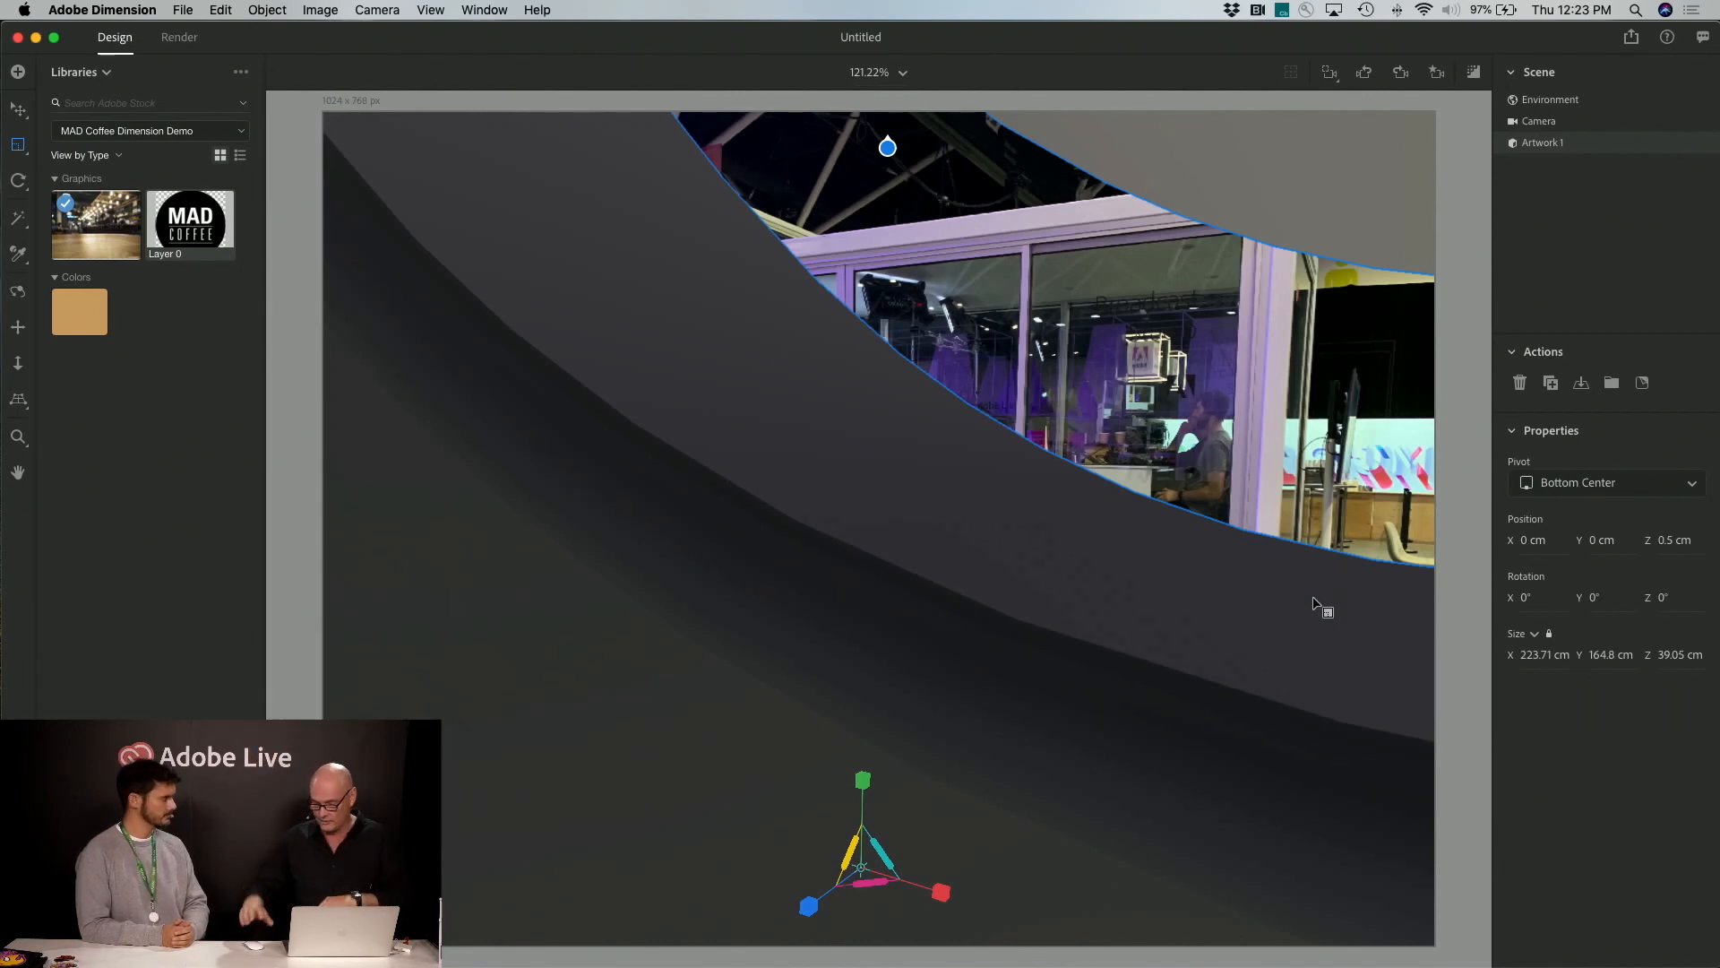
Scale the imported logo down proportionally to about 24.56 x 18.1 x 4.29 cm so it fits the booth floor
drag(896, 488, 419, 801)
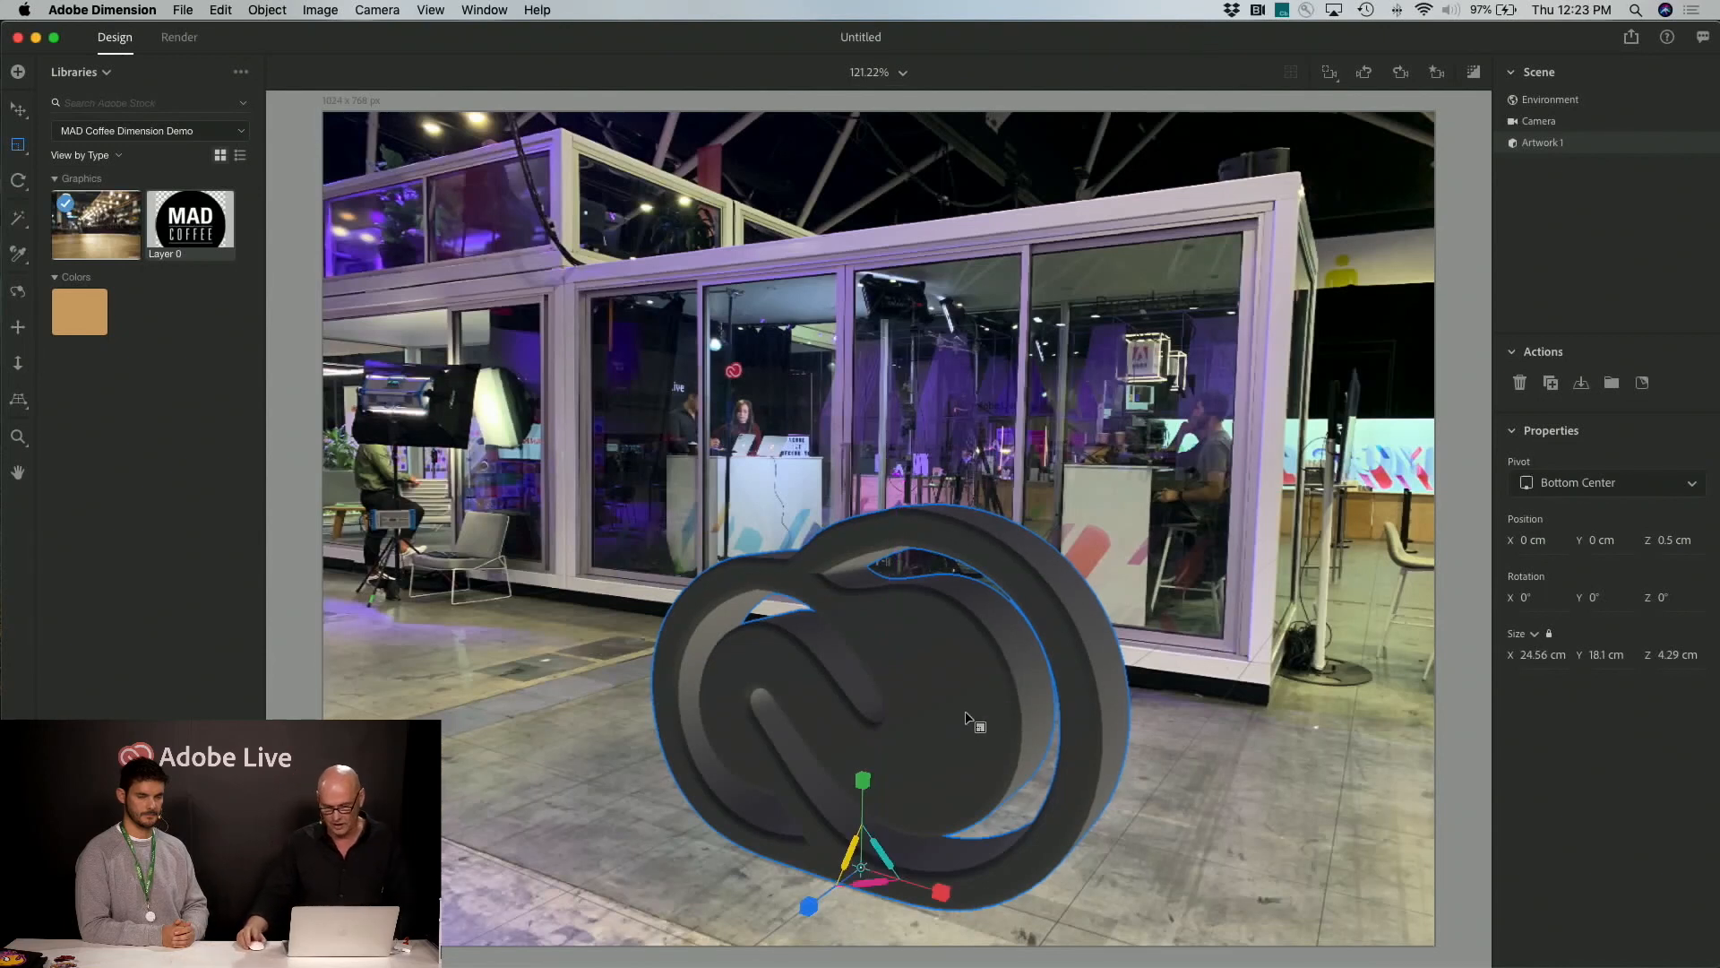
drag(808, 906, 808, 901)
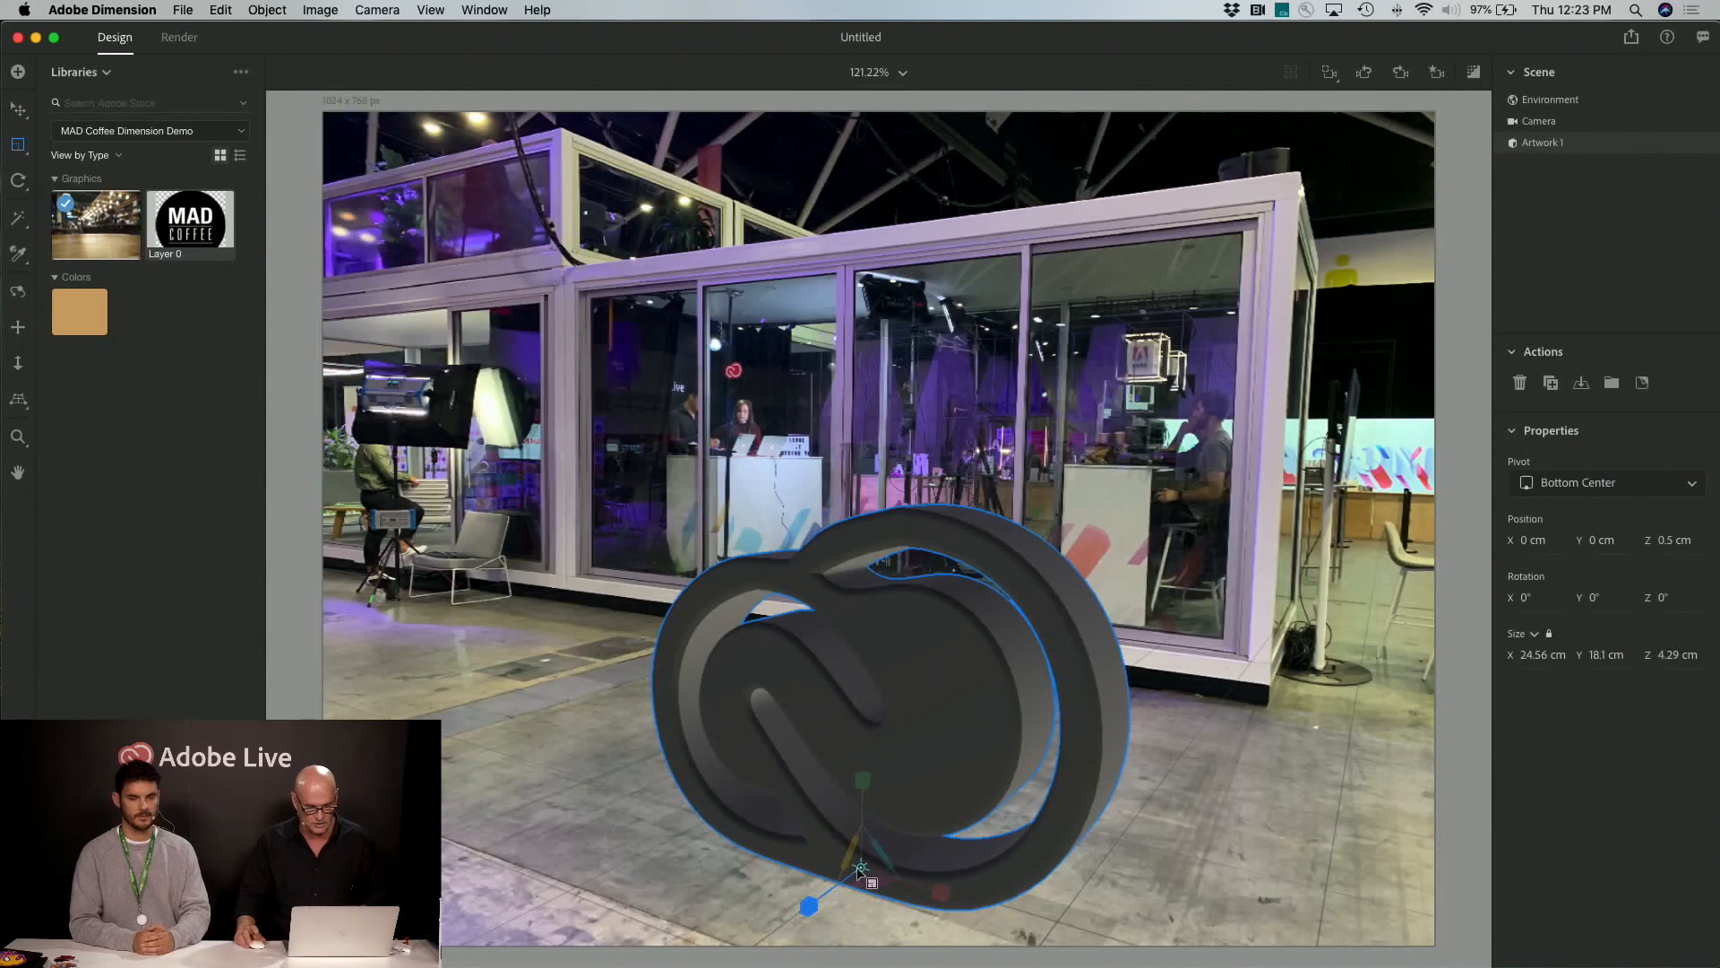
Rotate the logo model about its vertical axis to a Y rotation of about 6°
click(18, 181)
mouse_move(871, 916)
mouse_down()
mouse_move(929, 894)
mouse_move(848, 905)
mouse_move(878, 901)
mouse_up()
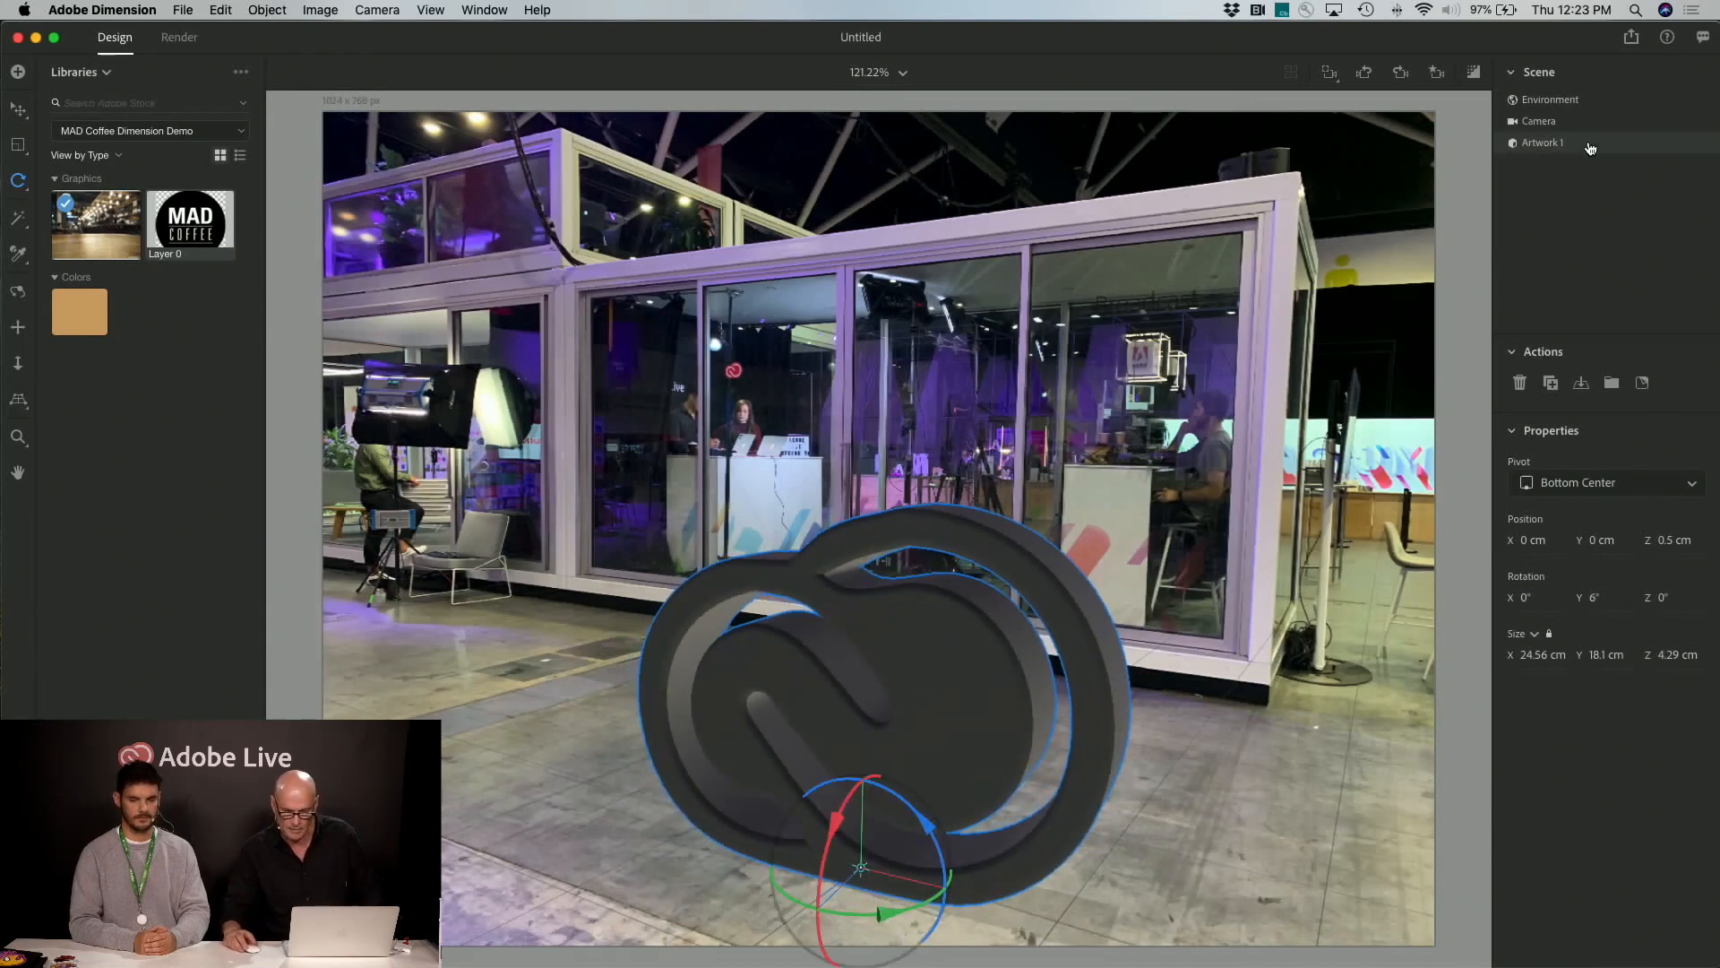
Turn on sunlight for the environment with about 44% cloudiness, a height of 41.5° and a rotation of -54.17°
click(1551, 101)
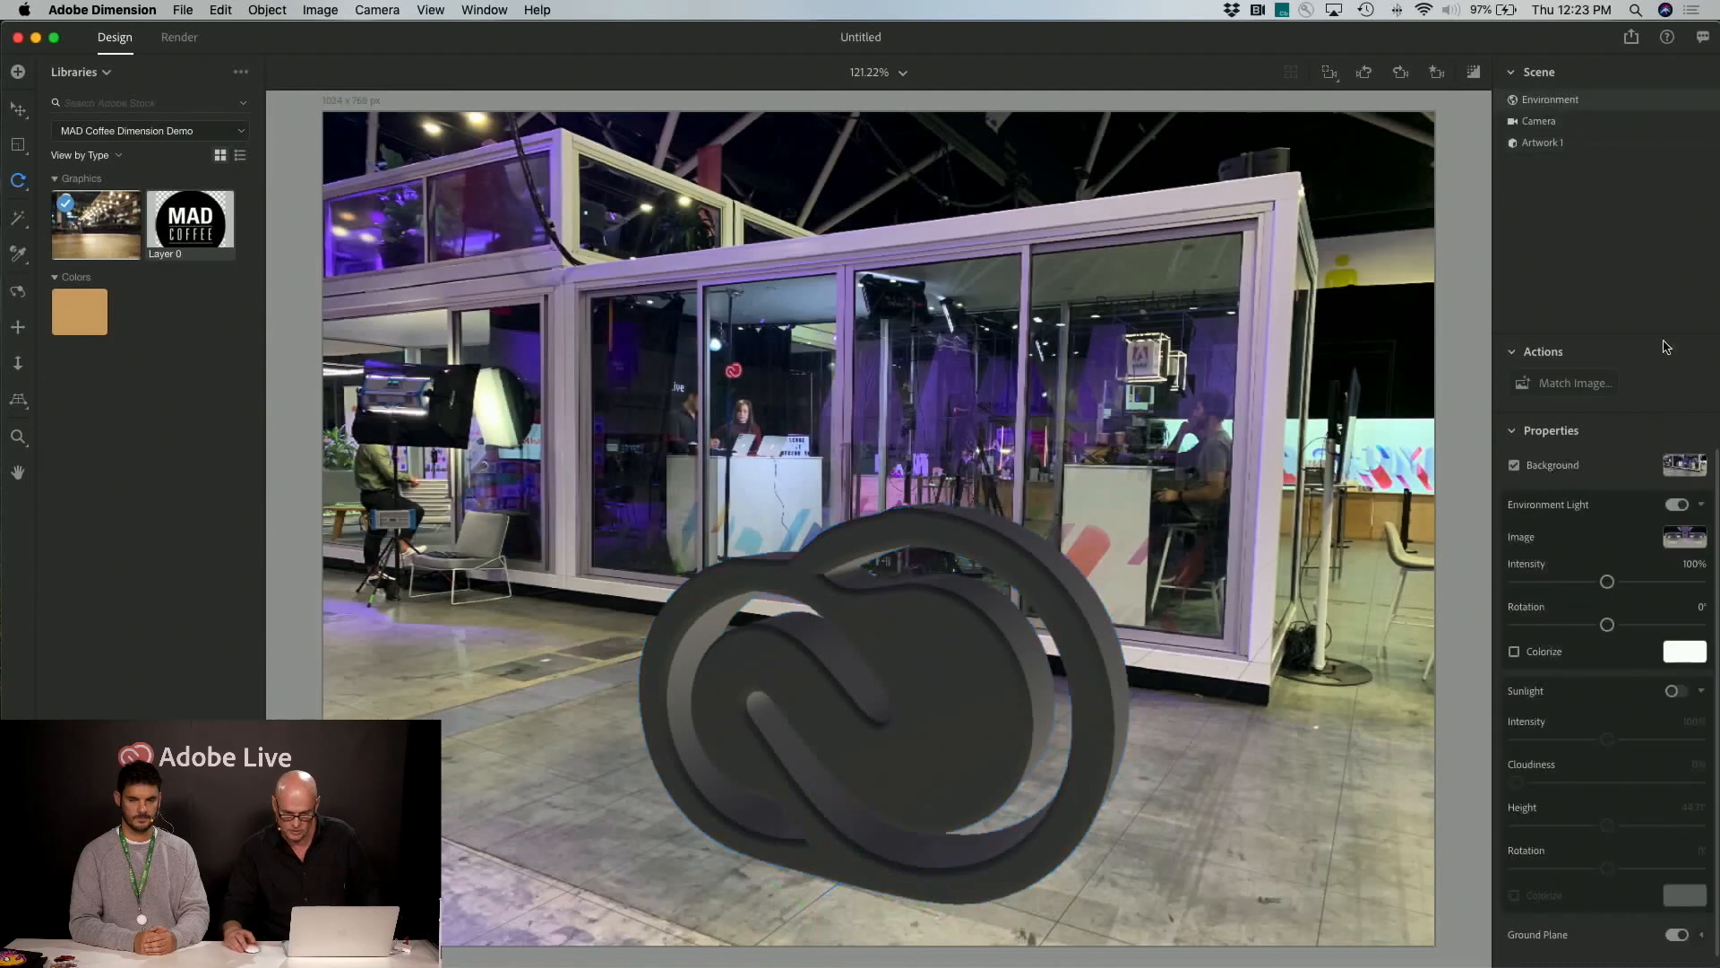
click(1678, 690)
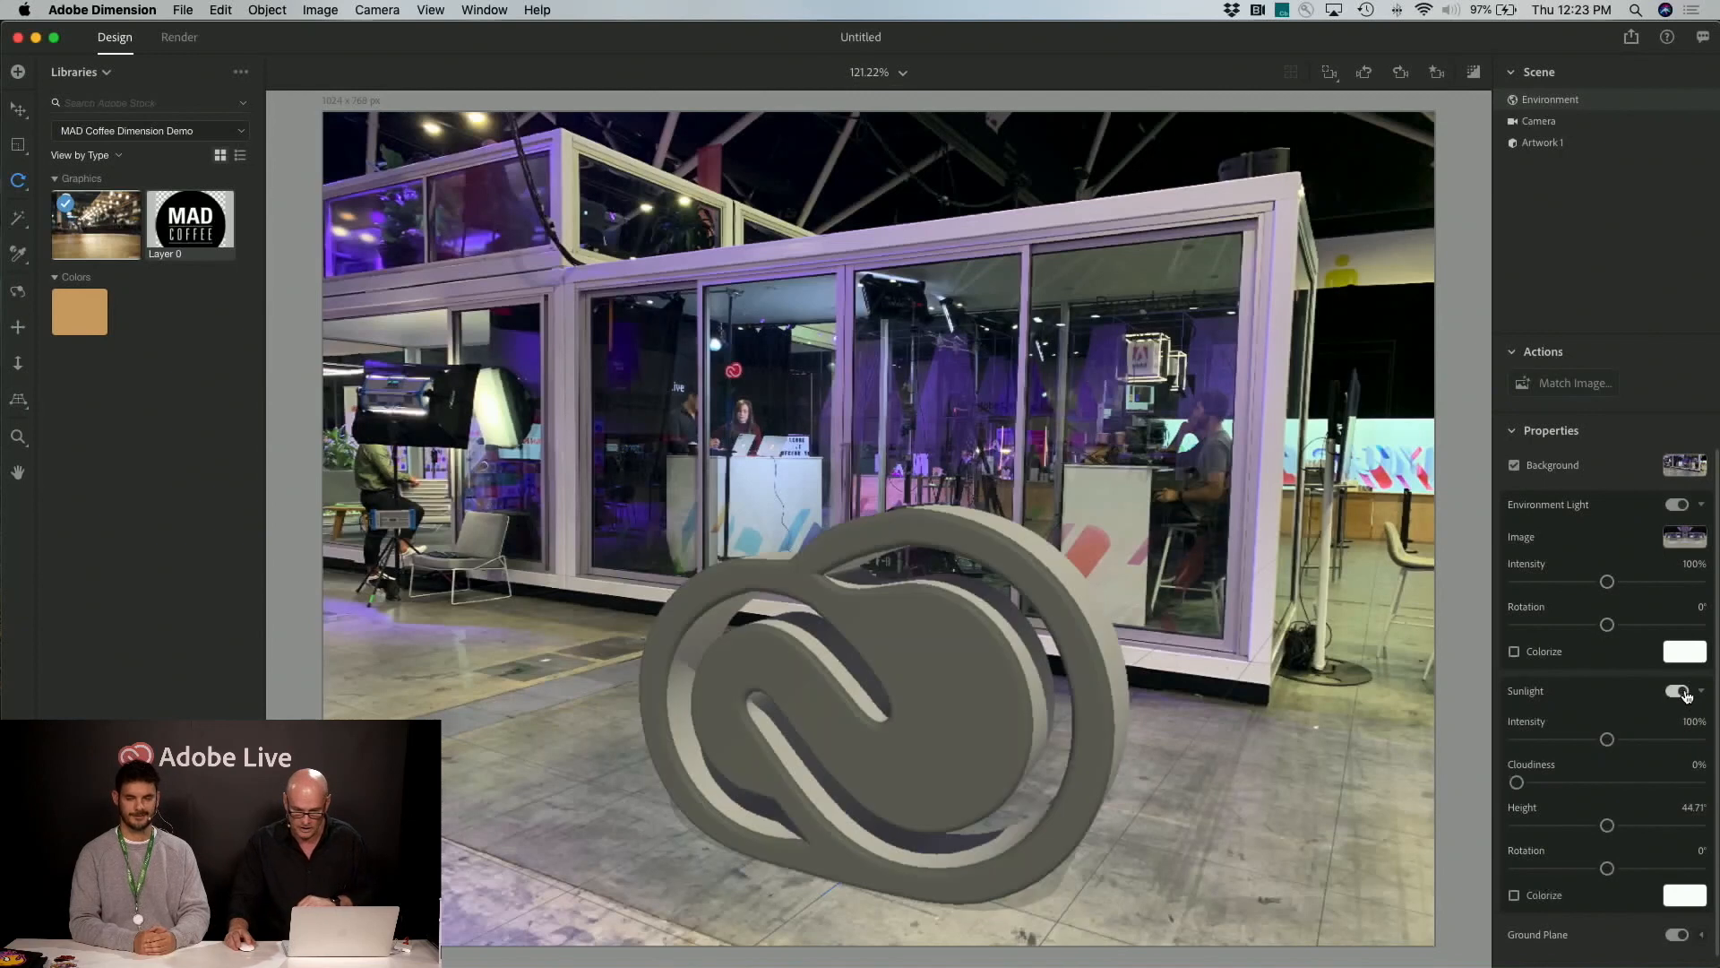
mouse_move(1517, 783)
mouse_down()
mouse_move(1596, 783)
mouse_move(1578, 868)
mouse_up()
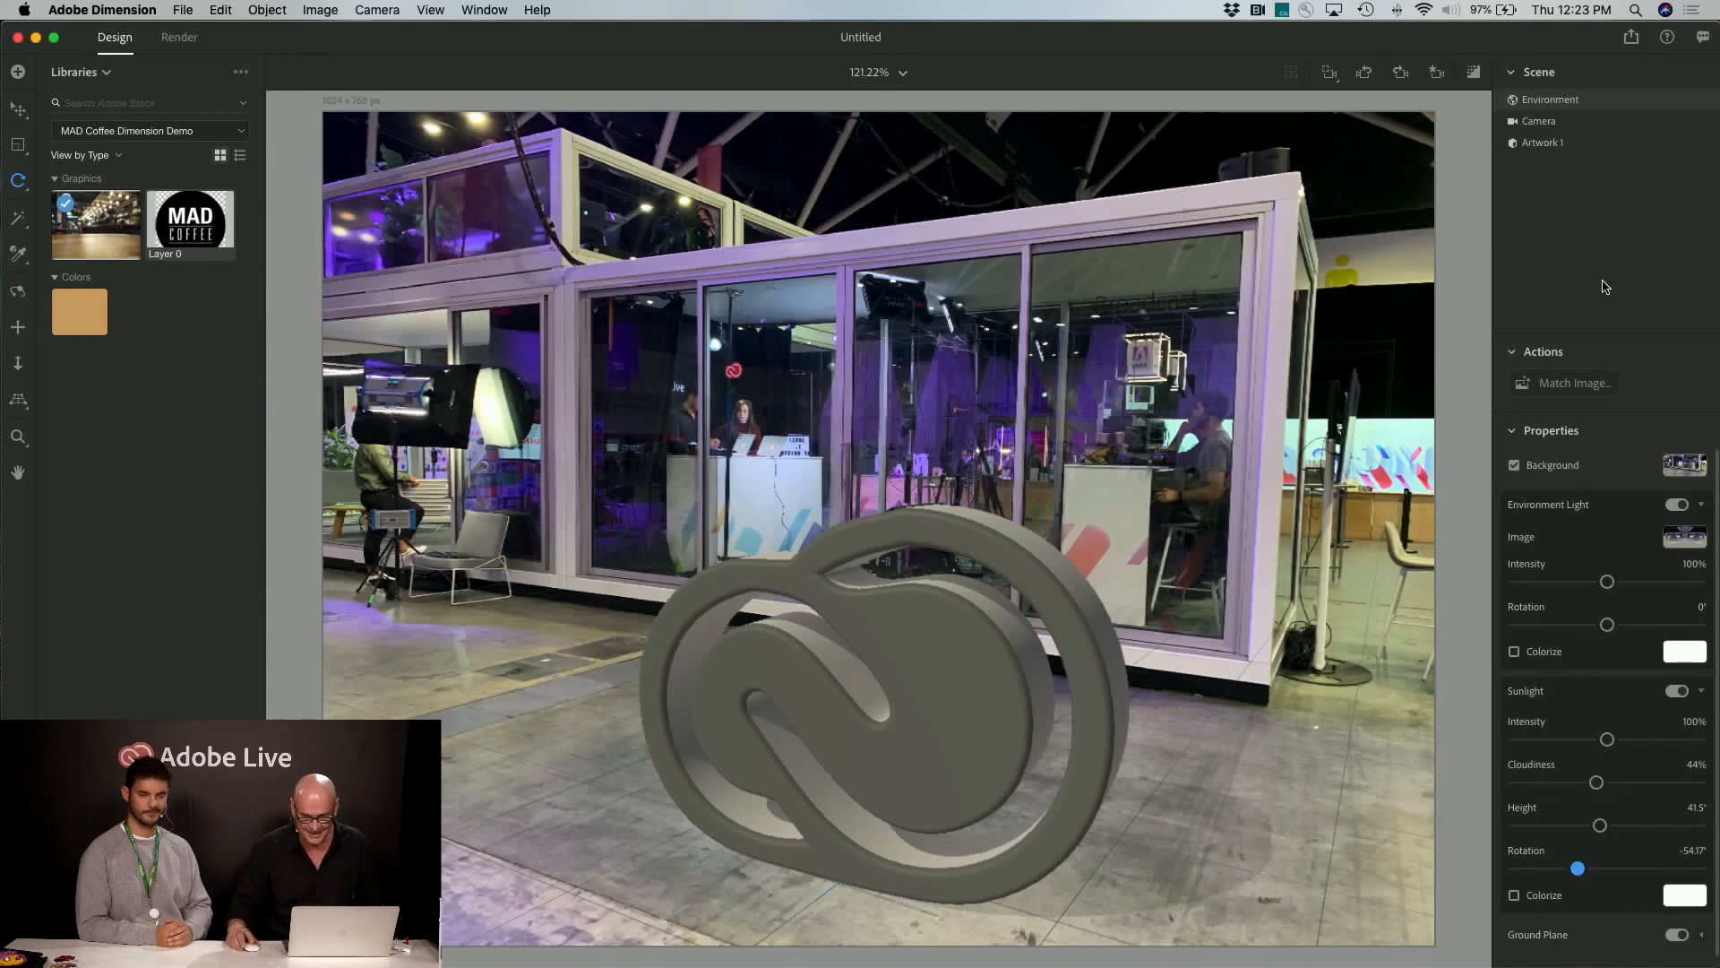
Apply the Metal material from the Starter Assets to the logo model Artwork 1
click(1543, 143)
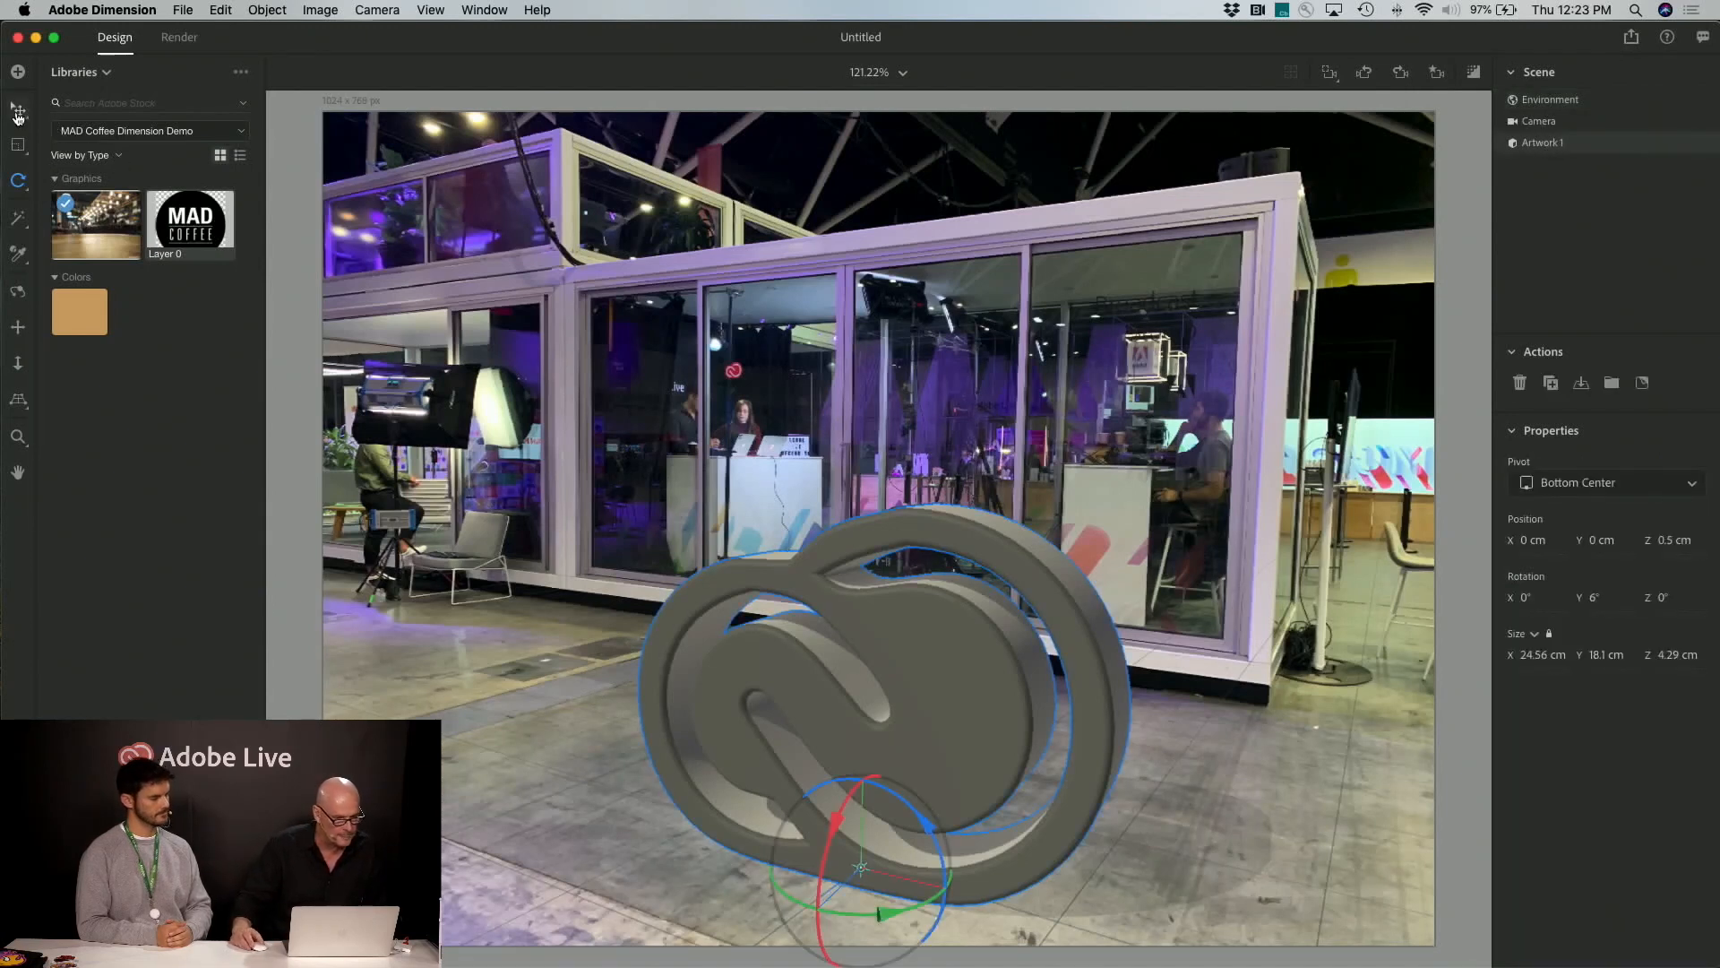
click(104, 73)
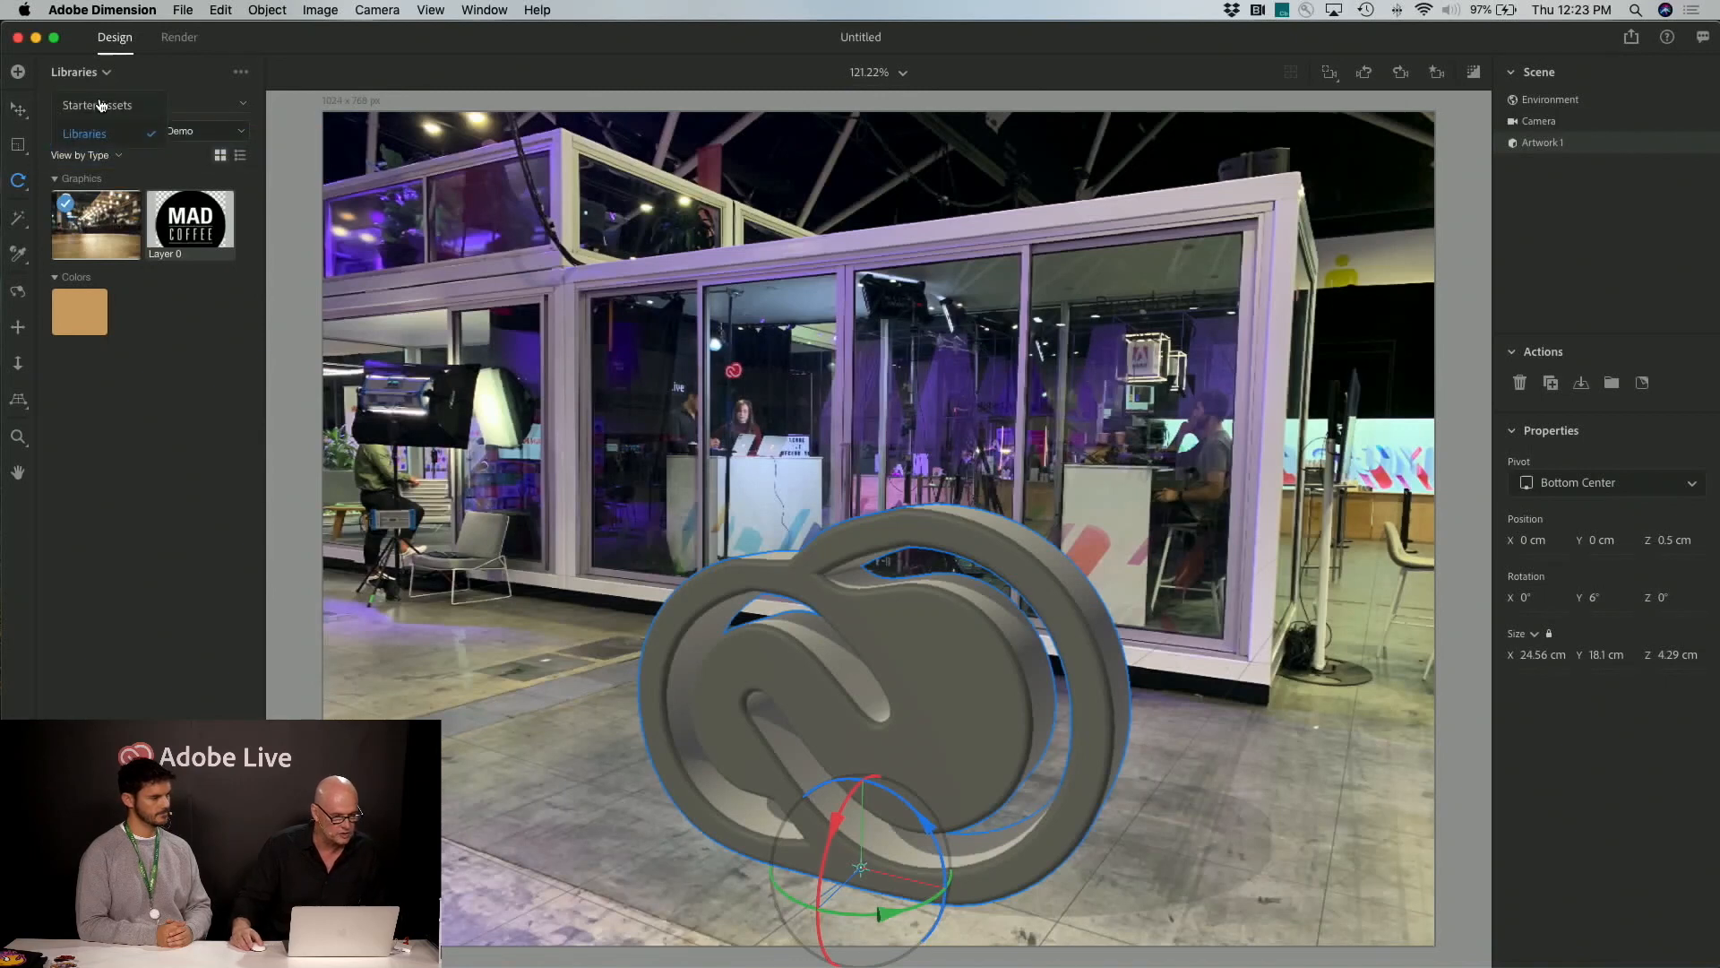
click(100, 106)
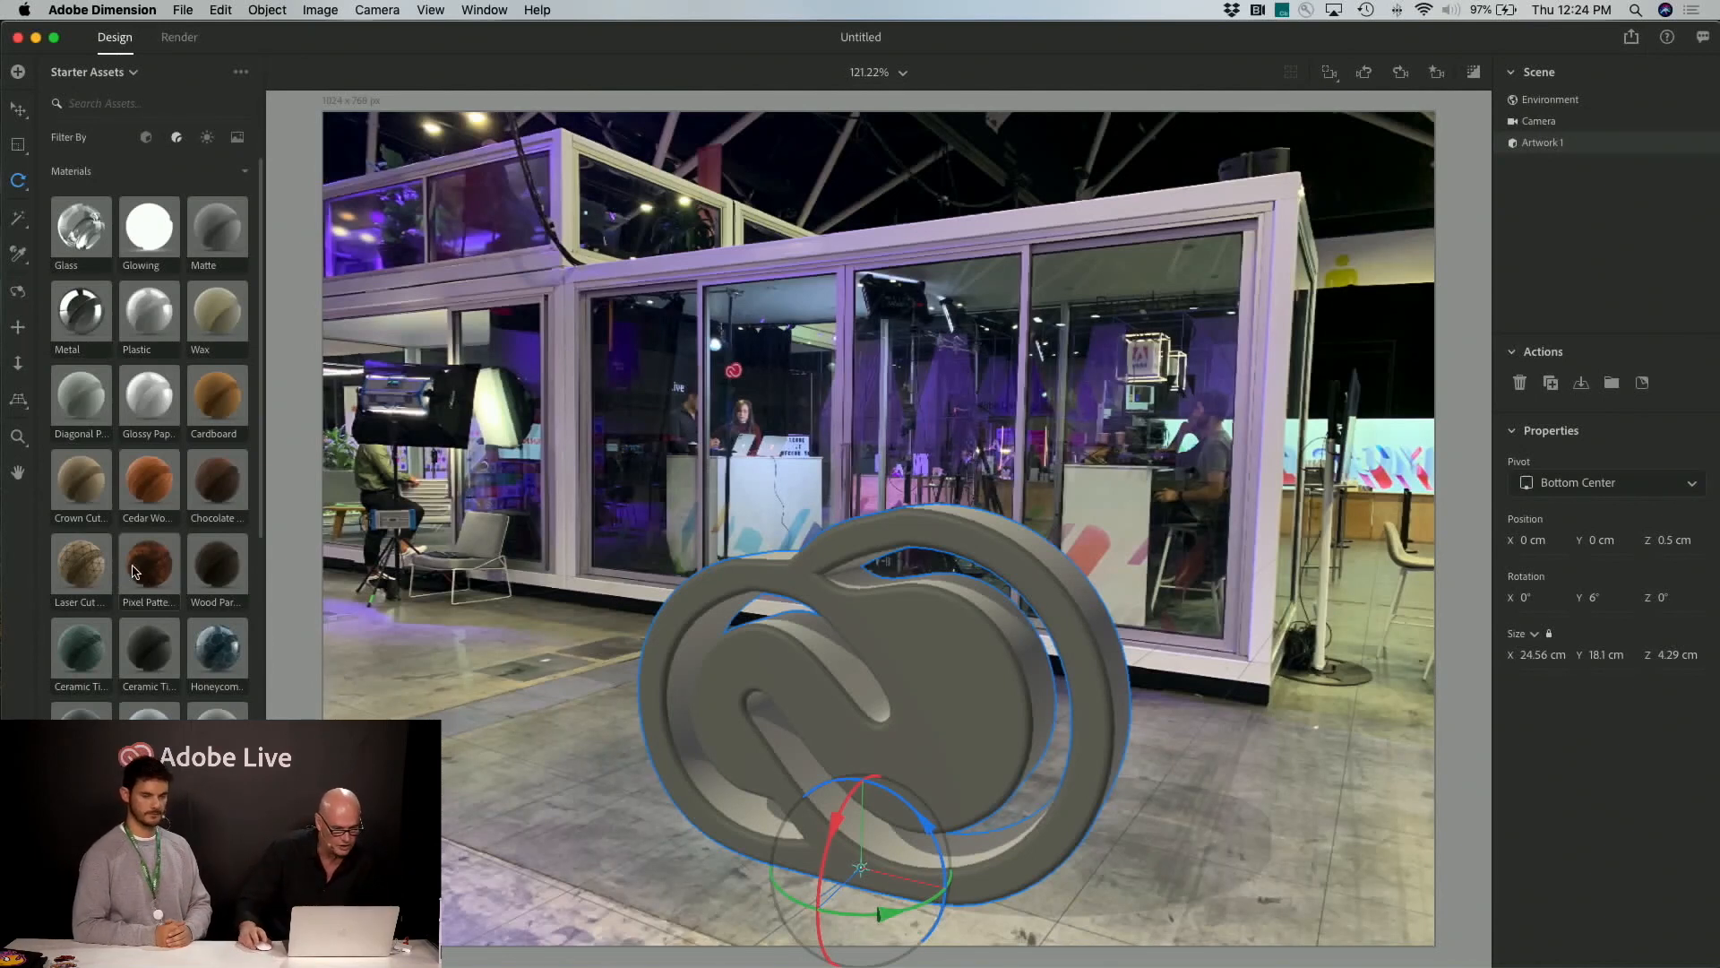
click(87, 323)
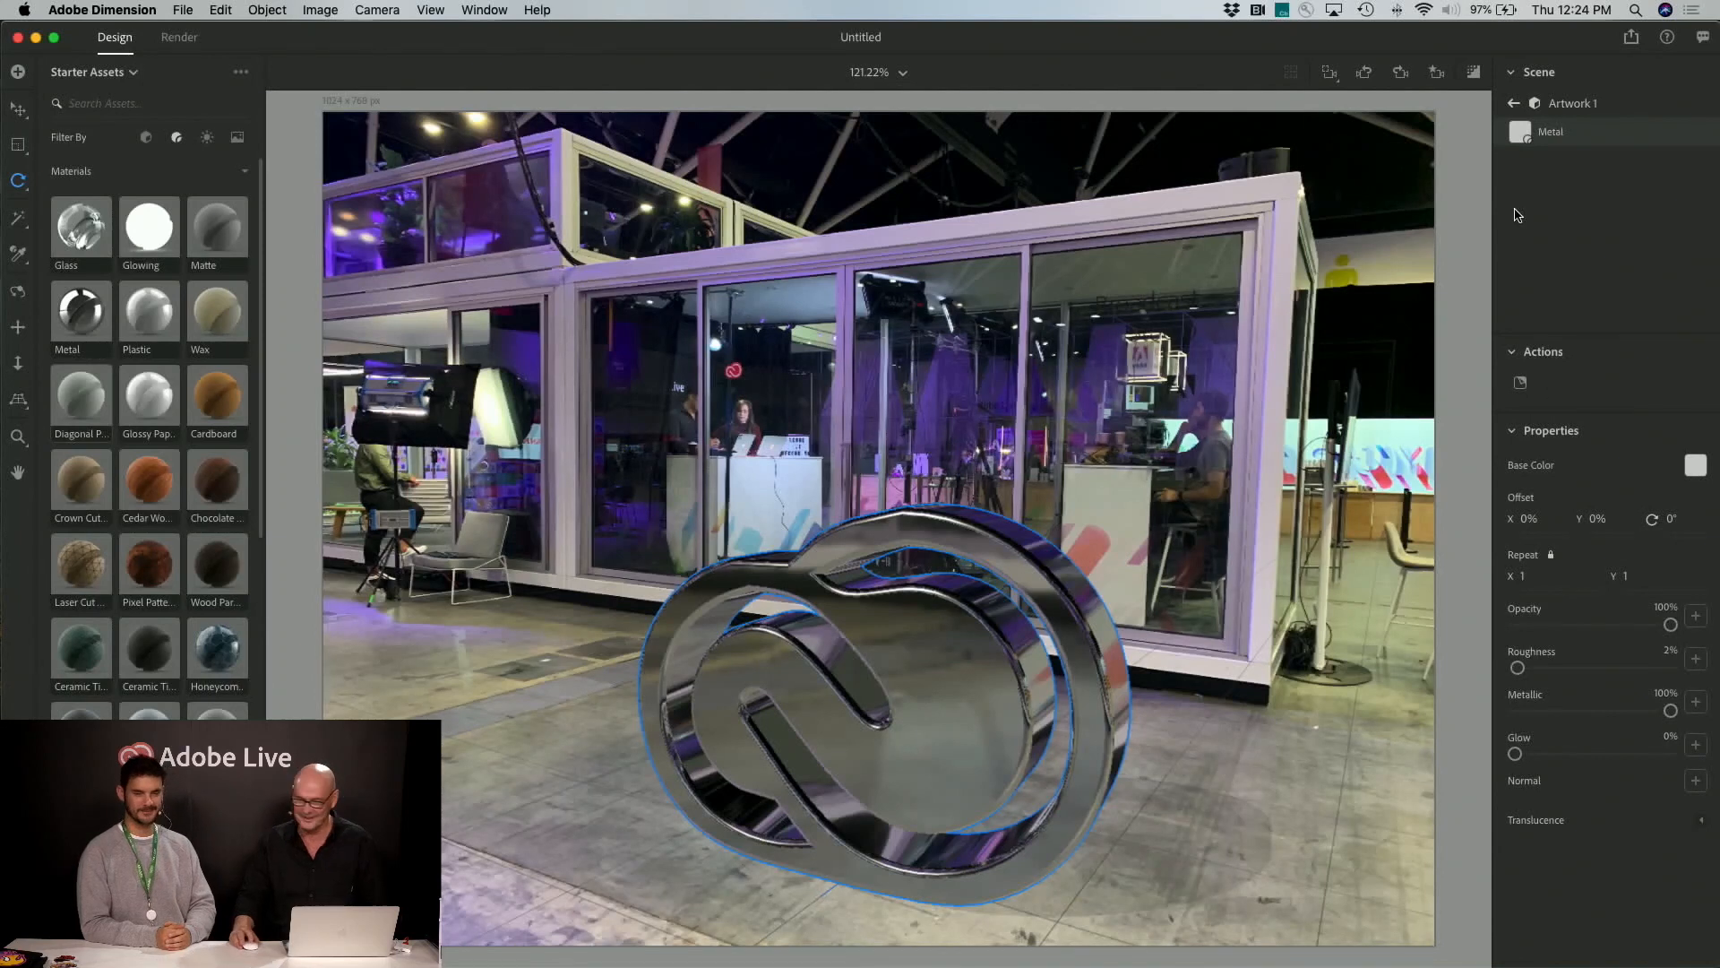
Check the chrome logo in the render preview at full size, return to the small preview and view the camera properties
click(1475, 77)
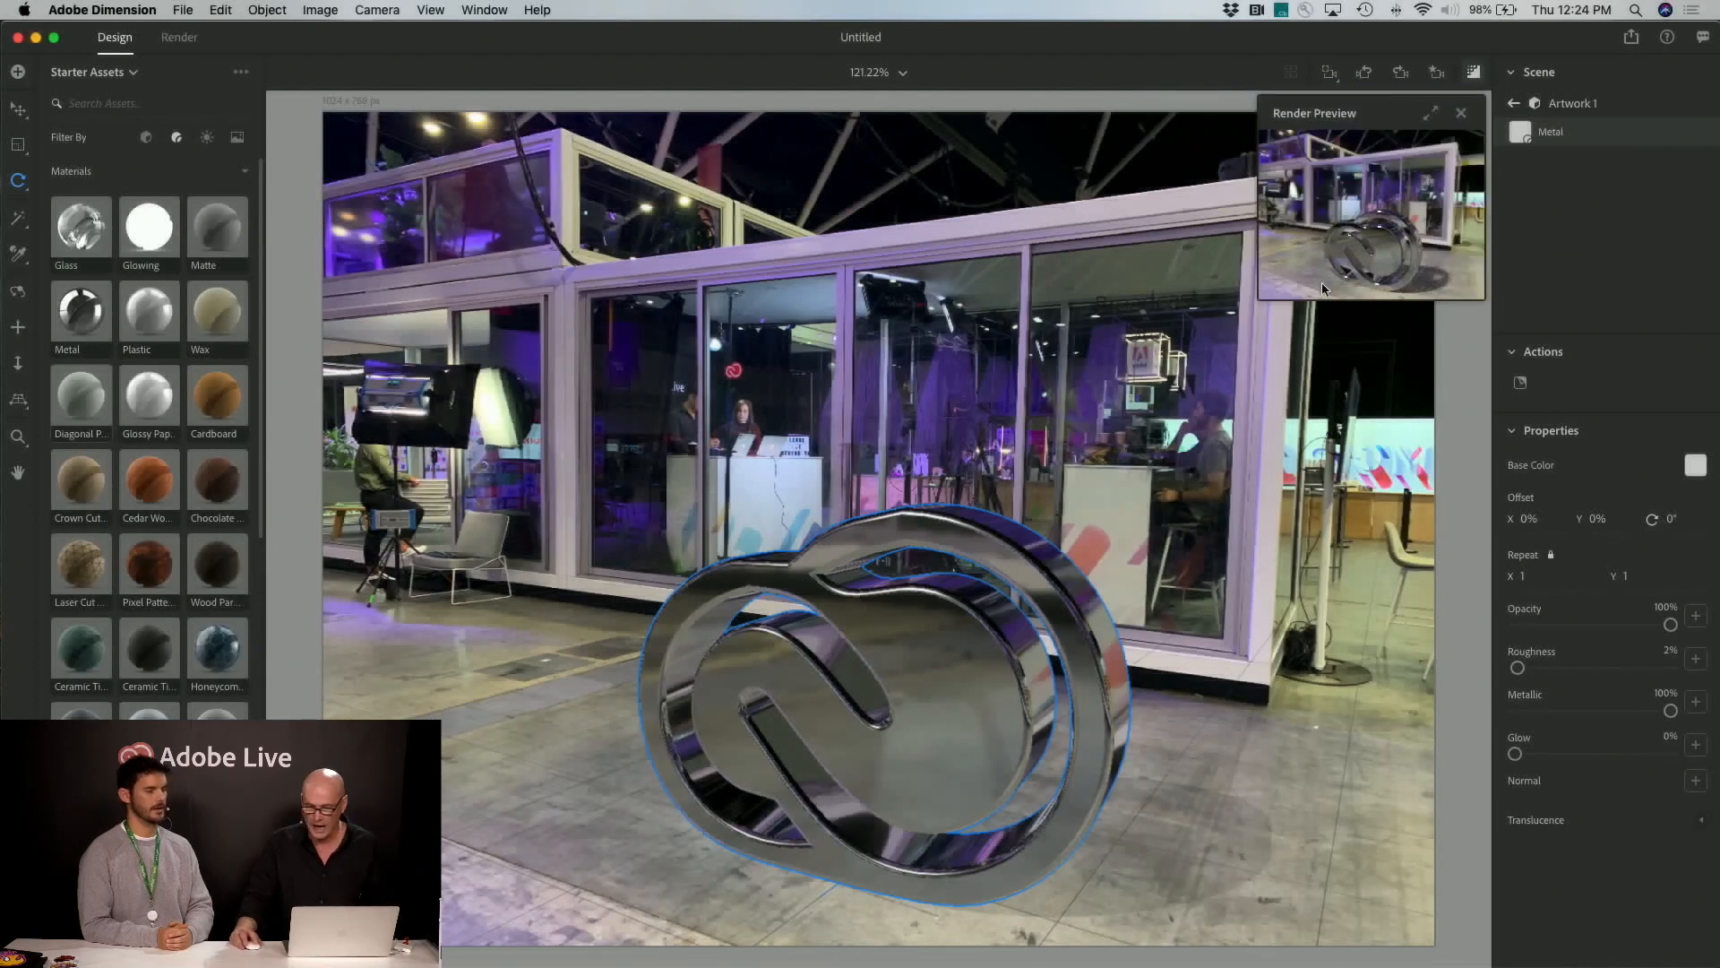
click(1431, 114)
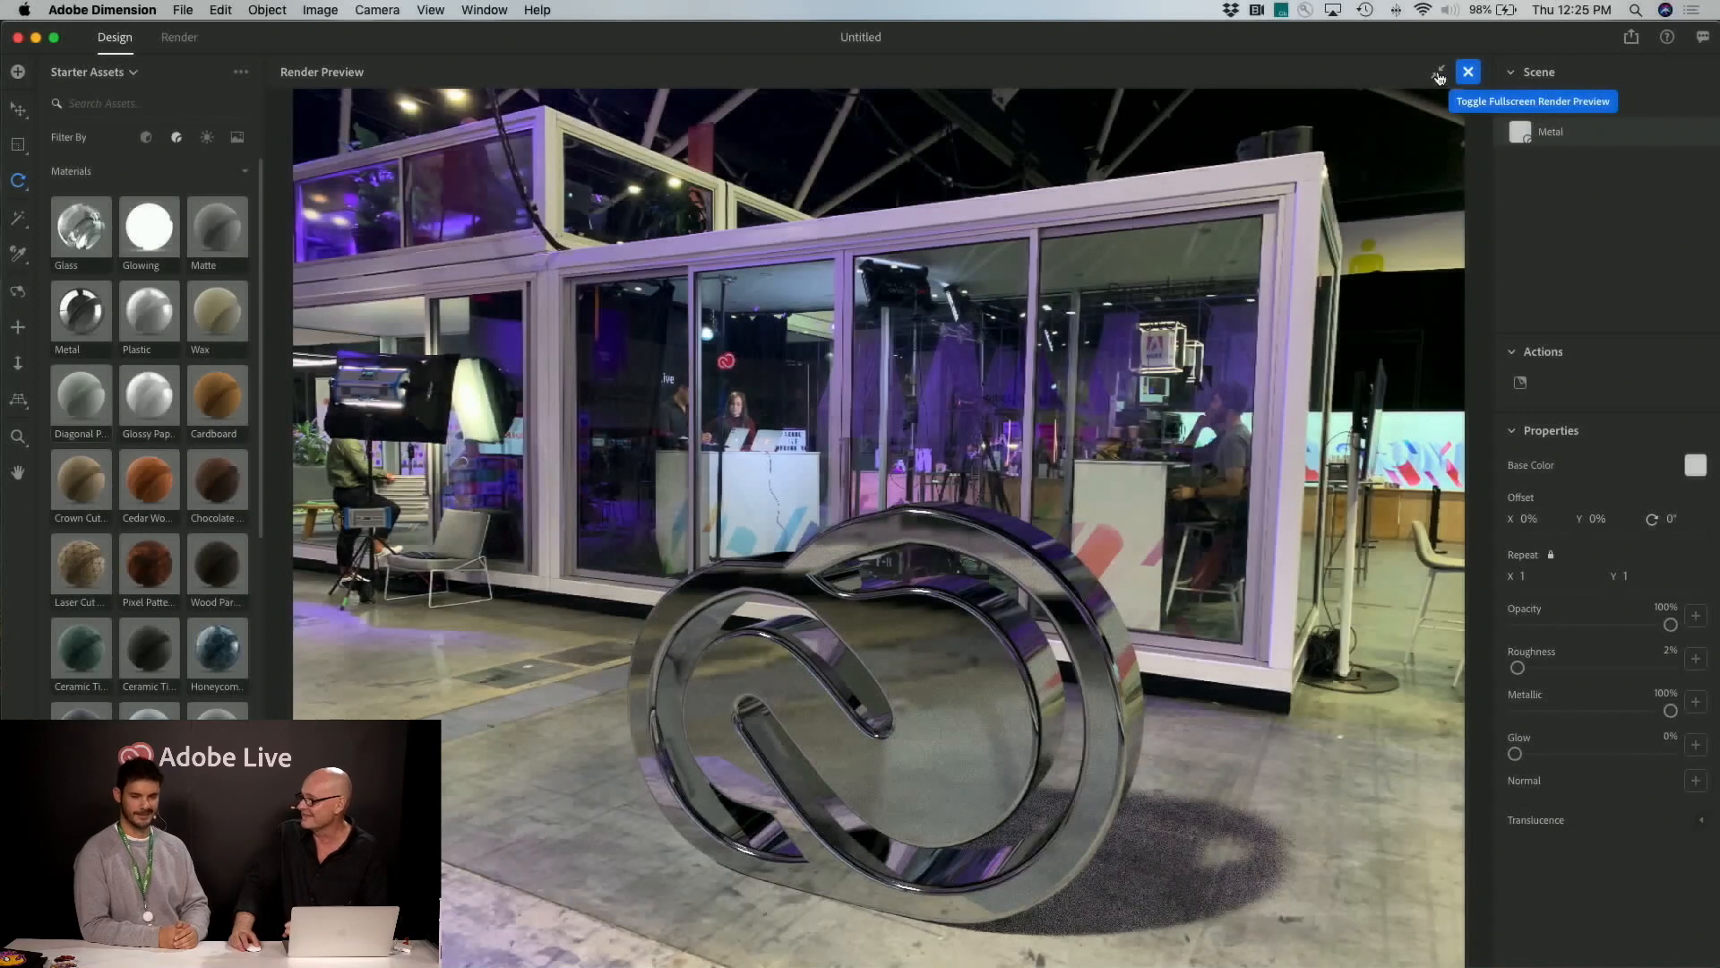
click(1439, 76)
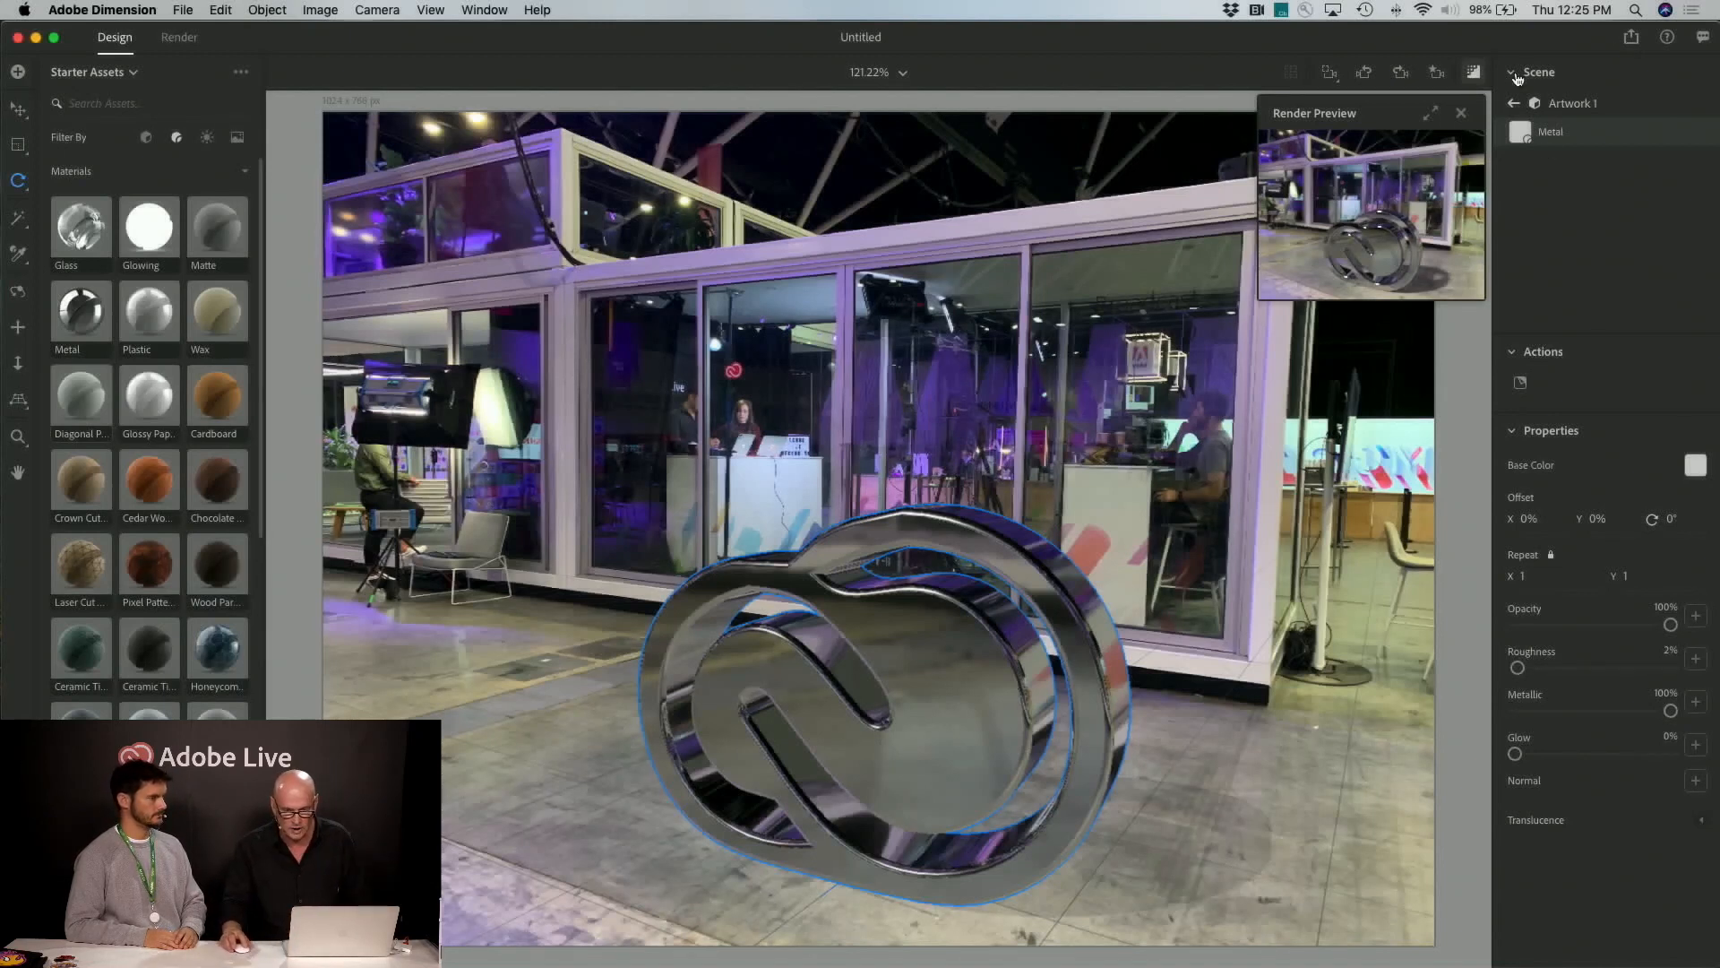
click(1513, 103)
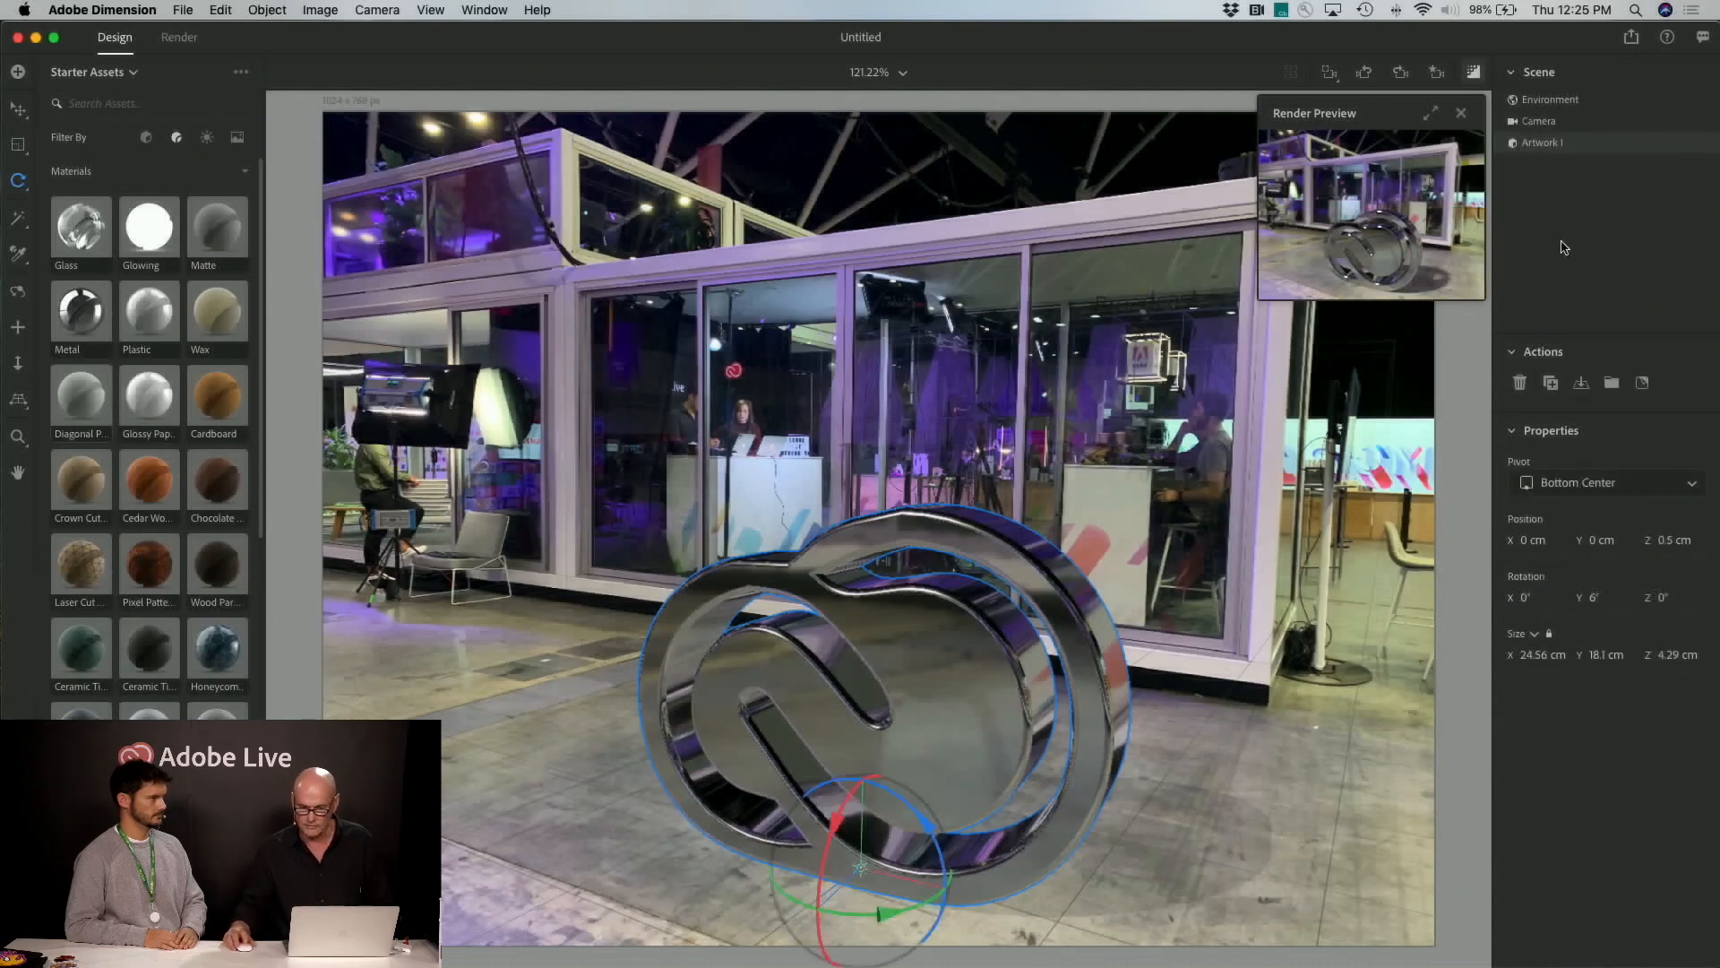
click(1538, 121)
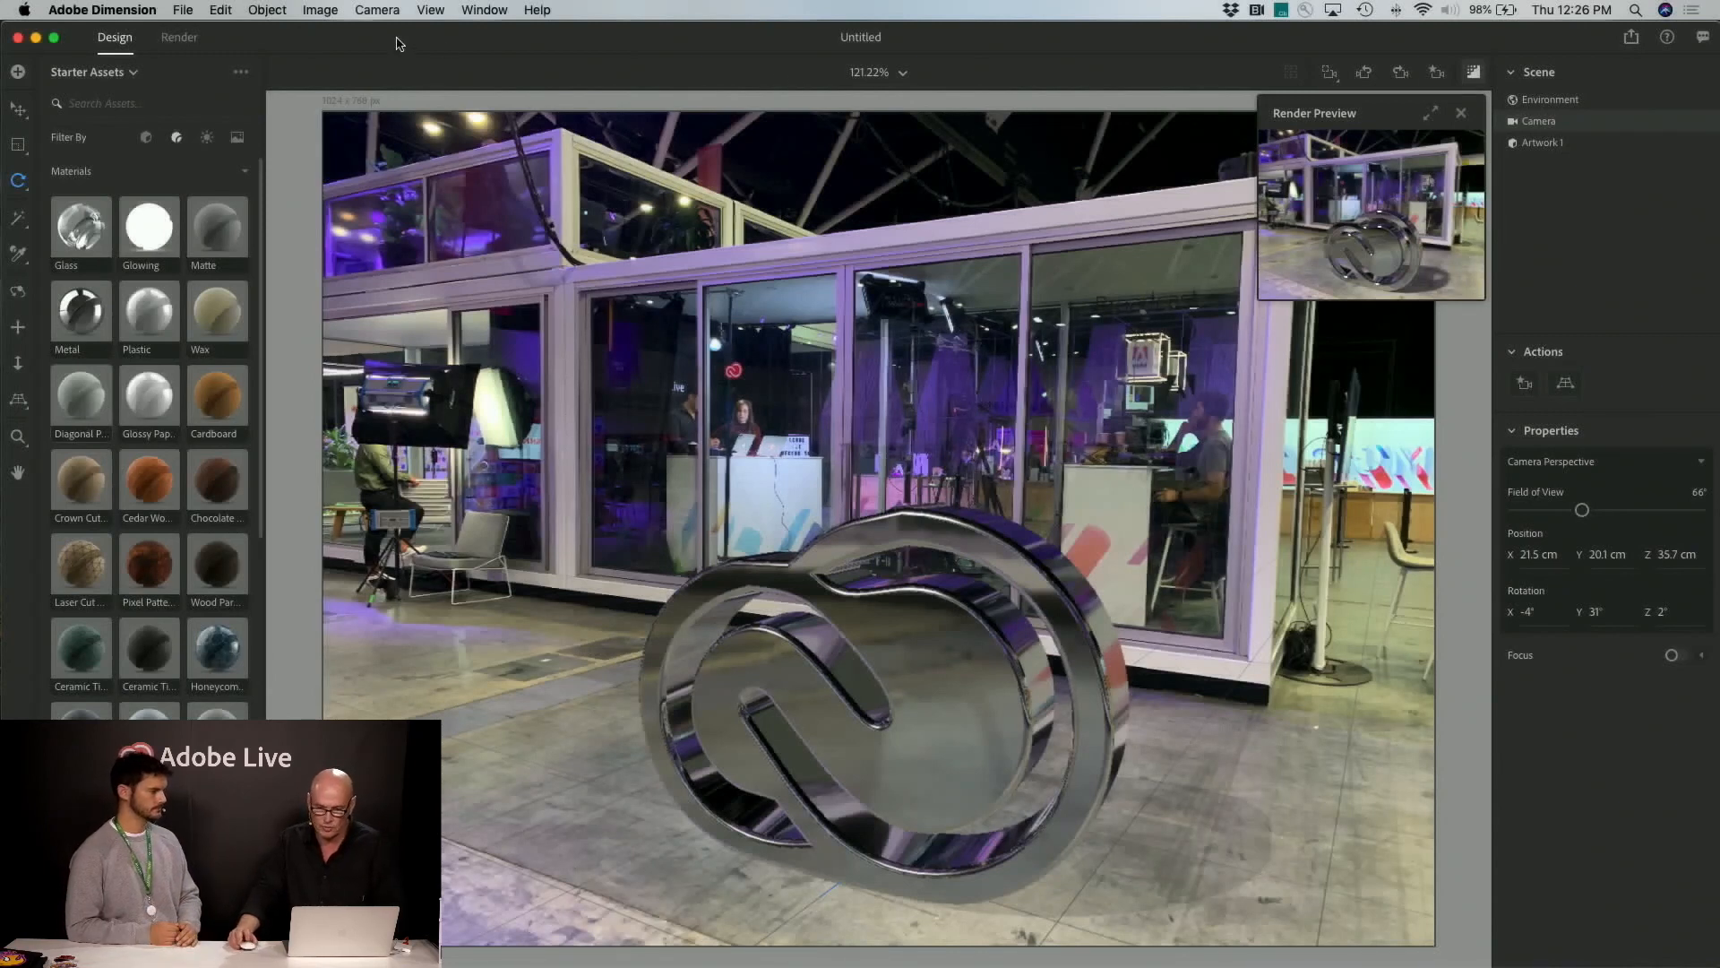
Open Locker room.dn from the Dimension projects folder, discarding the unsaved booth document
click(36, 39)
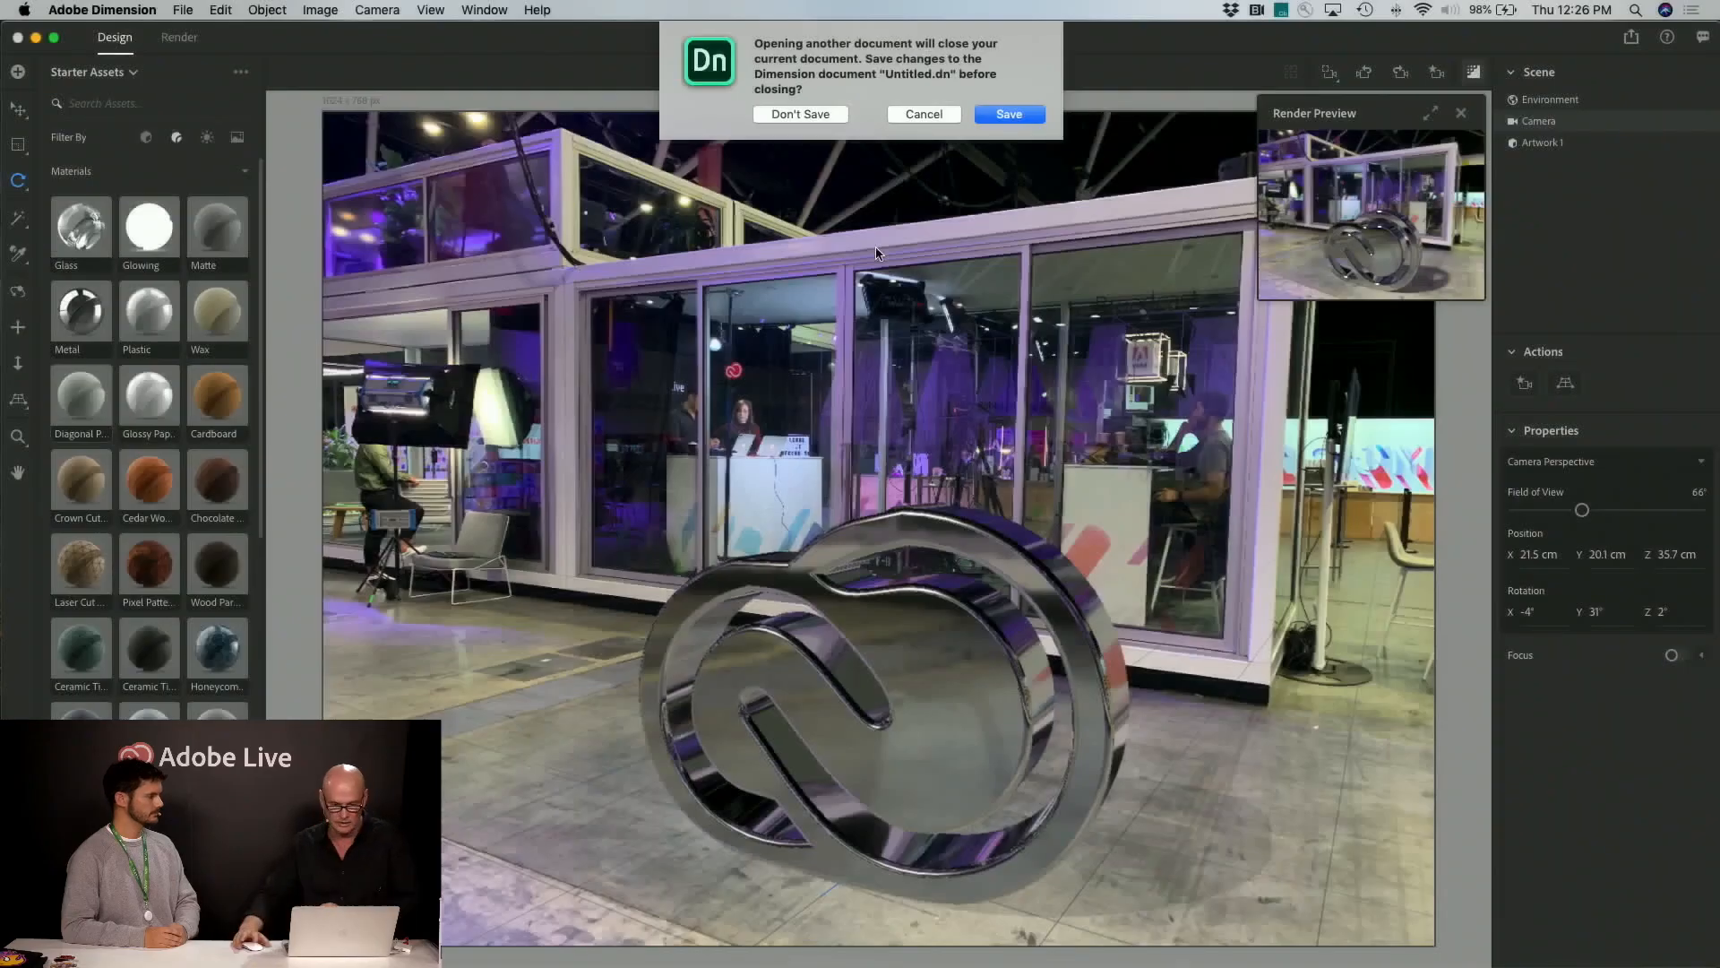
click(814, 111)
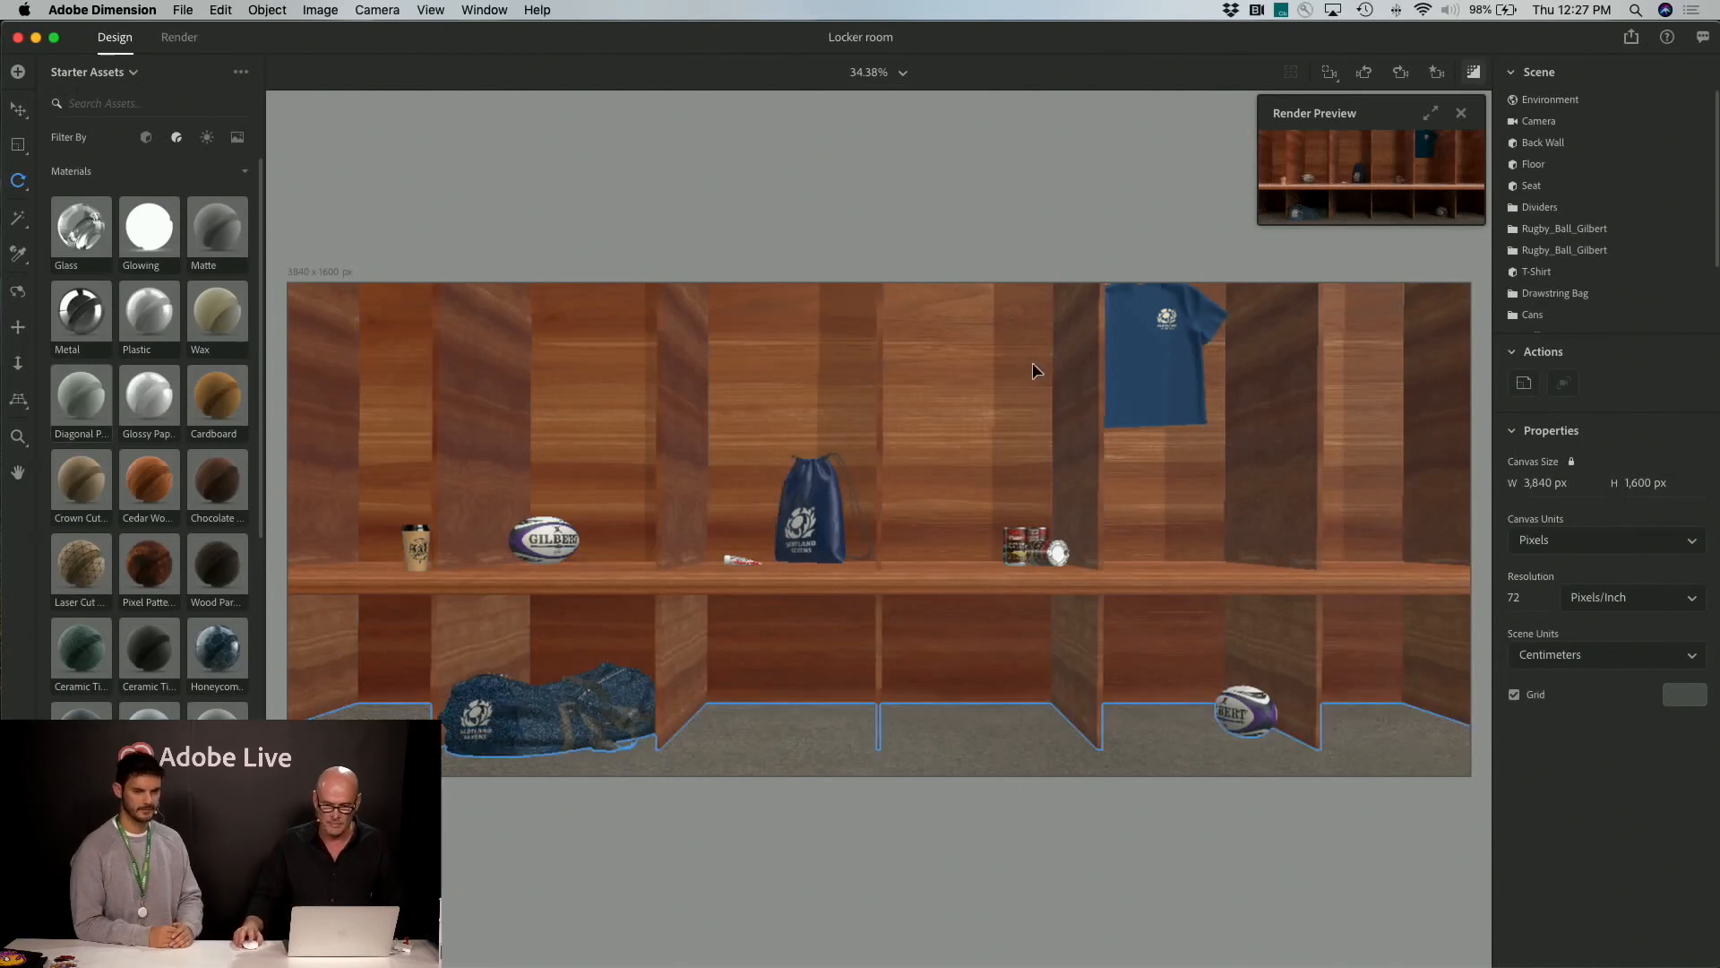
Minimize Dimension and use Quick Look in Finder to view Locker room5.psd, closing the preview when done
click(38, 36)
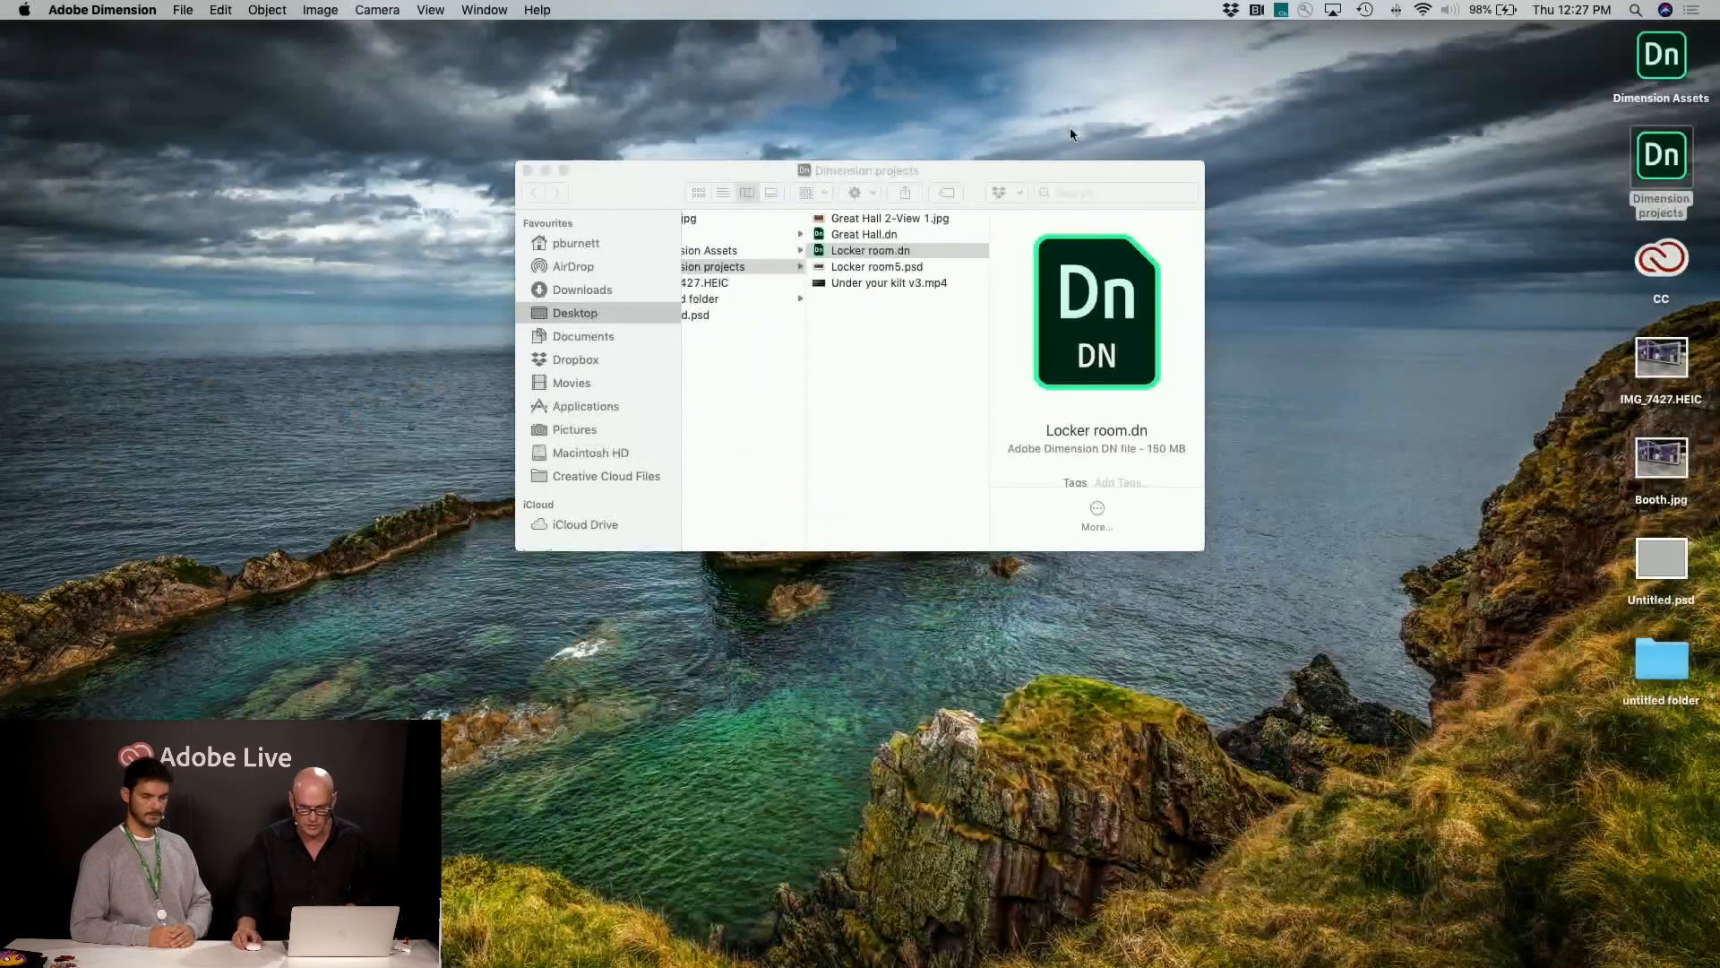
click(821, 269)
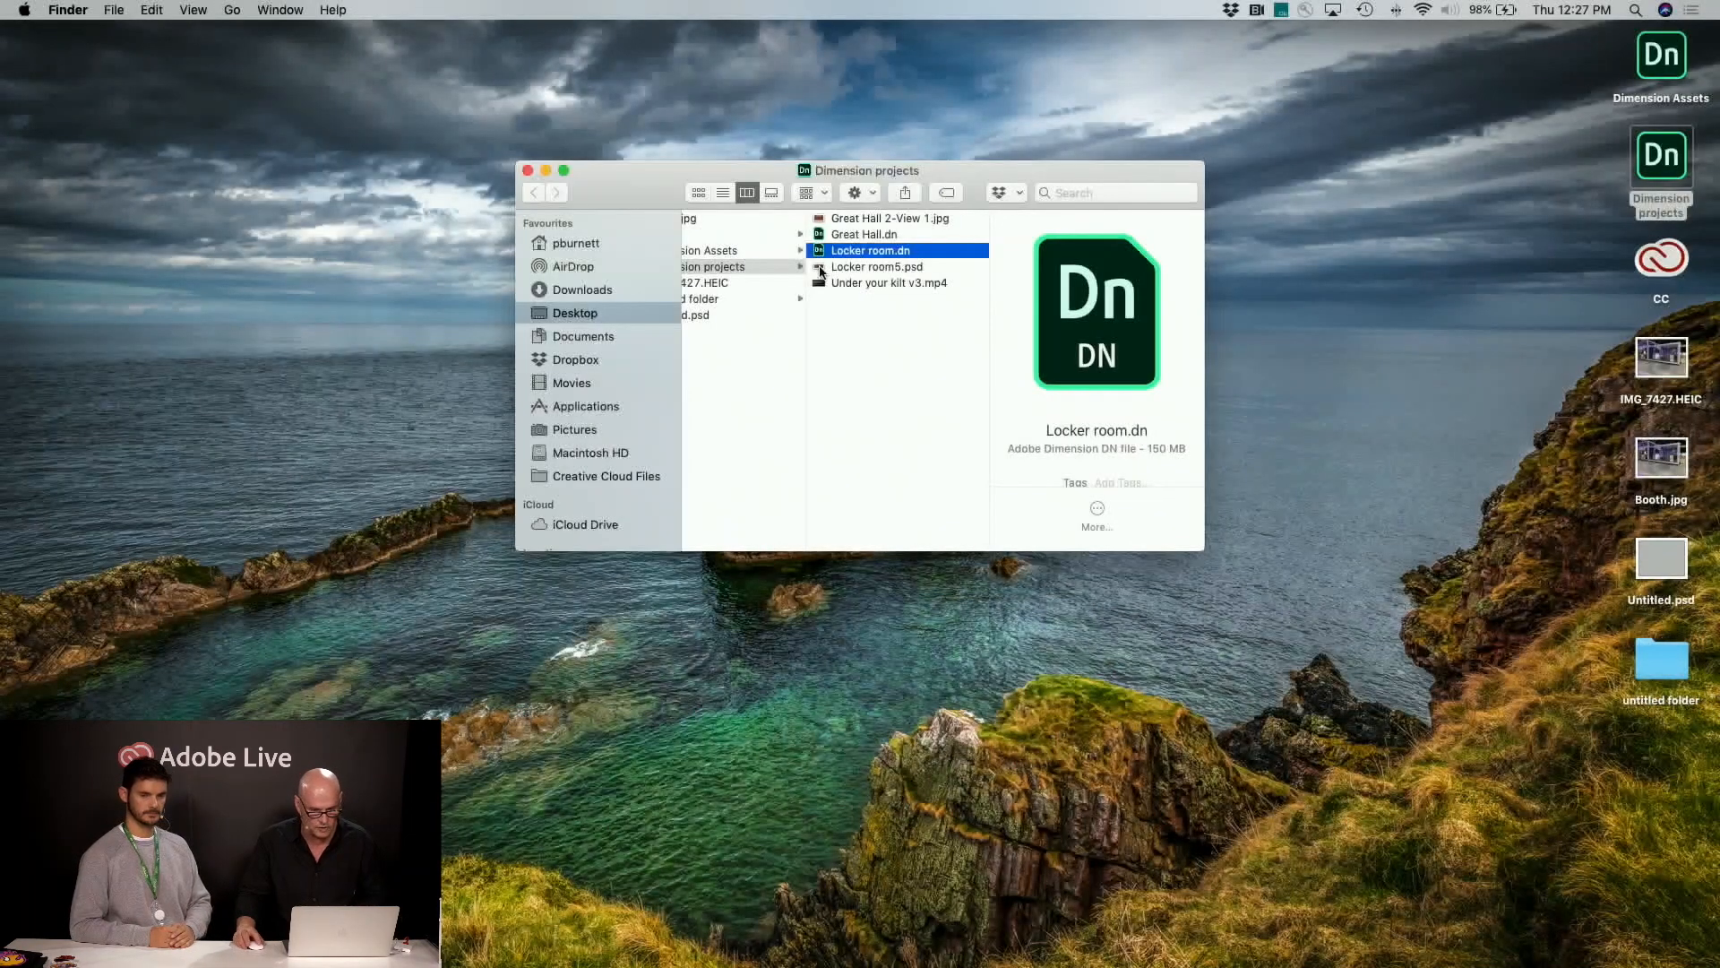
click(820, 269)
key(space)
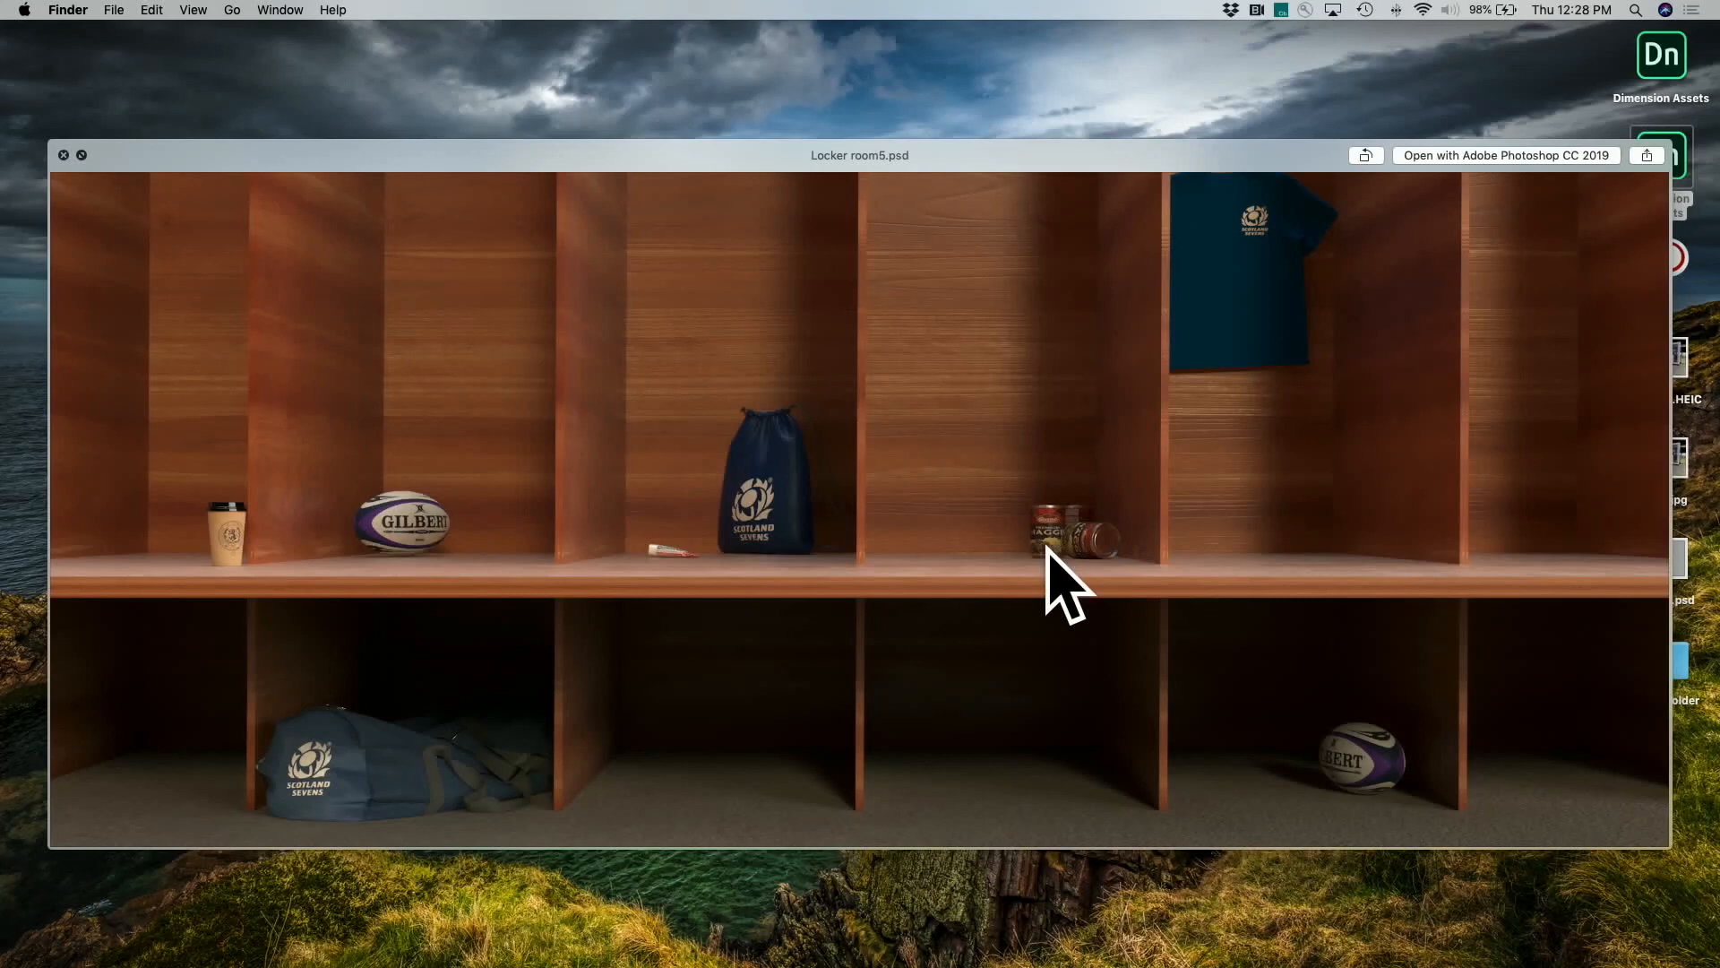
click(63, 156)
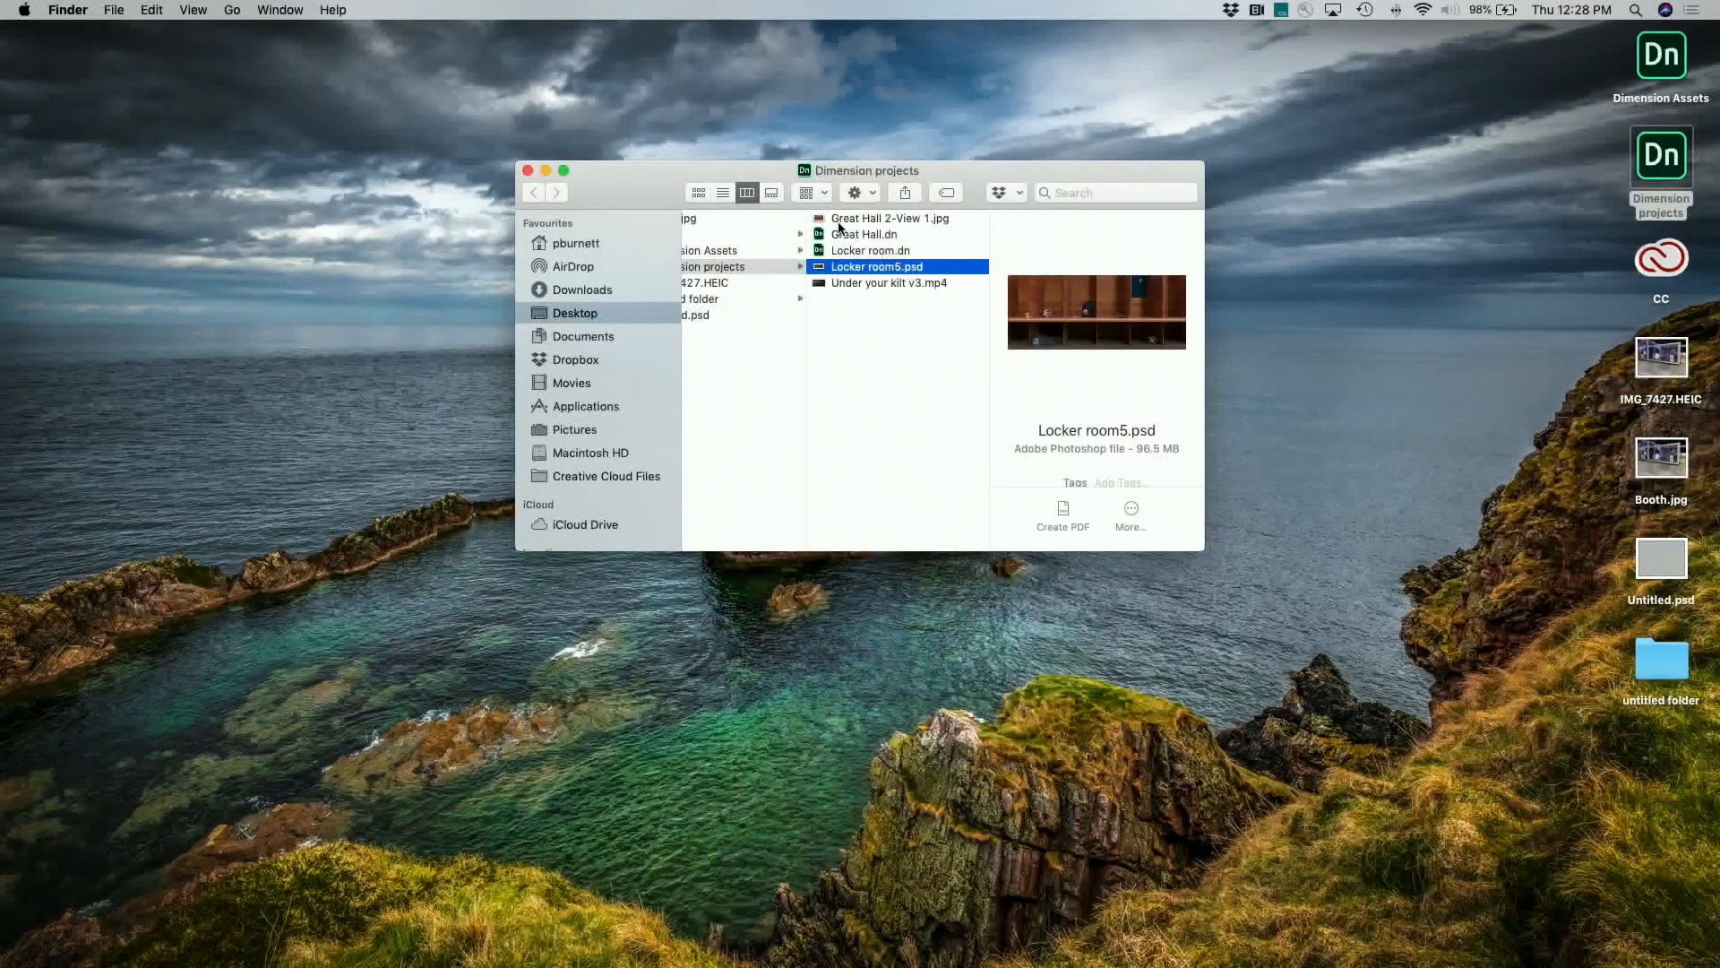
Preview the video Under your kilt v3.mp4 and the image Great Hall 2-View 1.jpg from the Dimension projects folder
click(818, 285)
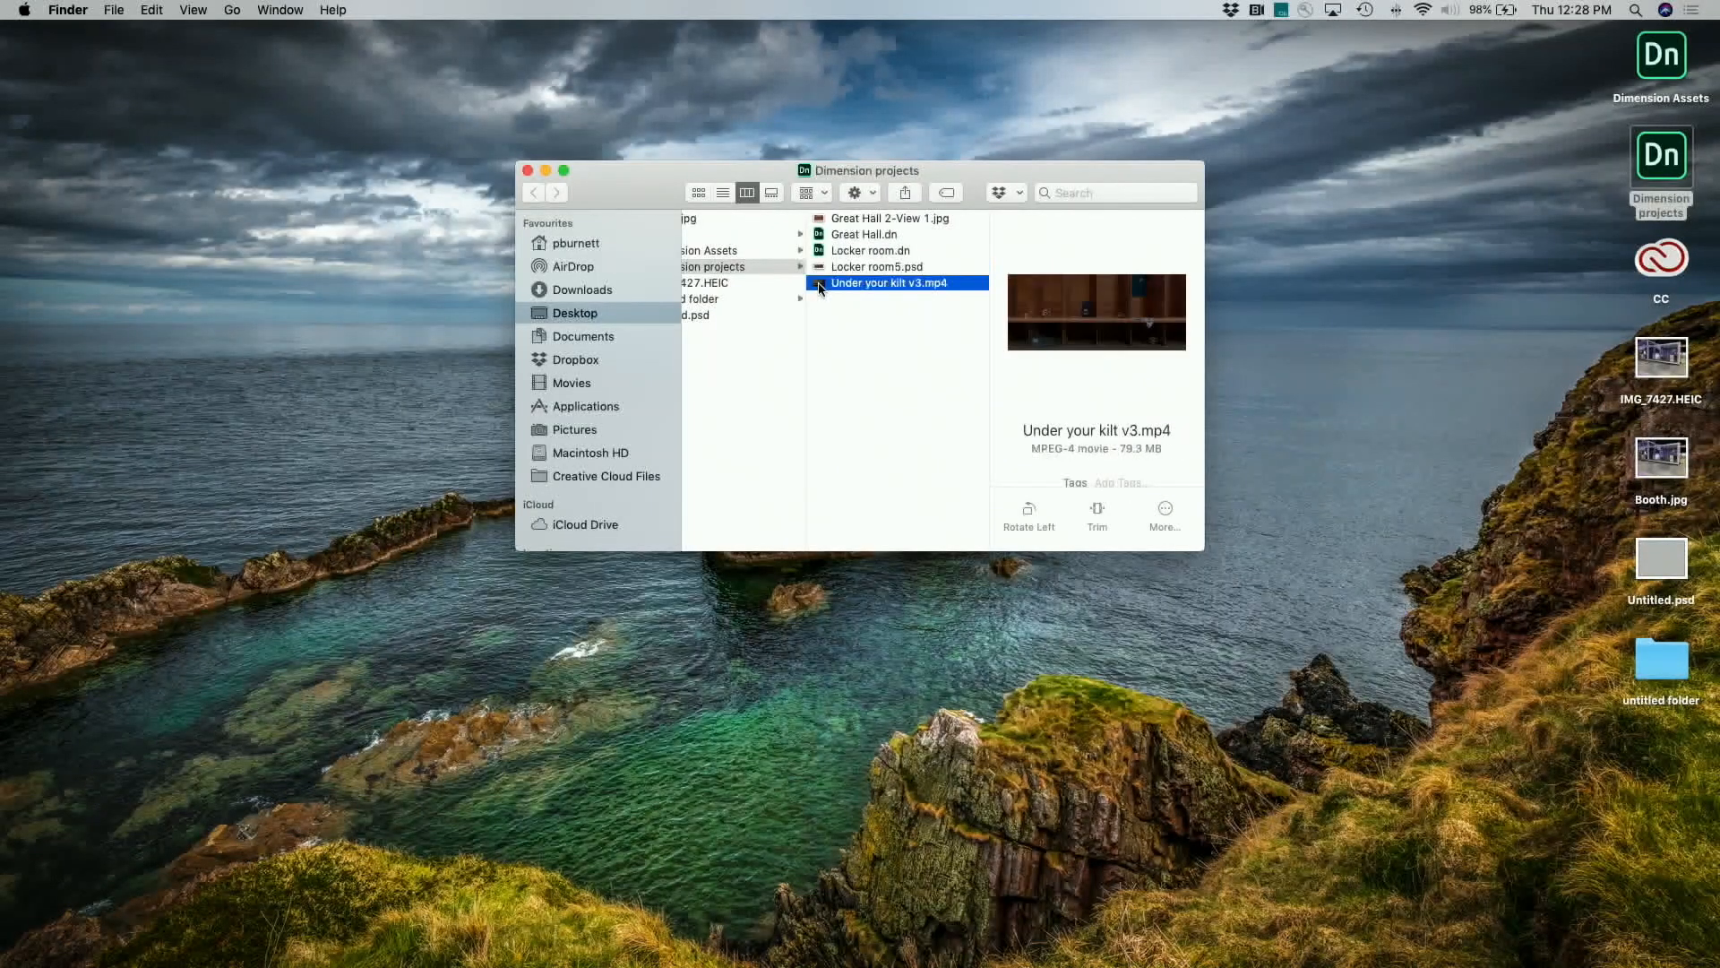
key(space)
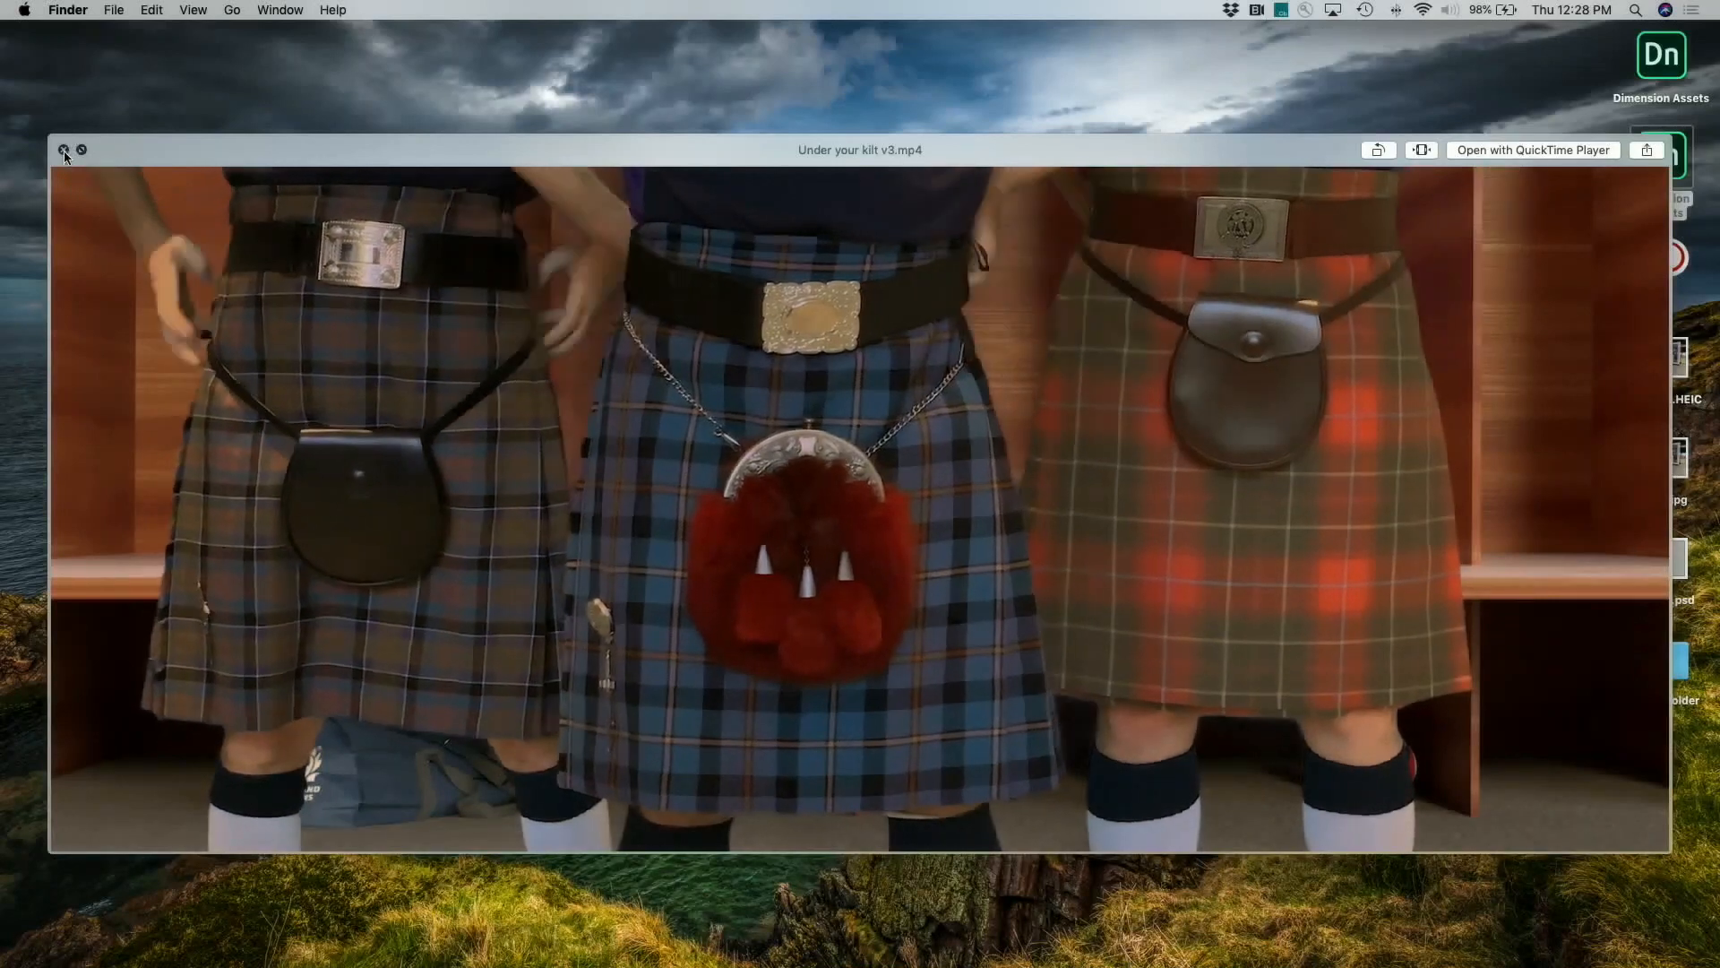
click(63, 150)
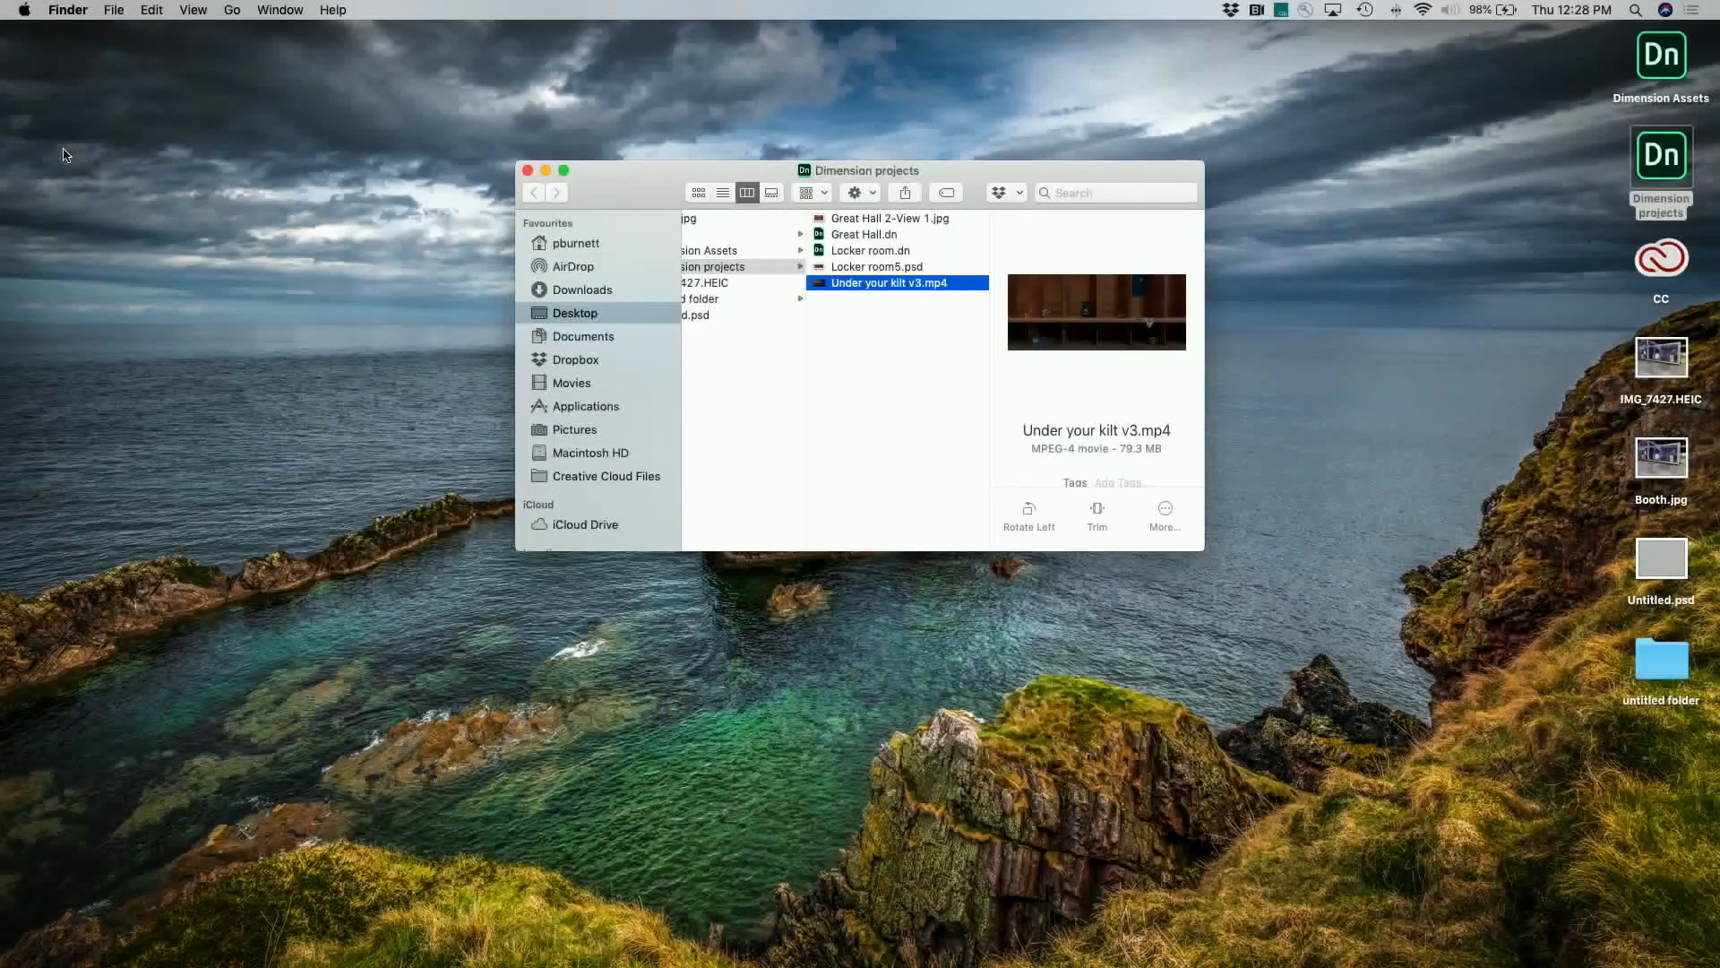
click(818, 220)
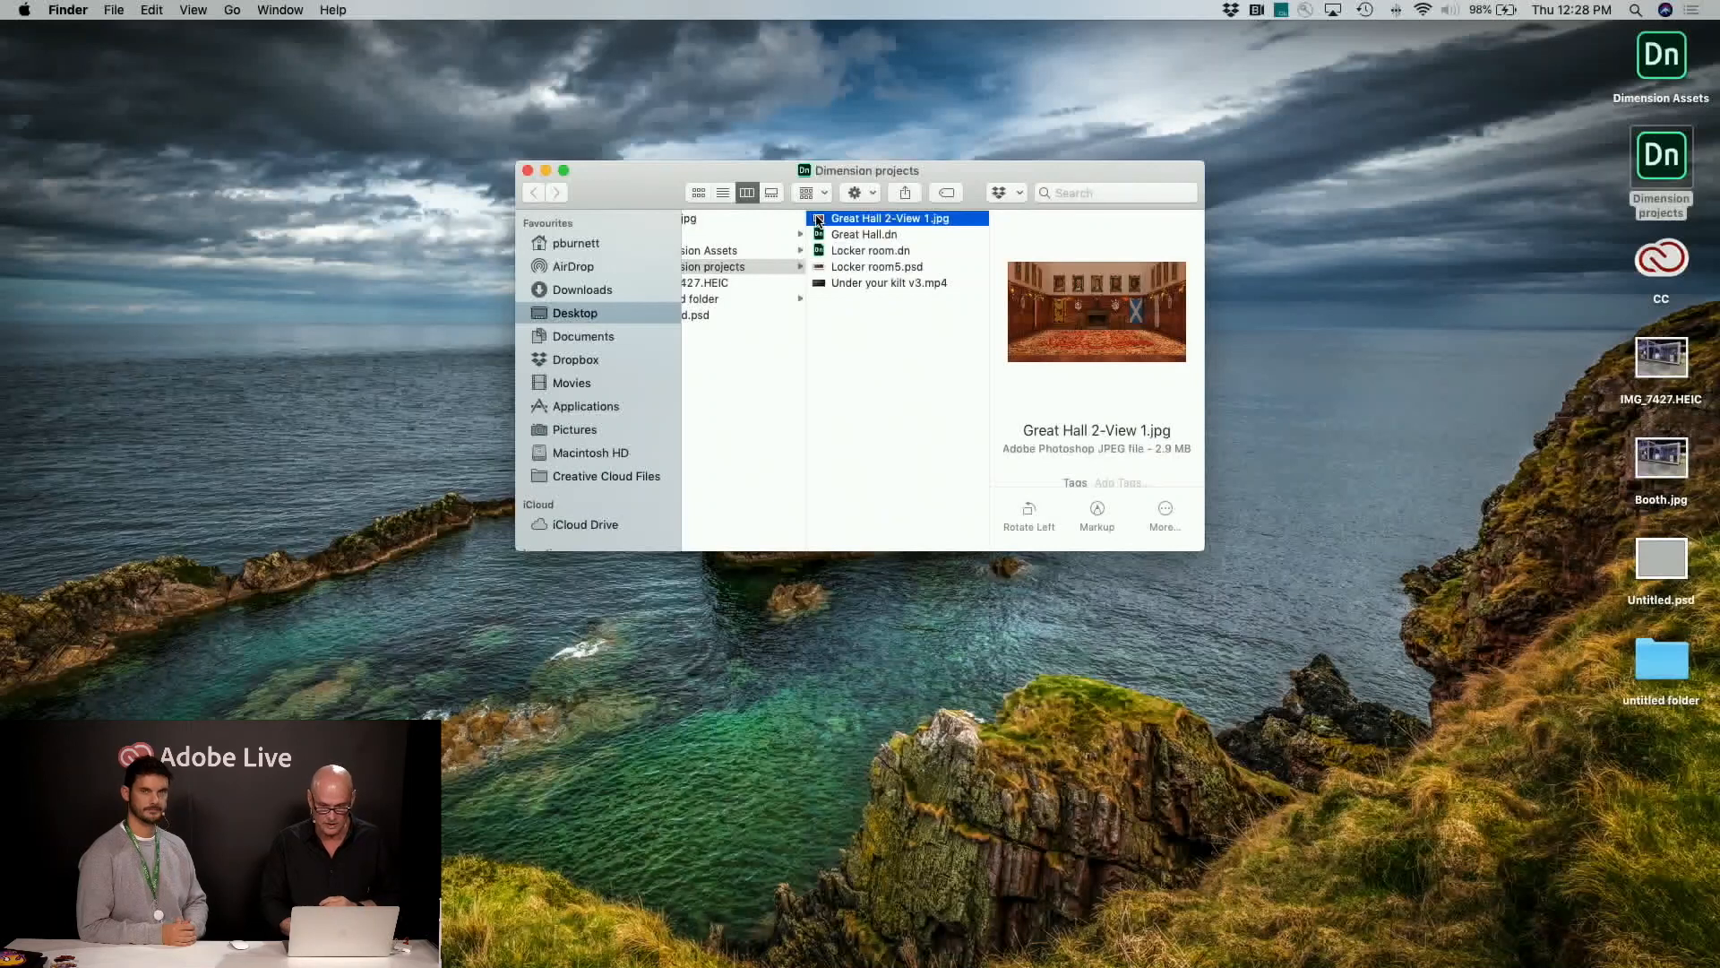
key(space)
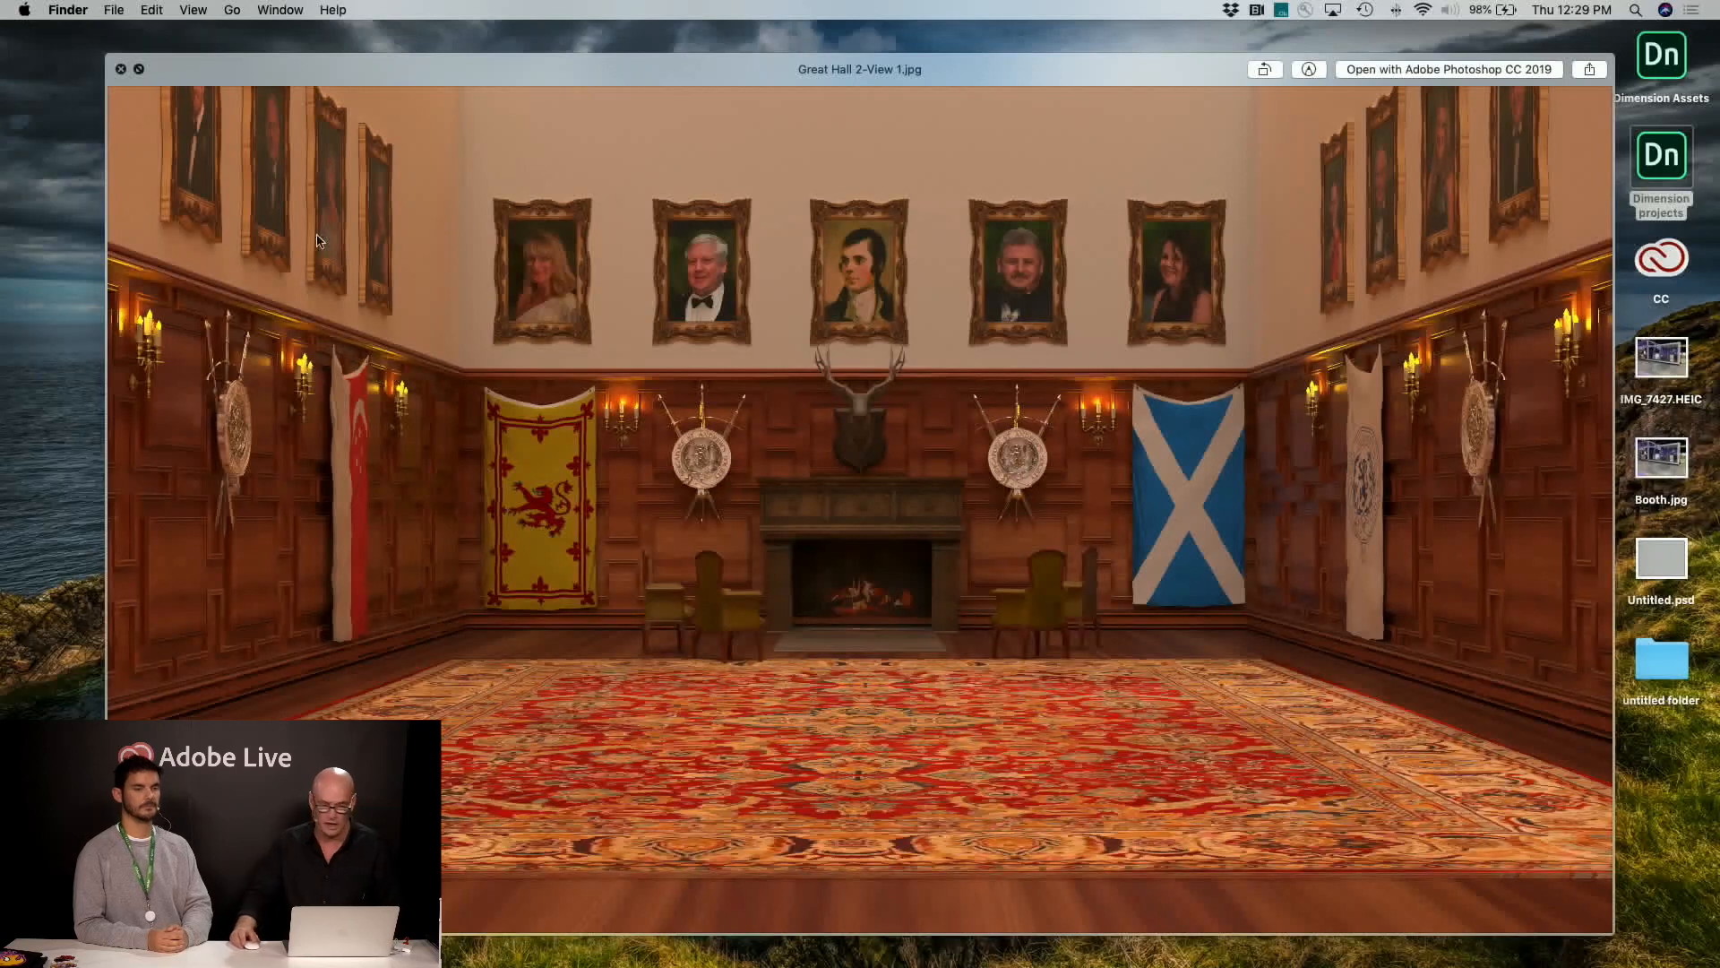
click(121, 69)
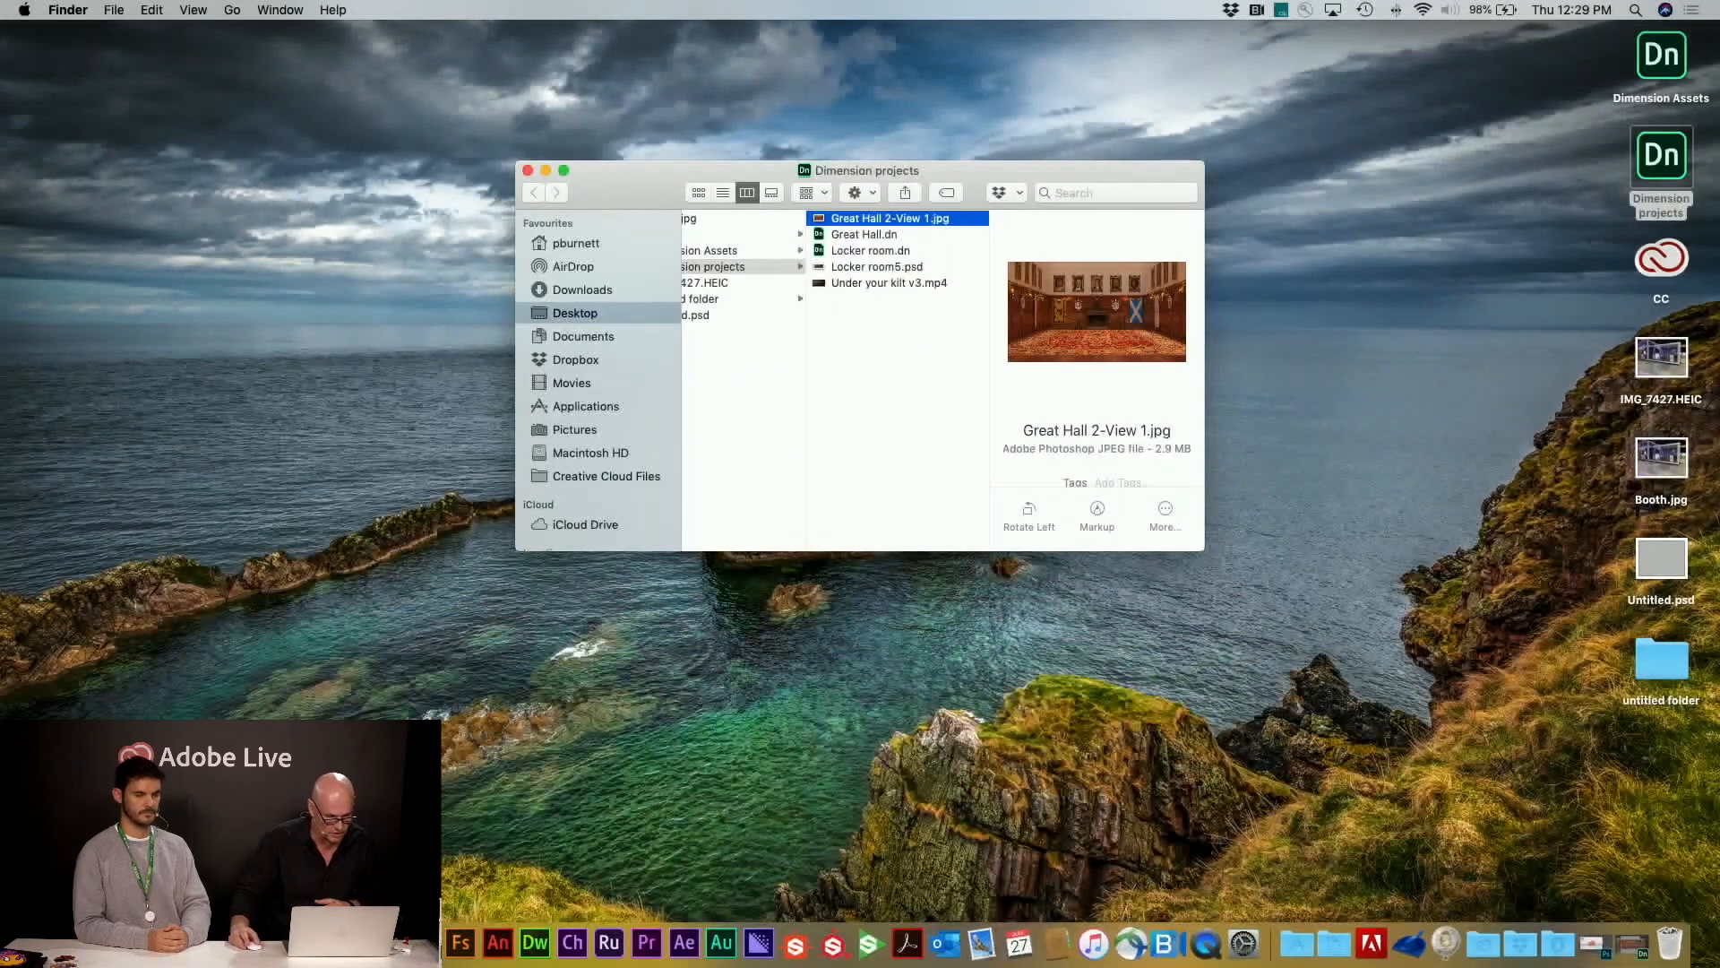
Switch back to Dimension and raise the Glow of the shelf ball's Rugby_Ball material to the slider's maximum, finishing with a higher typed value
click(386, 943)
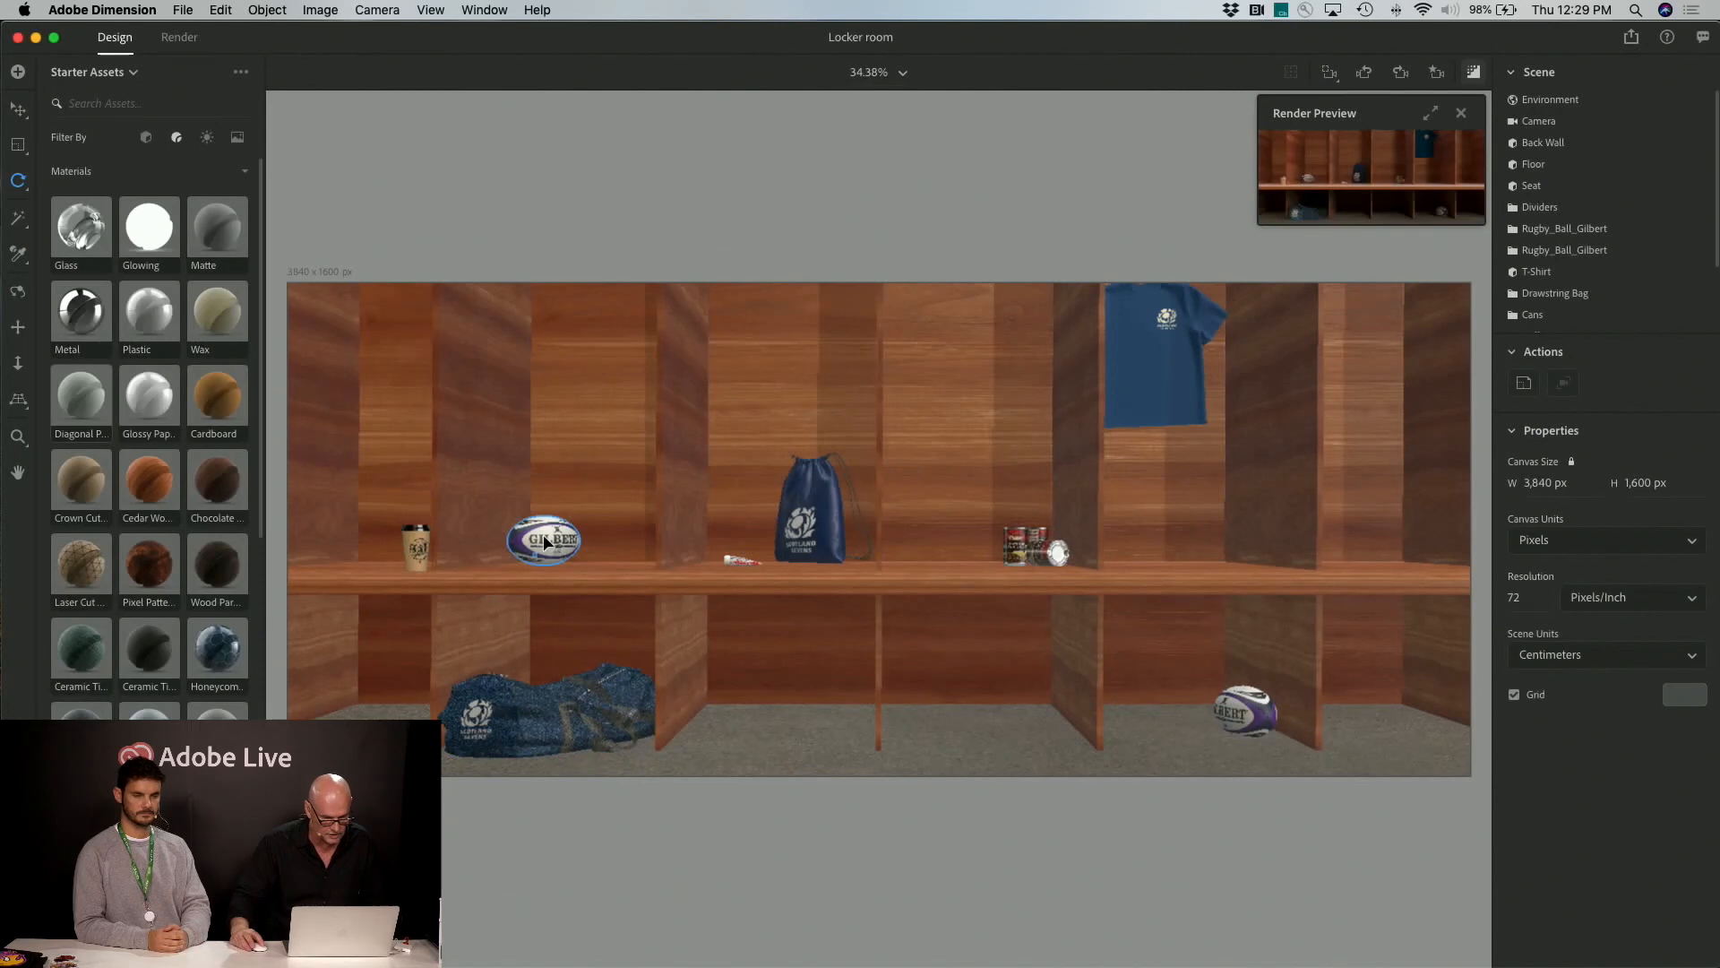
click(544, 542)
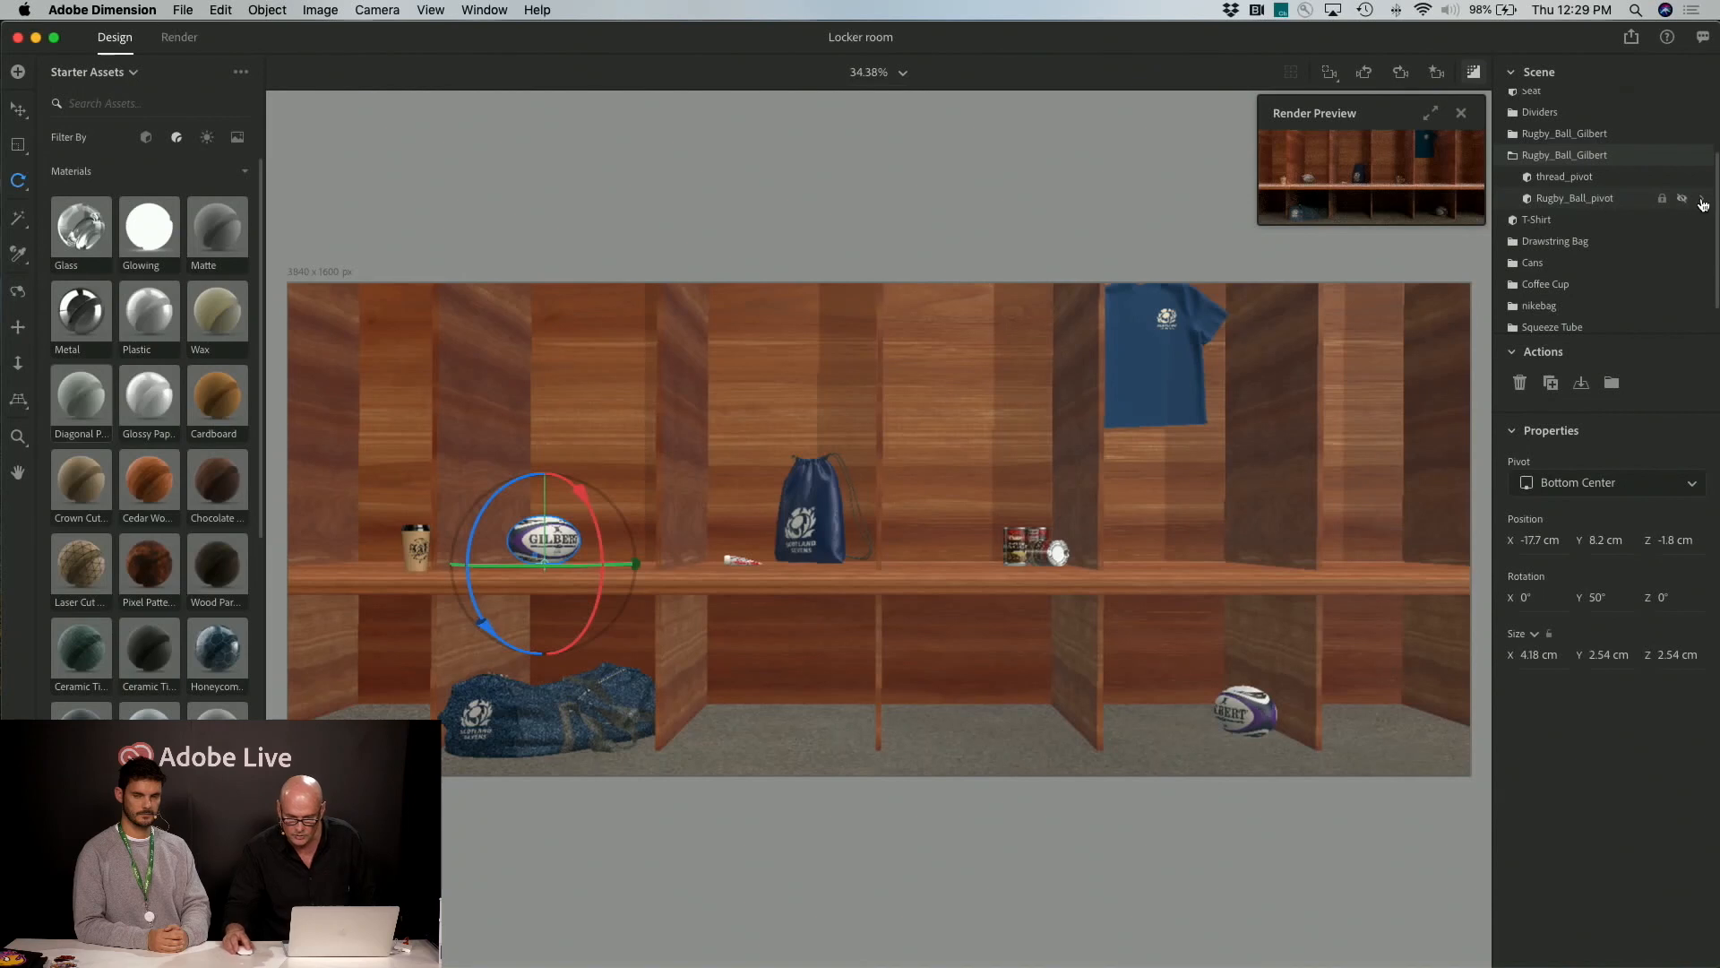
click(1702, 205)
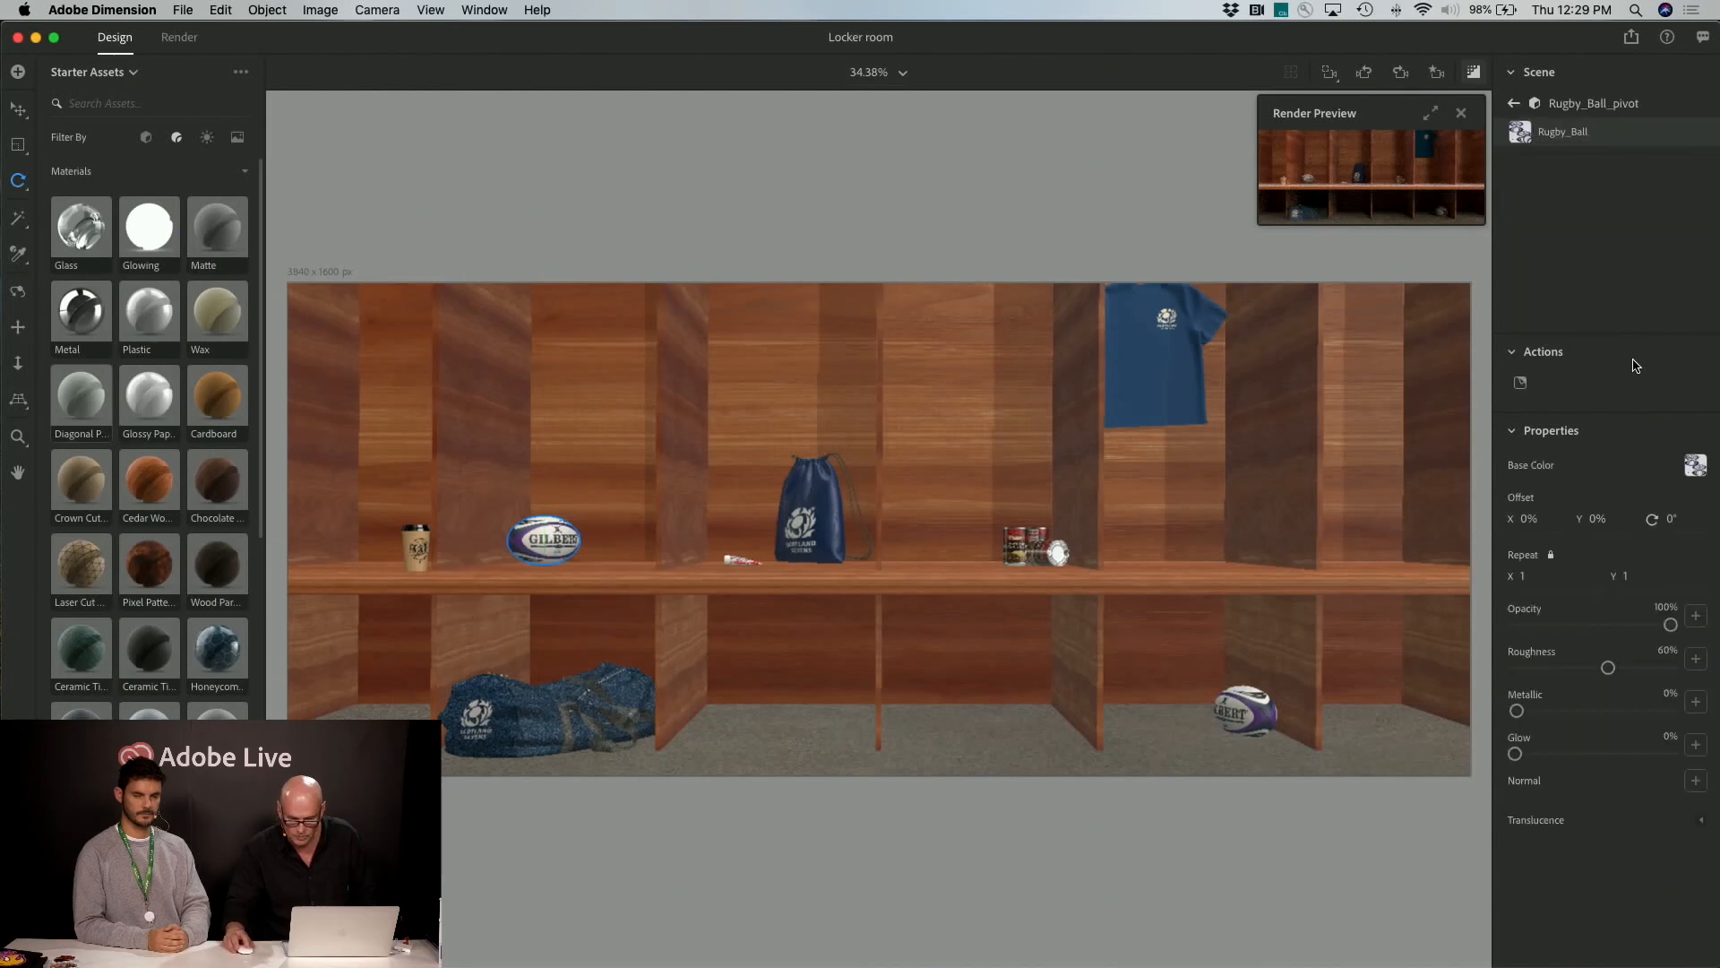
drag(1515, 753, 1662, 762)
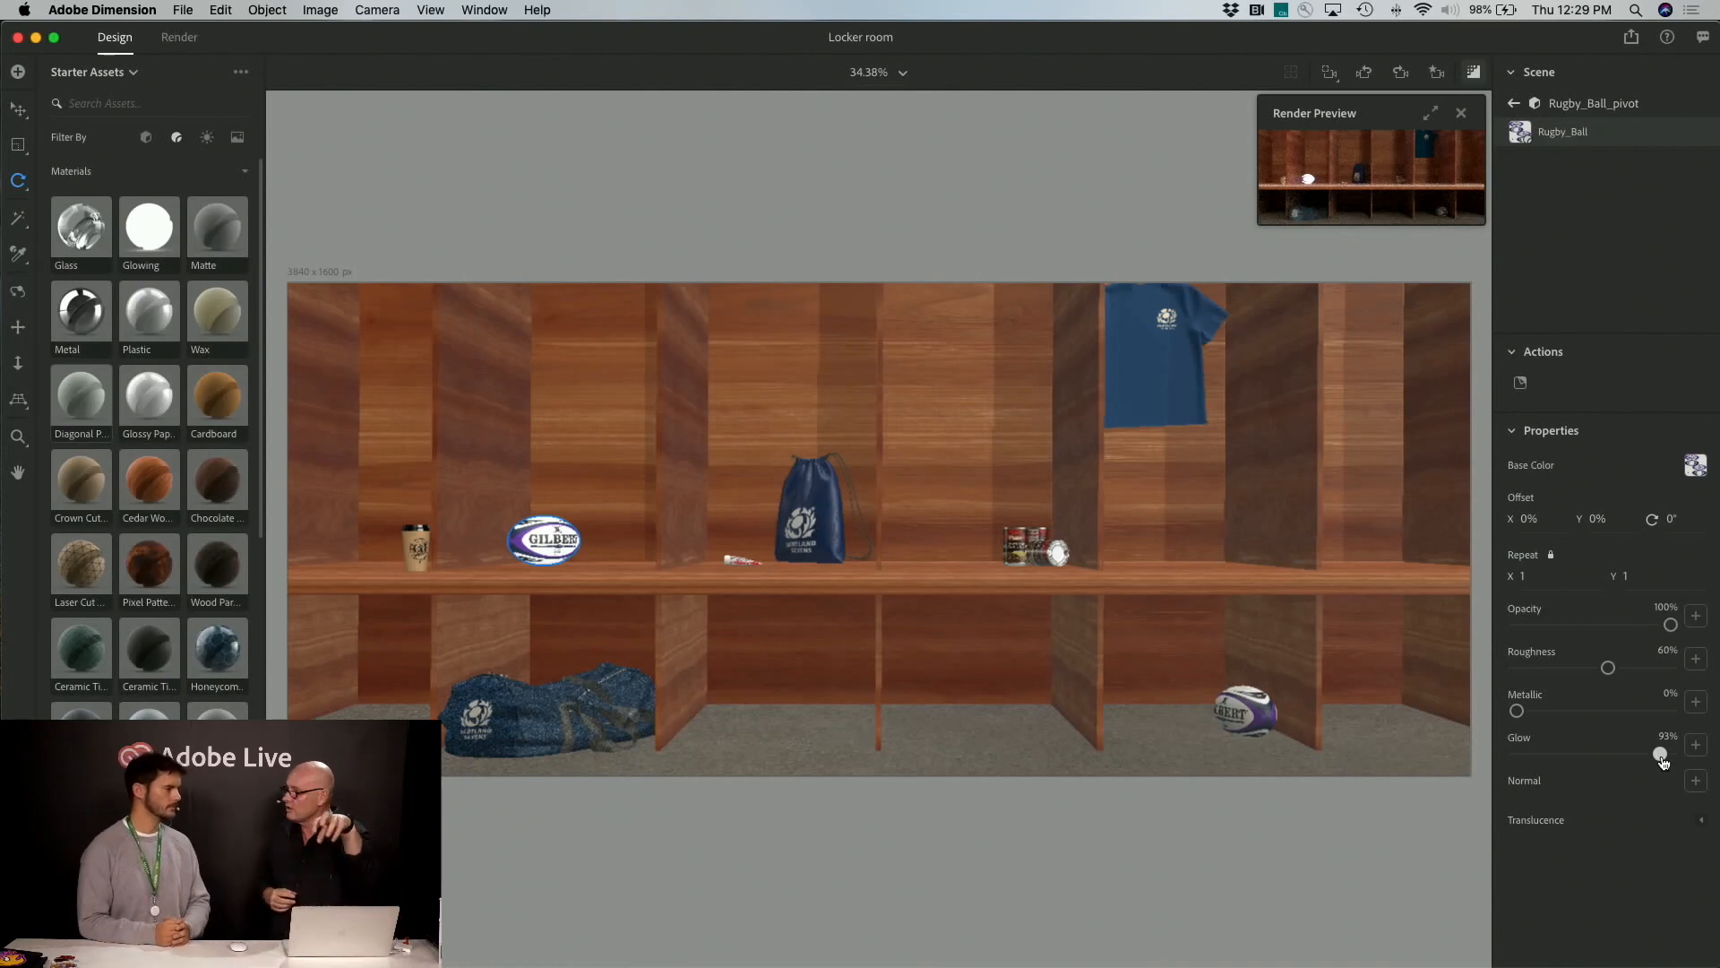
mouse_move(1660, 755)
mouse_down()
mouse_move(1714, 752)
mouse_move(1670, 752)
mouse_up()
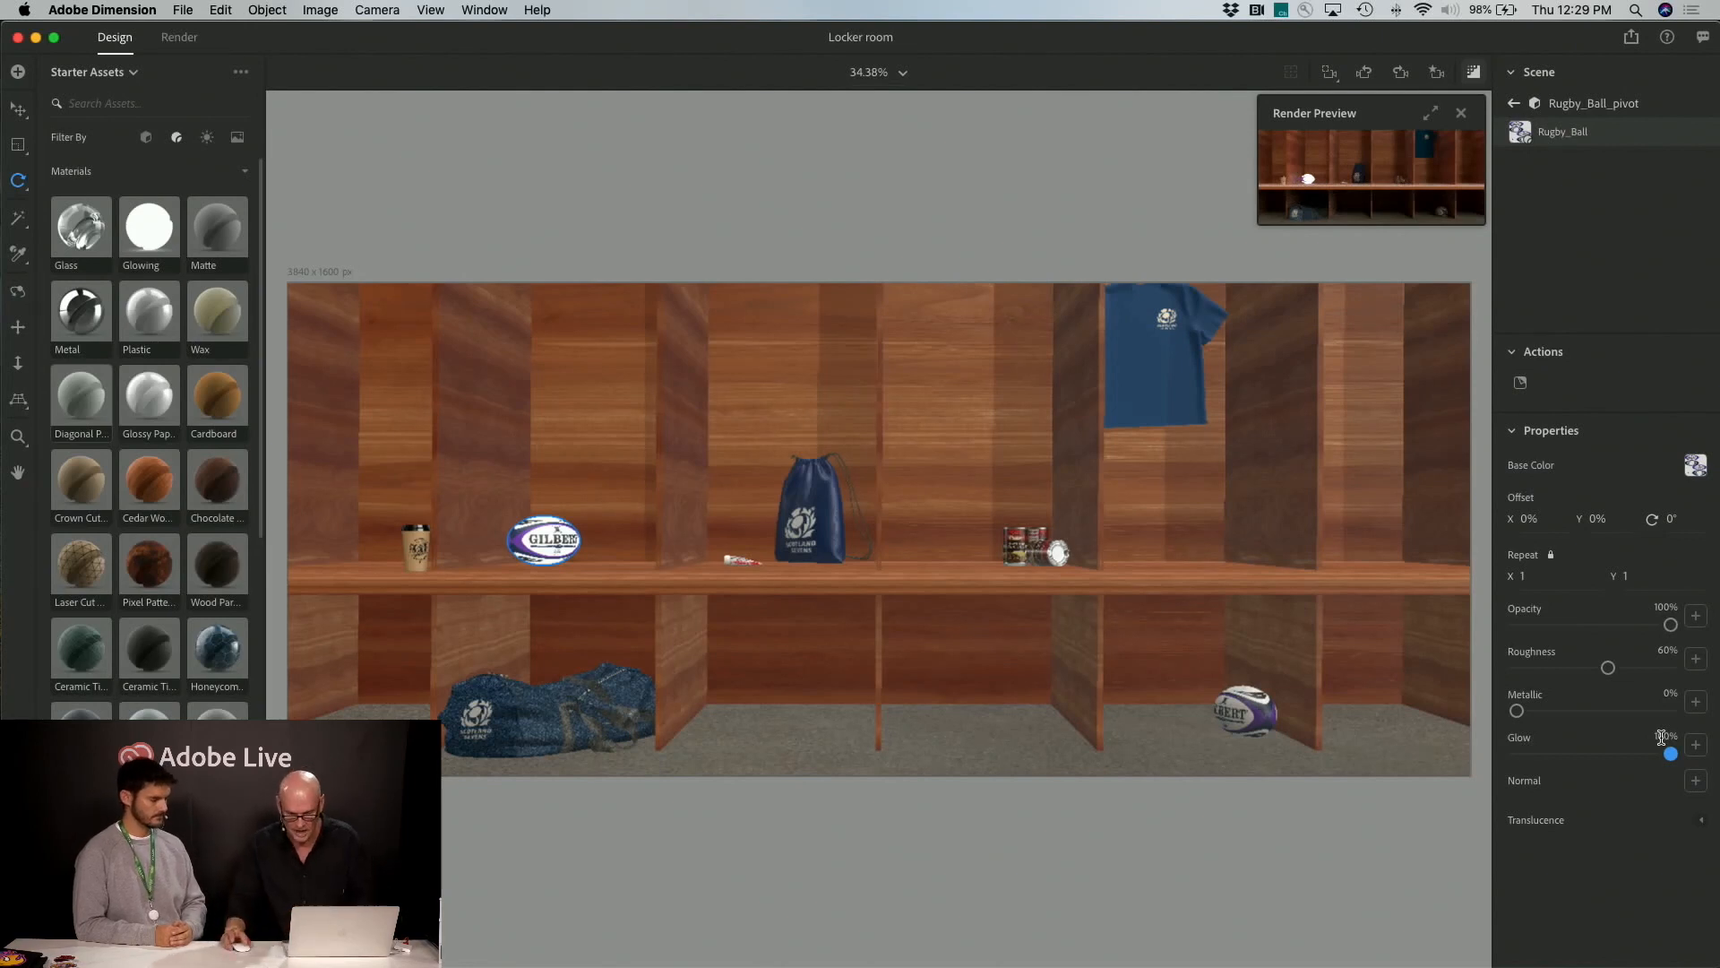
click(1664, 736)
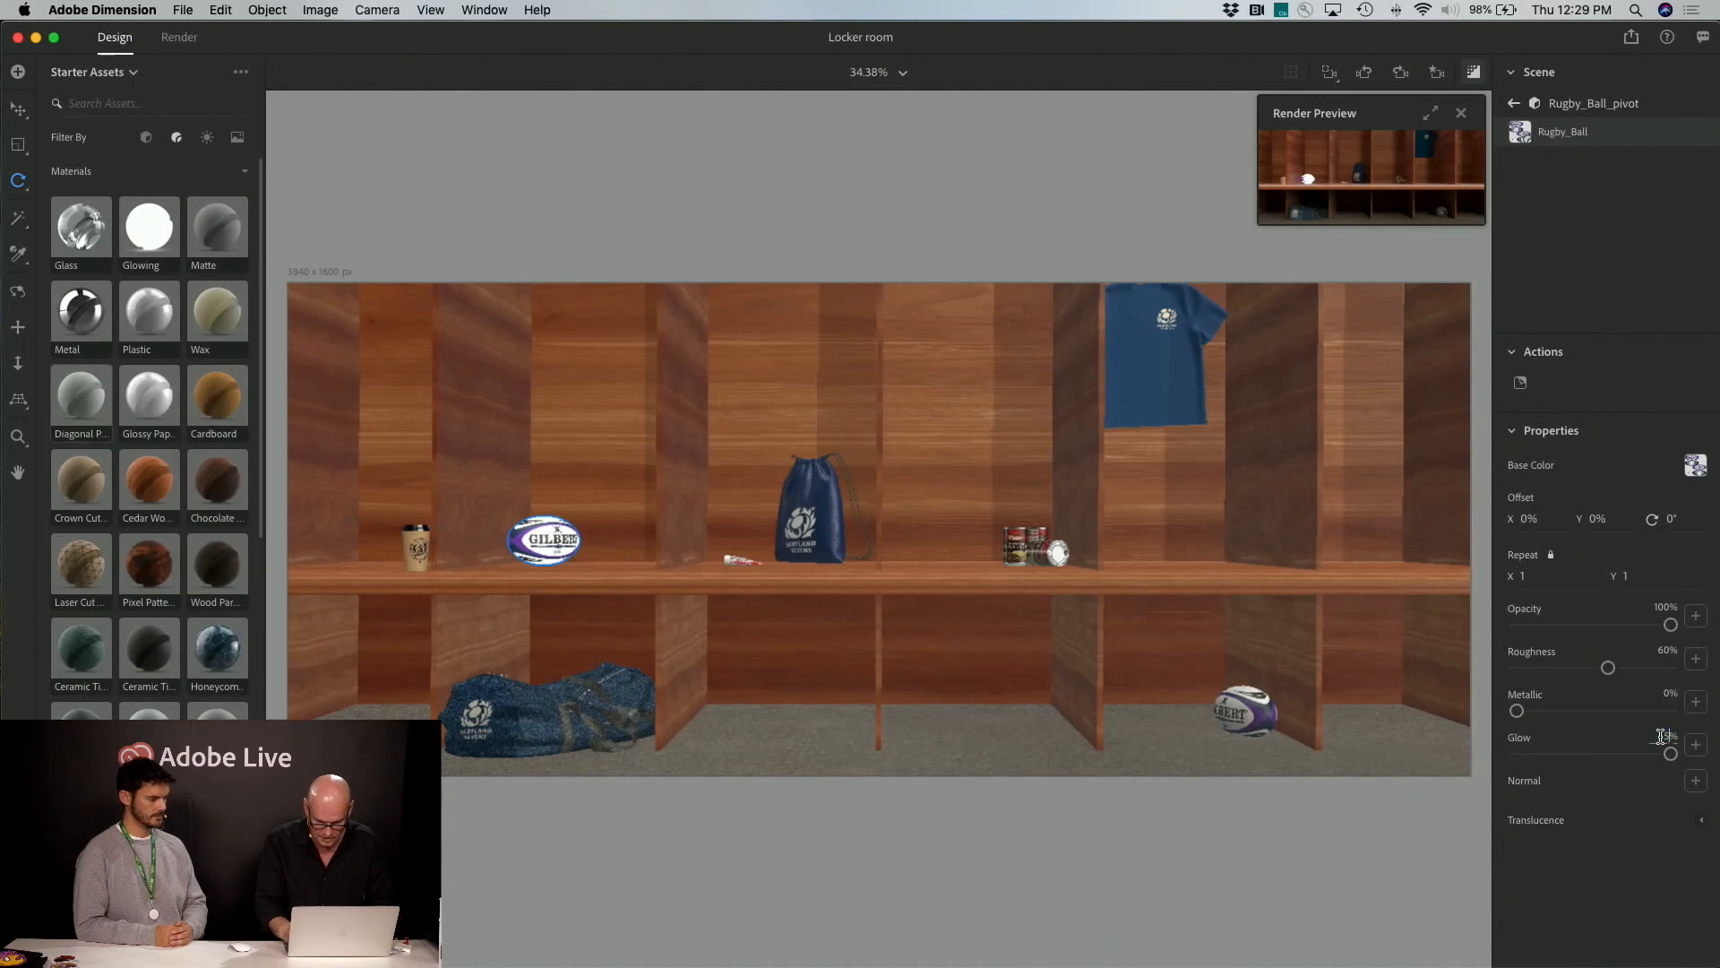
key(Return)
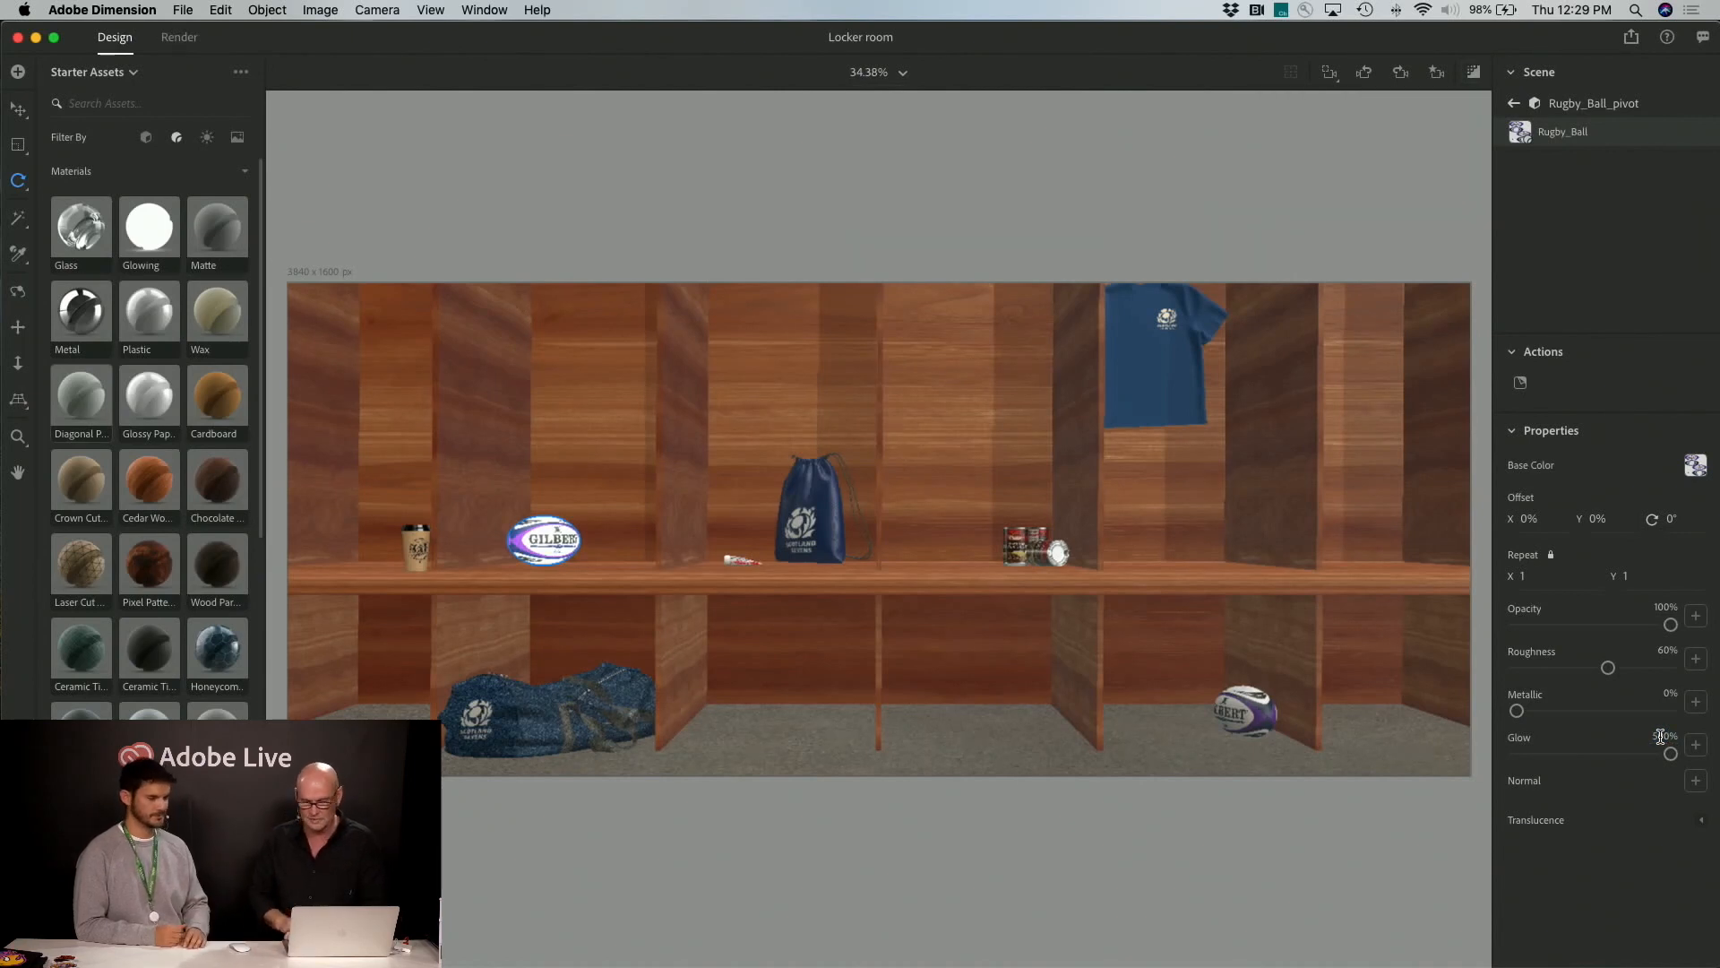